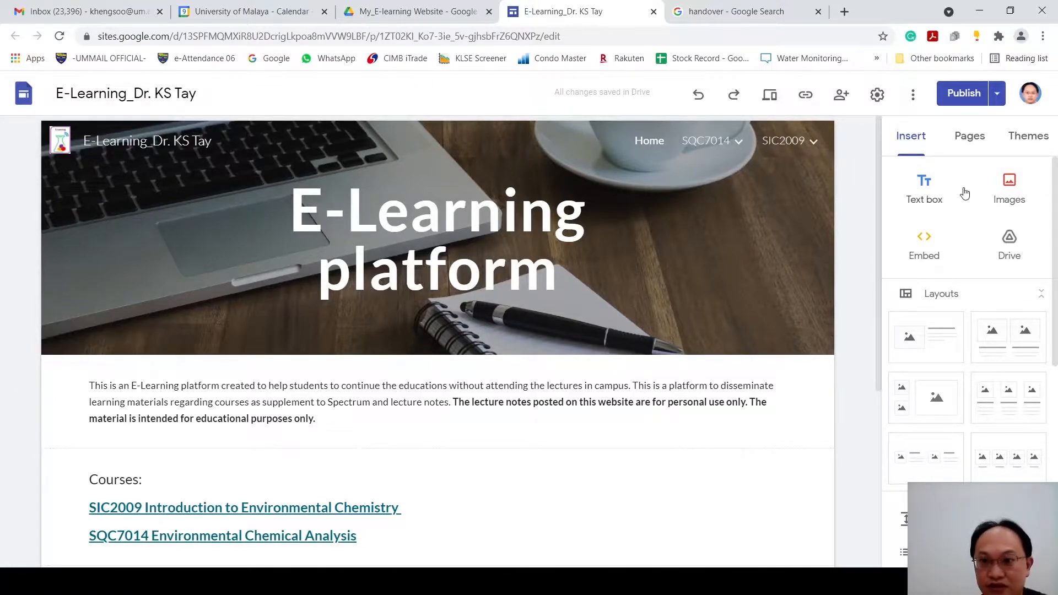
Step: Preview the e-learning site and look over its home page introduction, course links and disclaimer
left_click(771, 95)
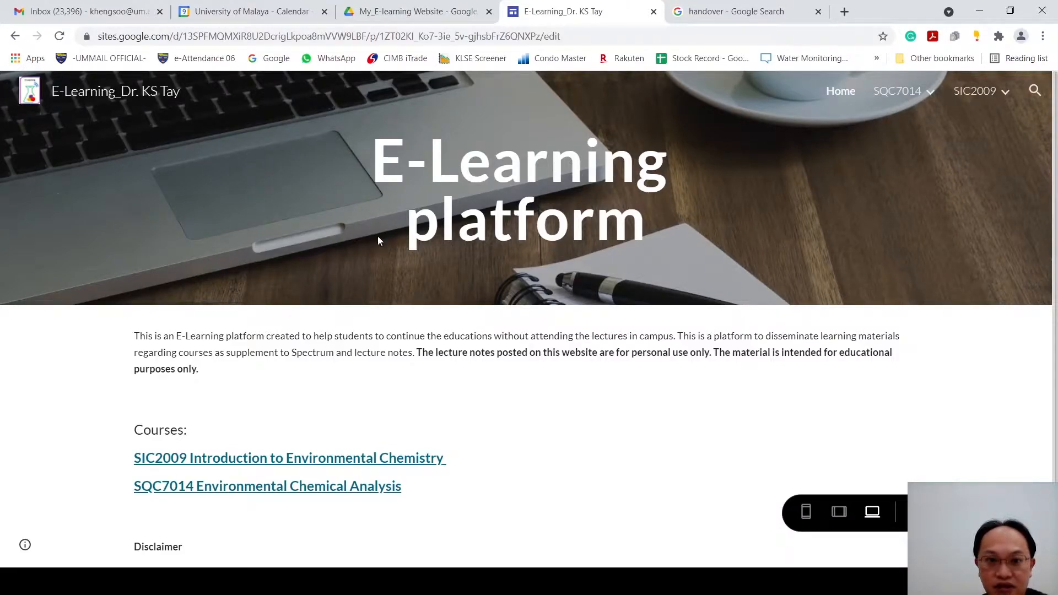
scroll(656, 295, "down", 1)
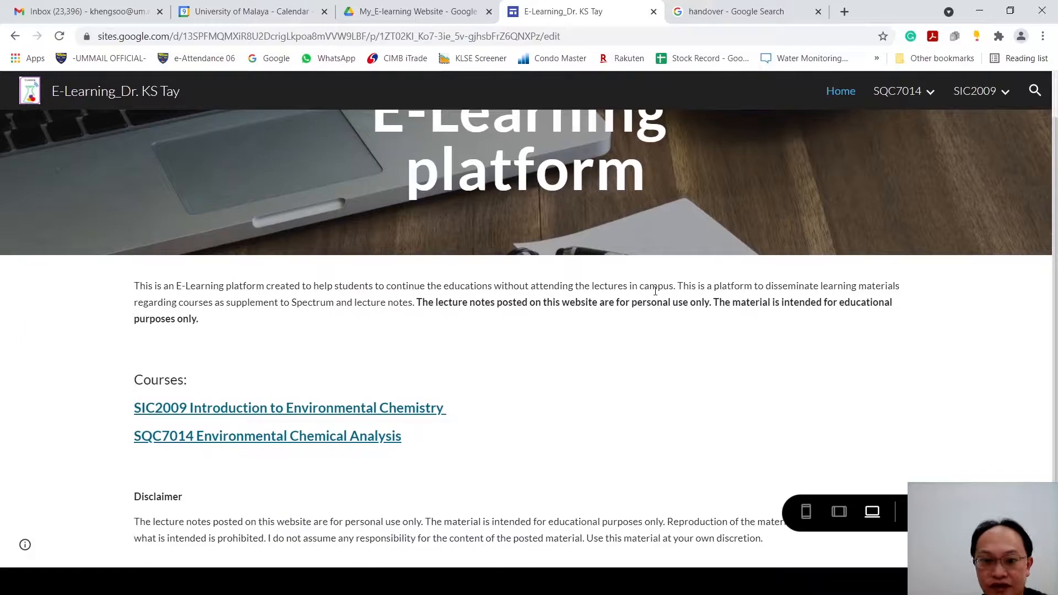
scroll(655, 291, "up", 1)
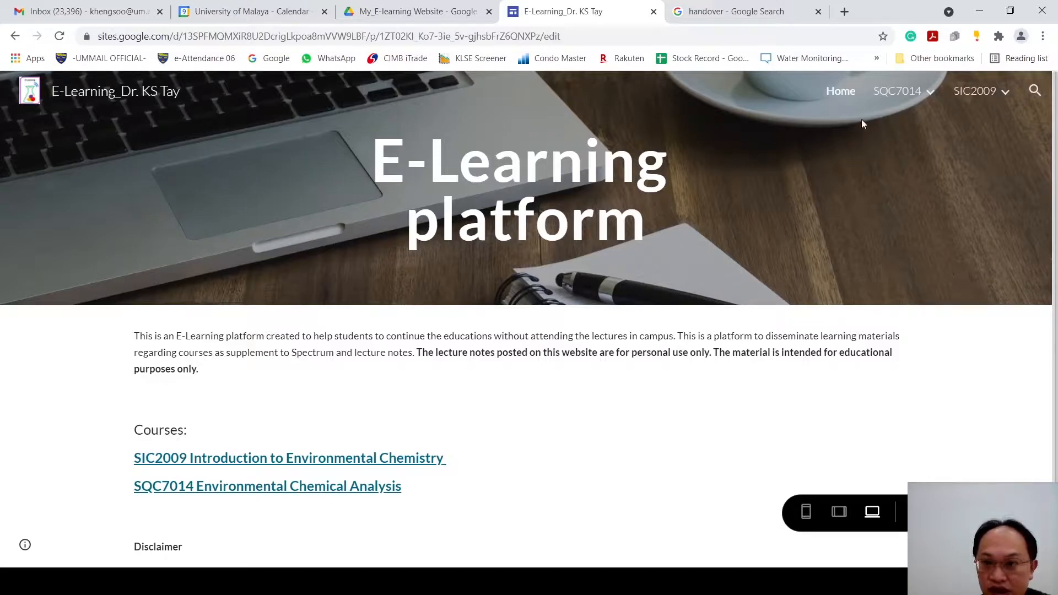
mouse_move(904, 104)
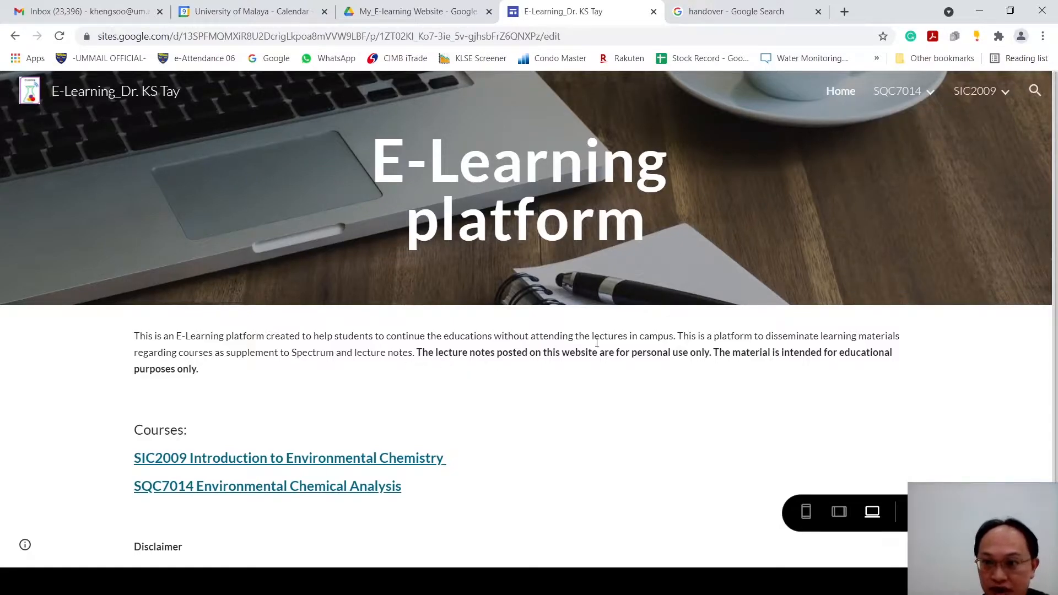
mouse_move(993, 93)
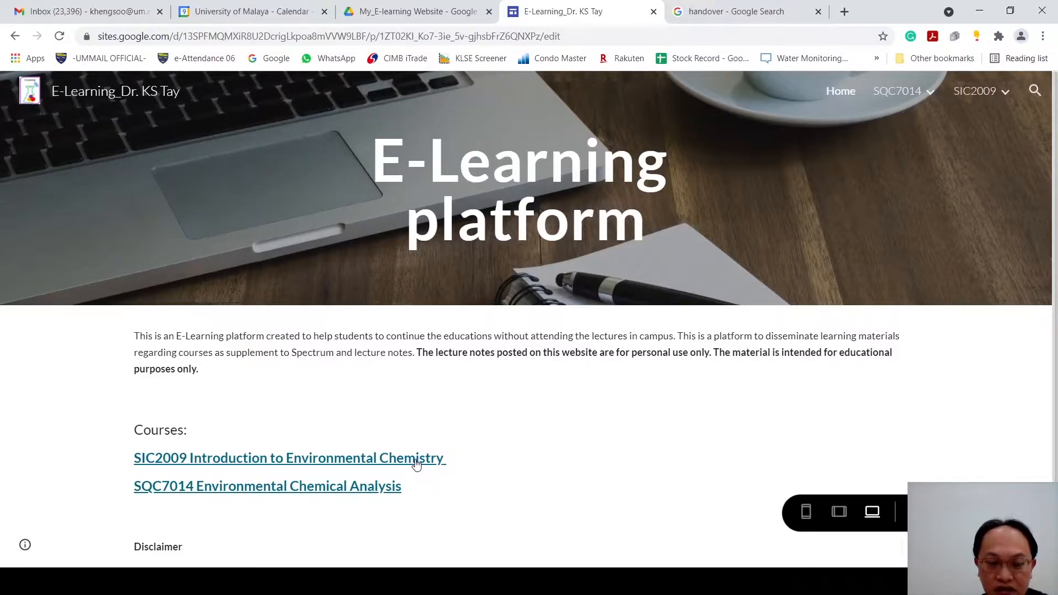
Step: Open the SIC2009 Introduction to Environmental Chemistry course page and review its content down to the Roadmap for Learning
left_click(416, 461)
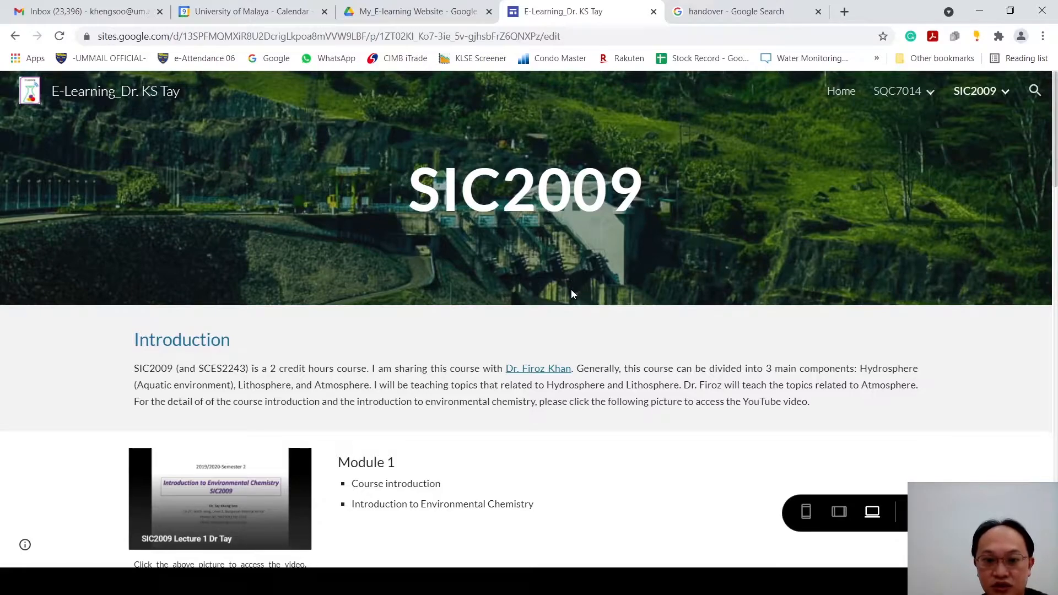
scroll(604, 361, "down", 1)
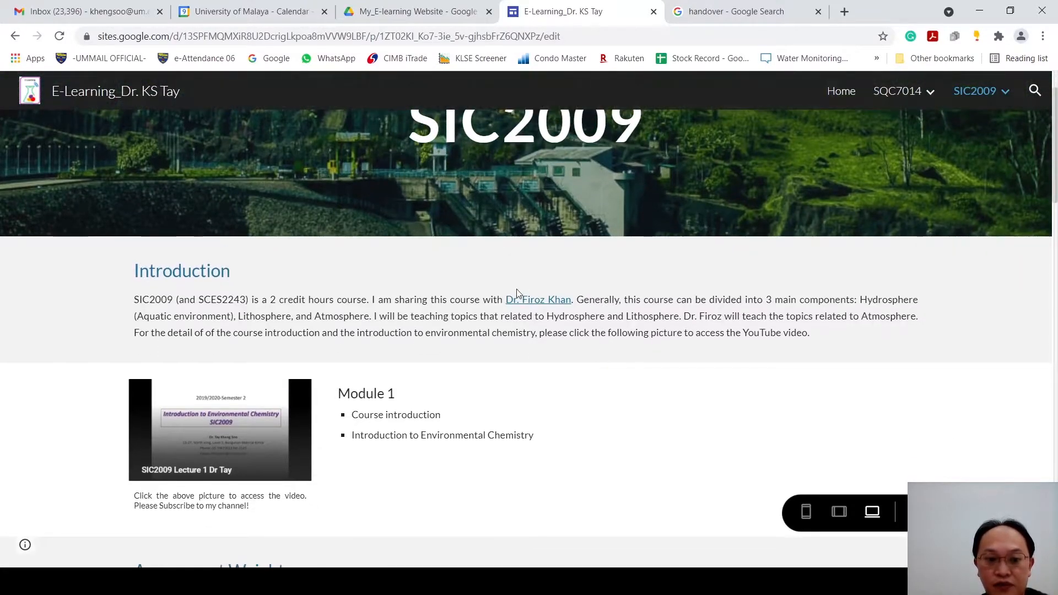
scroll(528, 320, "down", 5)
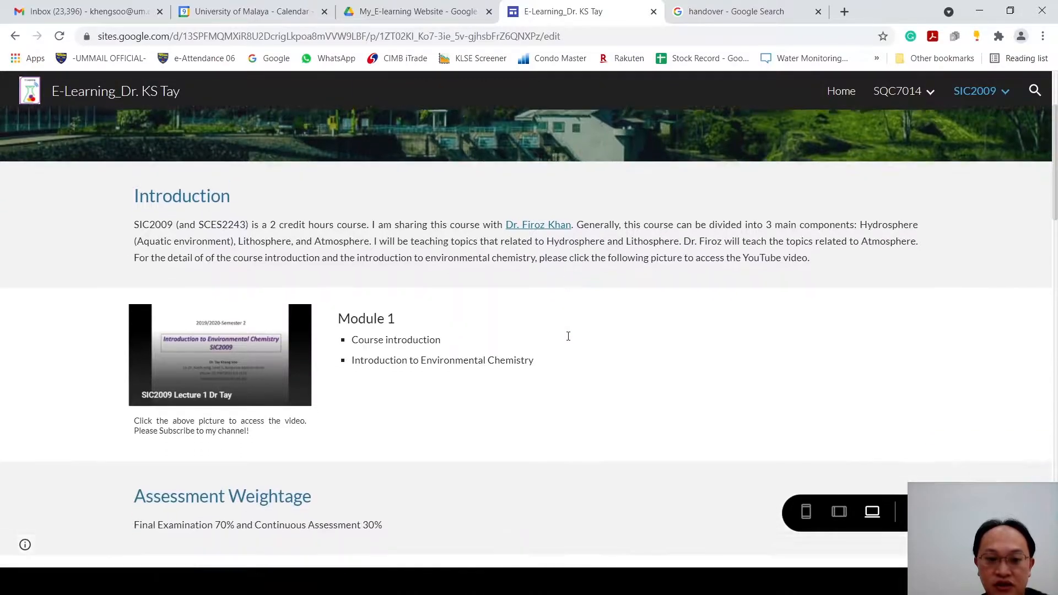
scroll(709, 349, "down", 2)
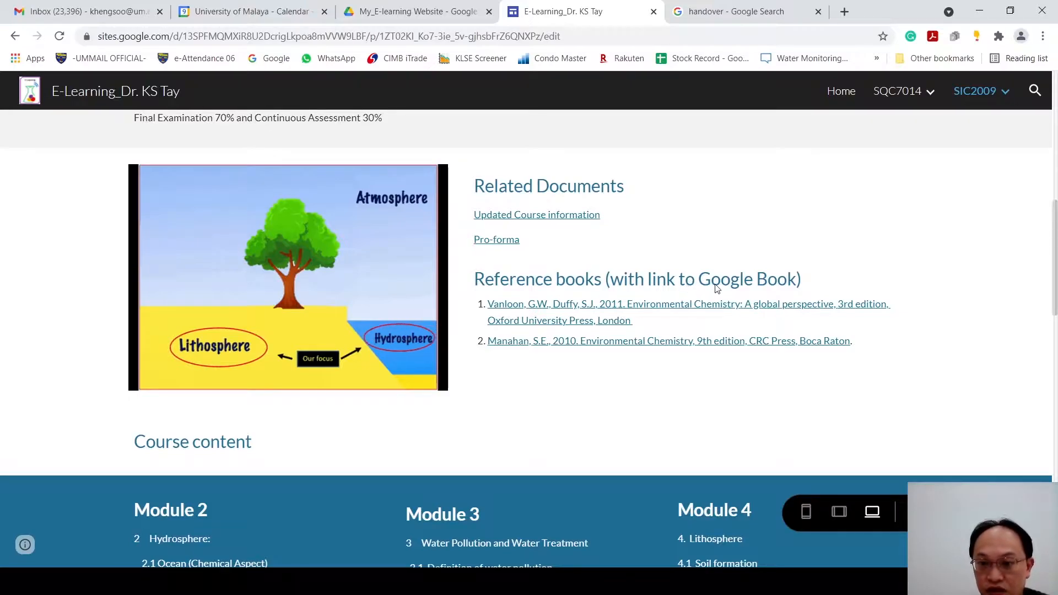
scroll(633, 432, "down", 1)
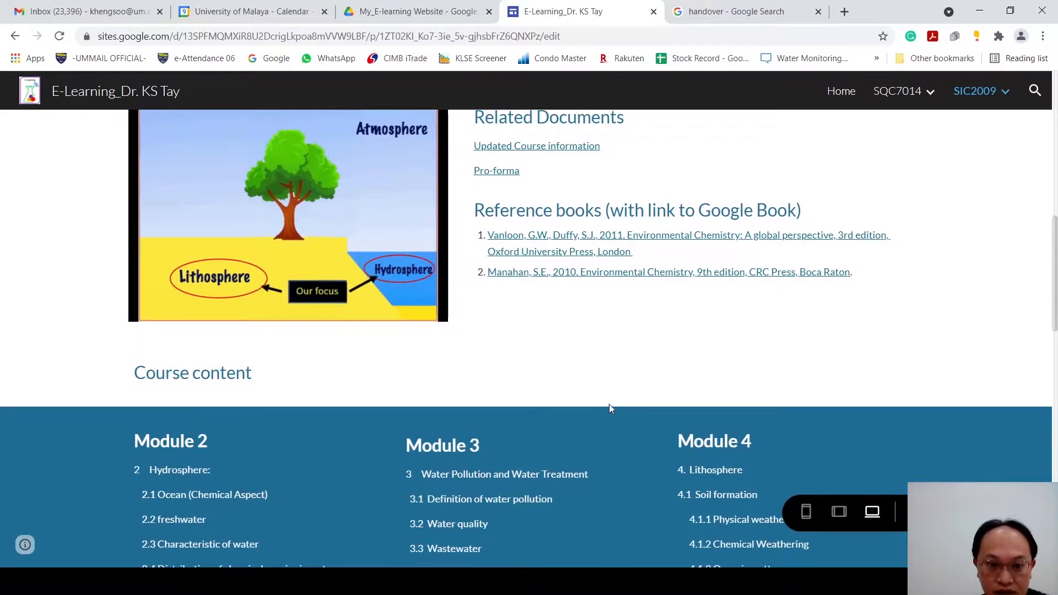
scroll(593, 394, "up", 1)
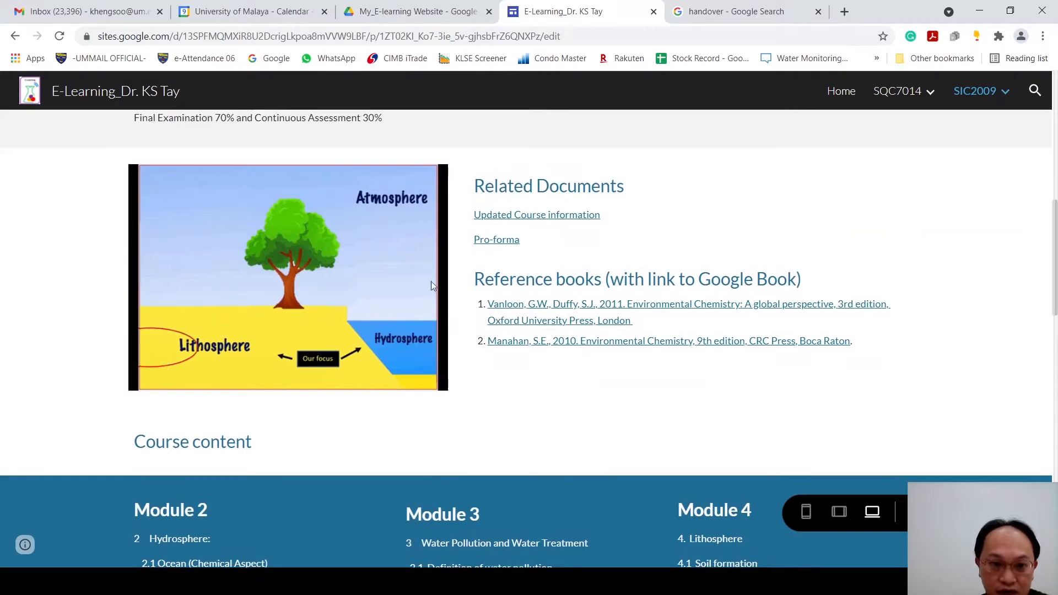
scroll(674, 389, "down", 6)
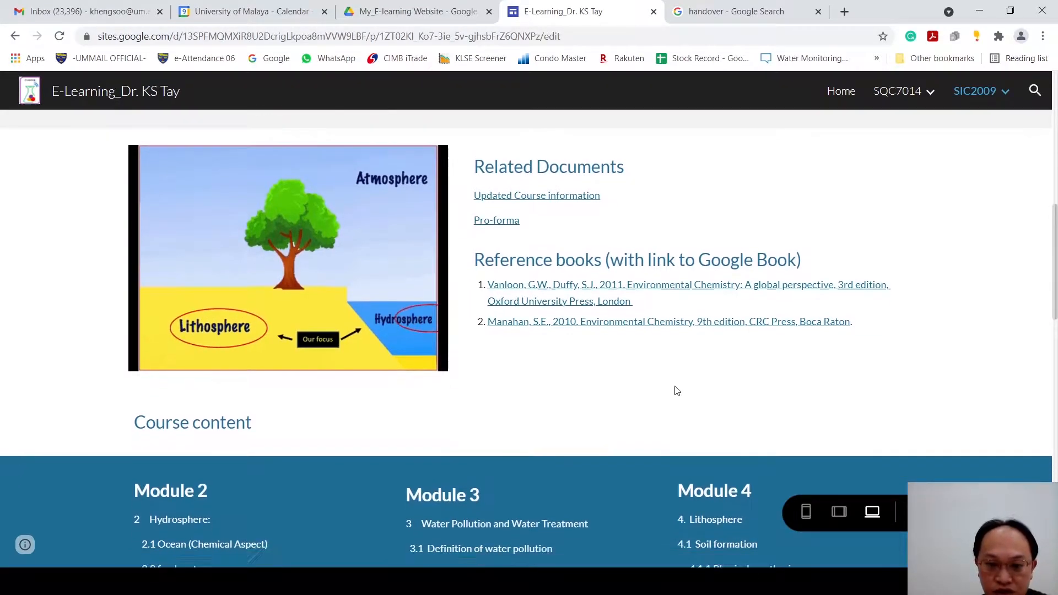
scroll(654, 375, "up", 1)
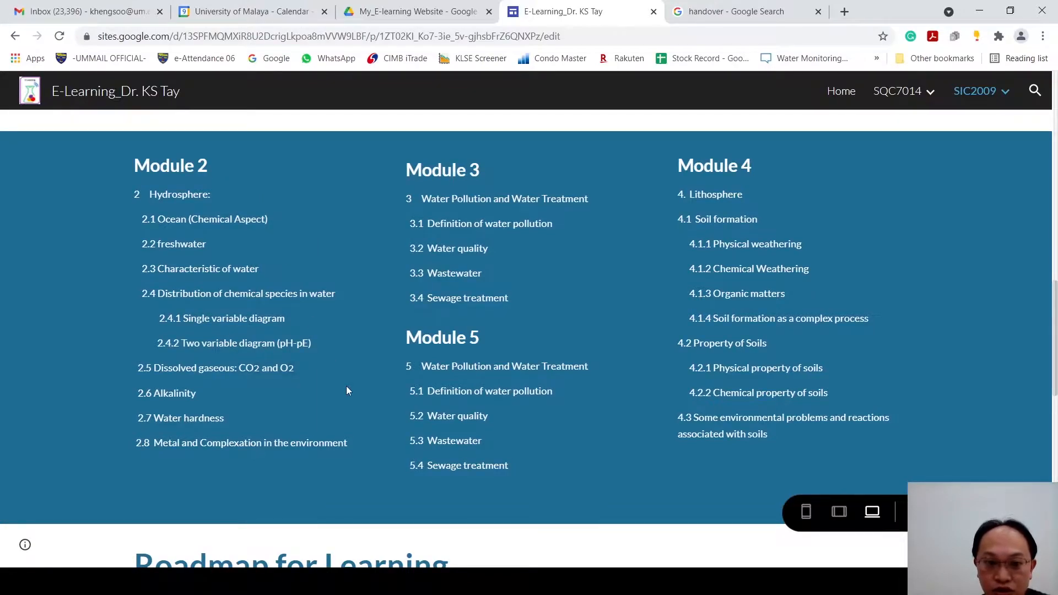
scroll(586, 436, "down", 6)
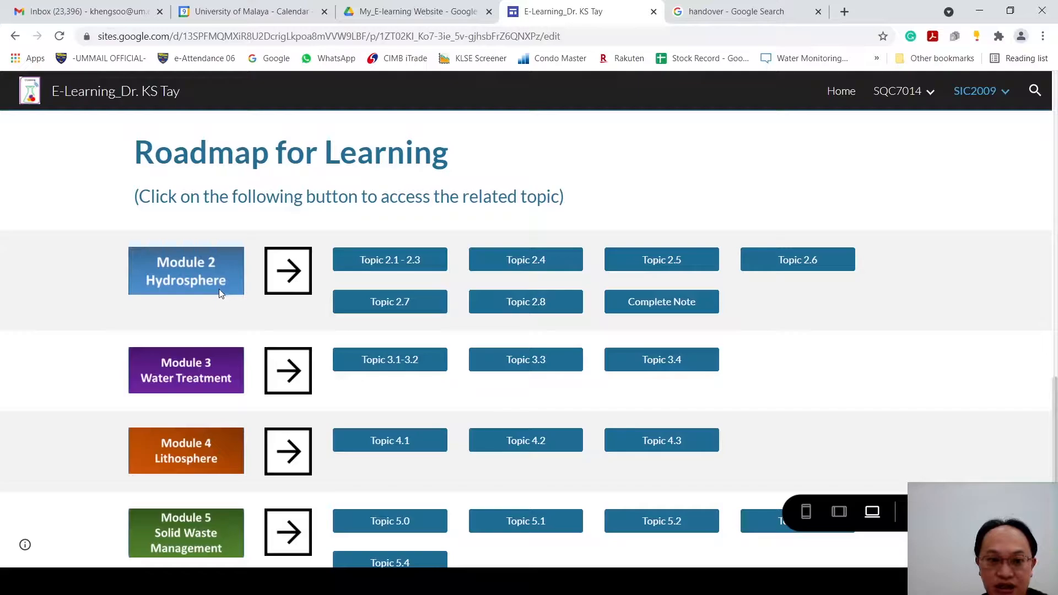
Step: Open Topic 2.1 - 2.3 from the Module 2 Hydrosphere roadmap and review the section on the distribution of Earth's water
left_click(410, 265)
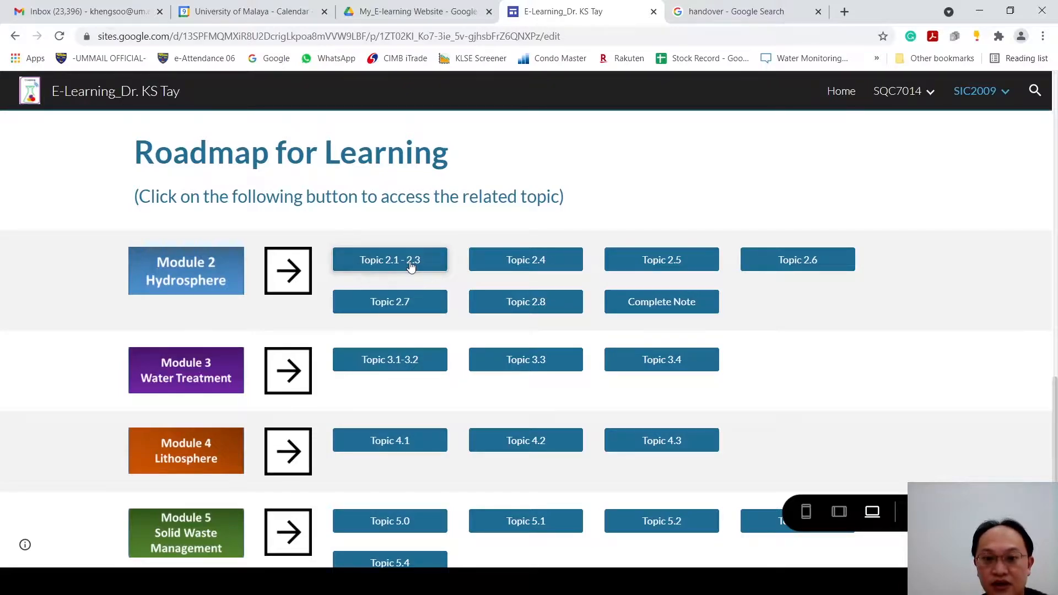
scroll(618, 333, "down", 1)
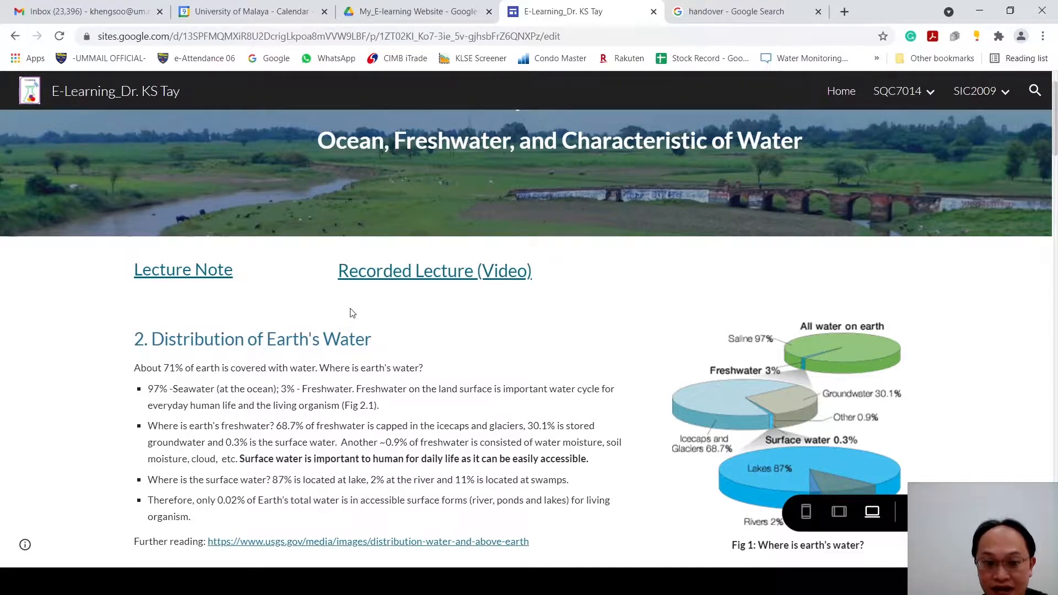
scroll(492, 326, "down", 1)
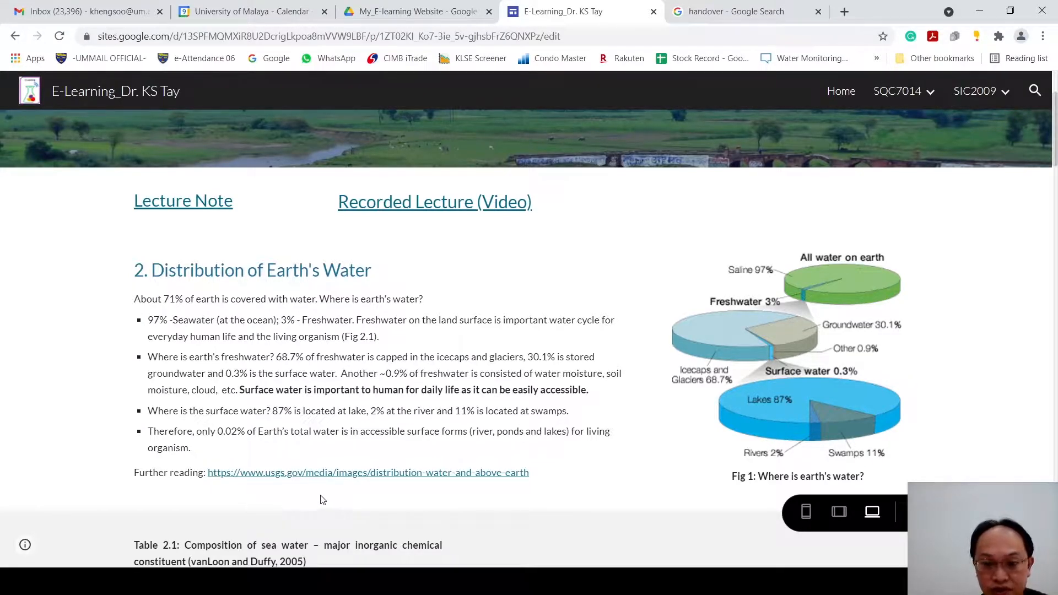
Step: Check the topic's Lecture Note and Recorded Lecture (Video) links, closing each opened page to return to the preview
left_click(188, 210)
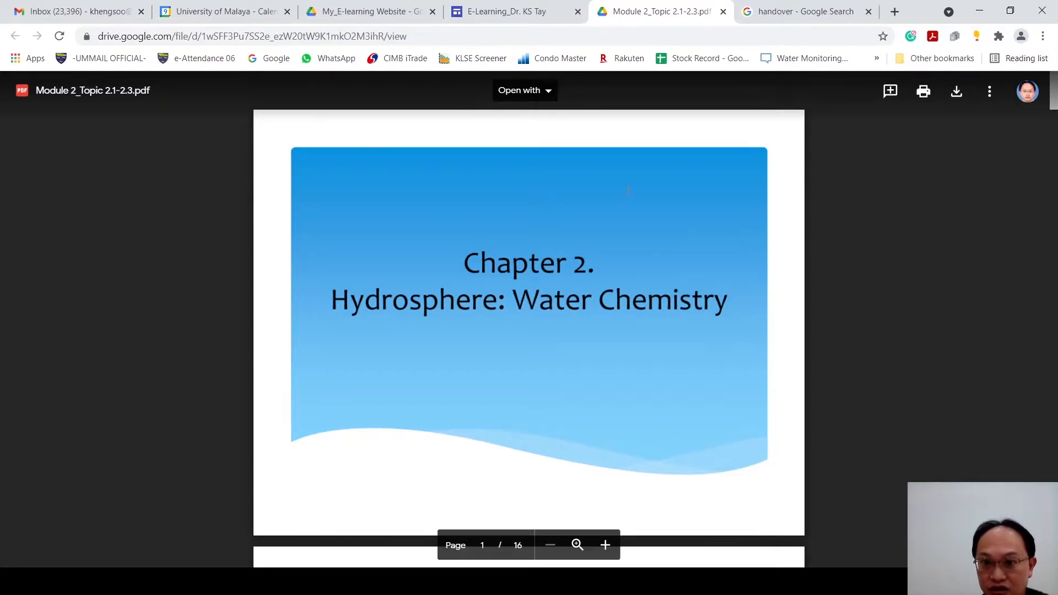
left_click(723, 12)
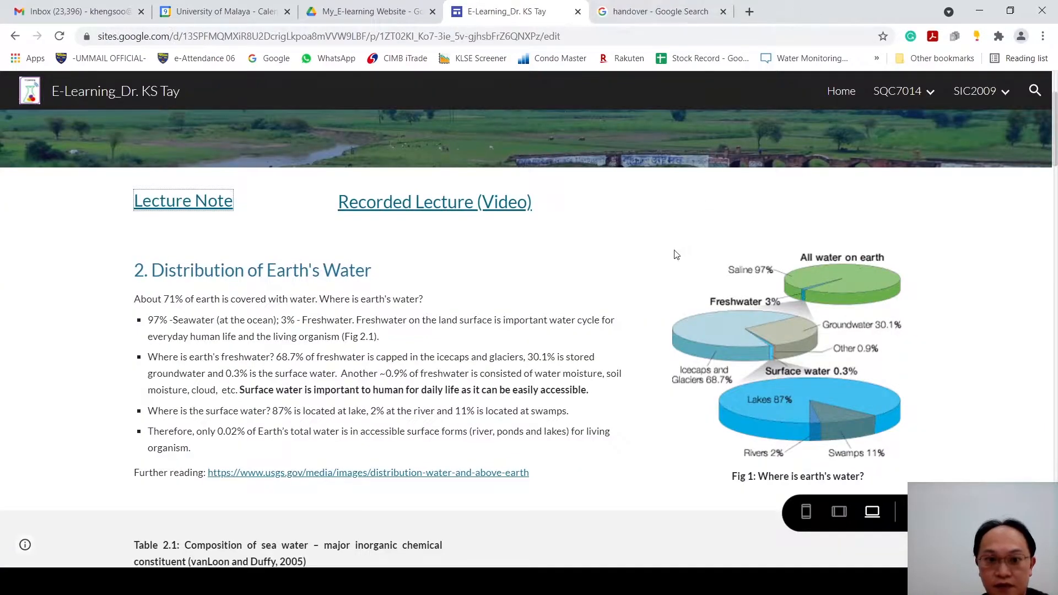
left_click(444, 209)
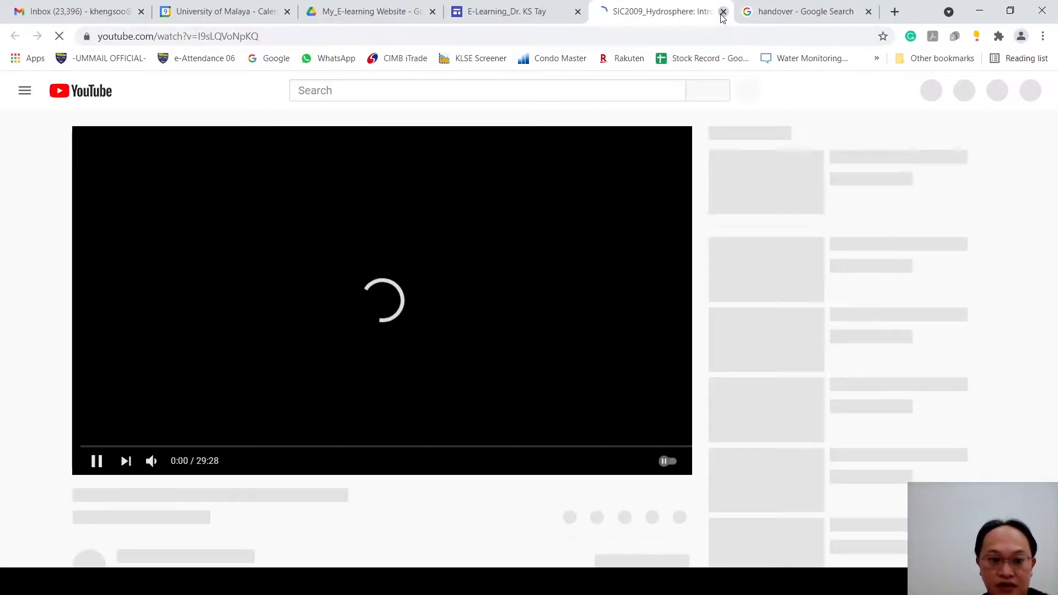
left_click(723, 12)
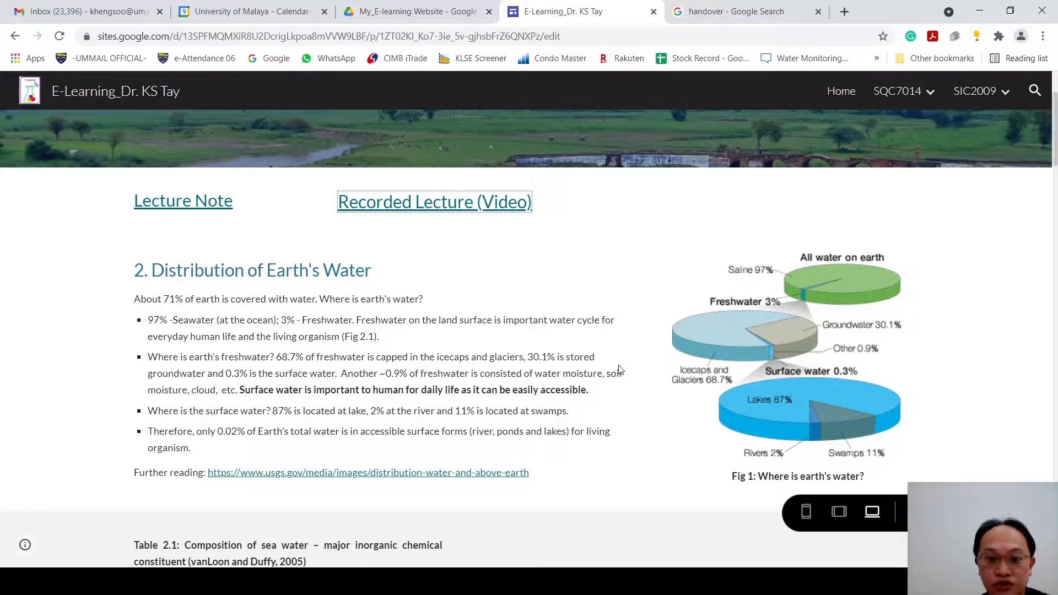
Step: Go on to the next topic from the end of the Topic 2.1-2.3 page and review its introduction on Minamata disease
scroll(620, 369, "down", 14)
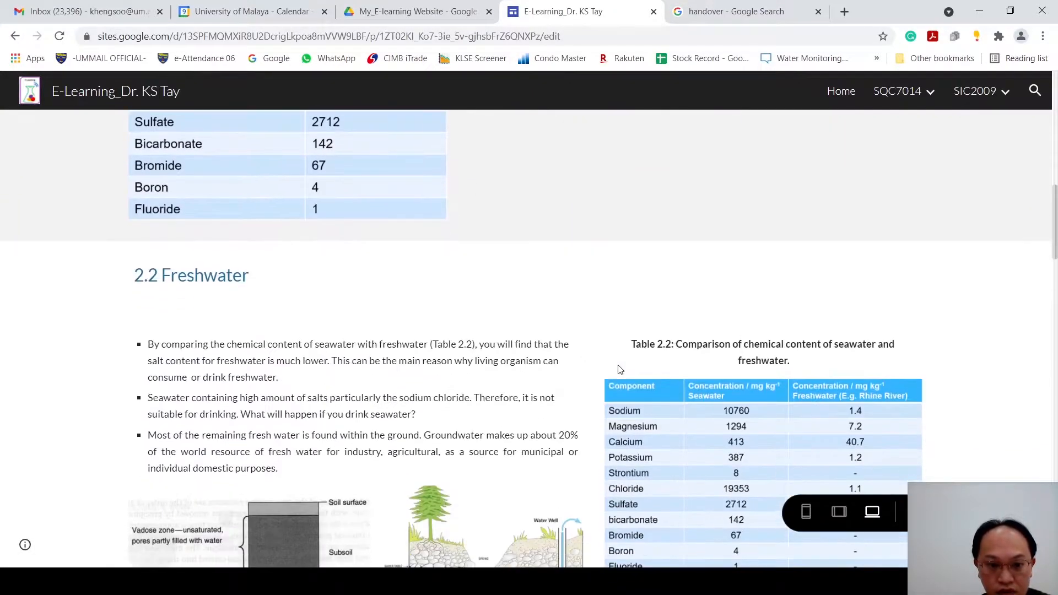
scroll(619, 370, "down", 20)
scroll(619, 369, "down", 8)
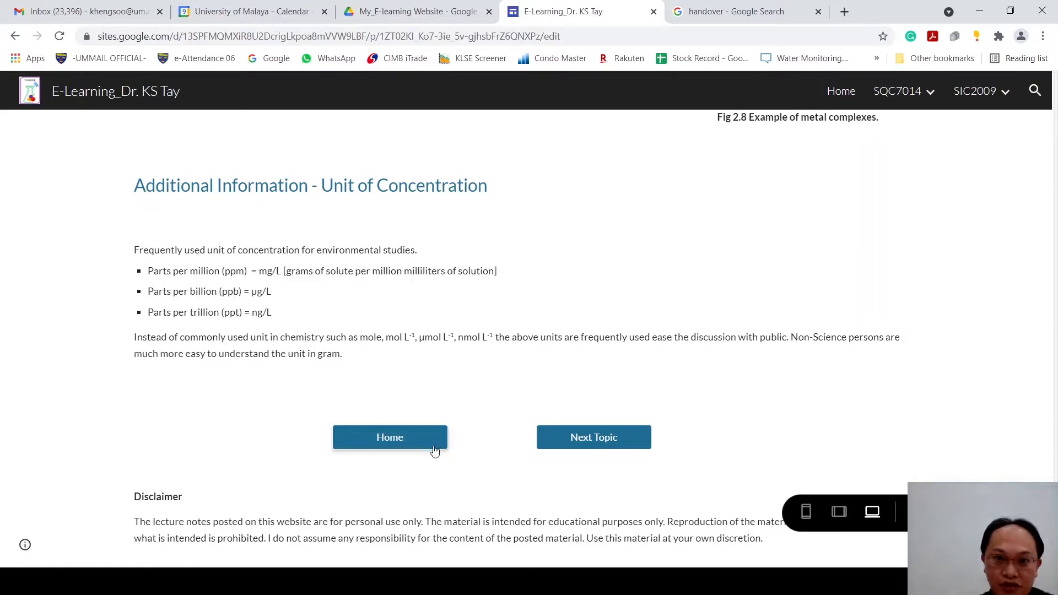
left_click(580, 454)
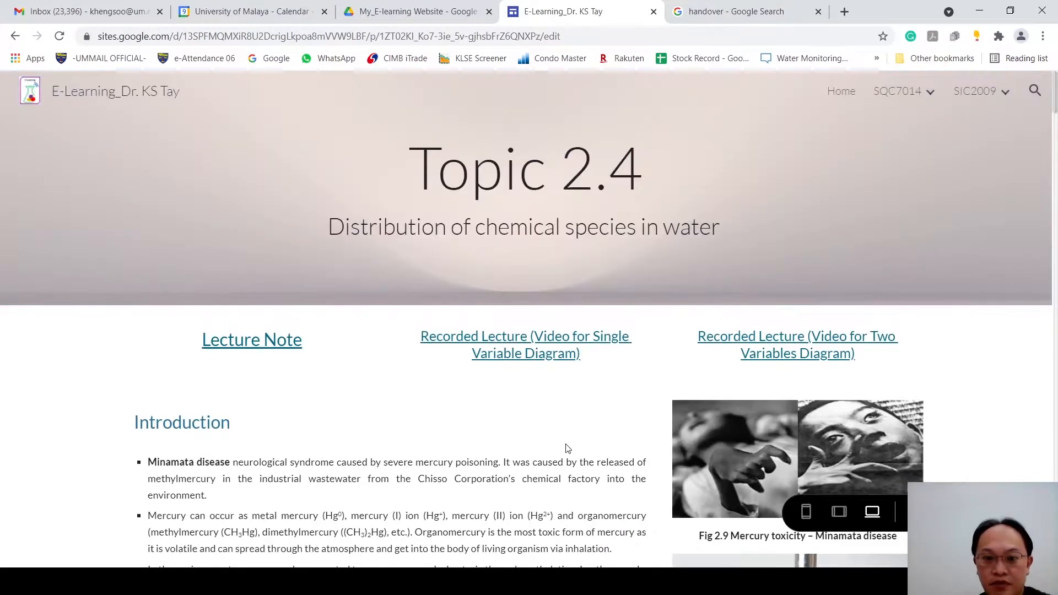
scroll(568, 448, "down", 1)
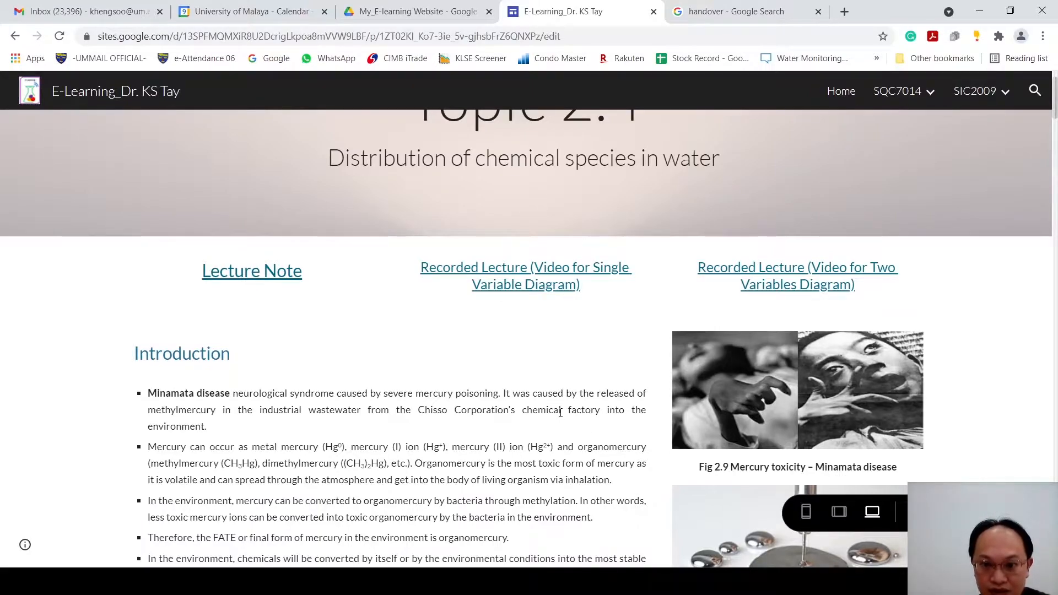
scroll(560, 413, "down", 3)
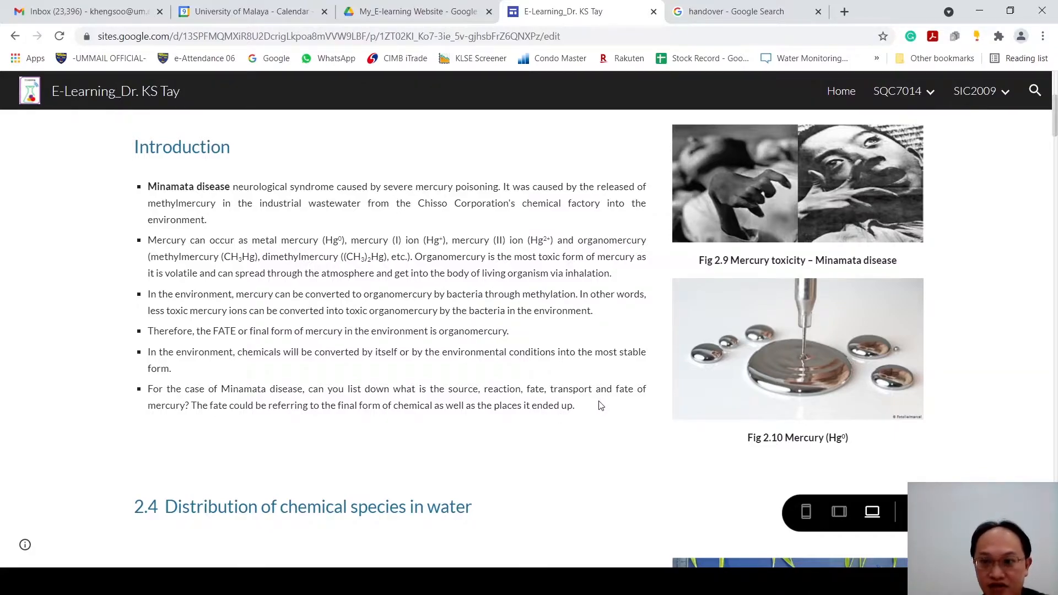
Step: Open Topic 3.1-3.2 from the SIC2009 topic list and skim its content on water pollution and water quality
left_click(1005, 92)
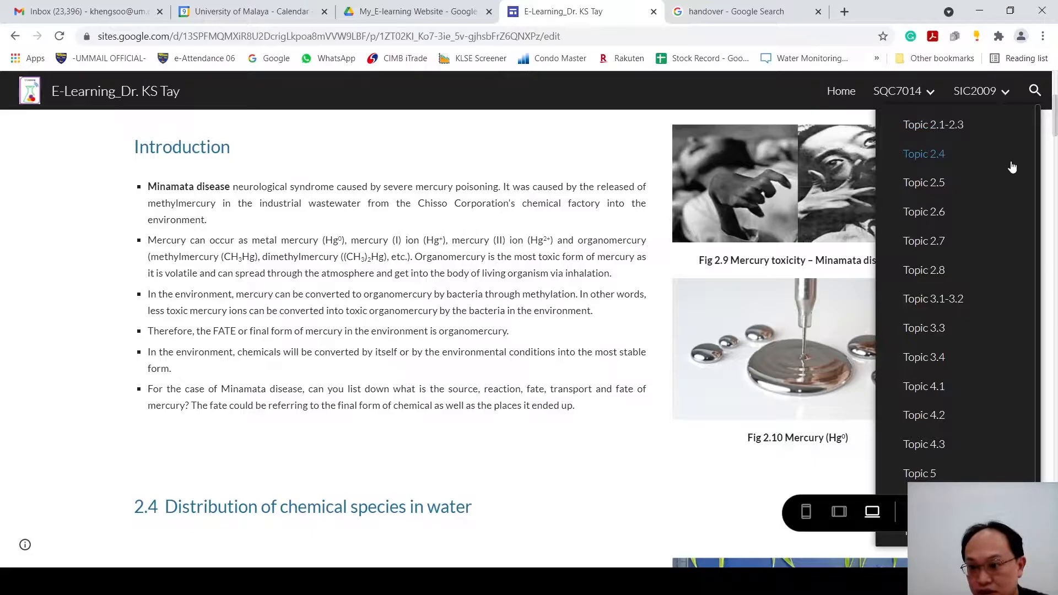
left_click(944, 303)
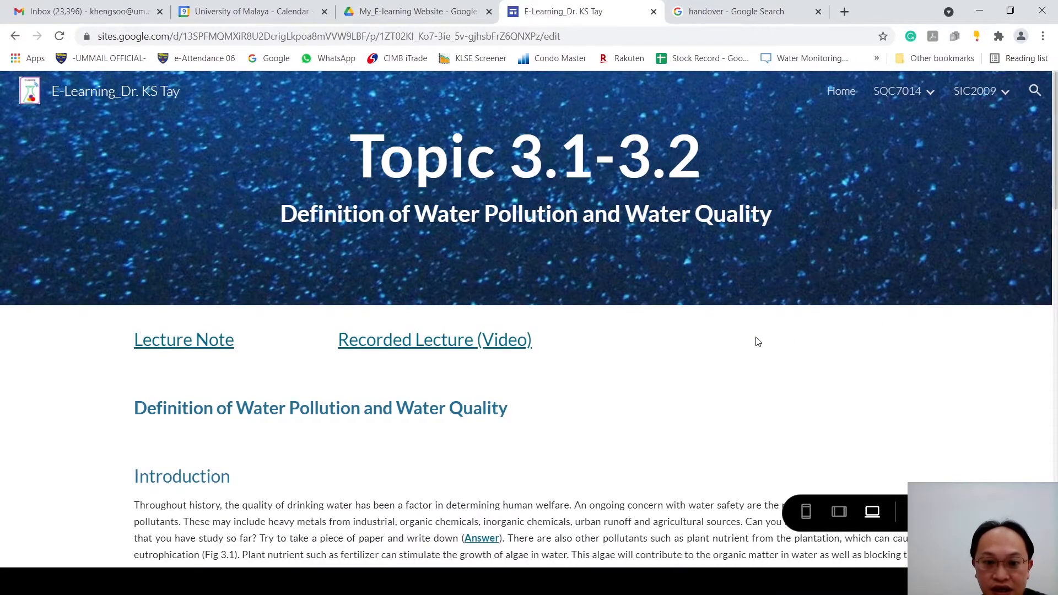
scroll(757, 342, "down", 10)
scroll(721, 343, "down", 12)
scroll(721, 343, "up", 9)
Step: Open Topic 3.3 from the SIC2009 topic list and skim the Wastewater page to its end
left_click(997, 94)
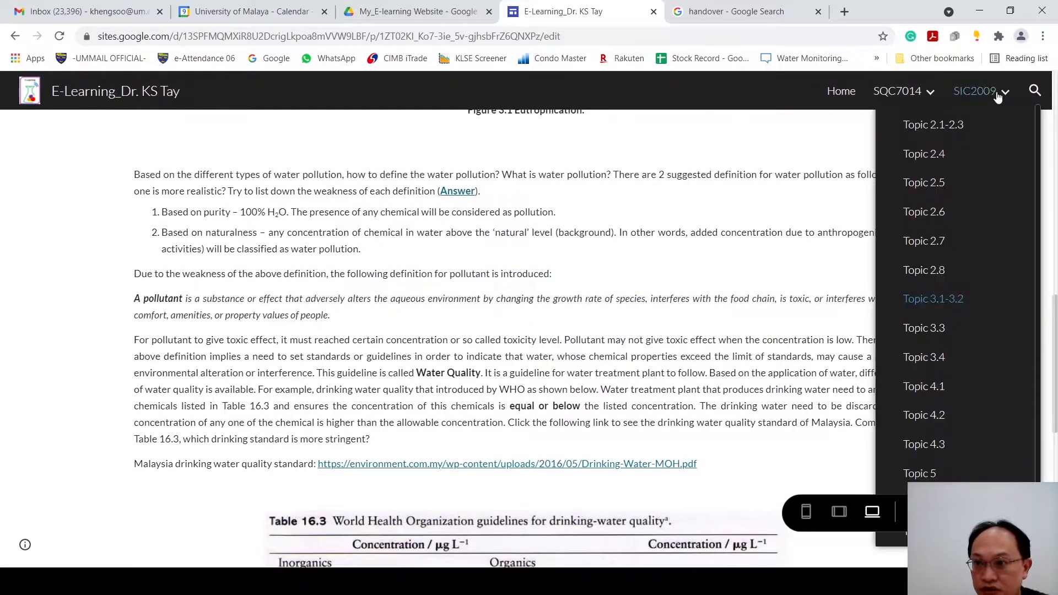
left_click(943, 330)
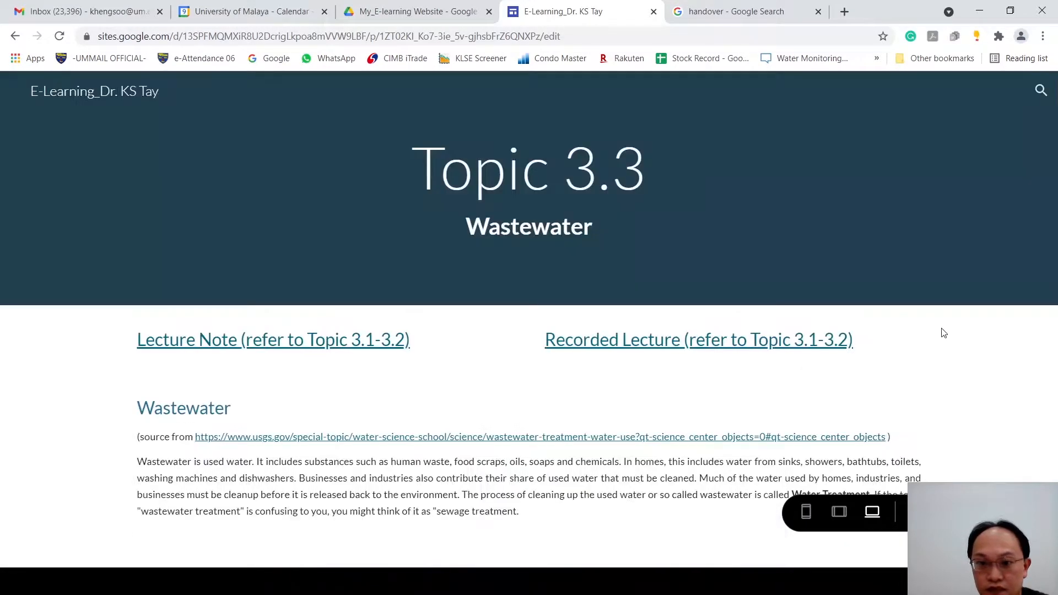
scroll(865, 353, "down", 20)
scroll(865, 337, "up", 3)
scroll(865, 337, "down", 10)
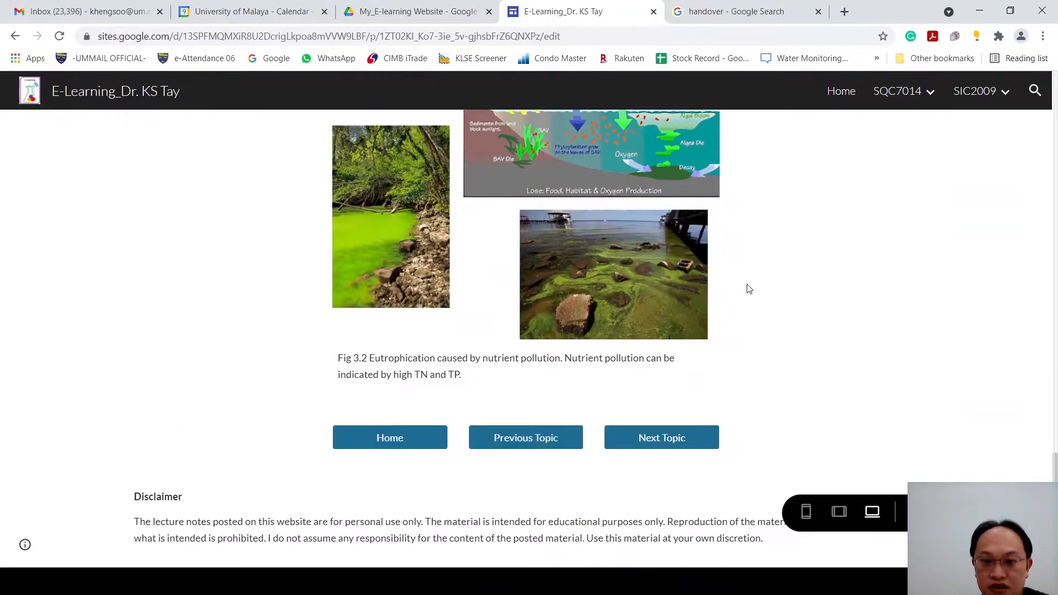
Step: Continue to the topic after 3.3 and play the embedded VICE documentary about sewage and wastewater treatment
left_click(688, 441)
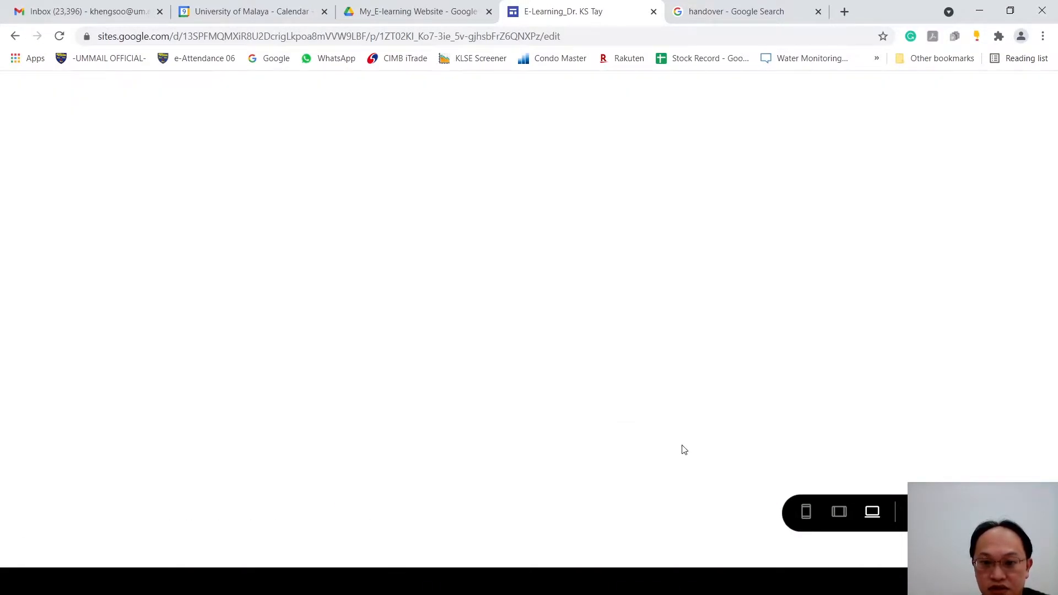
scroll(708, 424, "down", 7)
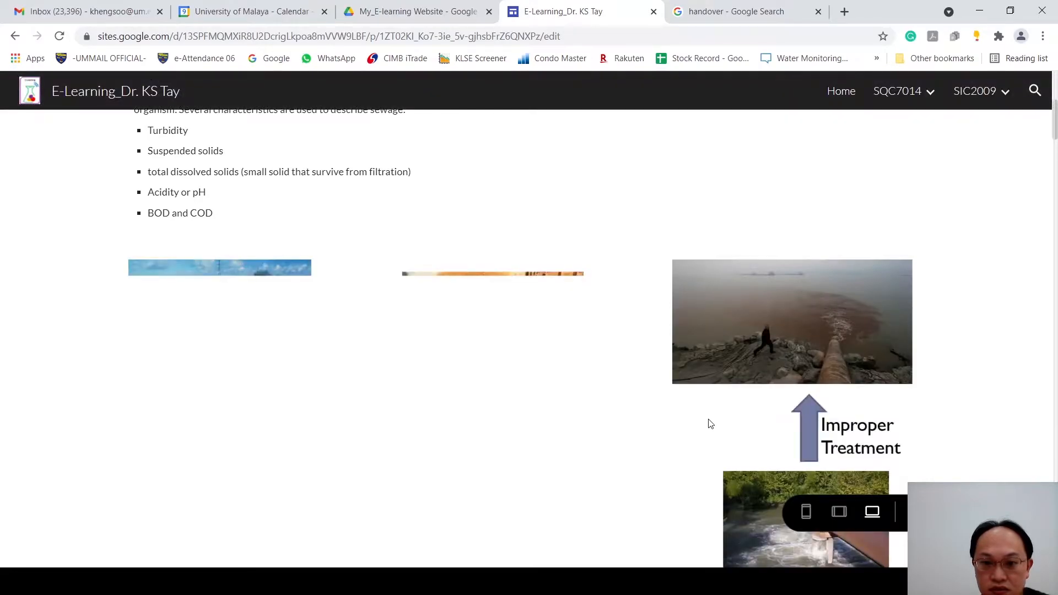
scroll(711, 424, "down", 5)
scroll(708, 423, "down", 2)
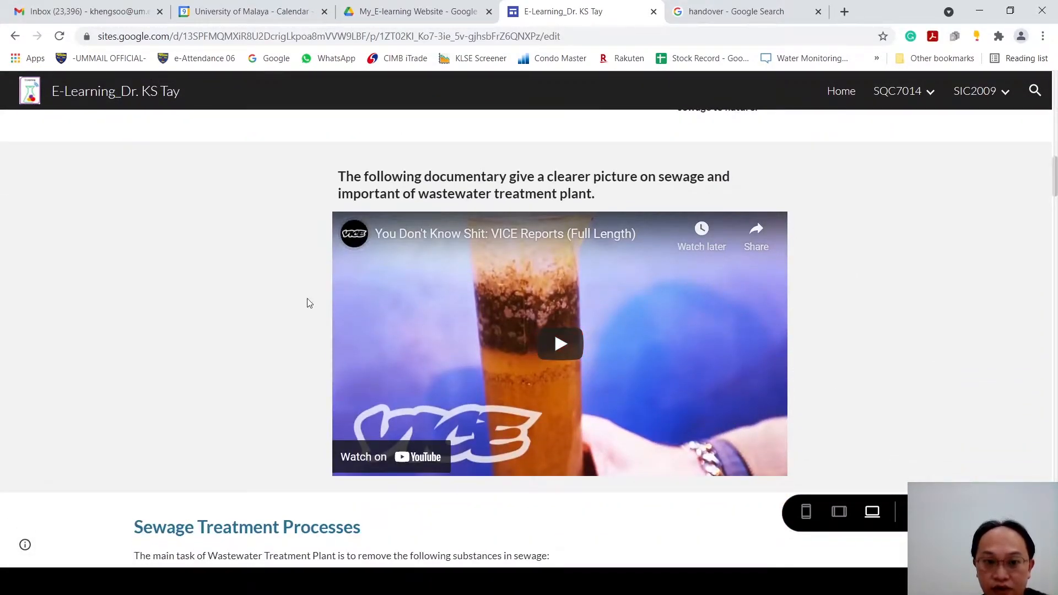
left_click(555, 346)
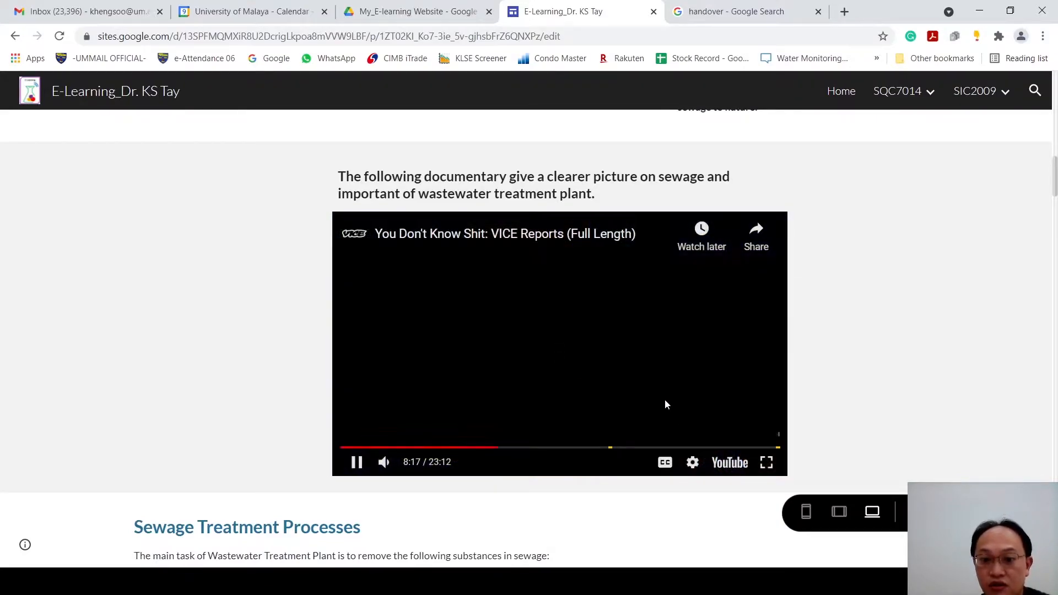
Step: Pause the VICE documentary and review the page's sewage introduction and Sewage Treatment Processes section down to primary treatment
left_click(357, 461)
scroll(720, 331, "up", 14)
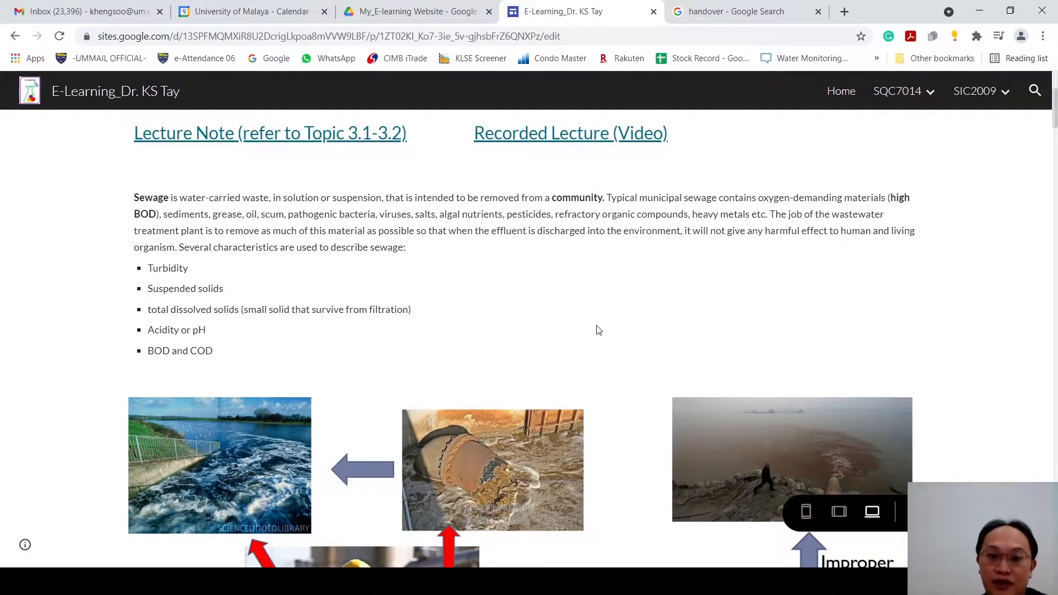
scroll(612, 330, "down", 15)
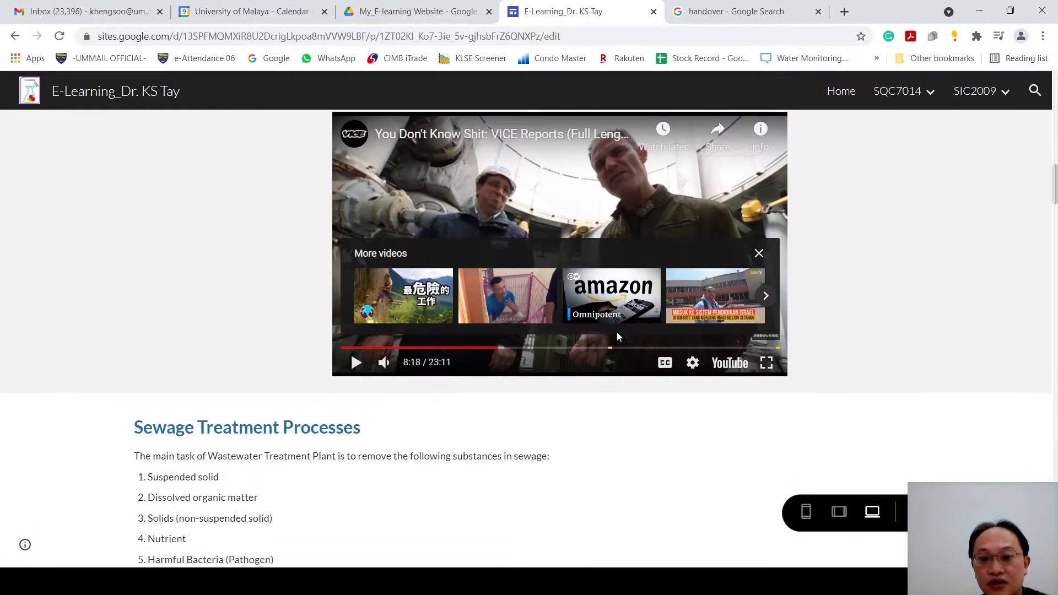
scroll(618, 334, "down", 1)
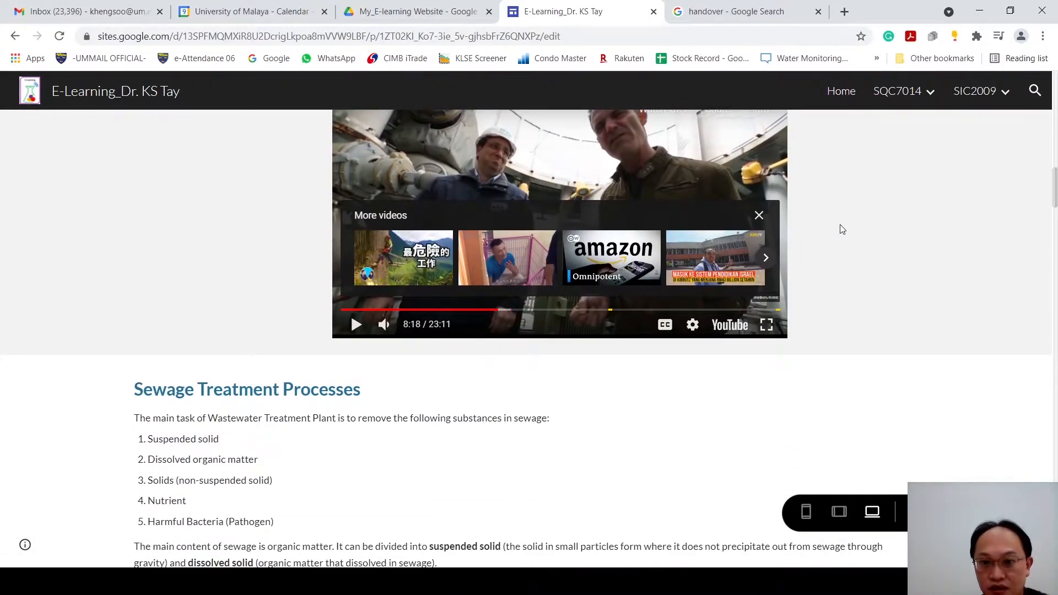
scroll(694, 402, "down", 14)
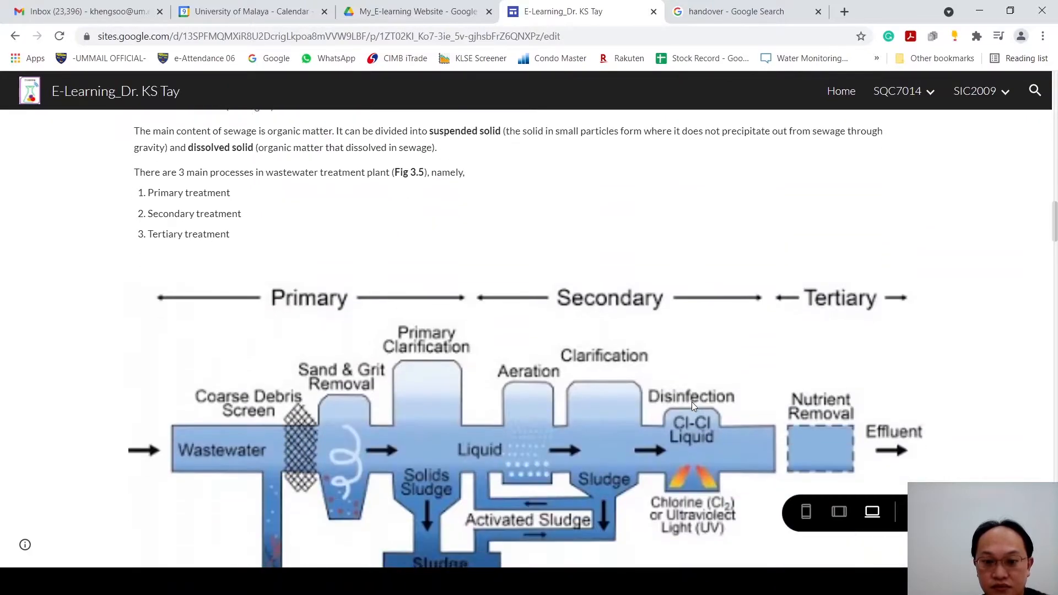
scroll(692, 402, "down", 20)
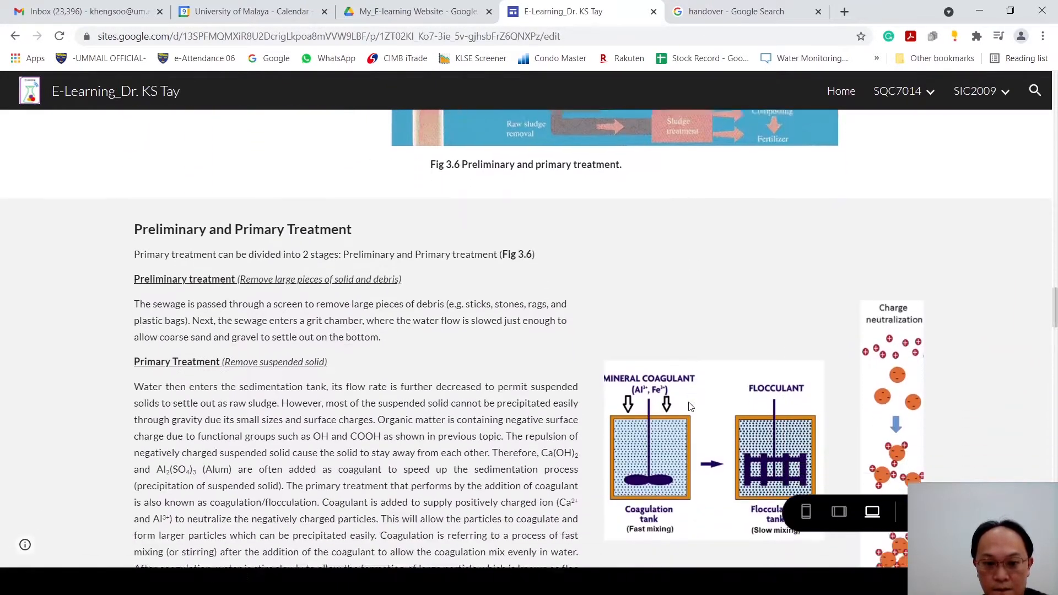
Step: Skim the primary treatment, secondary treatment, sludge removal and disinfection sections, and exit the site preview
scroll(678, 416, "down", 4)
scroll(647, 401, "up", 5)
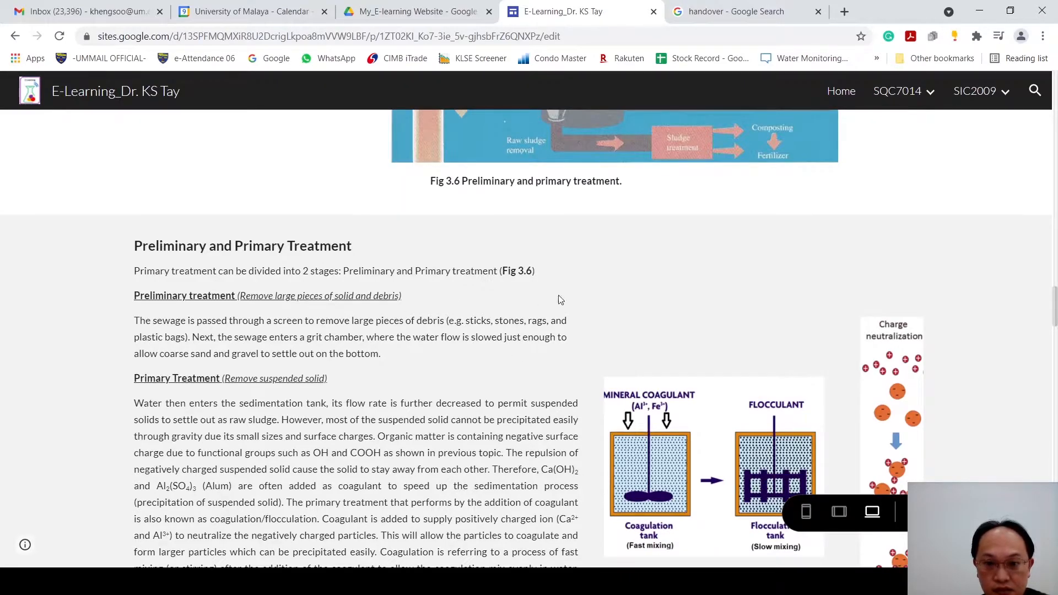
scroll(727, 352, "down", 6)
scroll(727, 349, "down", 15)
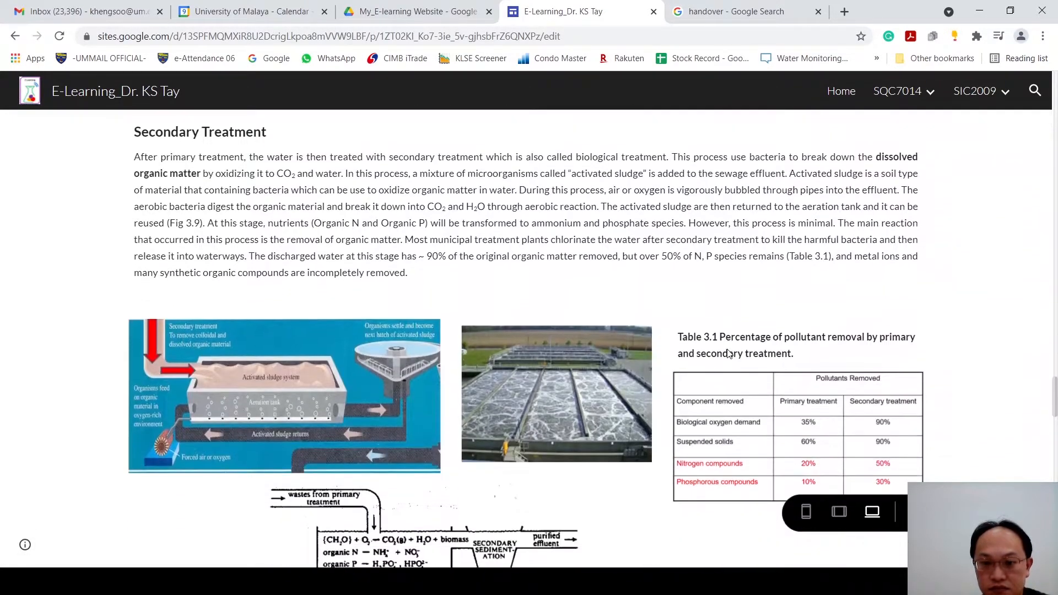
scroll(728, 350, "down", 11)
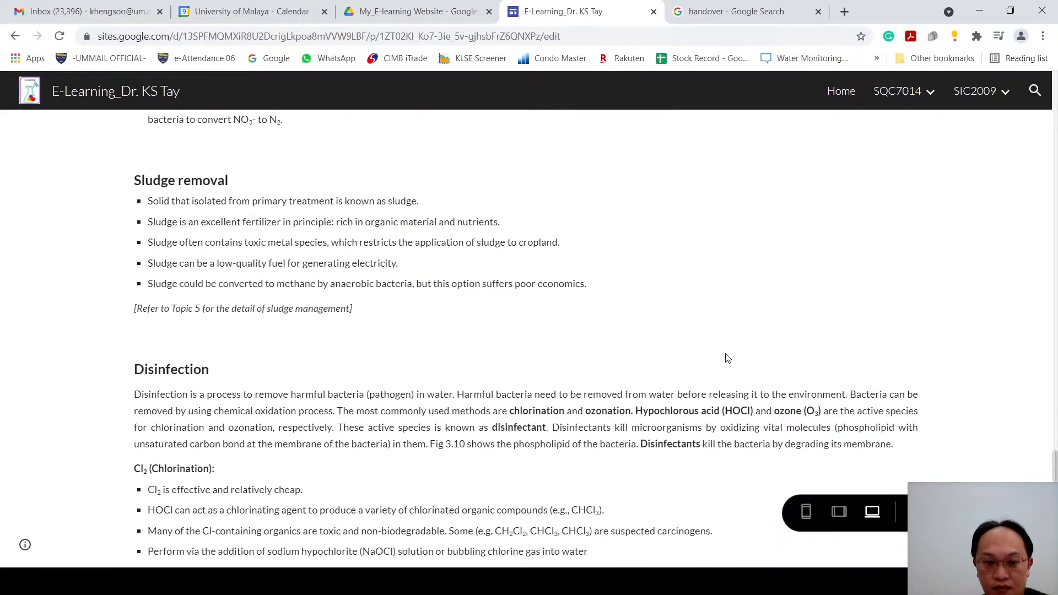
scroll(604, 366, "down", 5)
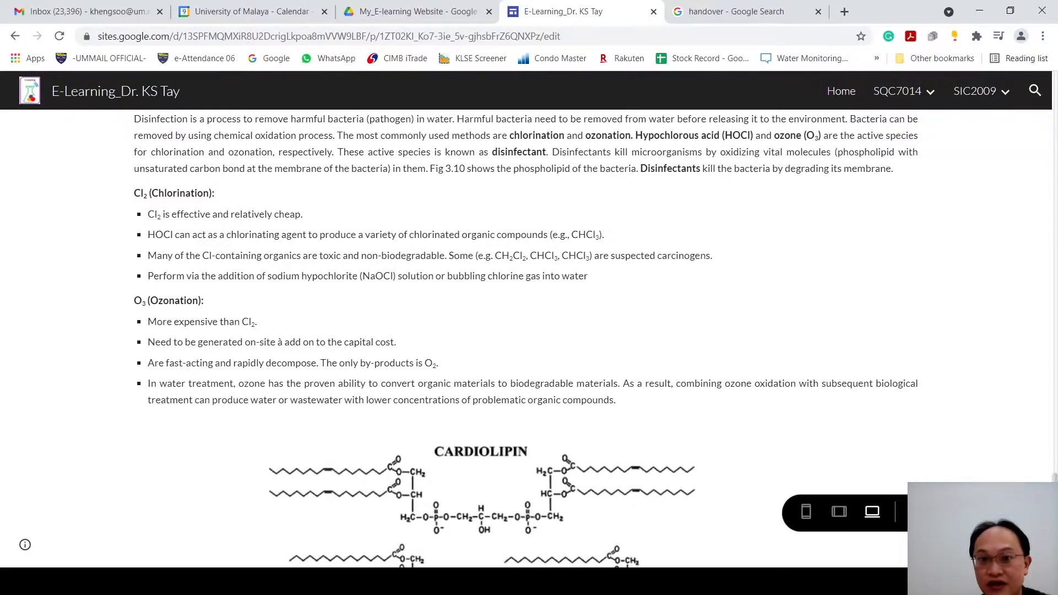
left_click(918, 512)
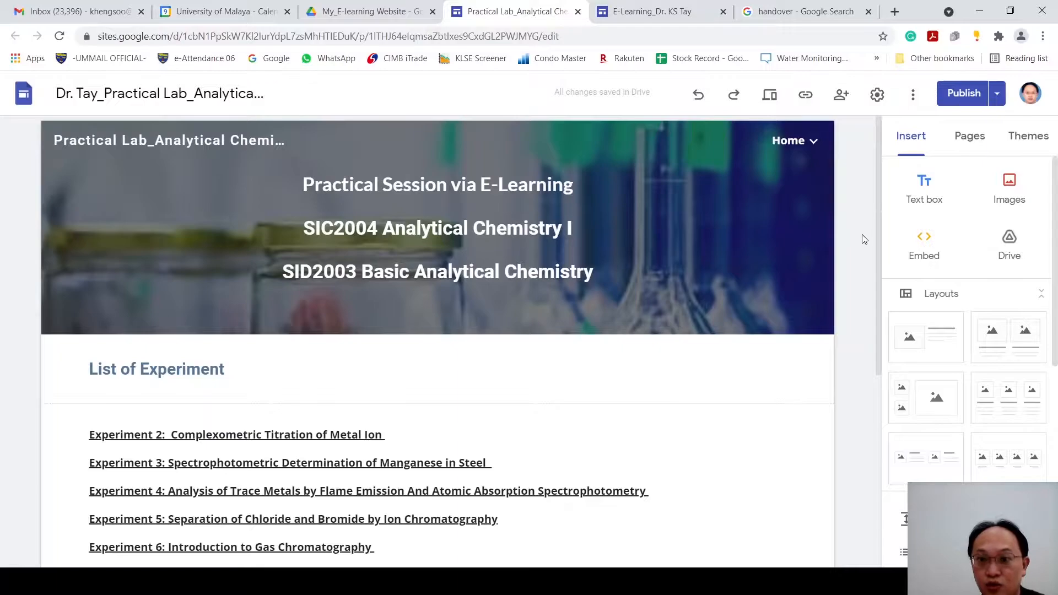
Step: Review the List of Experiment on the Practical Lab site's home page and show the subpages under Home in the page list
scroll(867, 256, "down", 2)
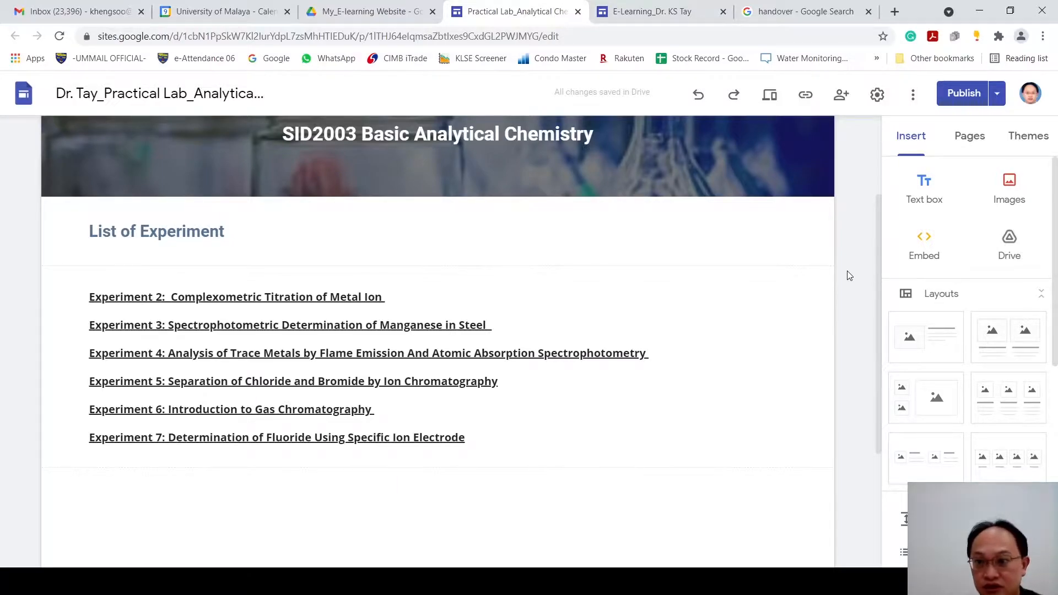
left_click(983, 140)
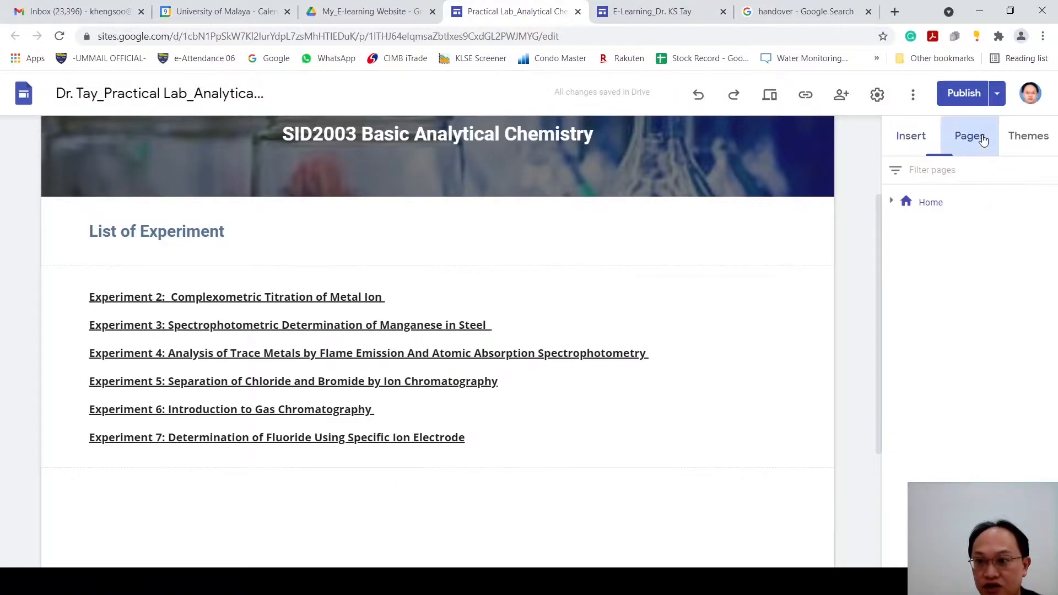
left_click(892, 203)
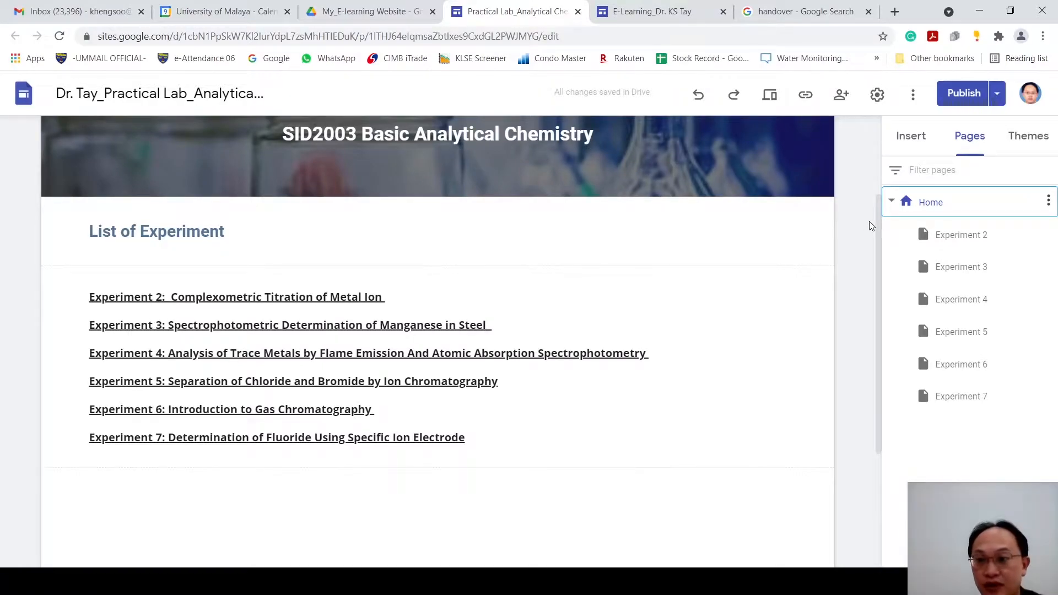
Step: Open the Experiment 3 page and skim its introduction, UV-Vis theory and Beer-Lambert video down to the embedded experiment video
left_click(977, 272)
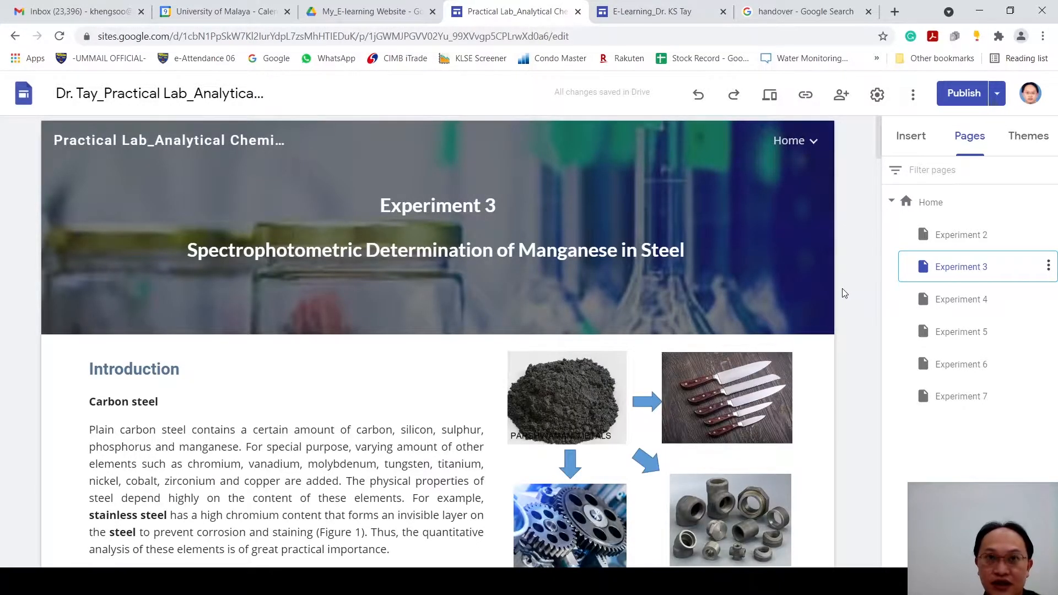
scroll(773, 280, "down", 4)
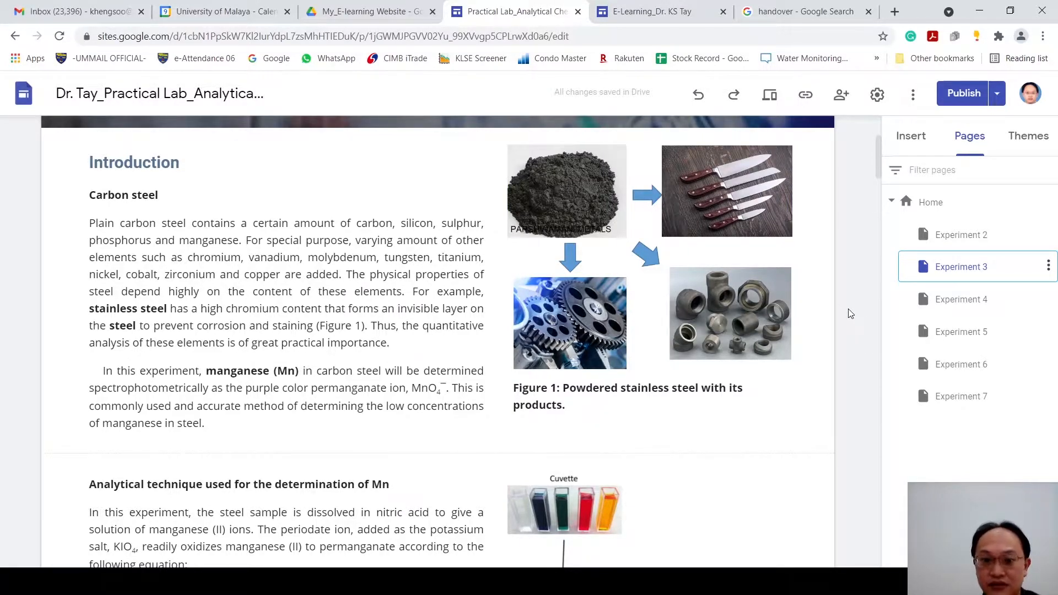
scroll(869, 316, "down", 3)
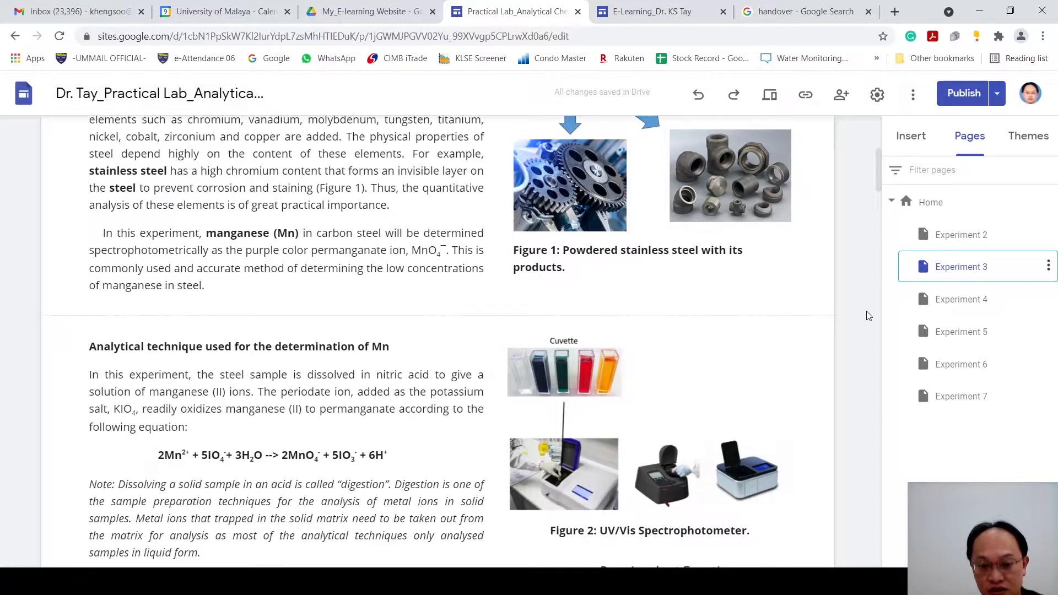
scroll(870, 316, "down", 1)
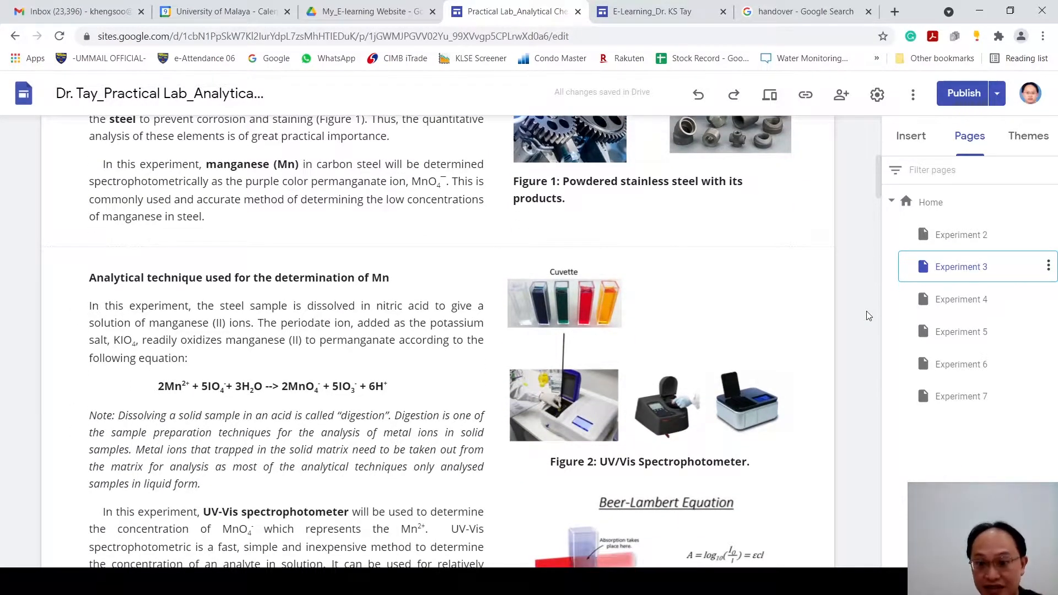
scroll(868, 320, "down", 5)
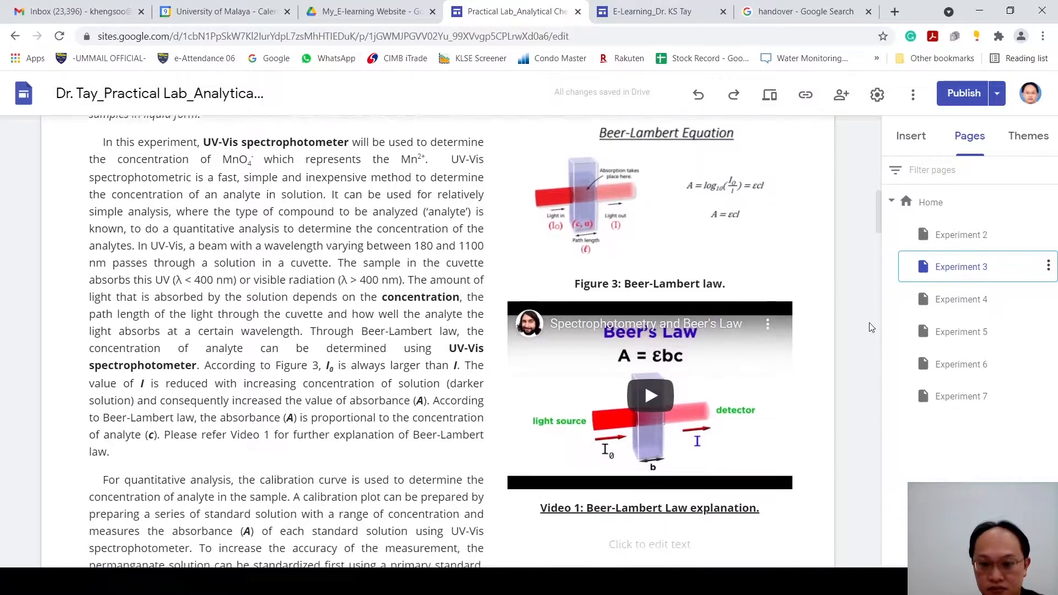
scroll(821, 337, "down", 4)
scroll(822, 338, "down", 12)
scroll(820, 340, "up", 5)
scroll(817, 342, "down", 7)
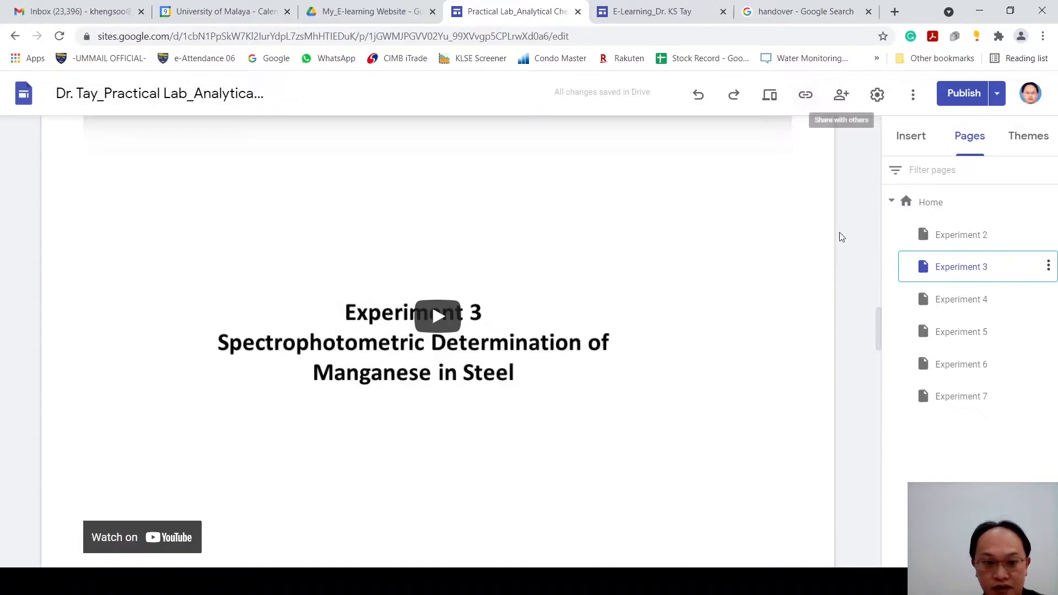
Step: Skim Experiment 3's results tables, report task, questions and additional videos
scroll(666, 230, "down", 4)
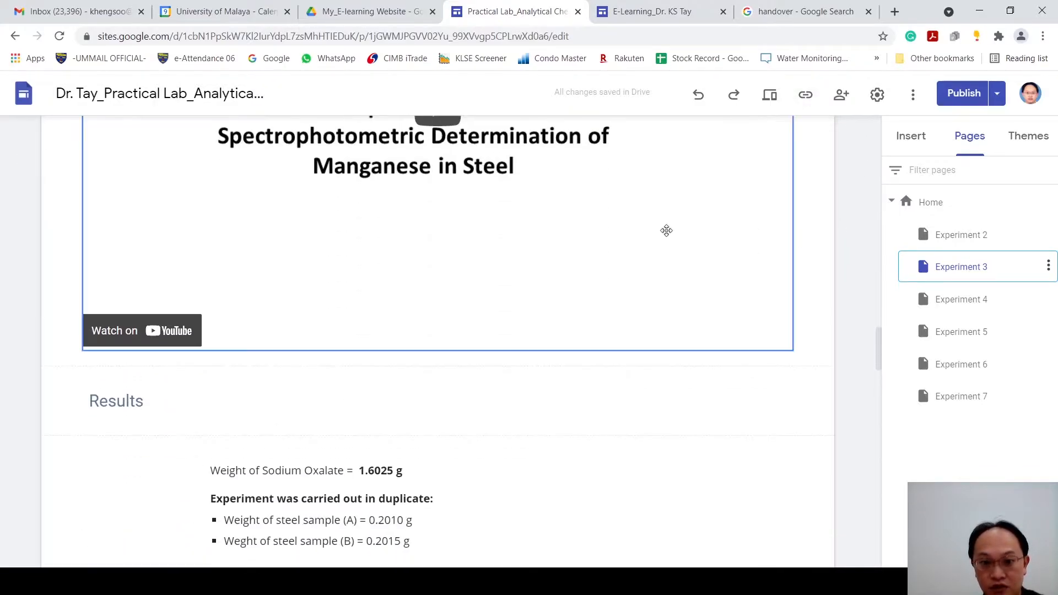
scroll(661, 275, "down", 10)
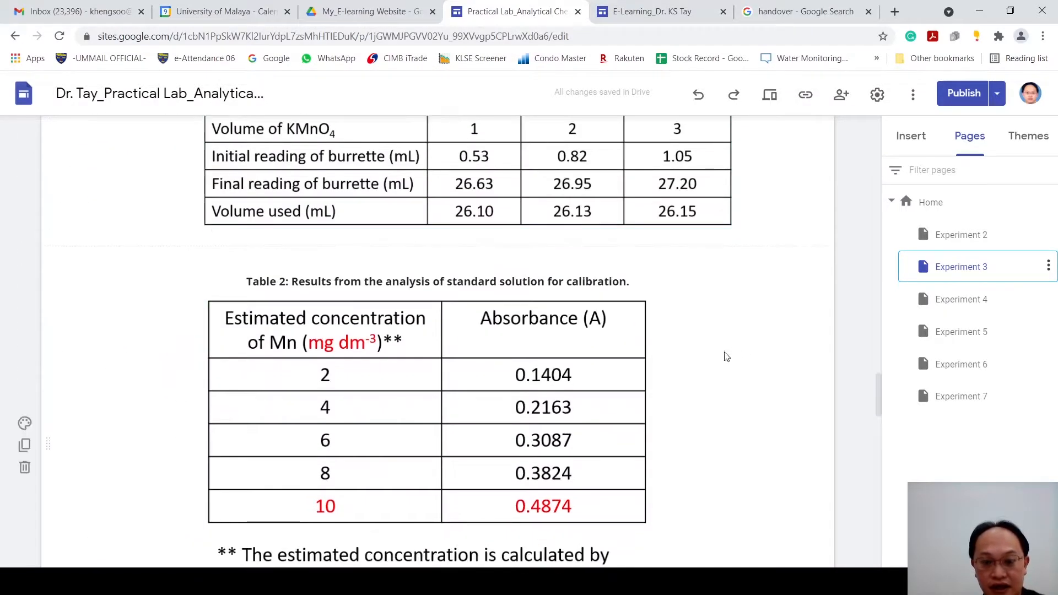
scroll(692, 353, "up", 1)
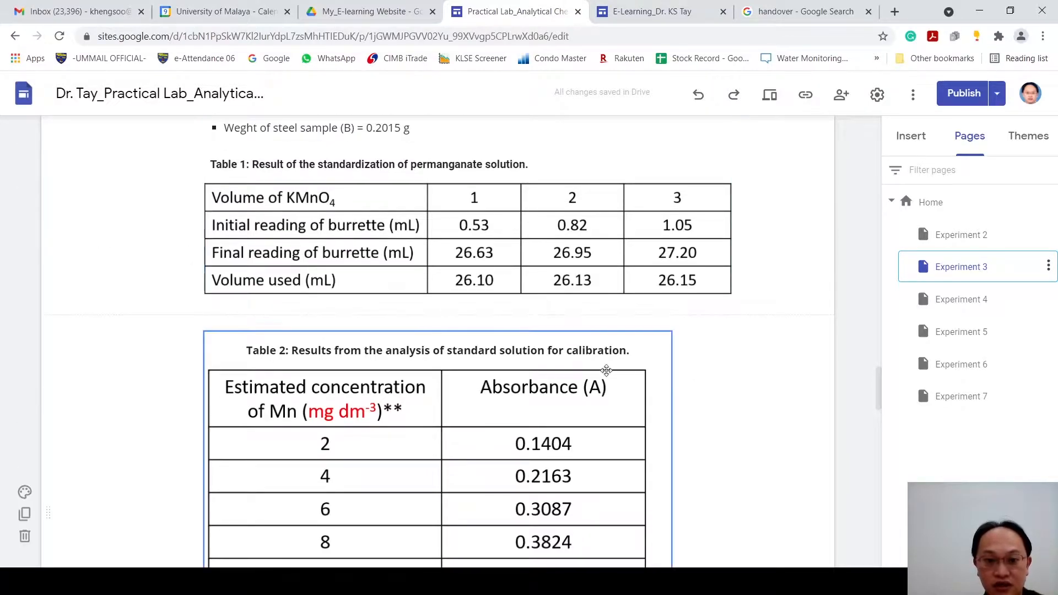
scroll(613, 373, "down", 15)
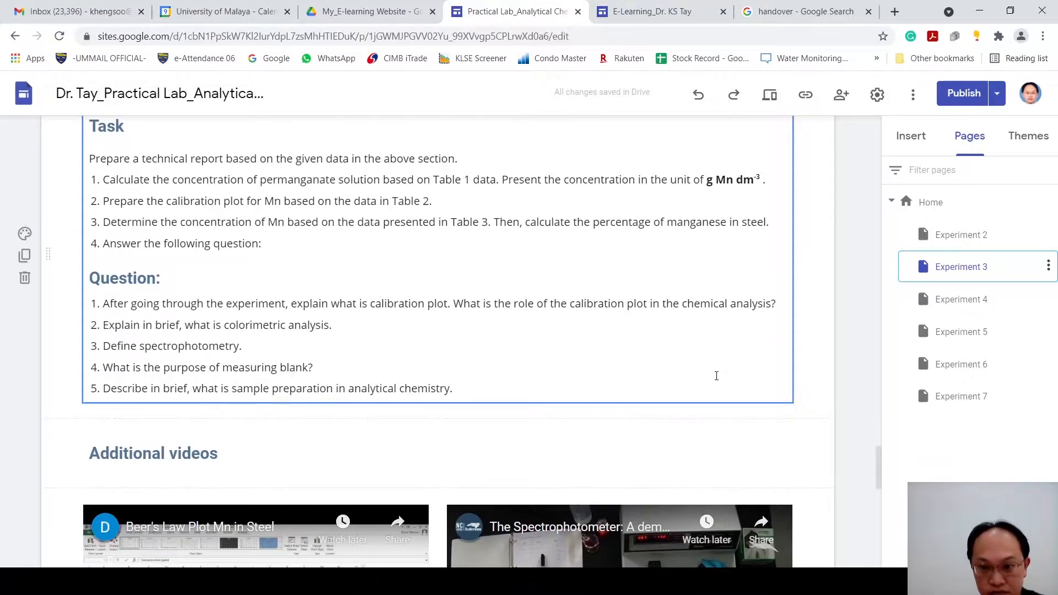
scroll(716, 375, "down", 10)
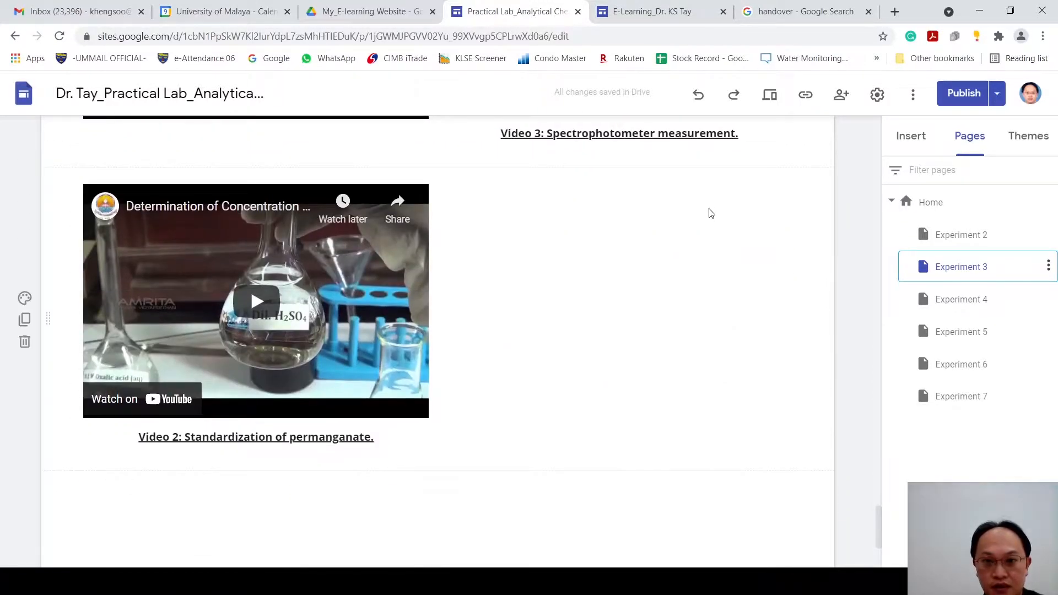
scroll(722, 327, "up", 3)
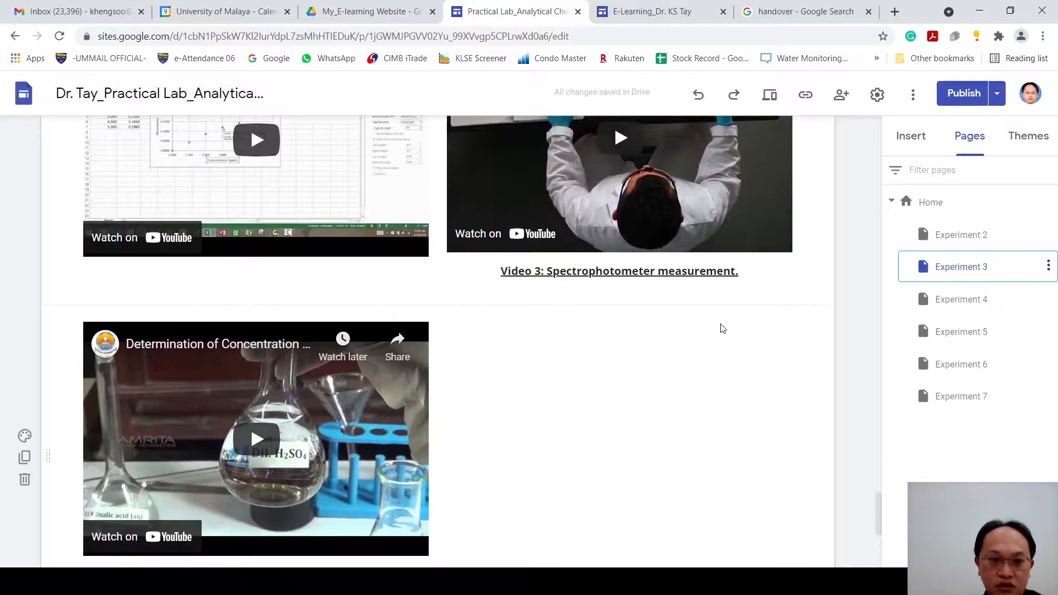
scroll(722, 325, "up", 1)
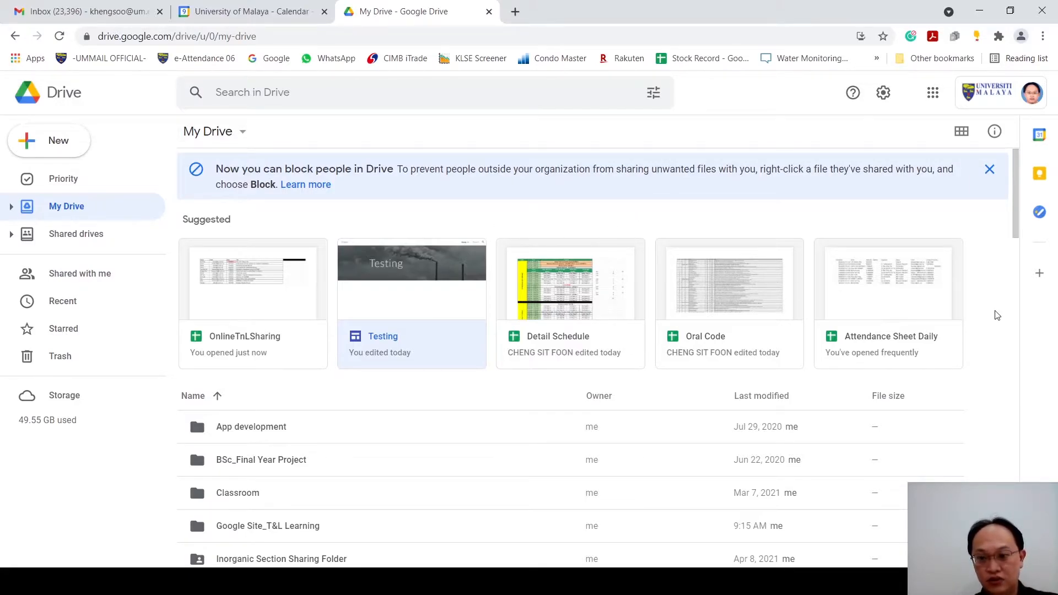
Step: Open the Google Site_T&L Learning folder from My Drive in Google Drive
scroll(1000, 318, "down", 1)
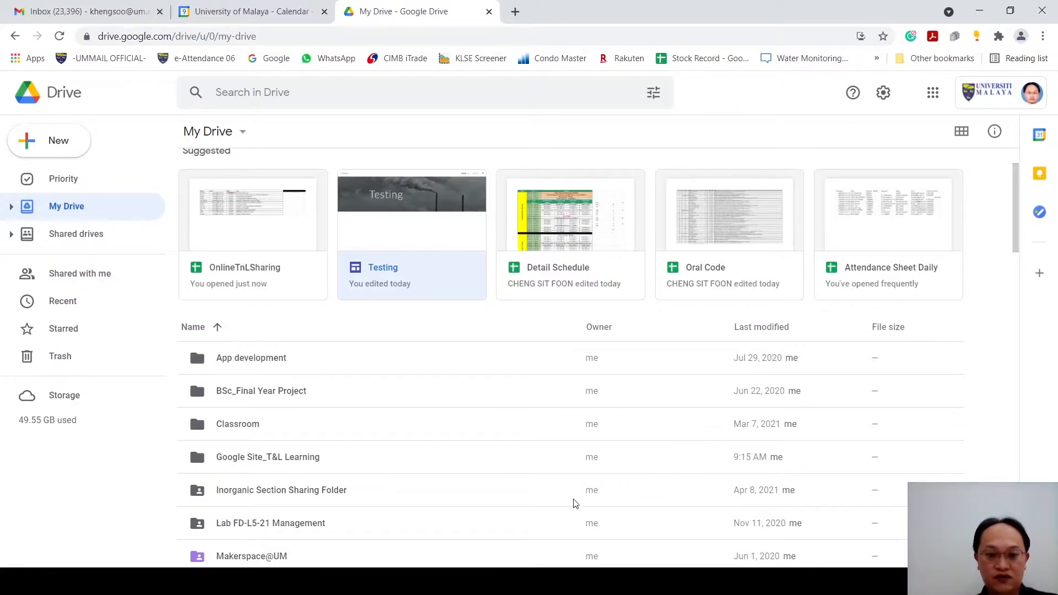
left_click(447, 469)
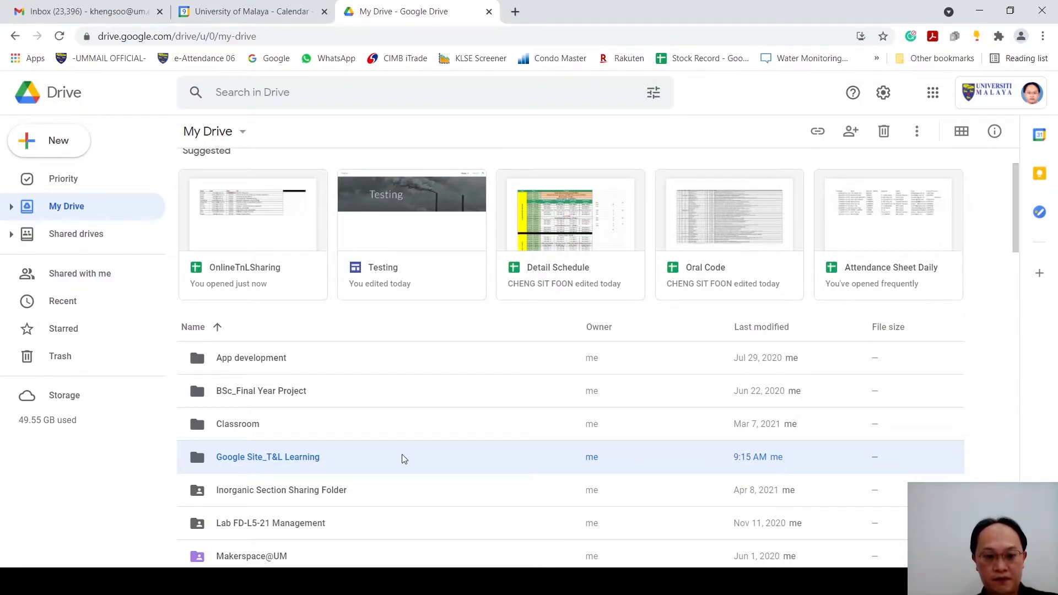
double_click(345, 467)
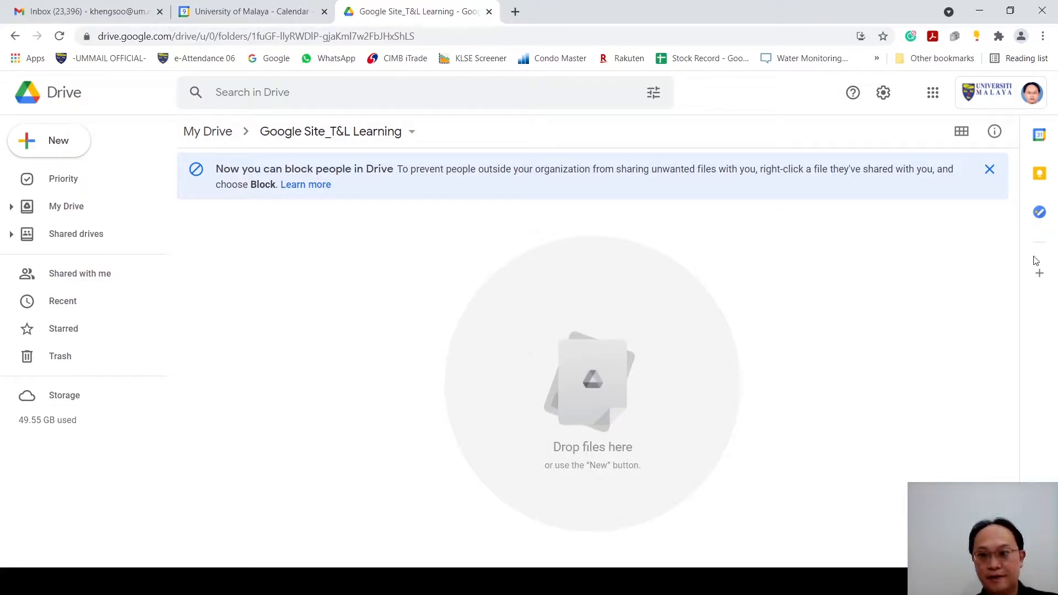
Step: Switch from Drive to Google Sites and start a new site from the Class template
left_click(937, 97)
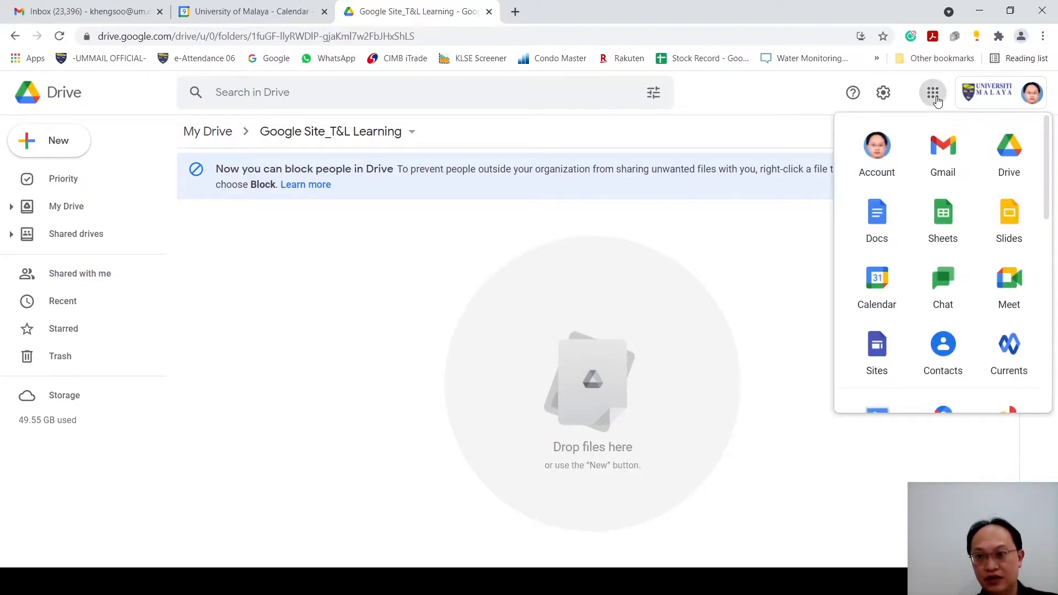
left_click(894, 362)
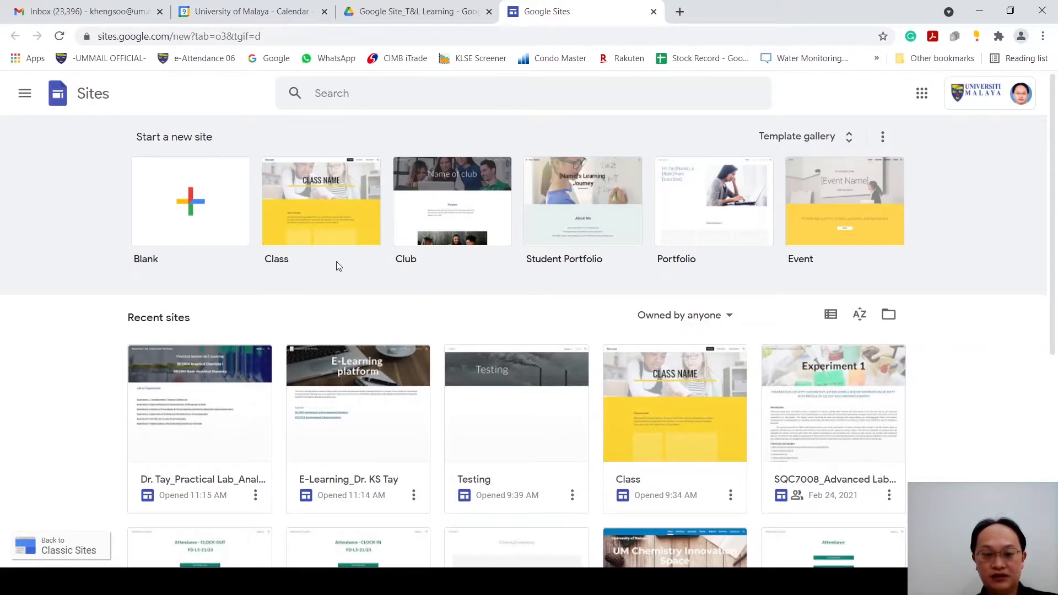
left_click(324, 230)
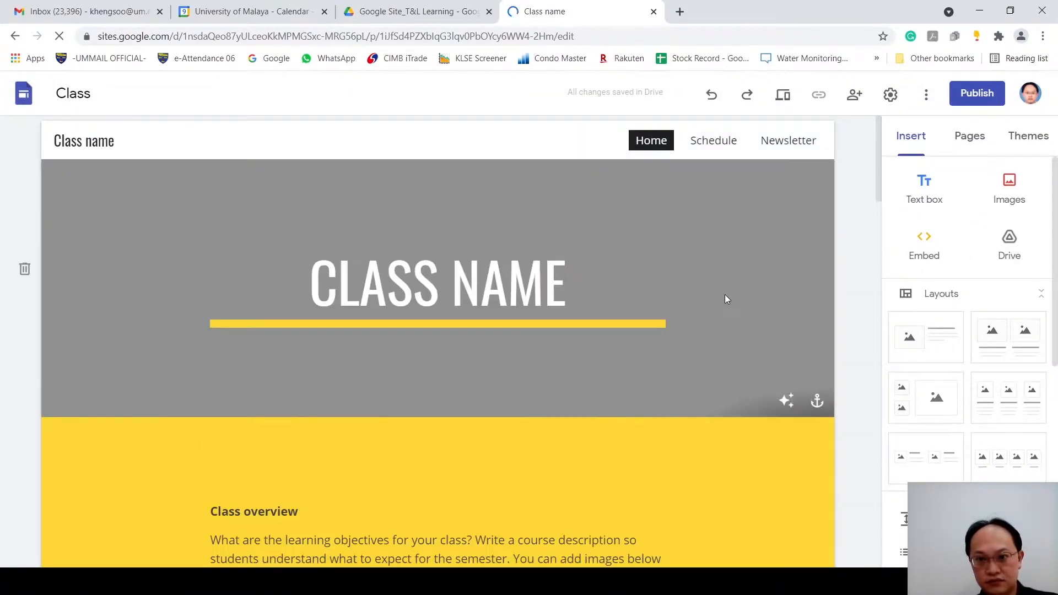
Step: Look over the new Class site's home page and select the CLASS NAME title text to show its formatting options
scroll(437, 229, "down", 1)
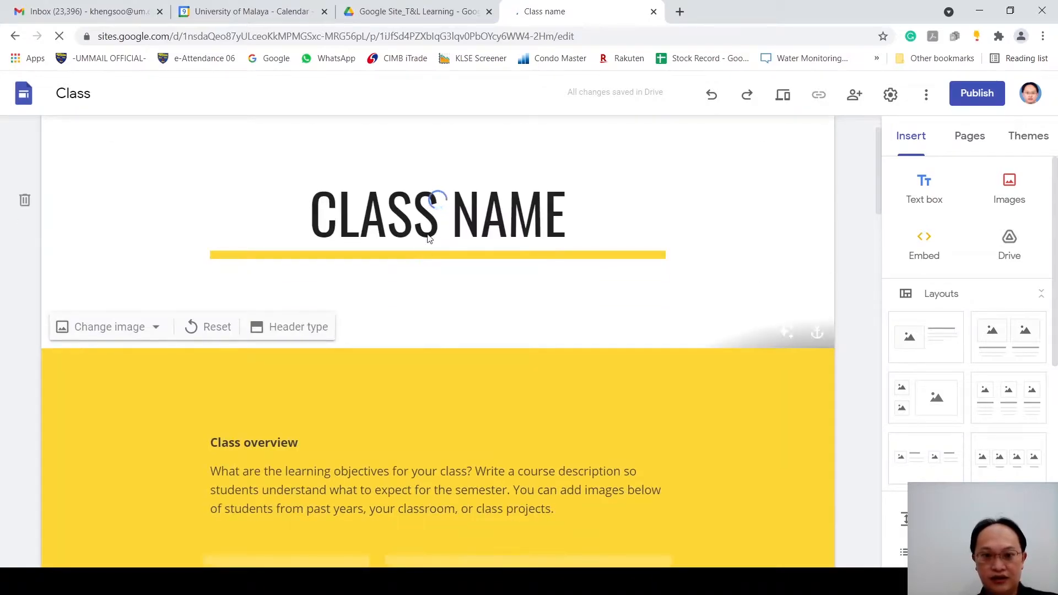
left_click(438, 212)
left_click_drag(310, 217, 554, 223)
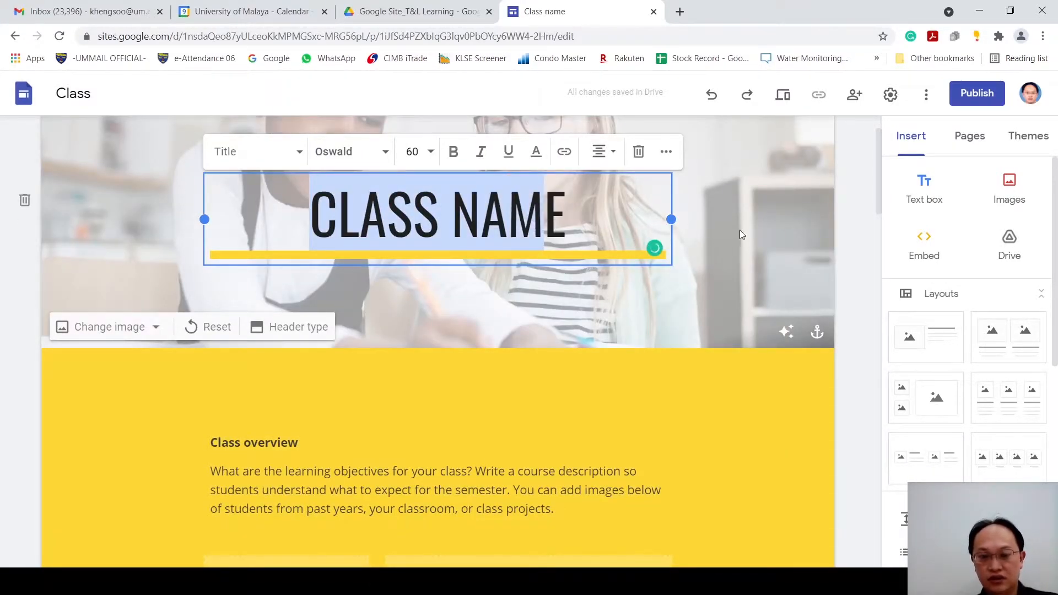
scroll(748, 229, "up", 1)
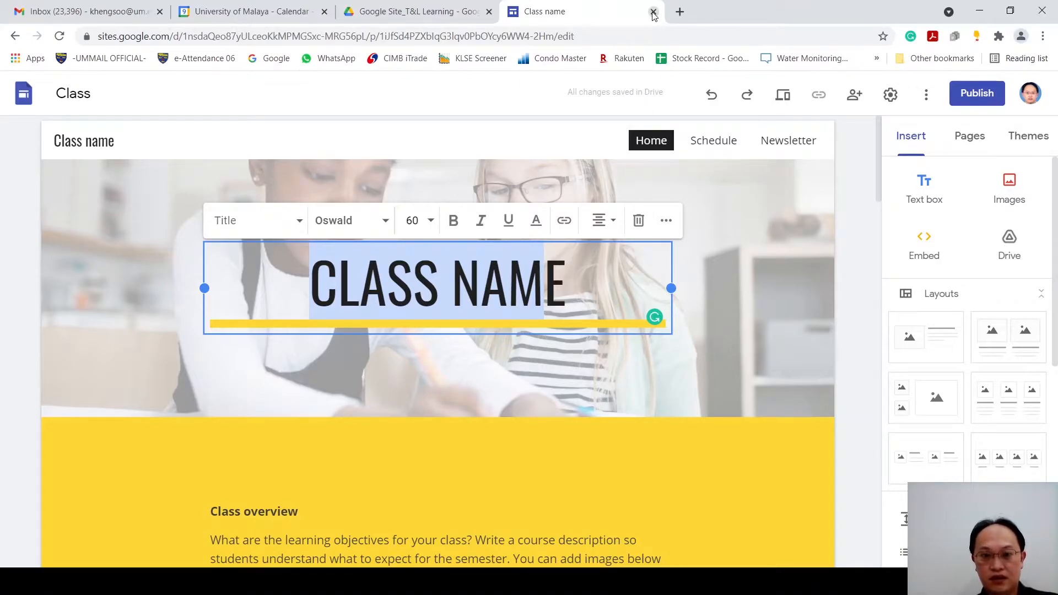
Step: Rename the site document as Class1
left_click(97, 90)
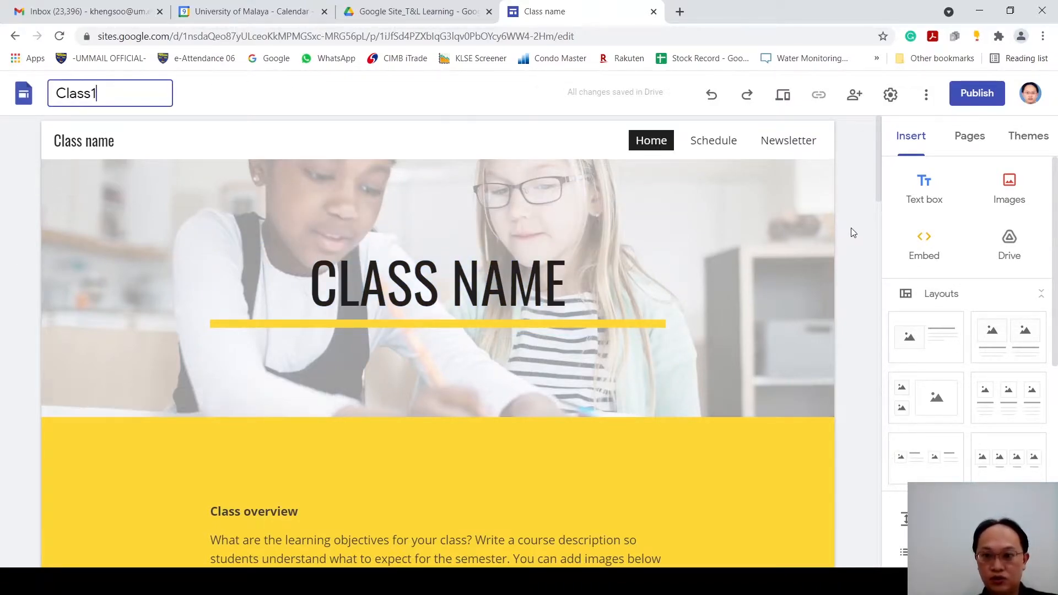
key("Return")
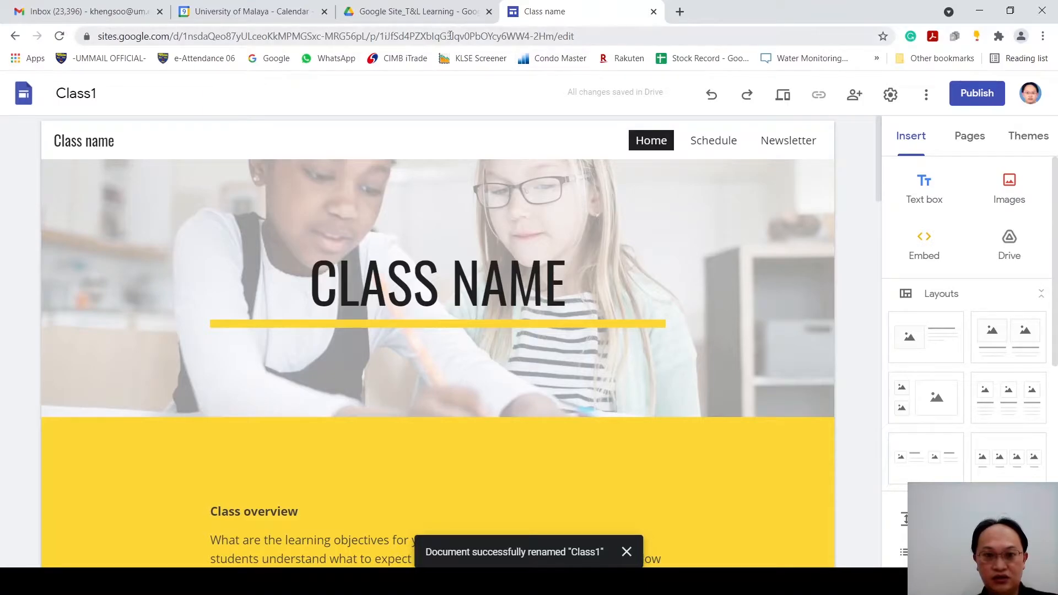
Step: Switch to Google Drive, locate the Class1 site file in My Drive and show its available file actions
left_click(425, 18)
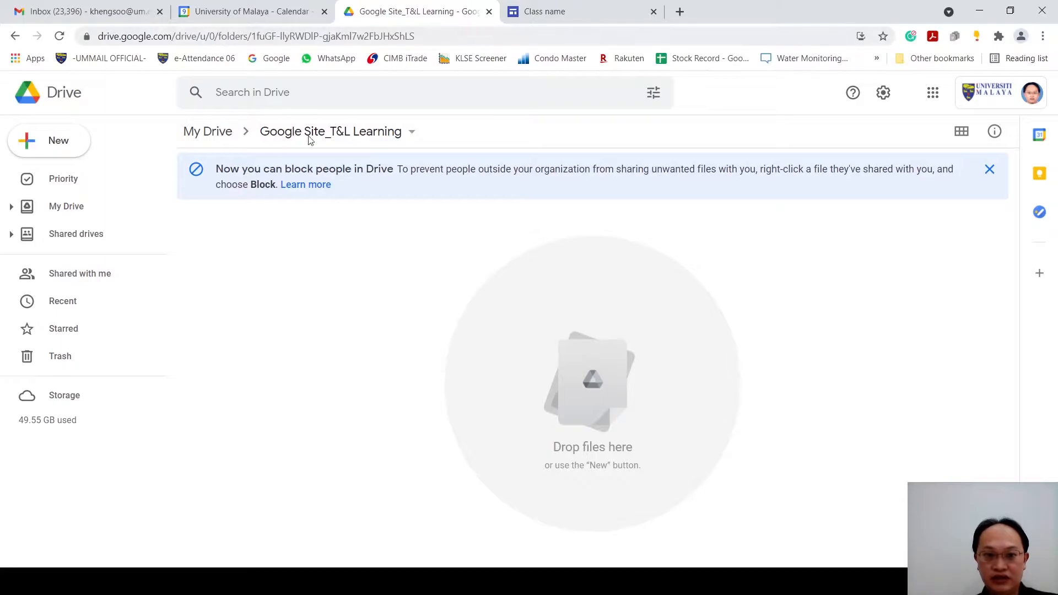
left_click(553, 12)
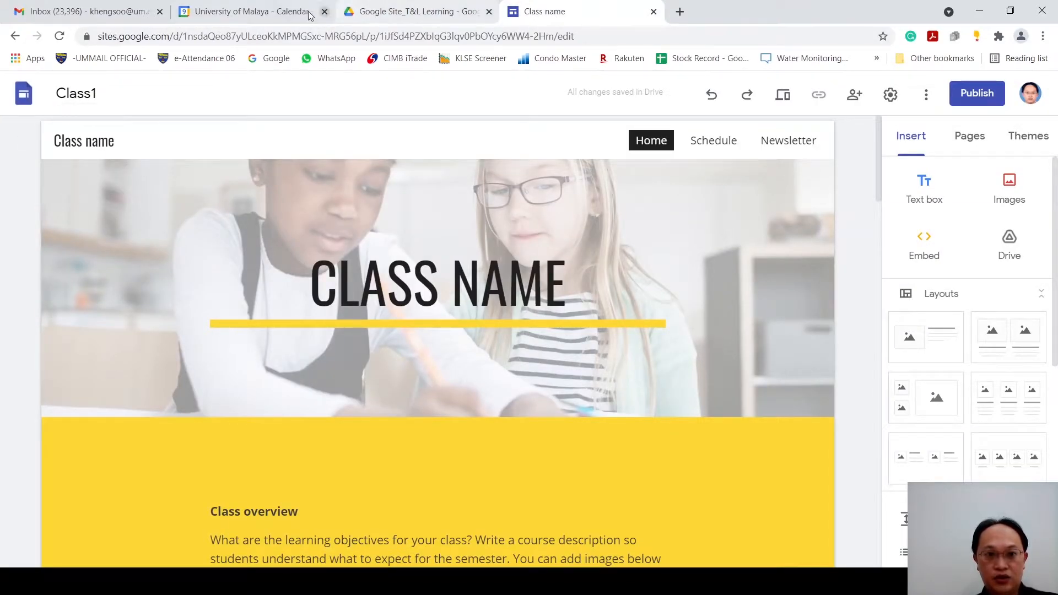
left_click(410, 11)
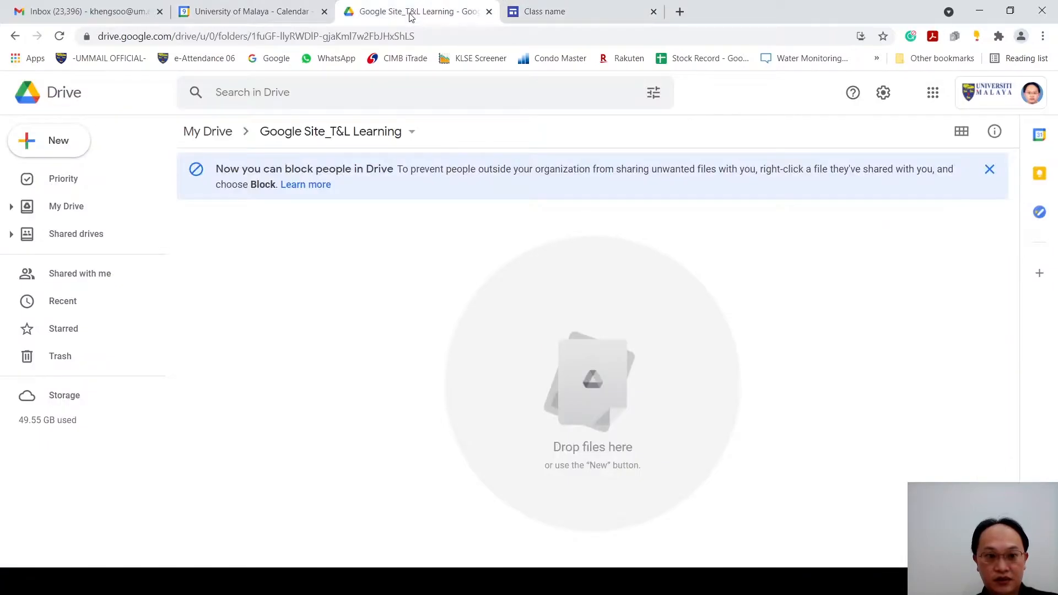
left_click(84, 215)
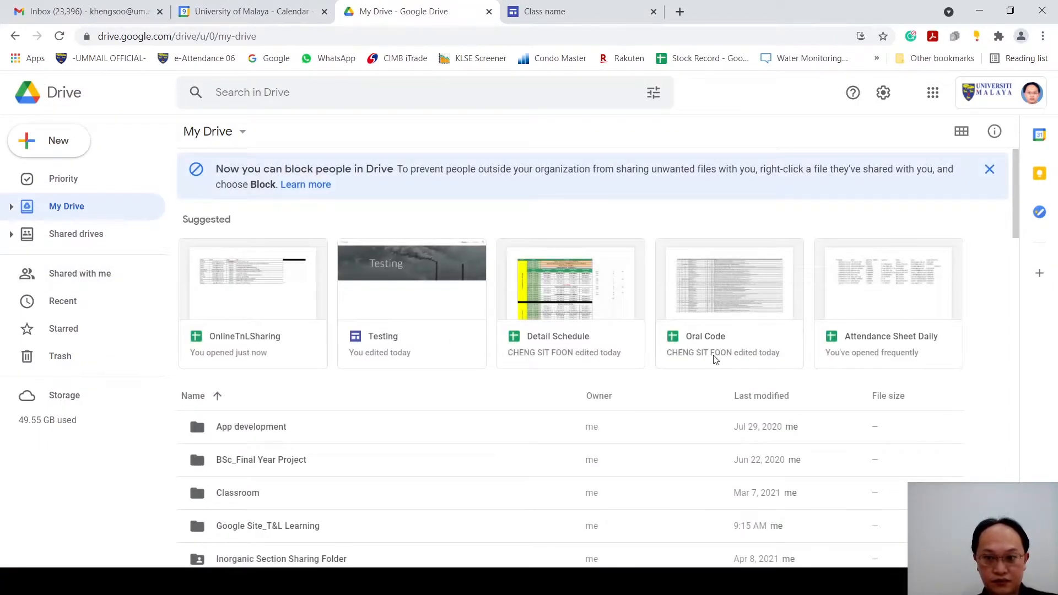
scroll(714, 359, "down", 20)
scroll(715, 360, "down", 5)
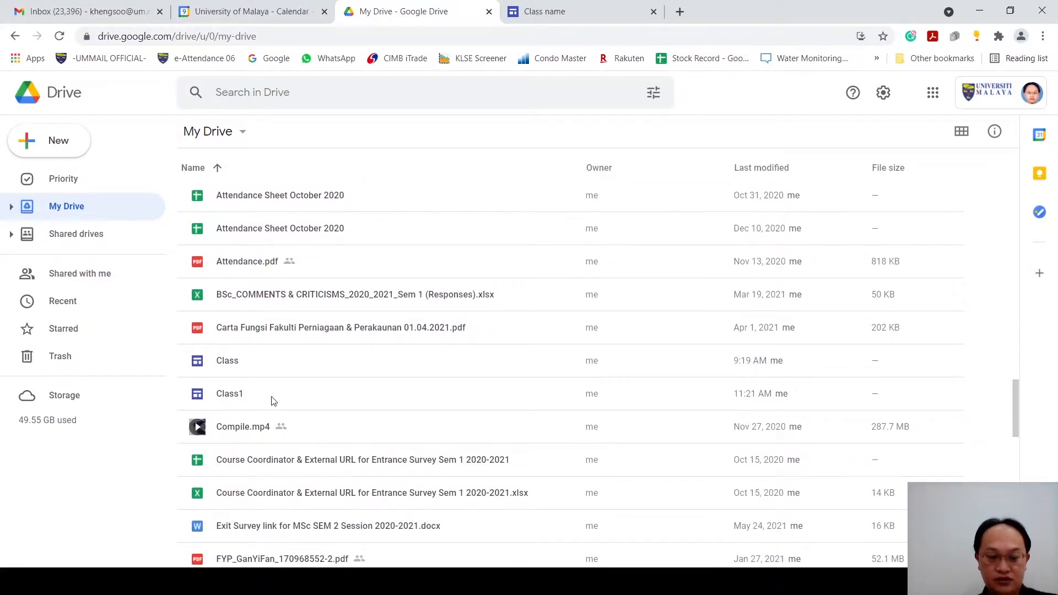
left_click(634, 11)
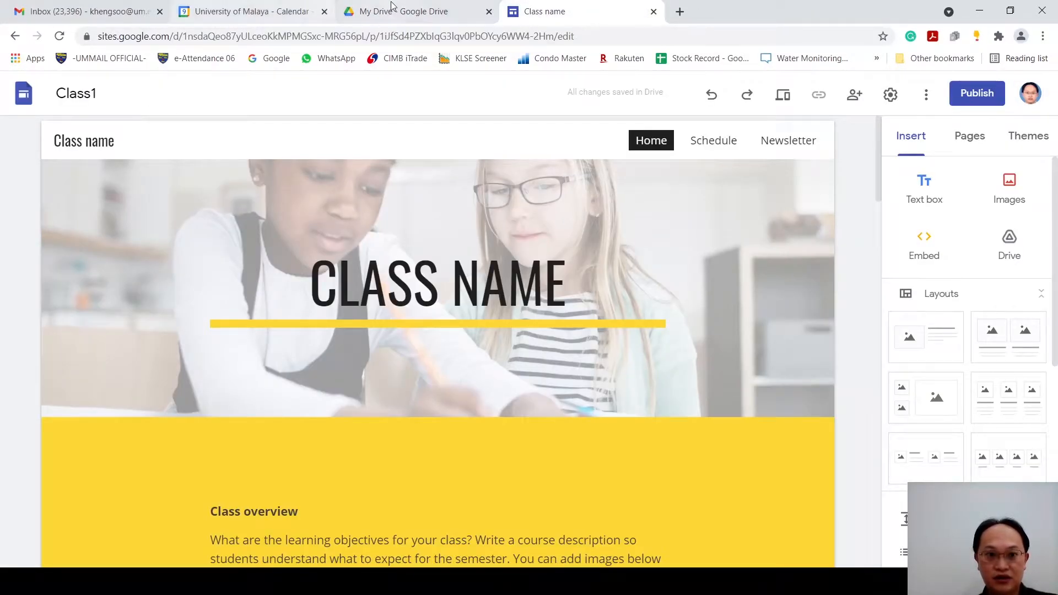
left_click(391, 5)
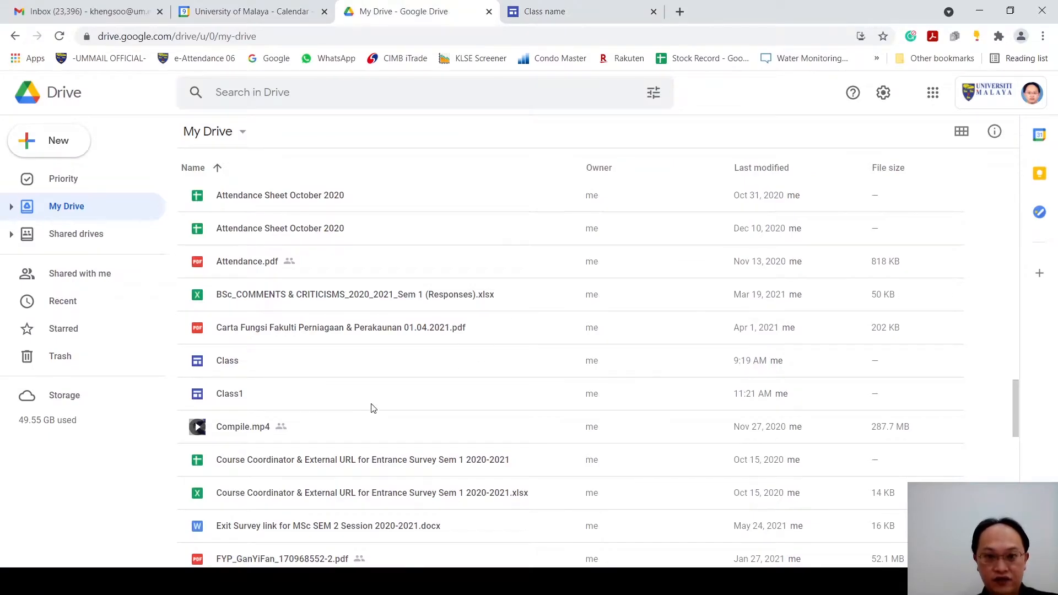
left_click(277, 403)
right_click(409, 394)
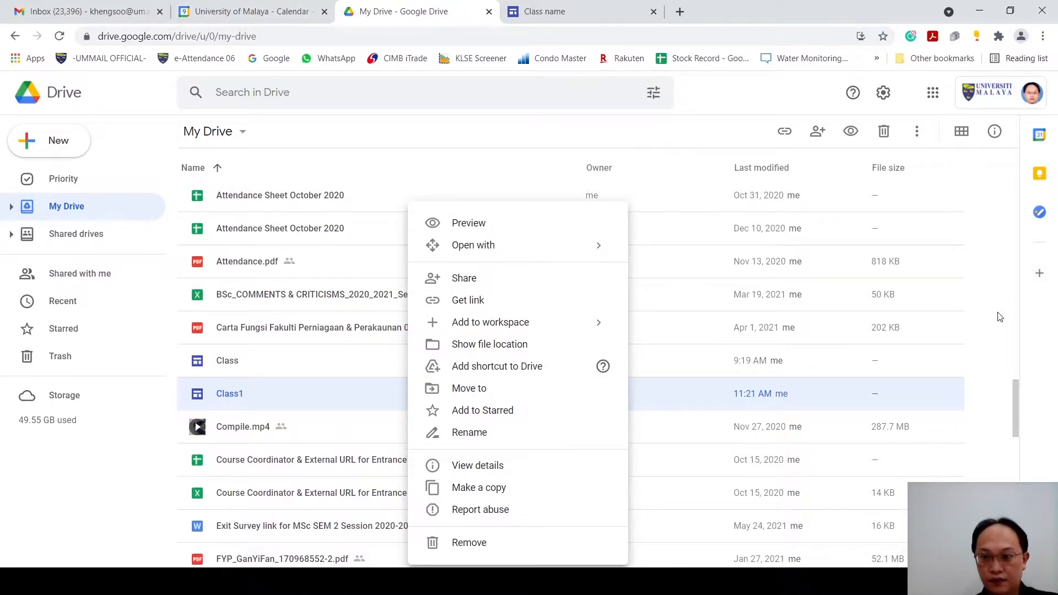
Step: Return to the My Drive folder list and open the Google Site_T&L Learning folder
scroll(983, 350, "up", 15)
scroll(982, 349, "up", 5)
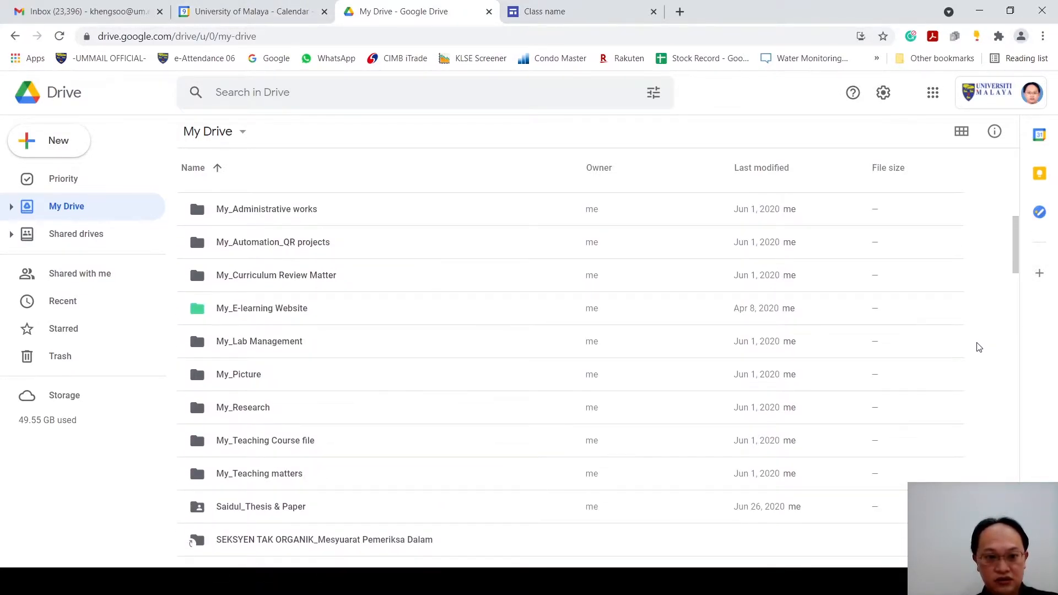
scroll(569, 408, "down", 2)
scroll(570, 408, "up", 9)
double_click(355, 396)
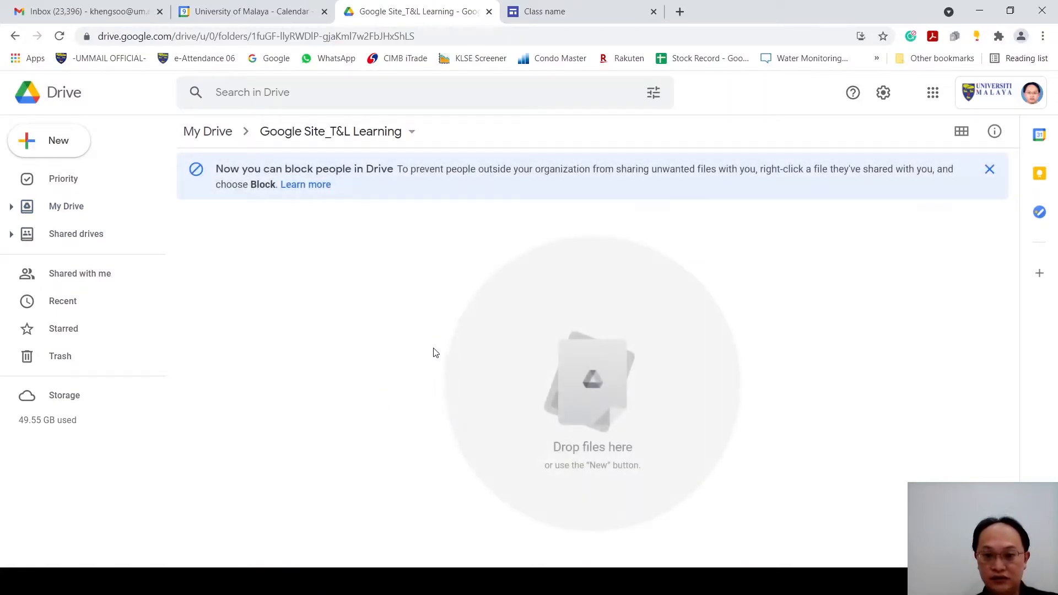
Step: Create a new blank Google Sites file inside the Google Site_T&L Learning folder
right_click(412, 236)
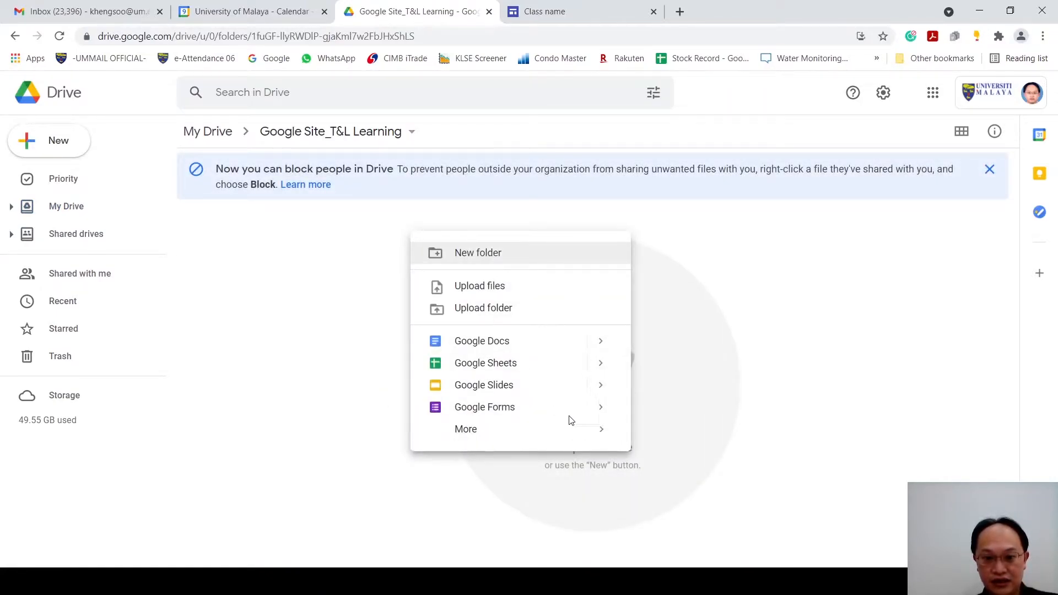
mouse_move(574, 431)
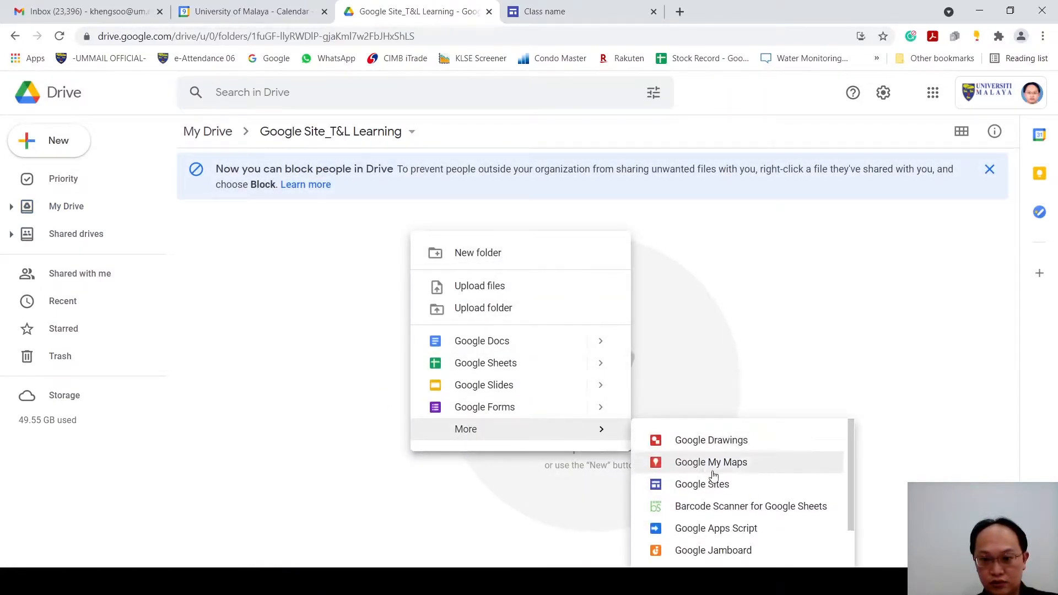
left_click(745, 492)
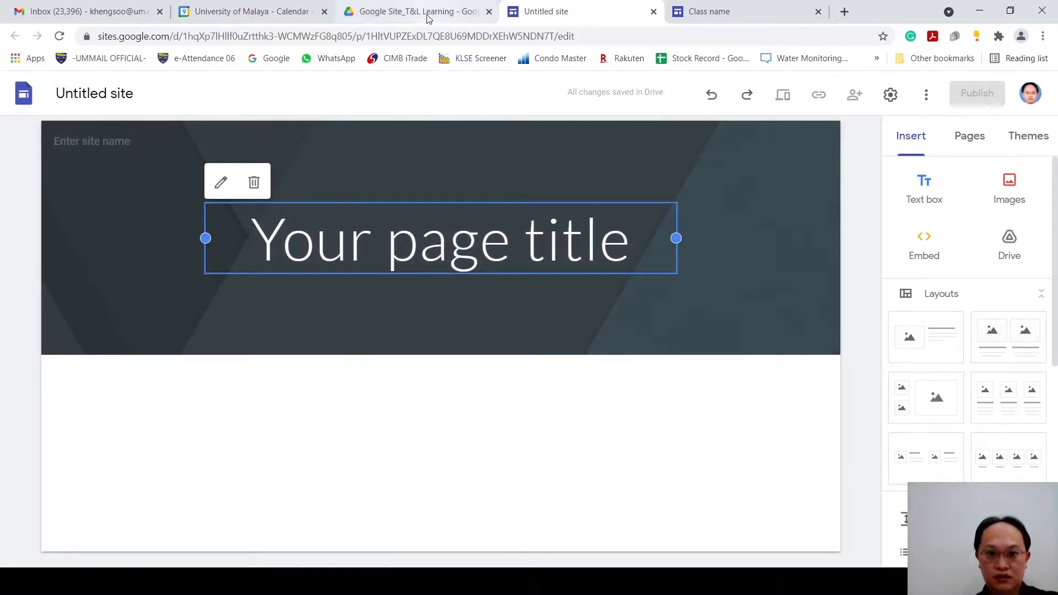
Step: Name the new site Online T&L and check its file in the Drive folder before returning to the site editor
left_click(74, 94)
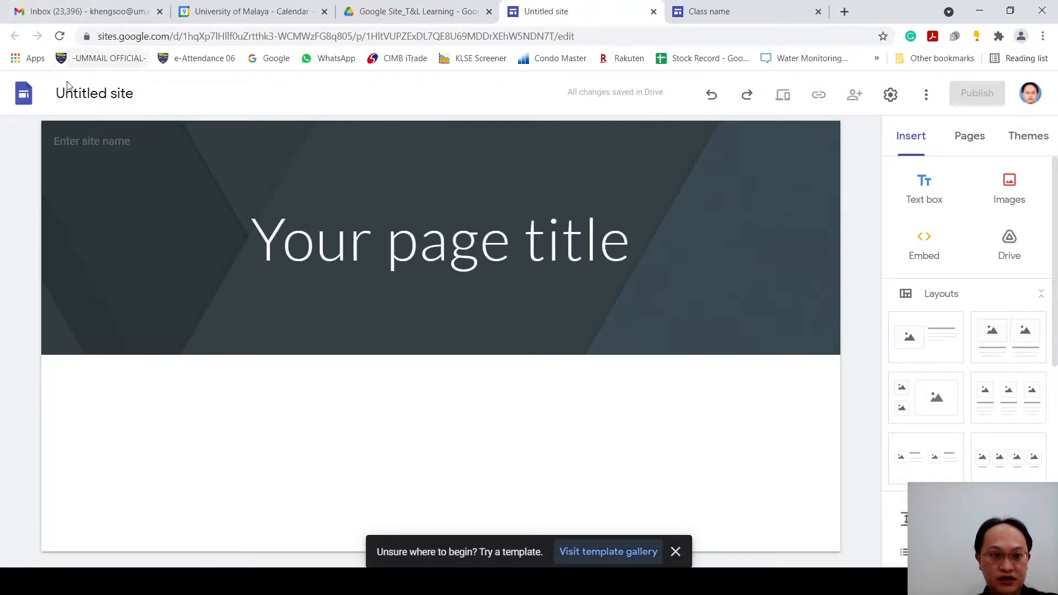
left_click(75, 101)
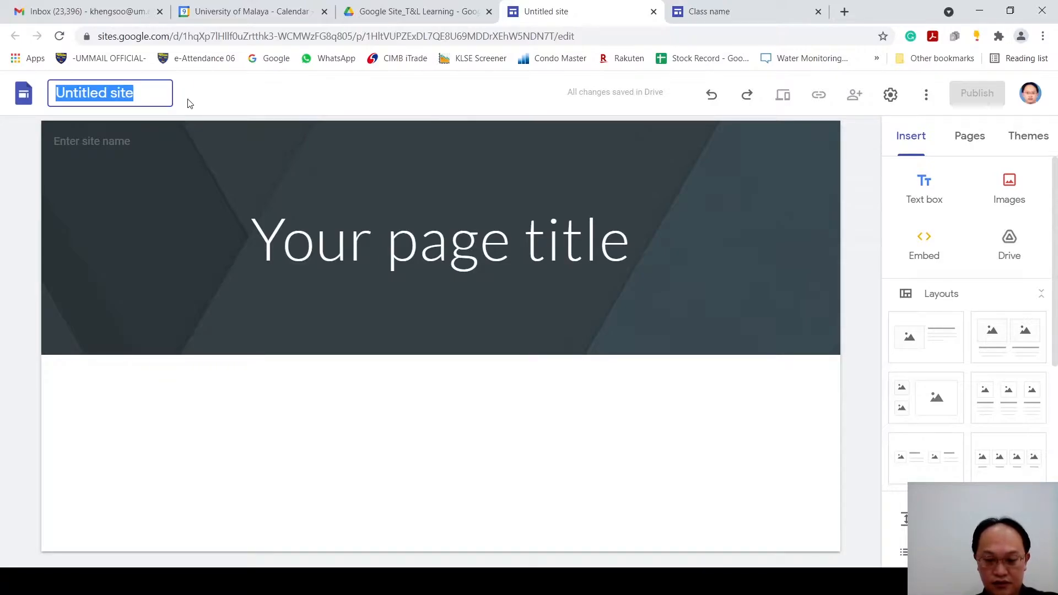
type("T")
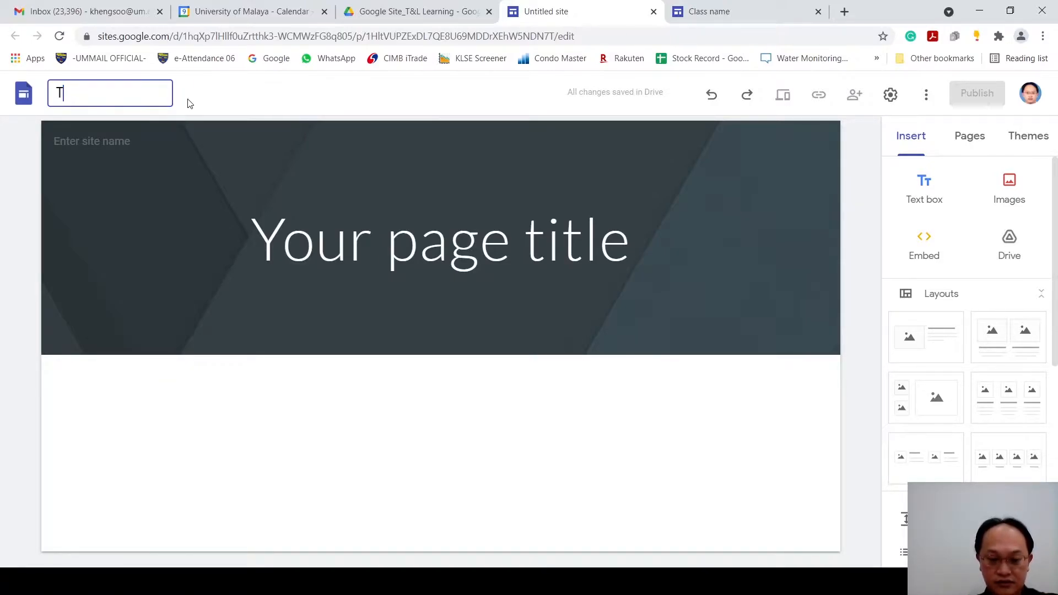
type("&")
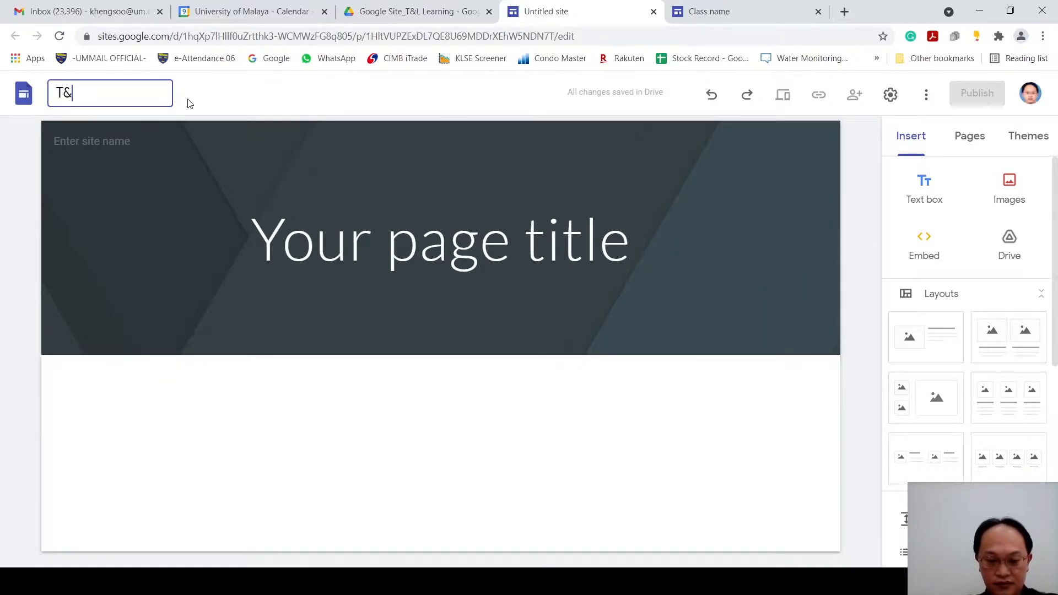
type("L")
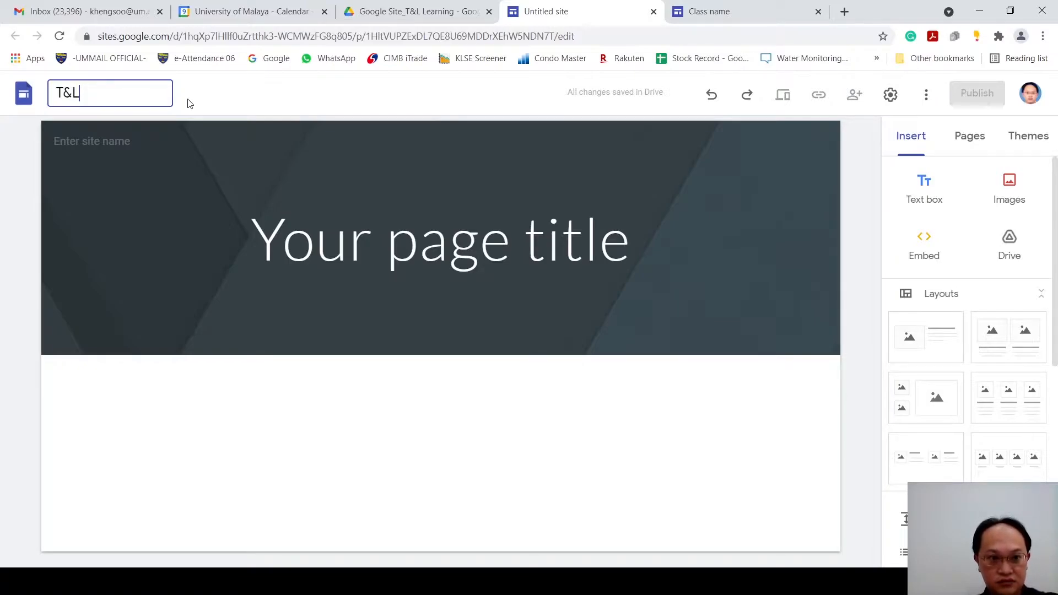
key("Left")
type("Online")
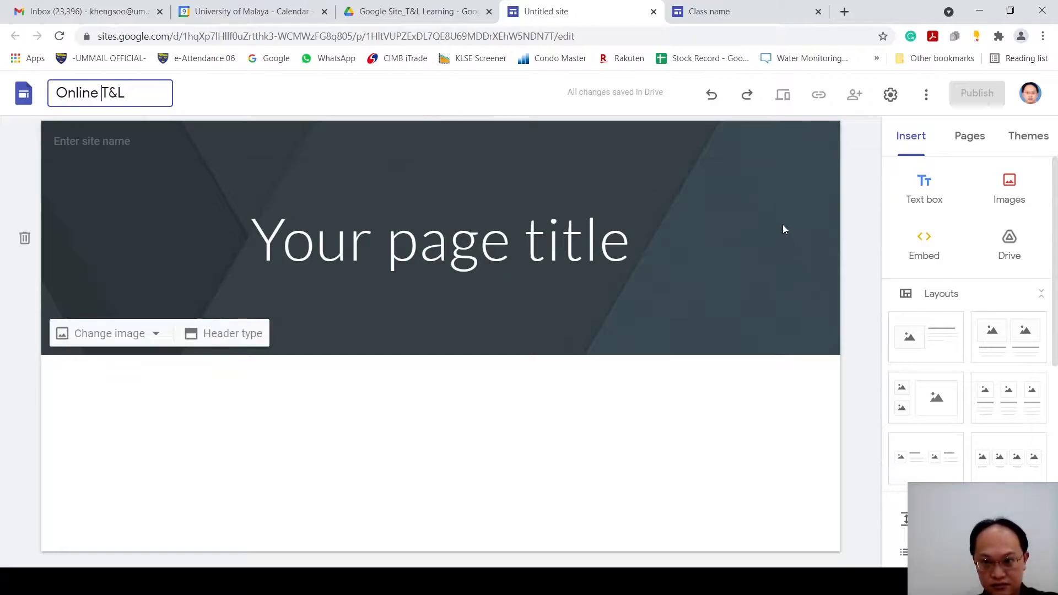
left_click(870, 276)
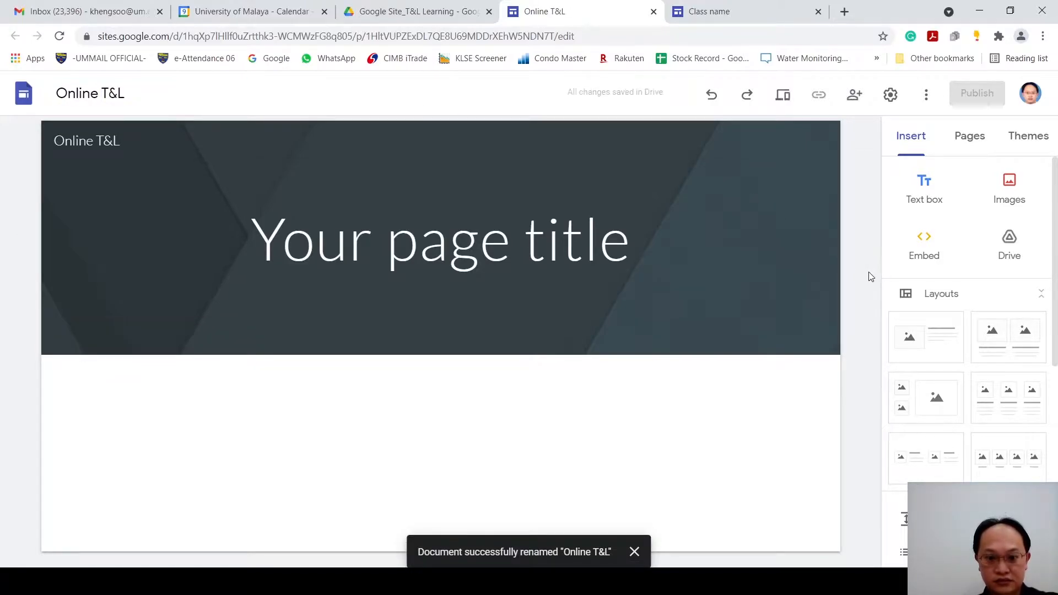
left_click(406, 13)
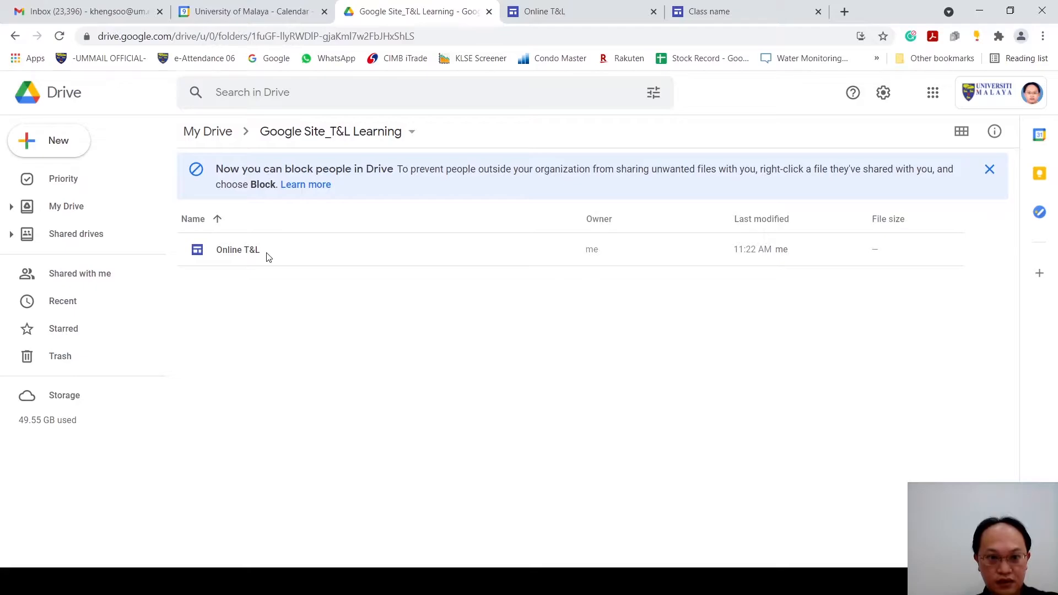
left_click(540, 13)
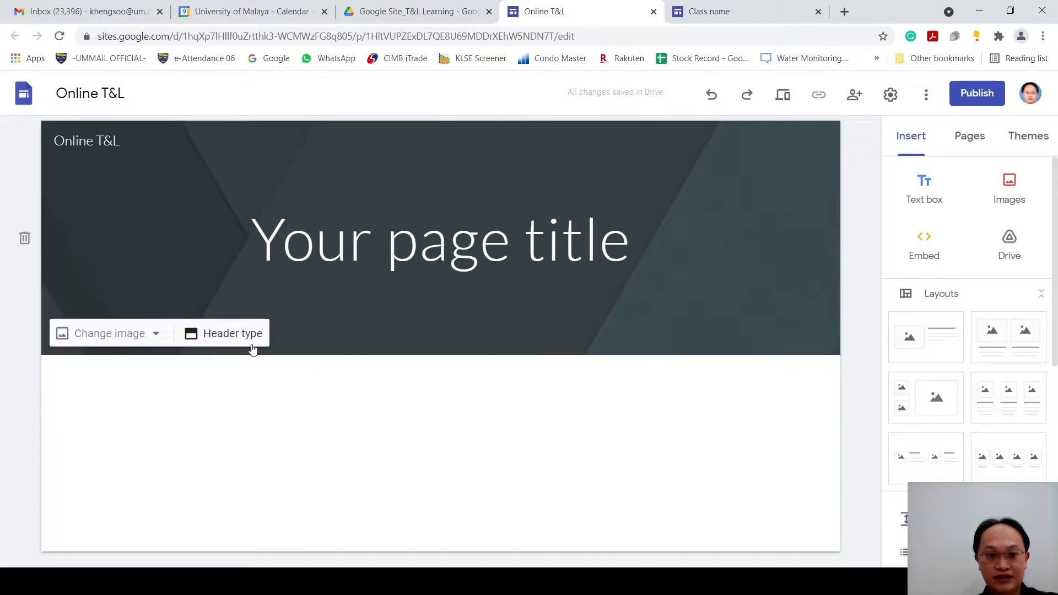
Step: Try the Cover, Large banner and Title only header types on the page header, and set it back to Banner
left_click(147, 340)
left_click(229, 339)
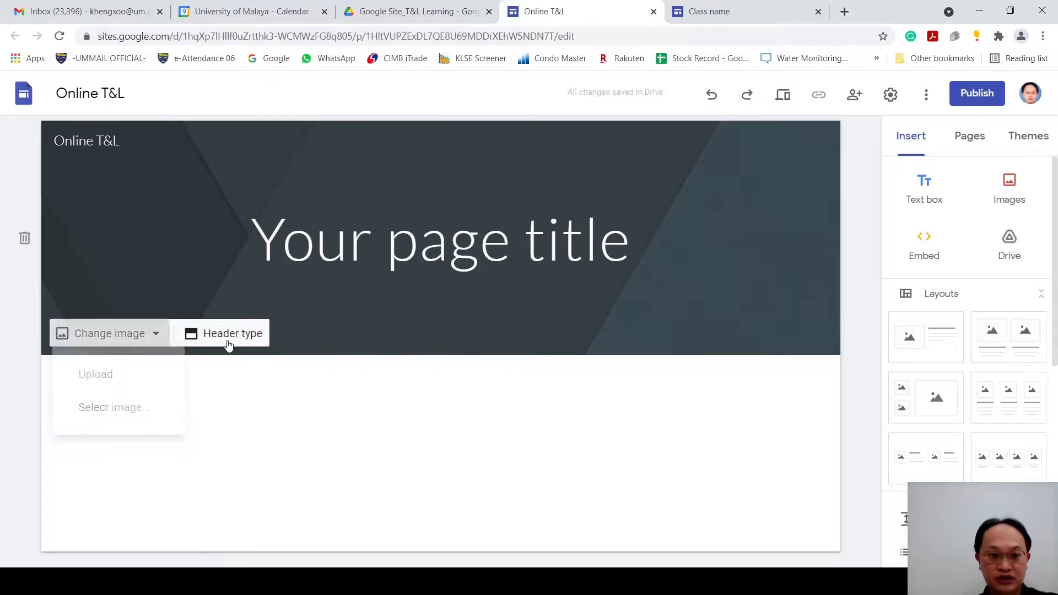
left_click(228, 334)
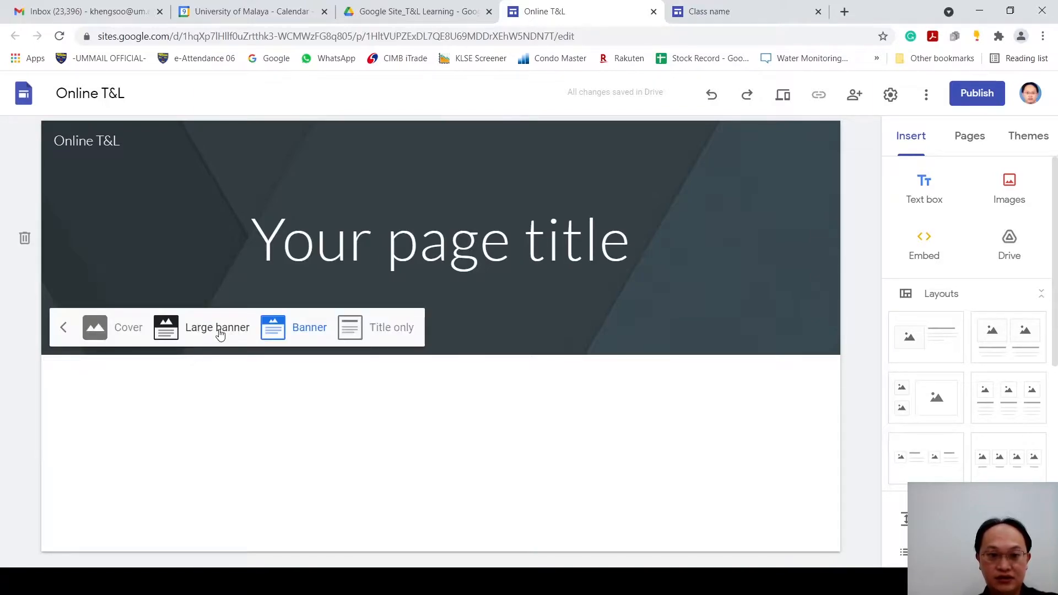
left_click(116, 339)
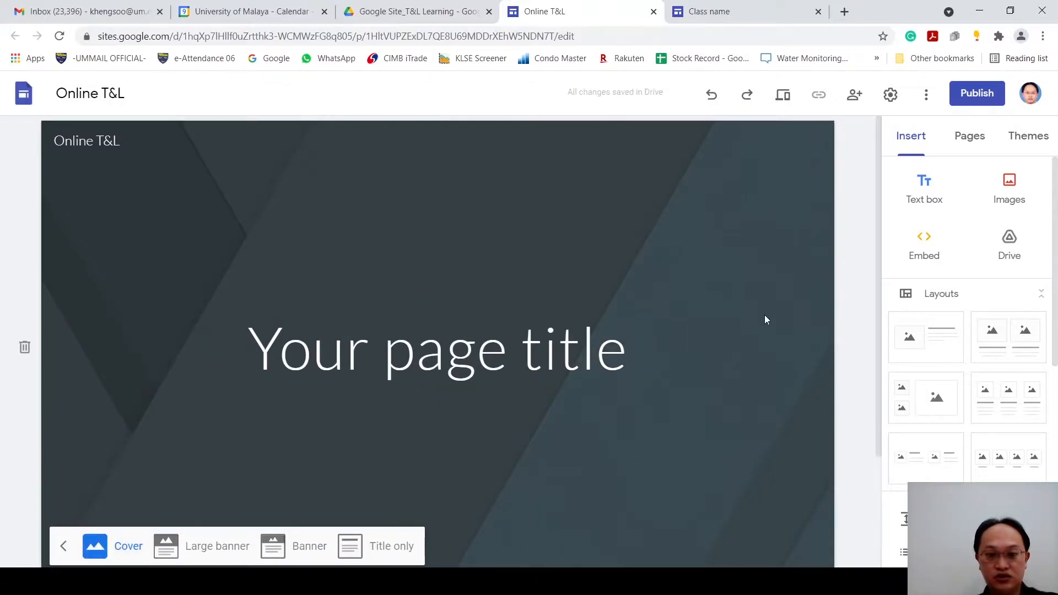
scroll(765, 317, "down", 2)
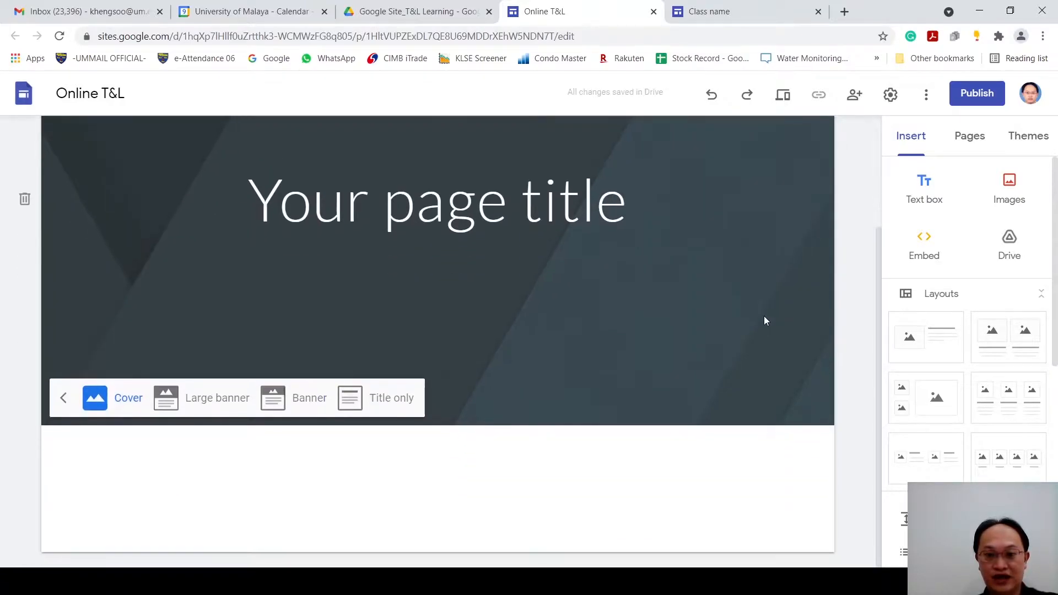
left_click(220, 408)
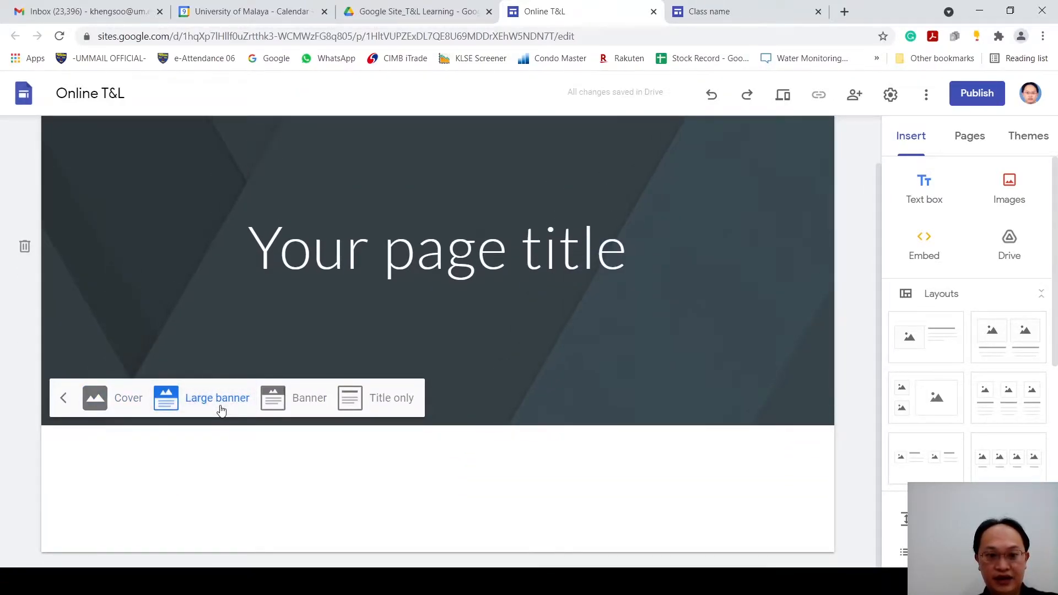
left_click(305, 404)
left_click(385, 338)
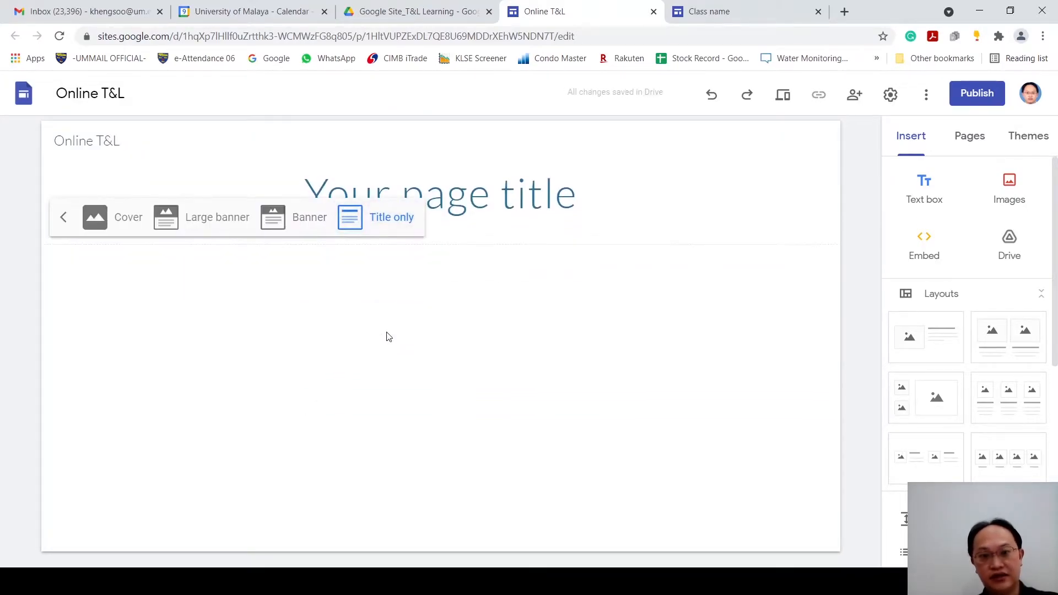
left_click(308, 220)
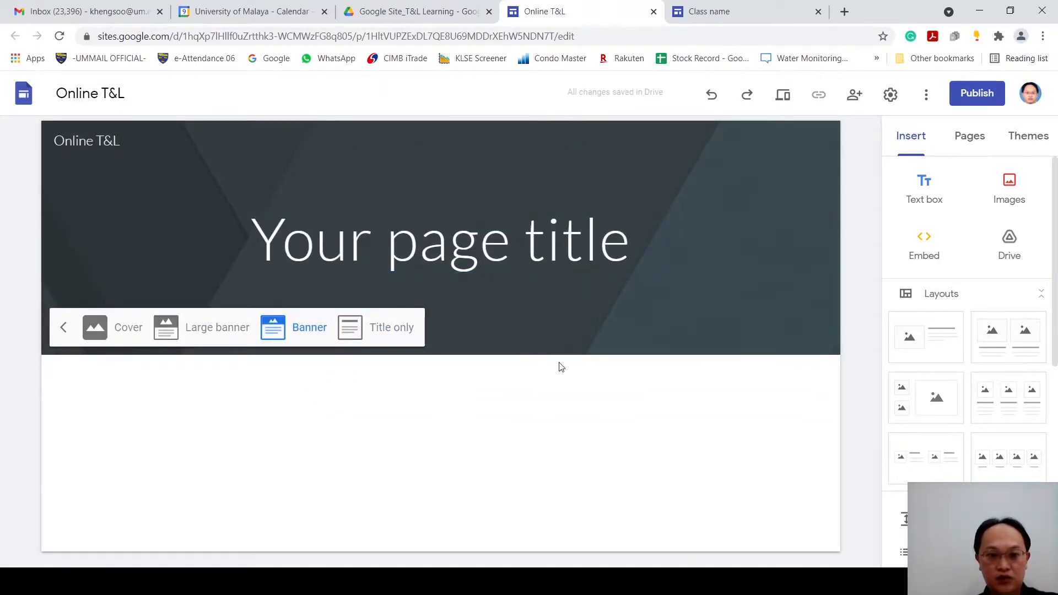
mouse_move(135, 340)
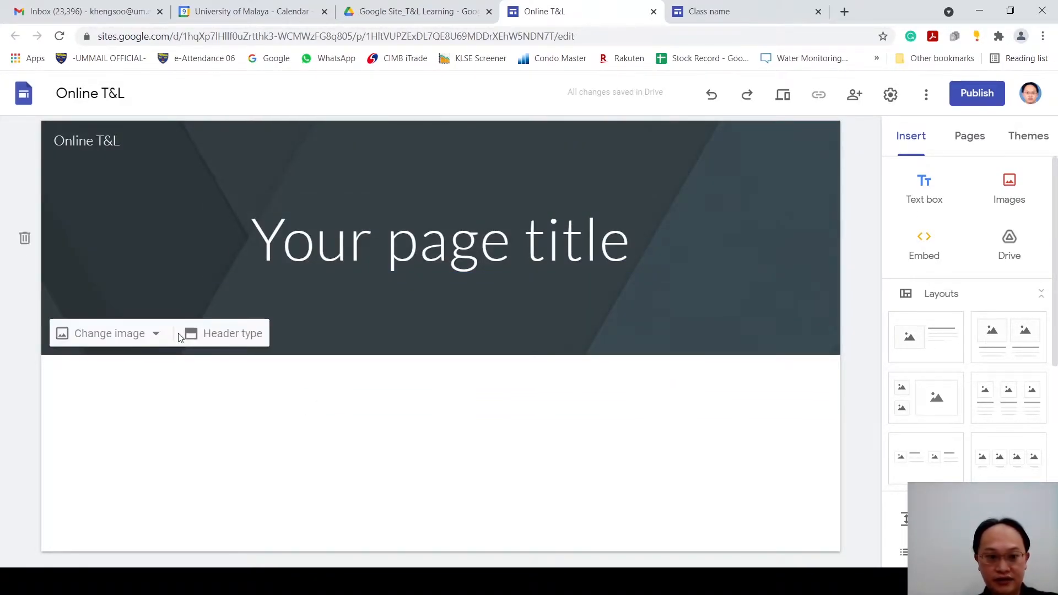
left_click(135, 340)
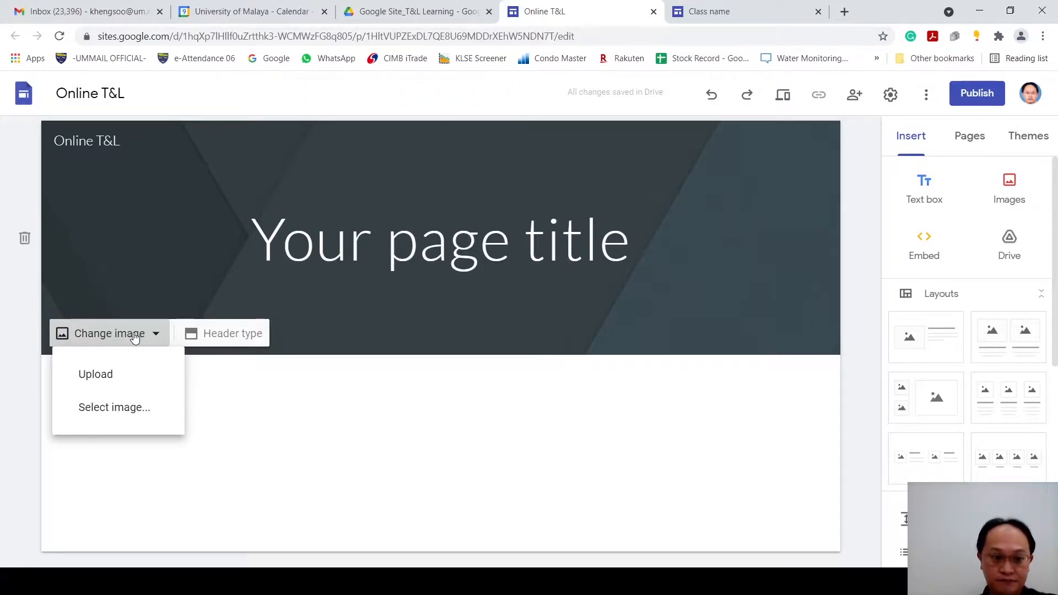
left_click(139, 374)
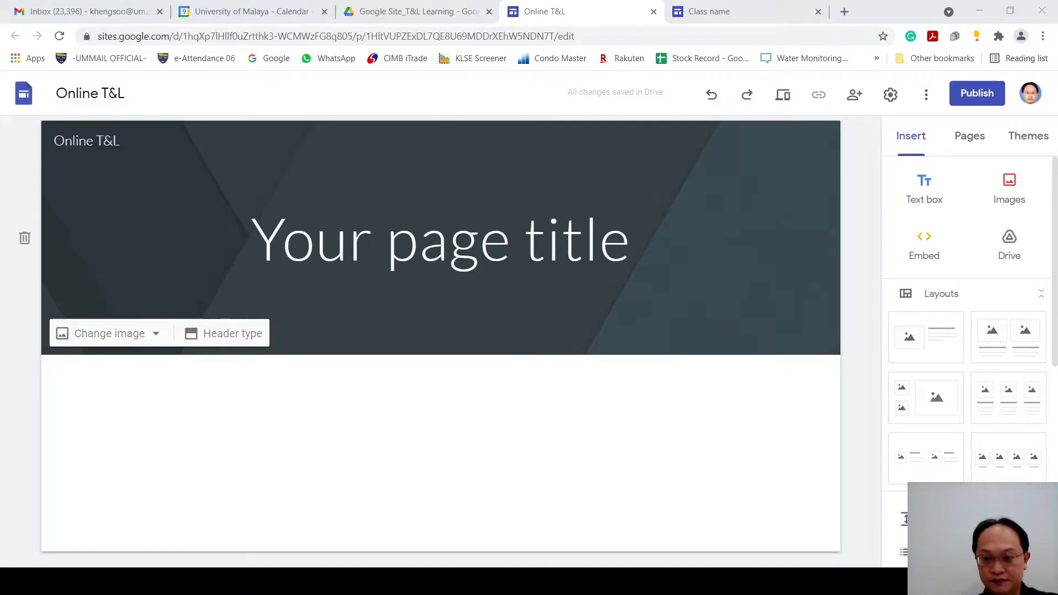
key("Escape")
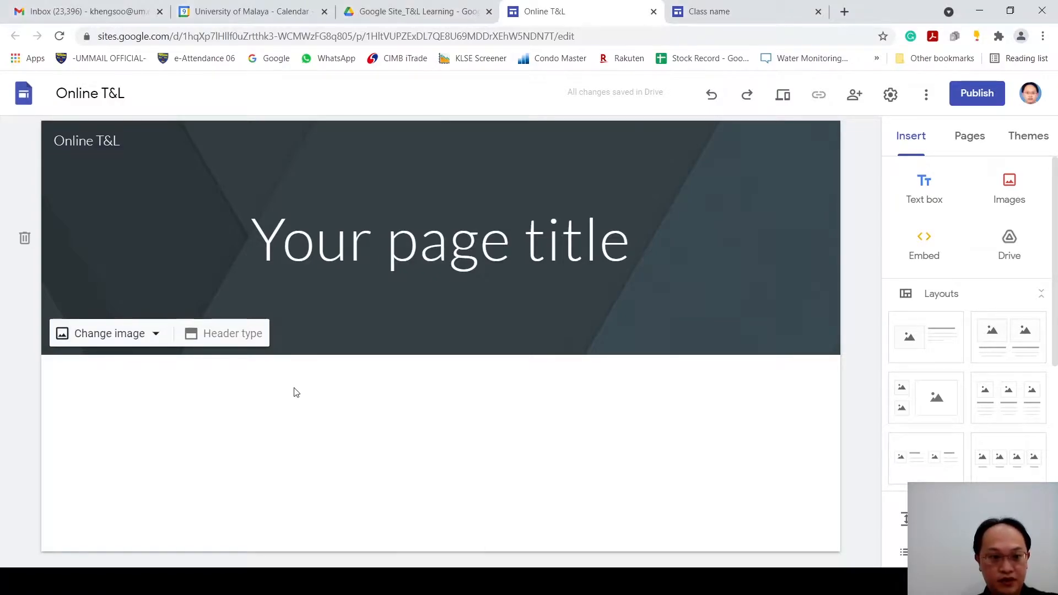
Step: Open the image selection for the page header and look over its Gallery and By URL sources
left_click(144, 345)
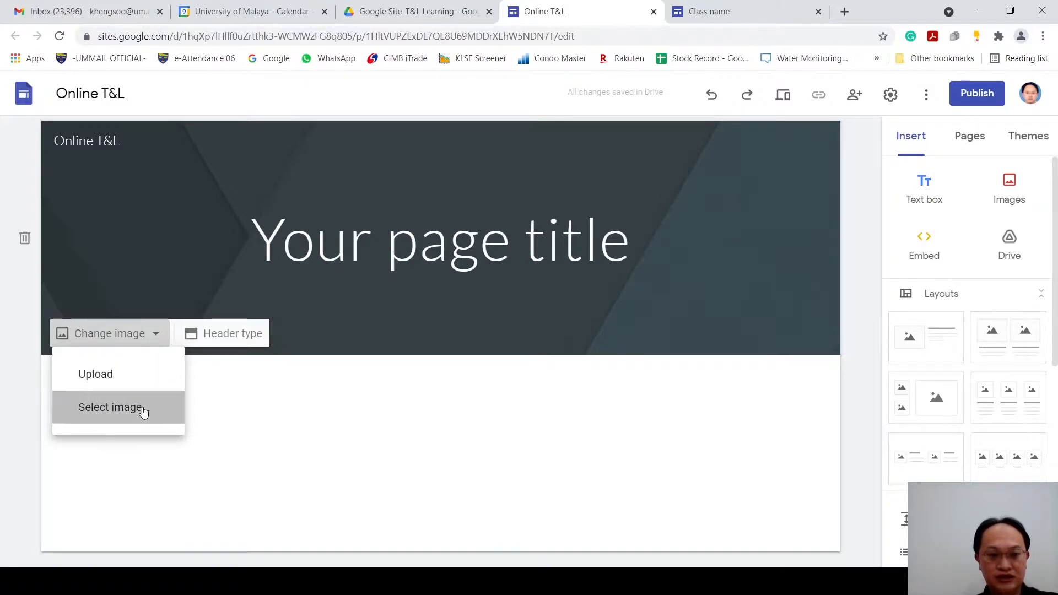
left_click(142, 409)
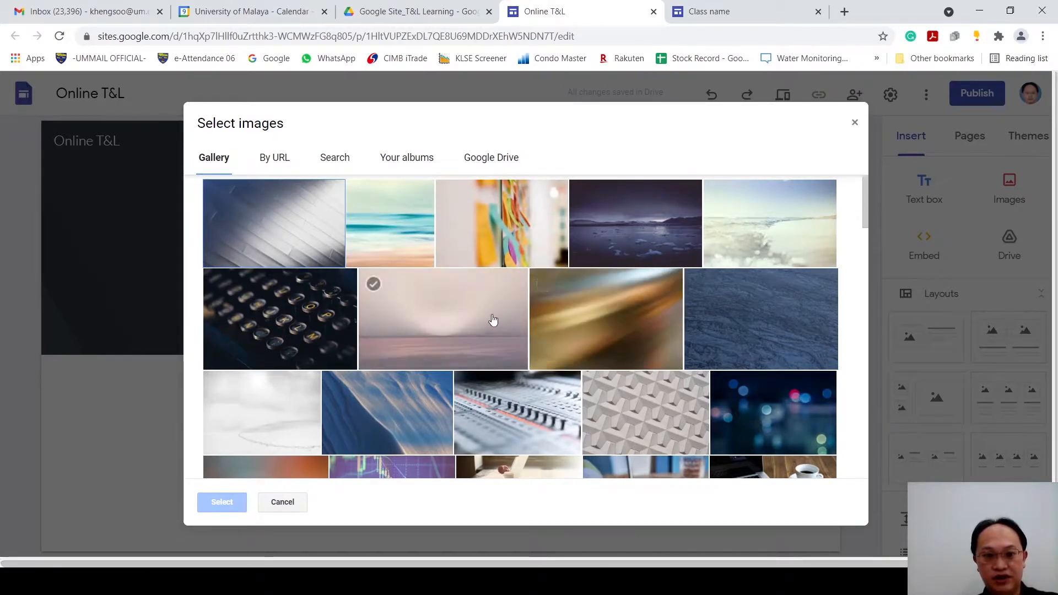
scroll(633, 347, "down", 3)
scroll(296, 196, "up", 3)
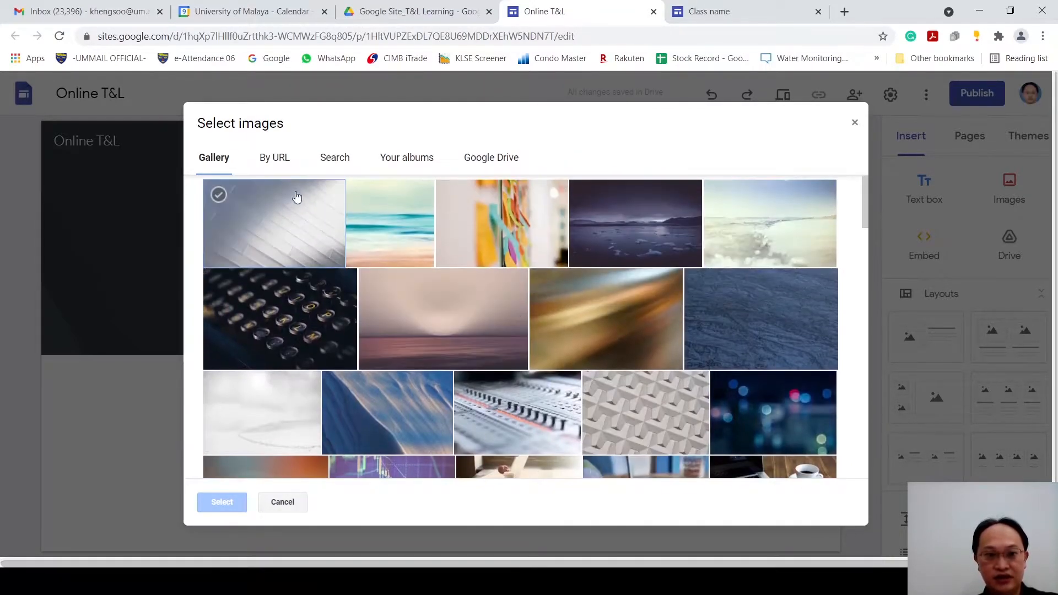
left_click(285, 167)
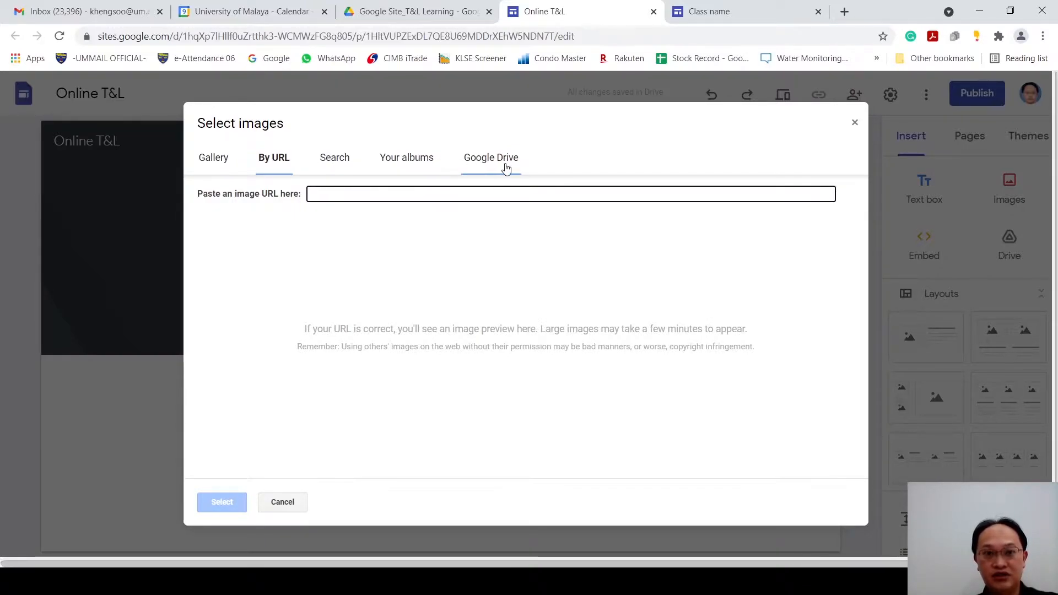
Step: Search Google images for Environmental Chemistry to find a header picture
left_click(337, 161)
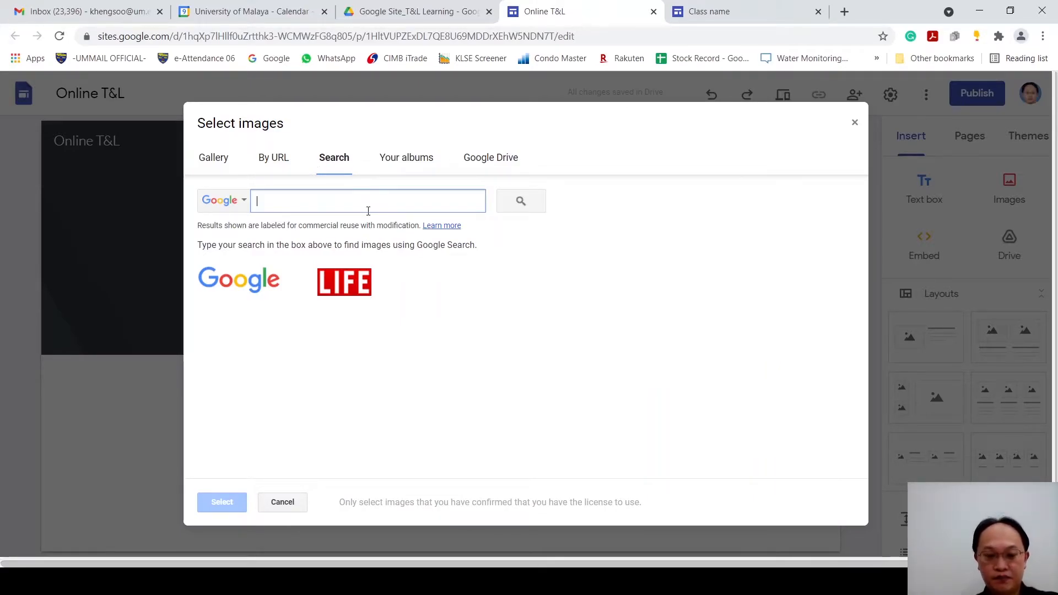
type("Environ")
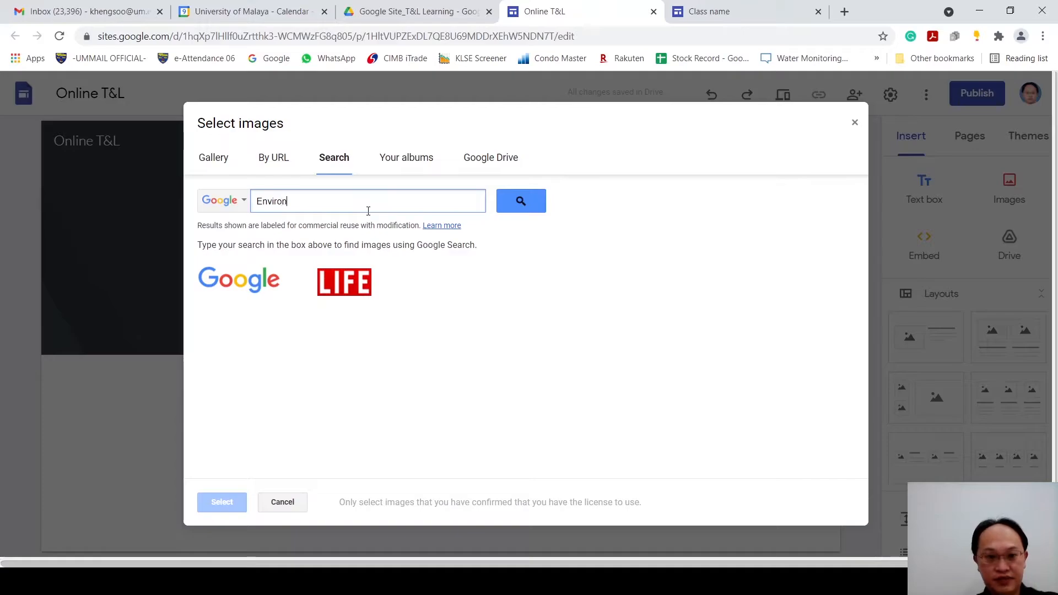
type("mental Chemistry")
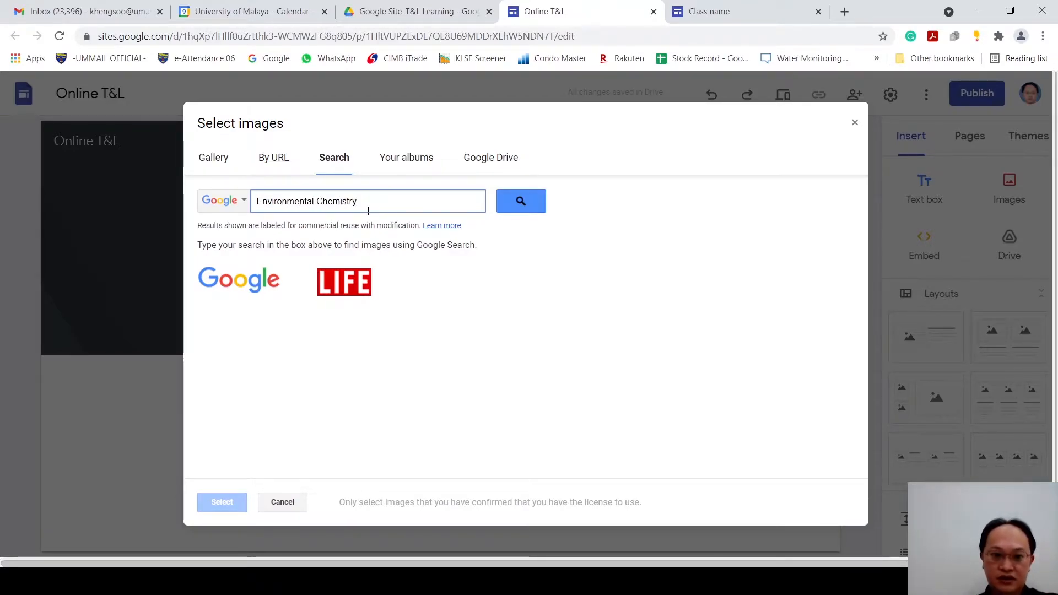
left_click(532, 203)
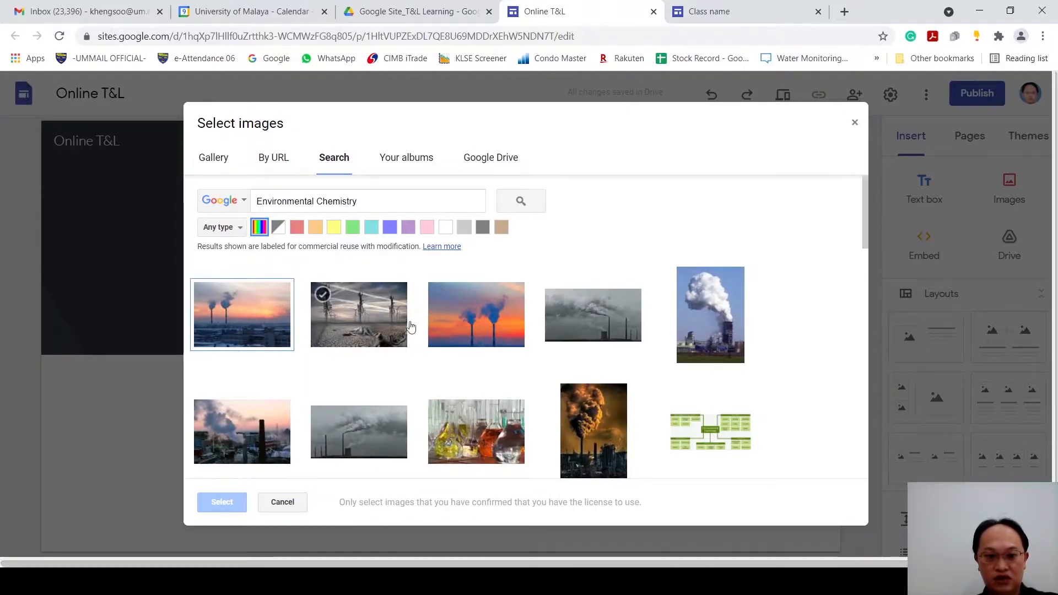
Step: Use the picture of two smoking chimneys against an orange sky from the search results as the header image
scroll(543, 378, "down", 1)
scroll(542, 378, "down", 2)
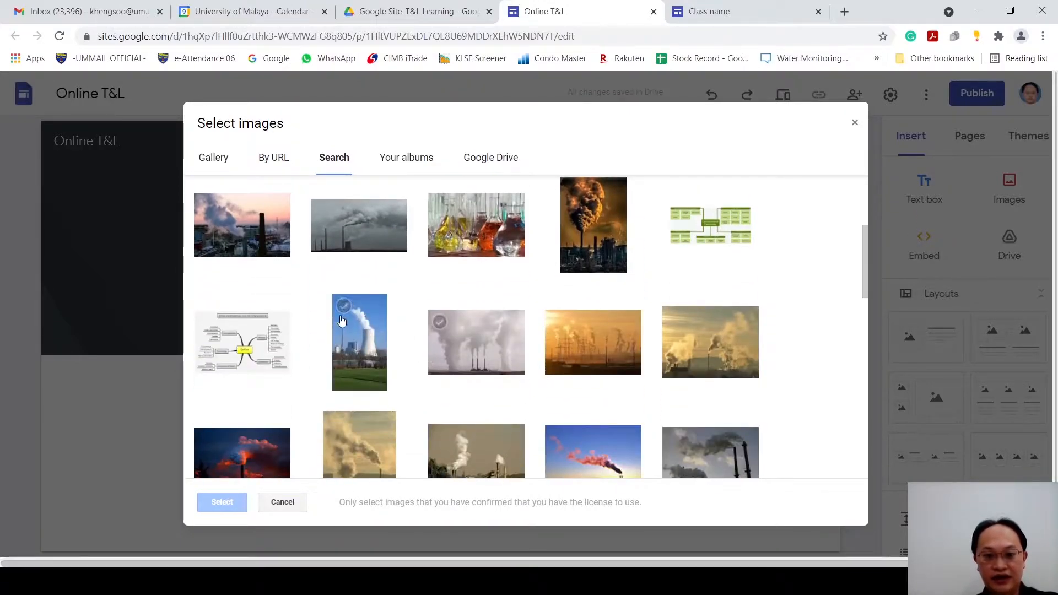
scroll(677, 350, "up", 2)
scroll(677, 350, "up", 1)
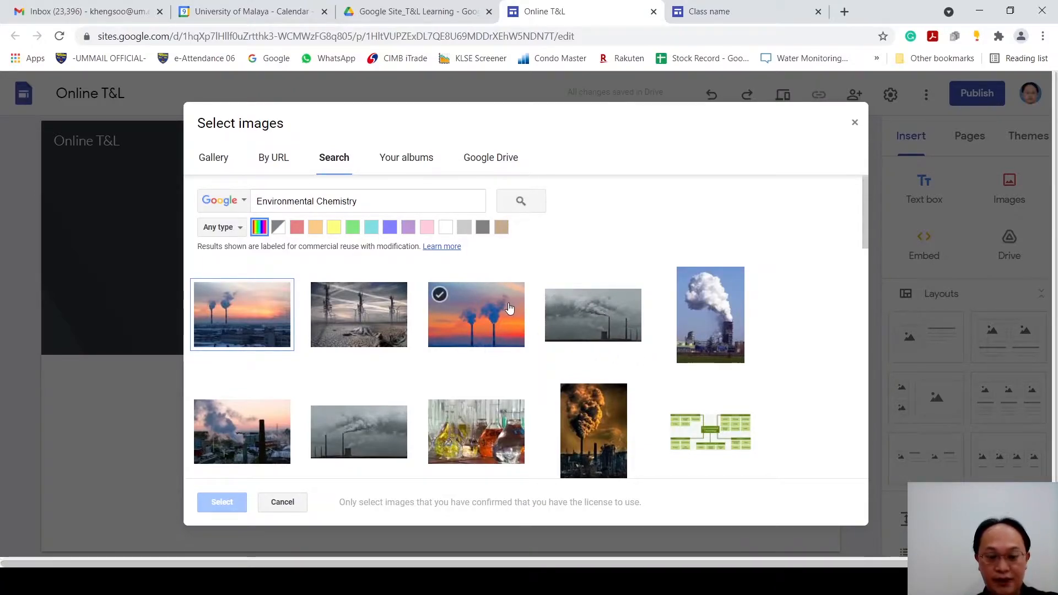
left_click(440, 294)
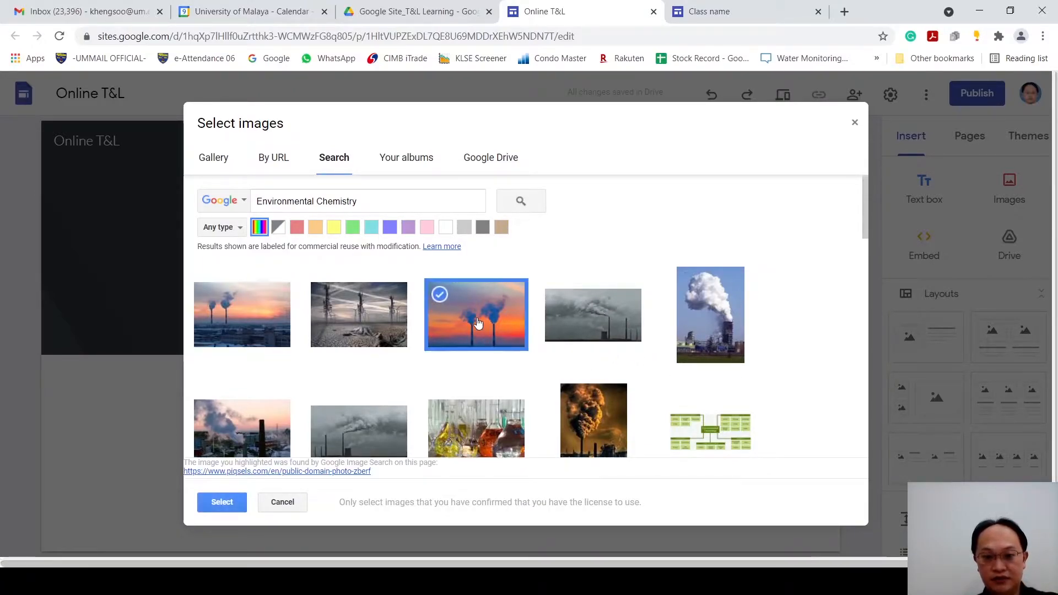
left_click(222, 502)
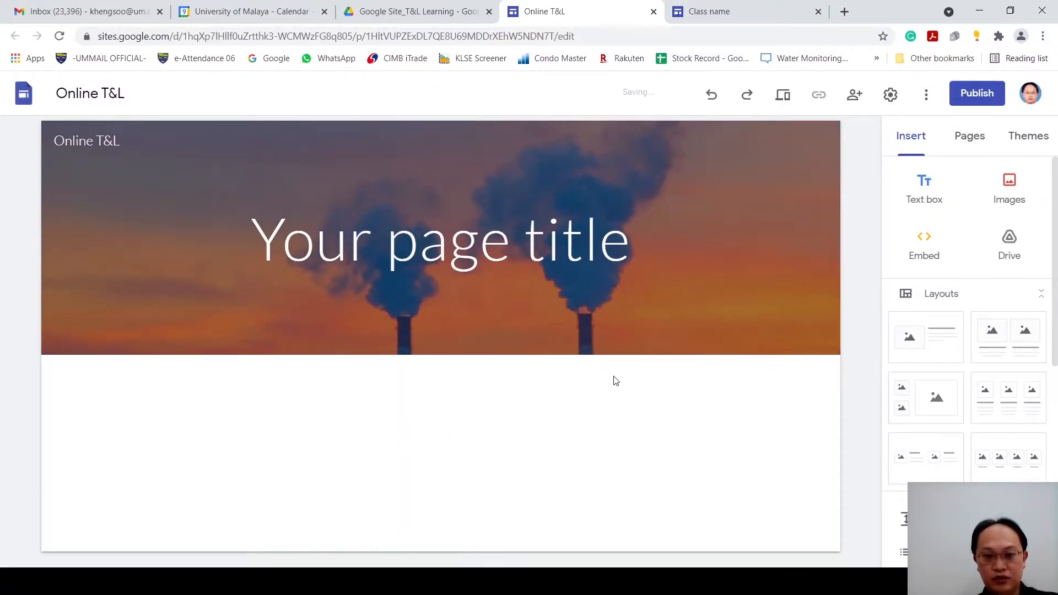
Step: Replace the placeholder page title in the header with Introduction
mouse_move(723, 325)
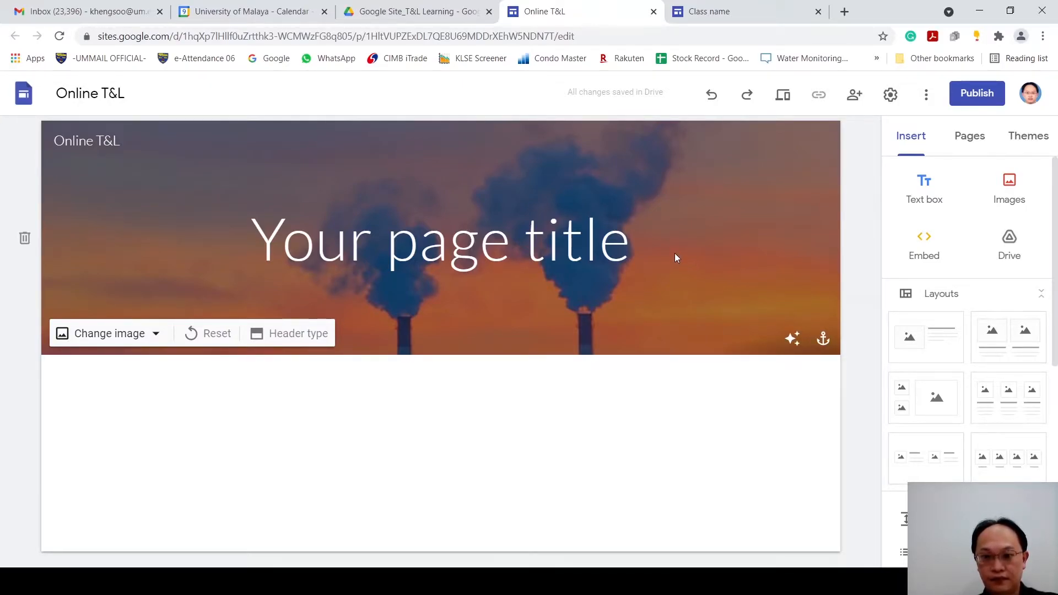
left_click_drag(253, 243, 633, 255)
type("In")
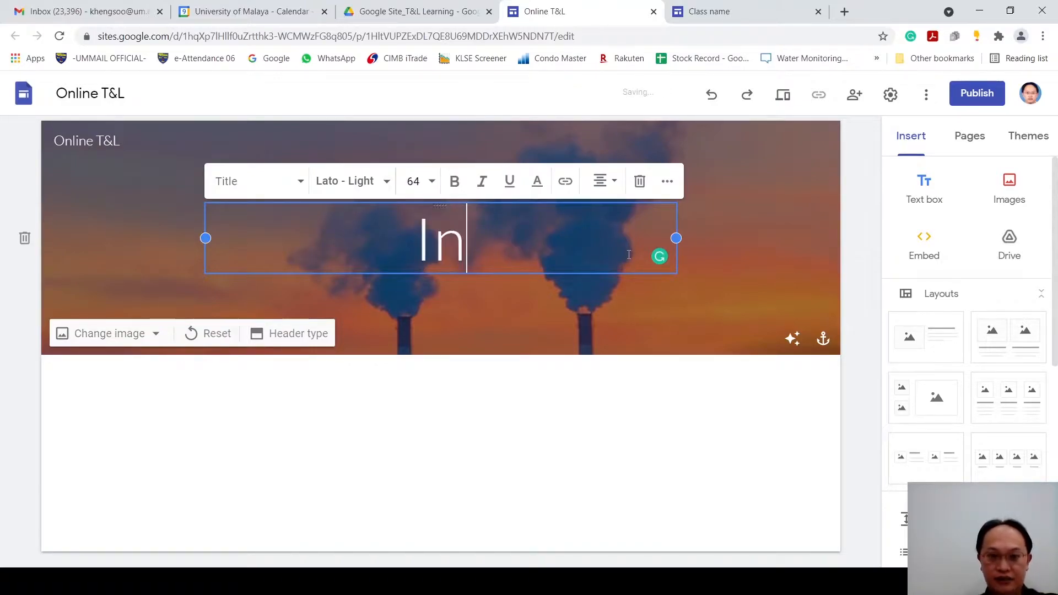
type("troduction")
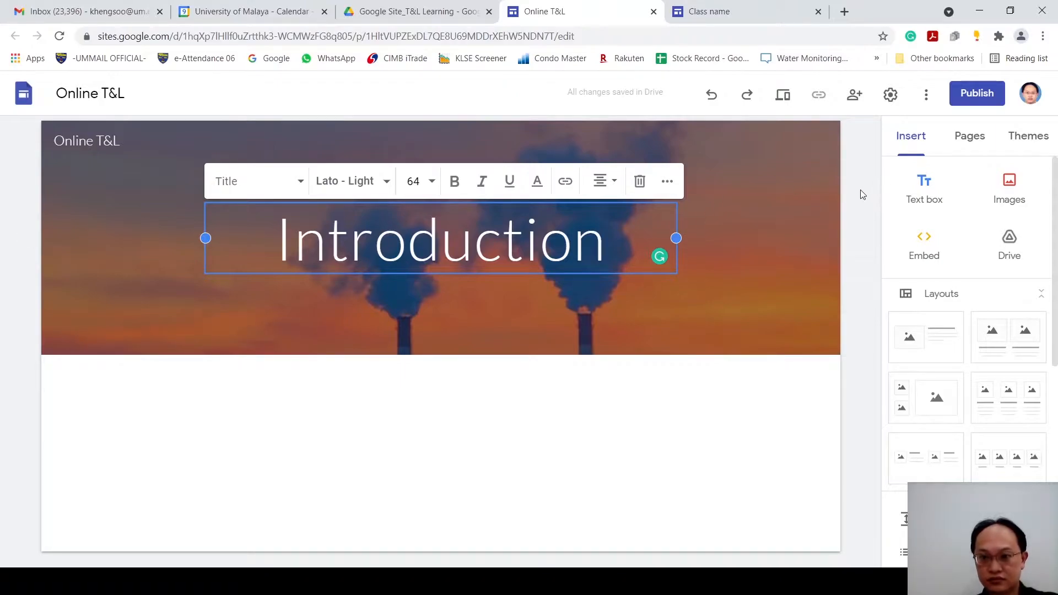
left_click(809, 255)
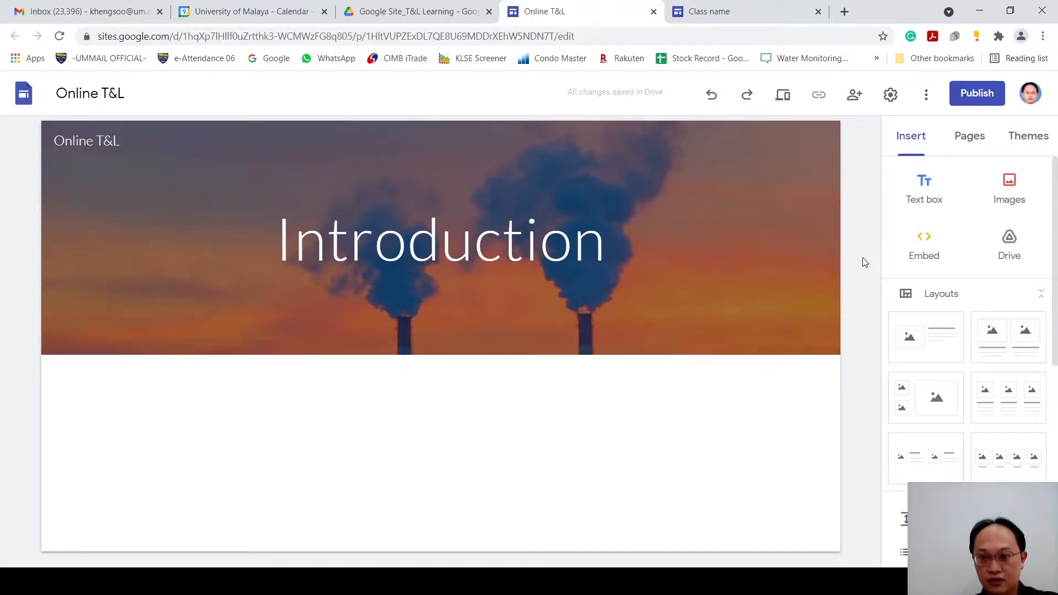
Step: Insert a text box in the blank area below the header and enter Introduction in it
double_click(216, 418)
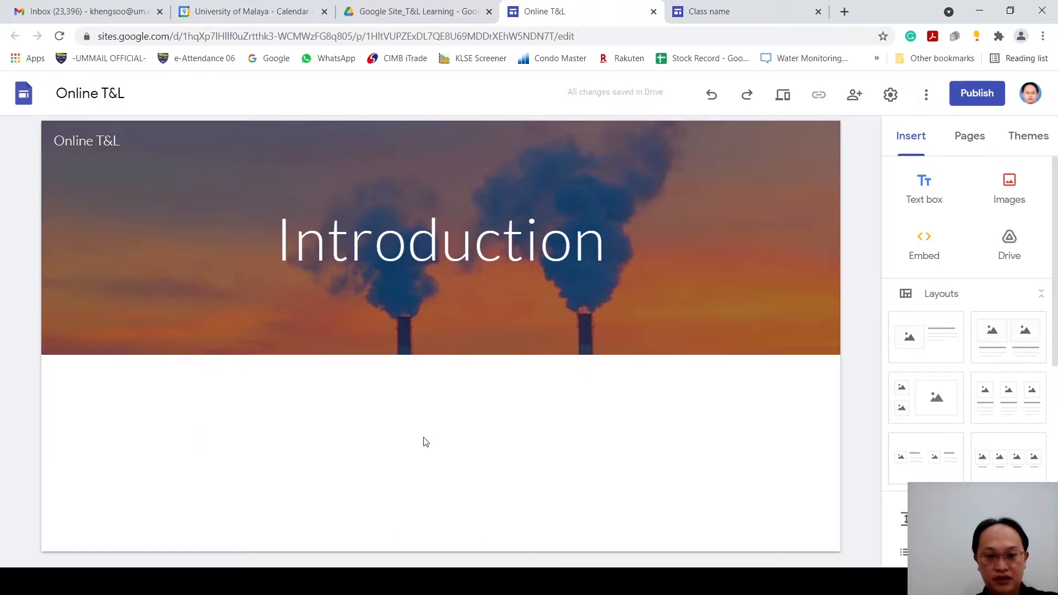
double_click(154, 406)
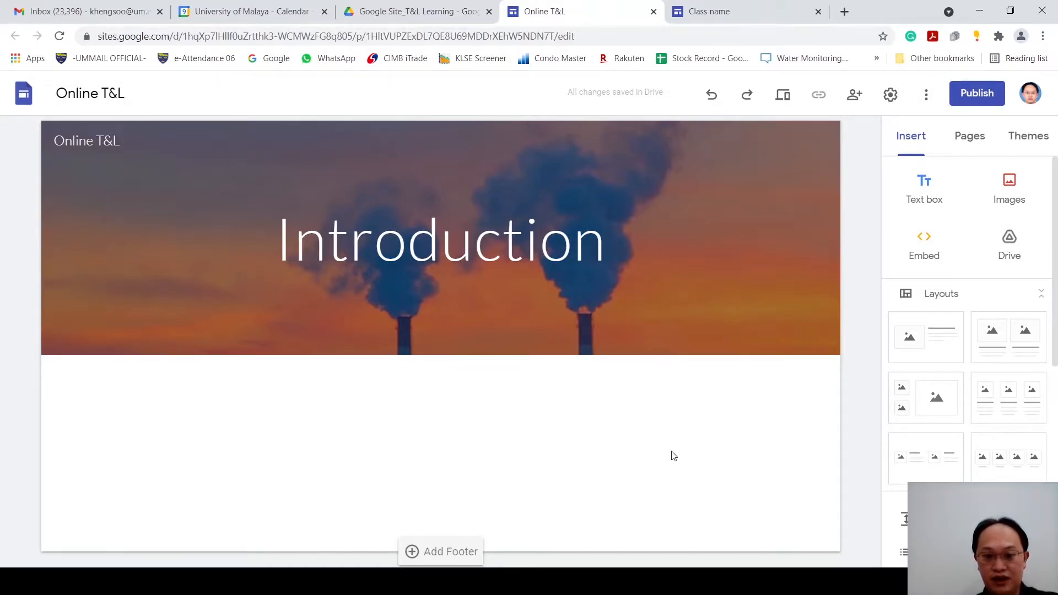
double_click(273, 428)
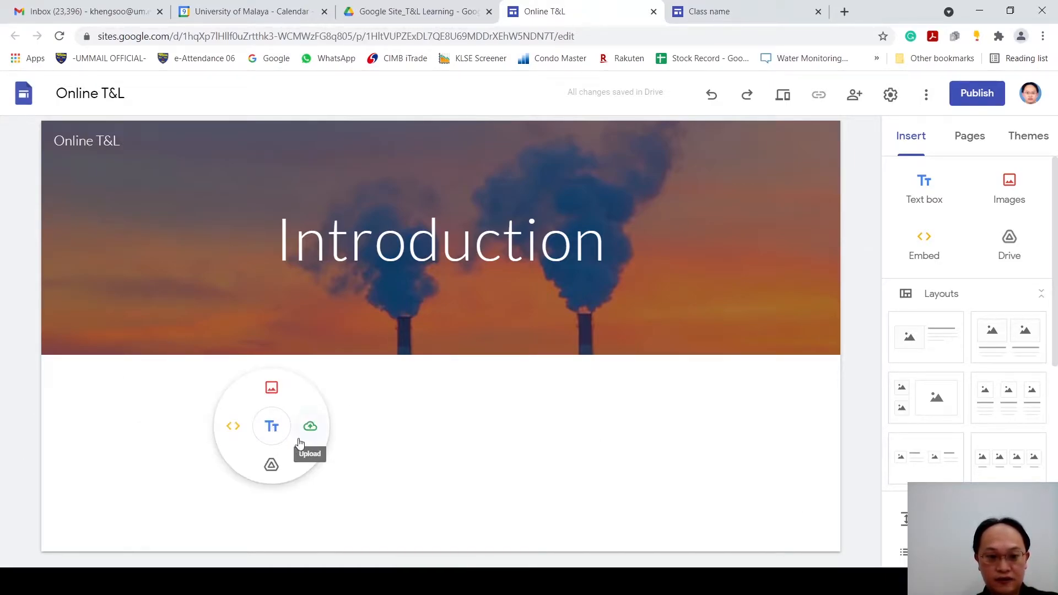
left_click(273, 428)
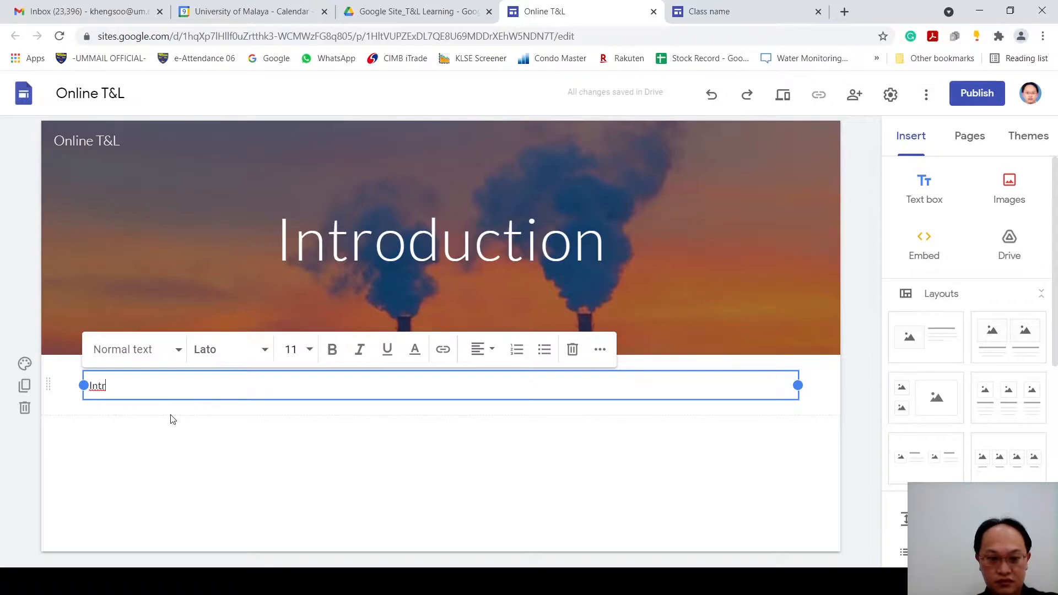
type("oduction")
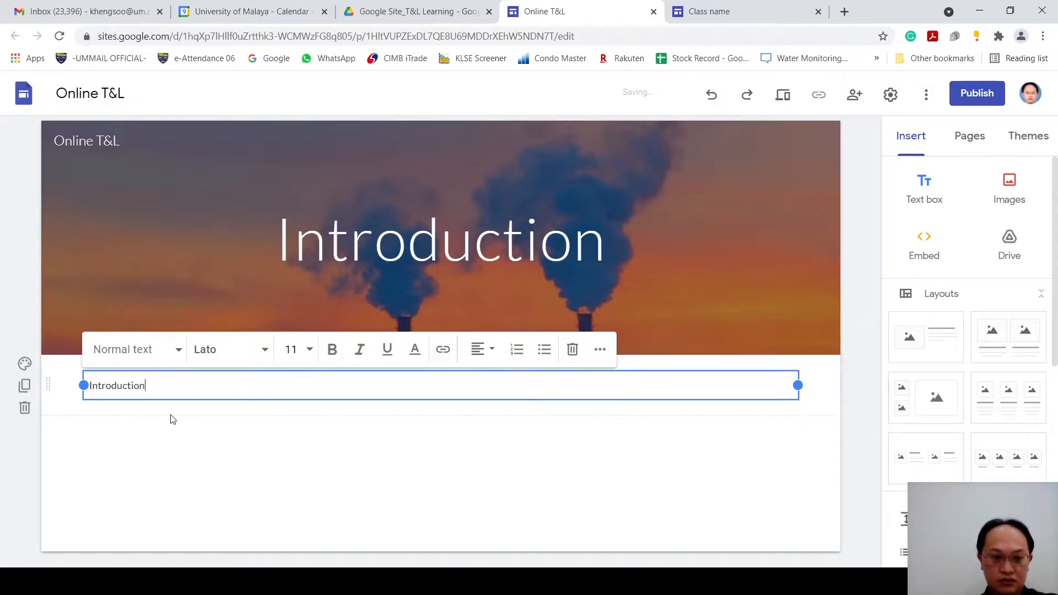
Step: Apply the Title style to the Introduction text below the header and look at the available fonts without changing the font
left_click(143, 352)
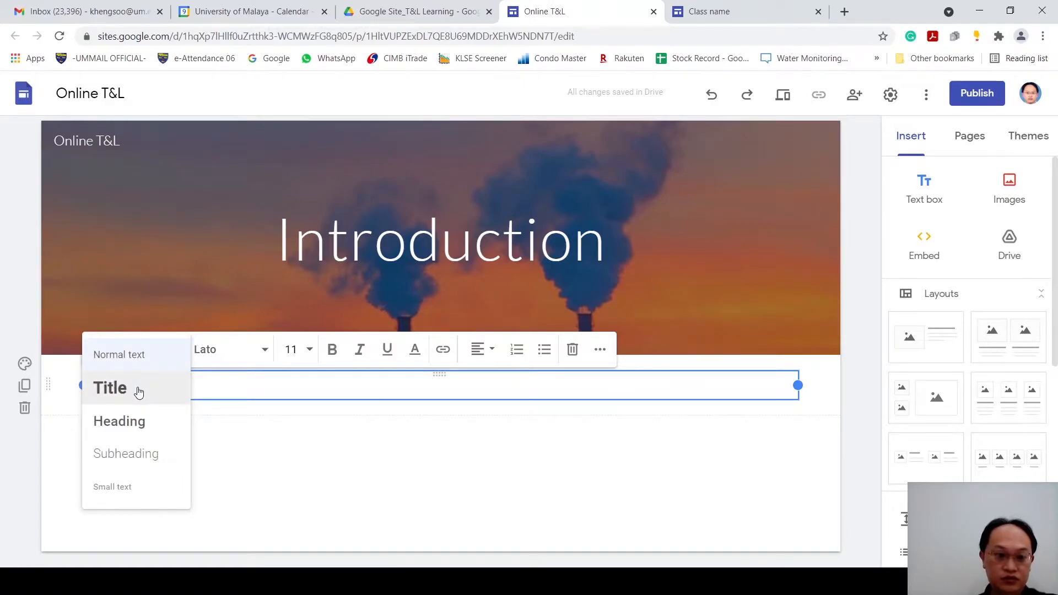
left_click(139, 392)
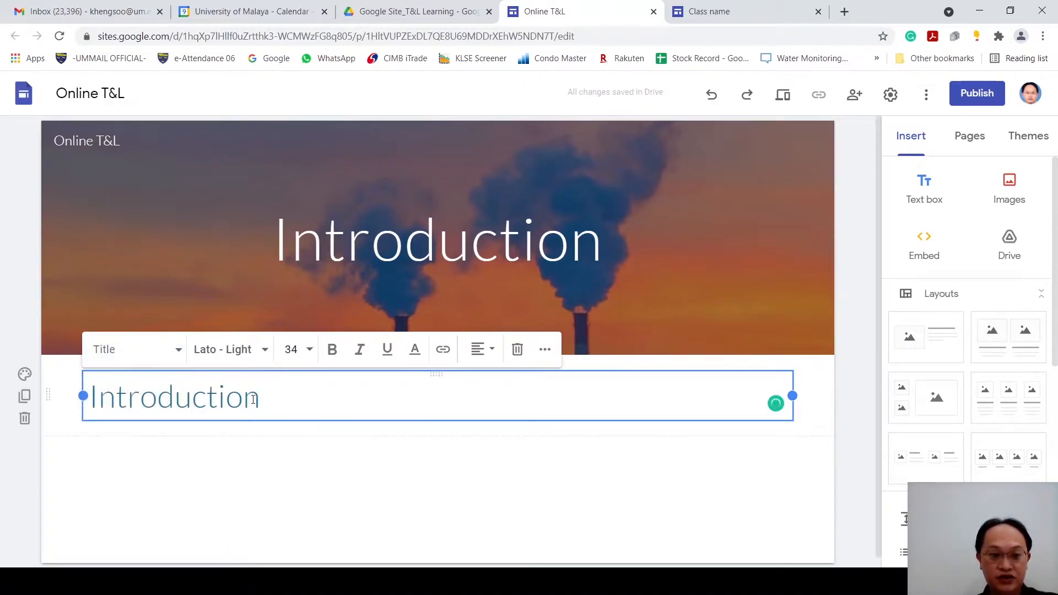
left_click(259, 355)
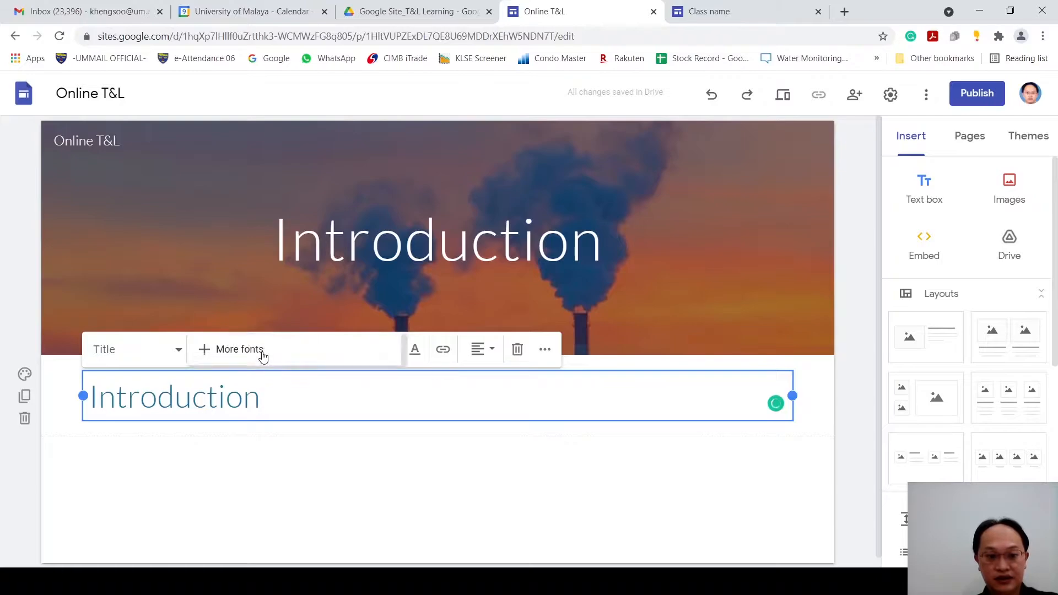
left_click(538, 491)
left_click(252, 406)
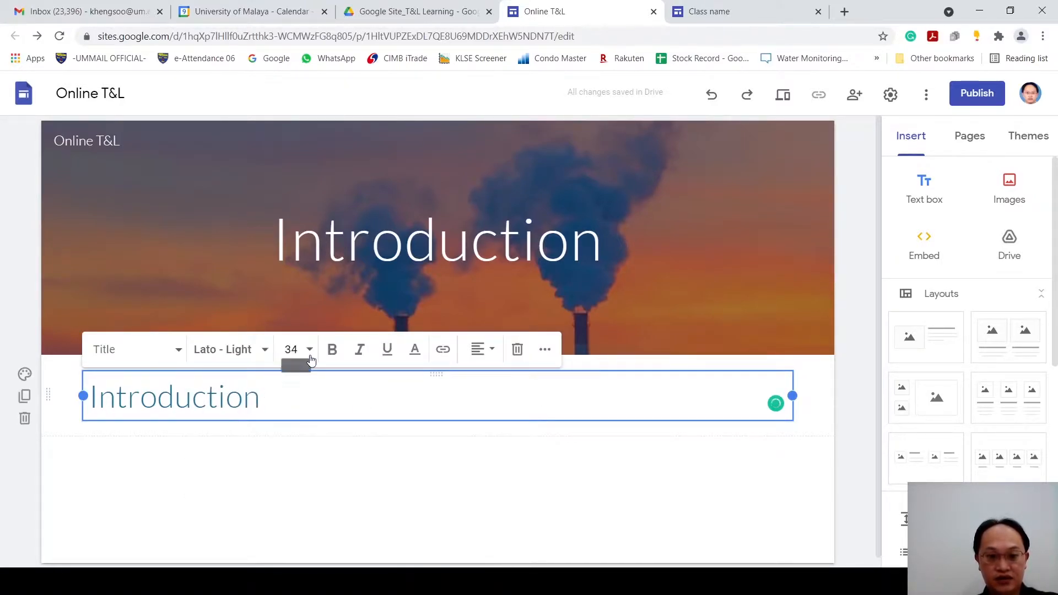
left_click(377, 469)
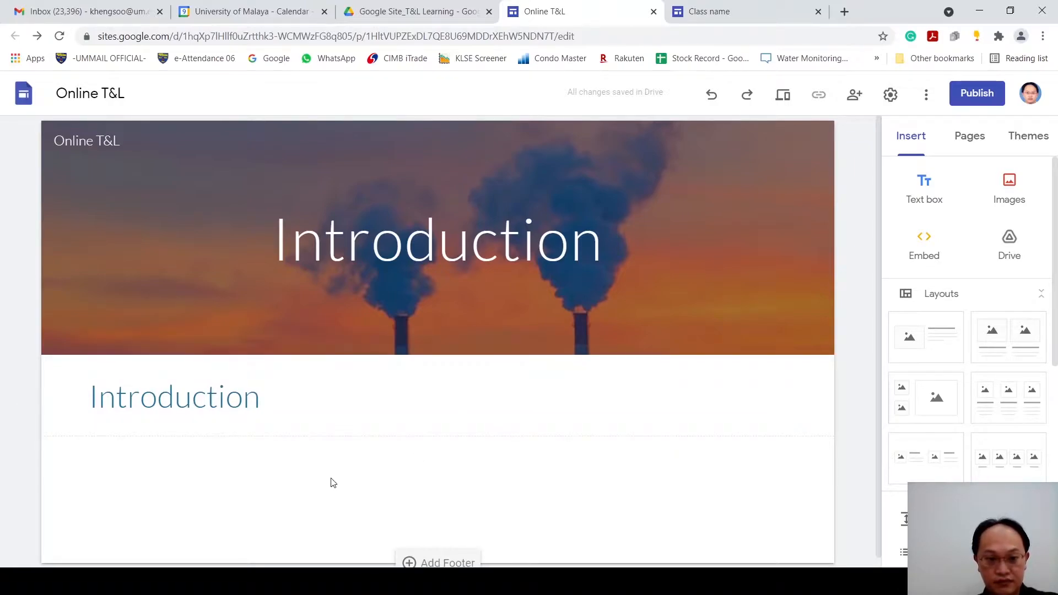
Step: Add the normal-text line "sdfads," beneath the Introduction heading in the text box
scroll(331, 474, "down", 1)
left_click(287, 391)
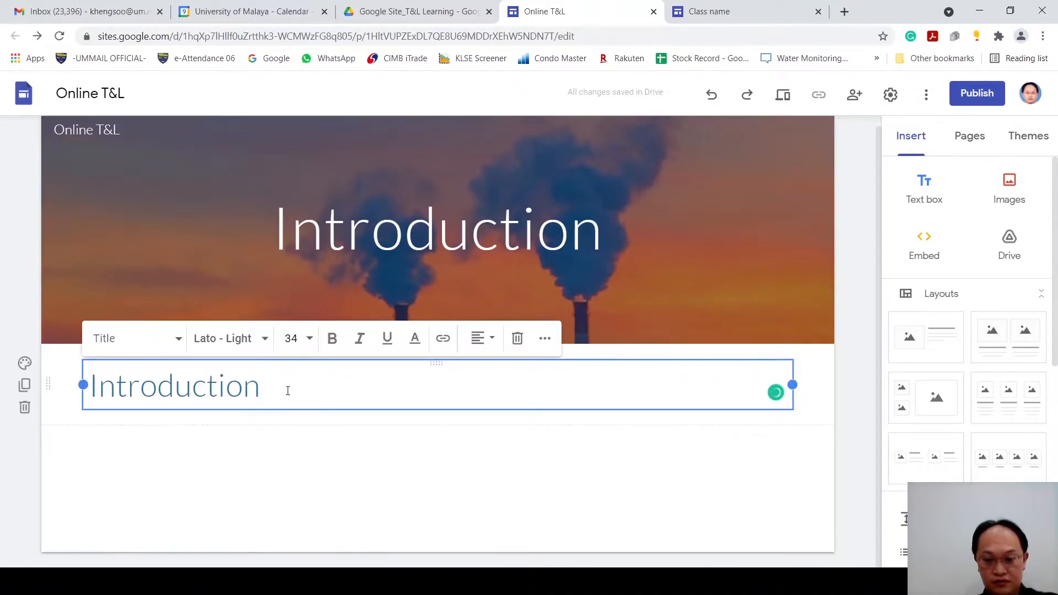
key("Return")
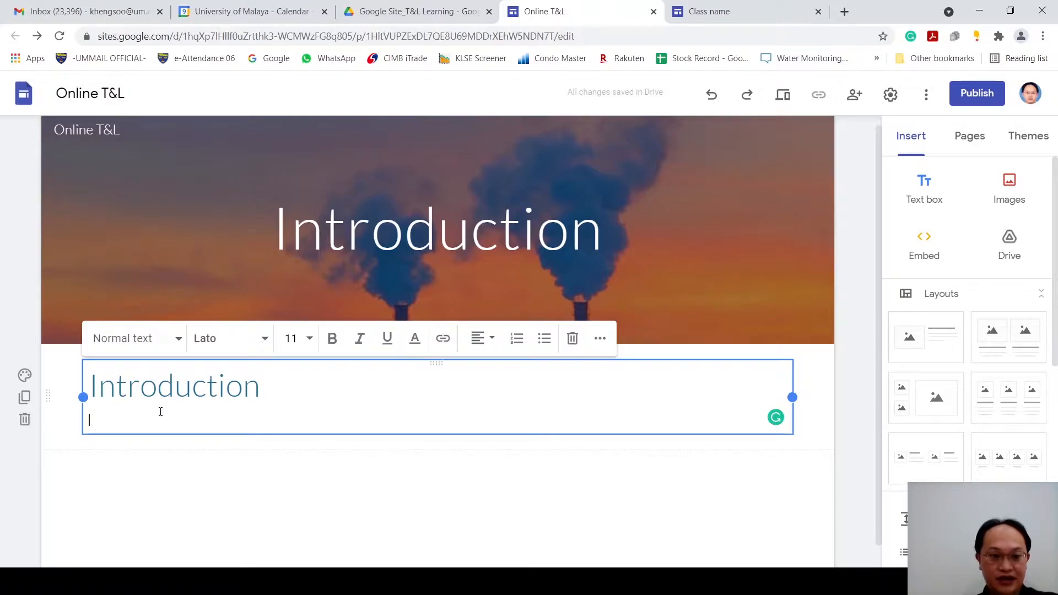
type("d")
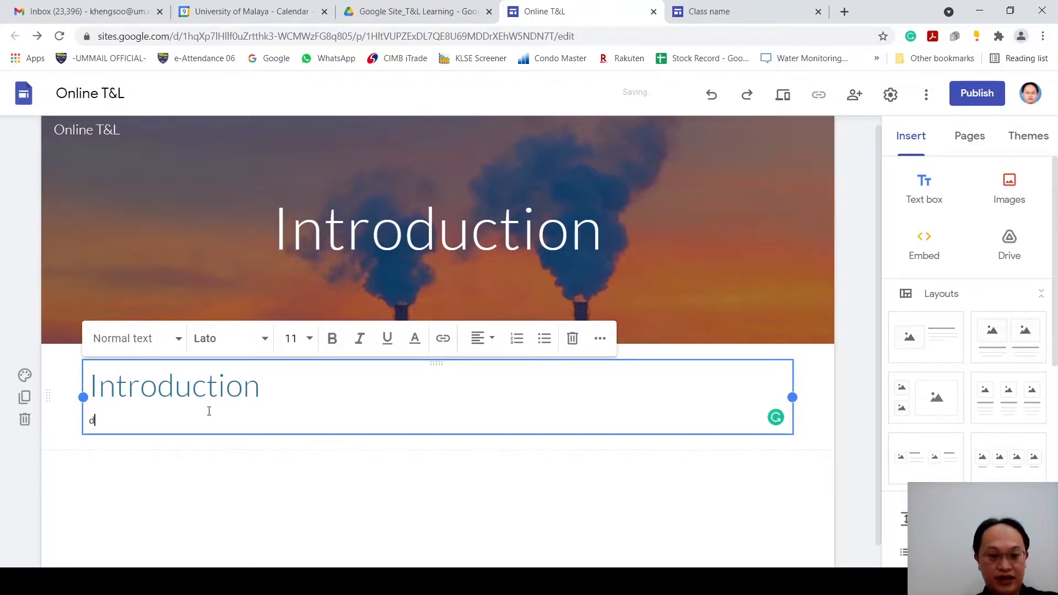
type("sdfads")
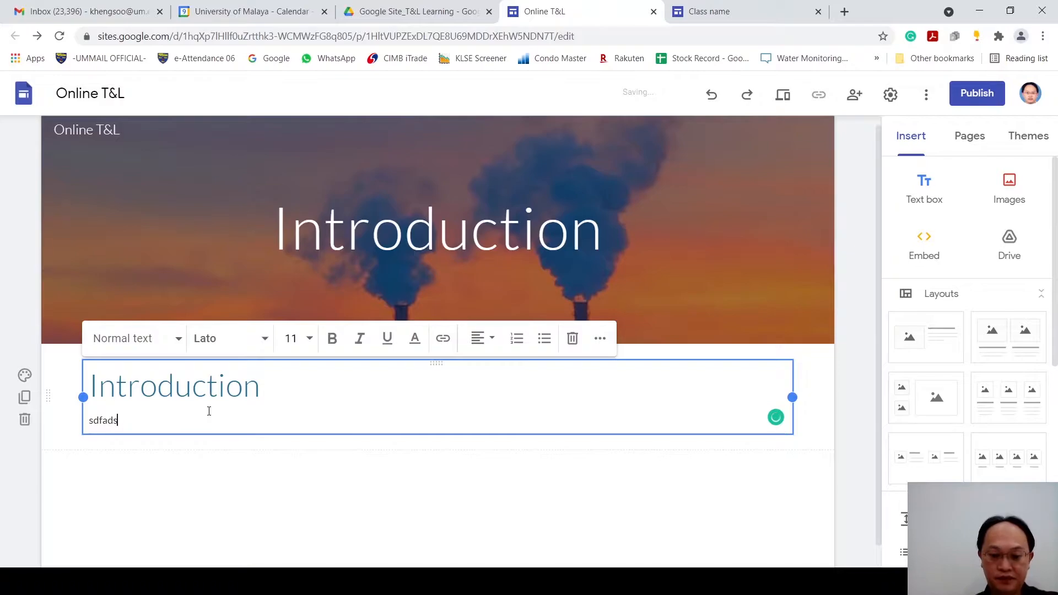
type(",")
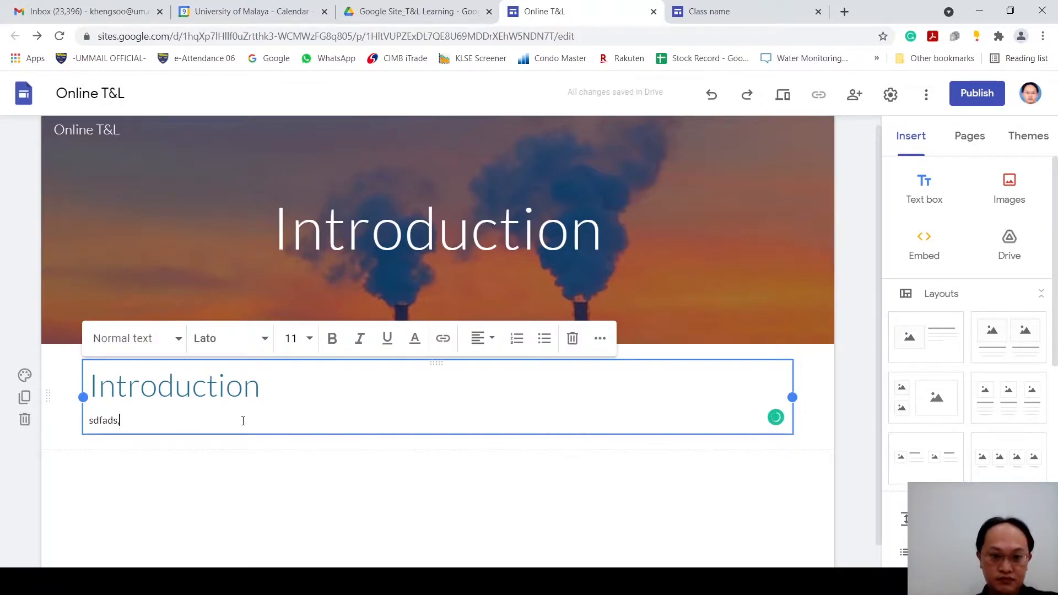
left_click(240, 492)
Step: Start embedding web content by URL in the blank area below the Introduction text box
scroll(292, 491, "down", 1)
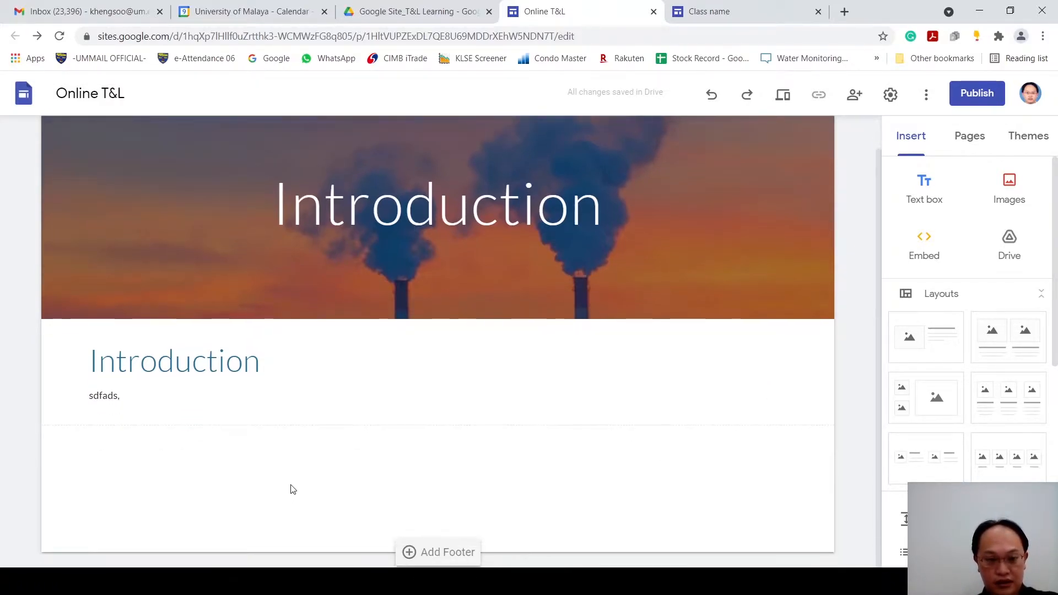
double_click(305, 467)
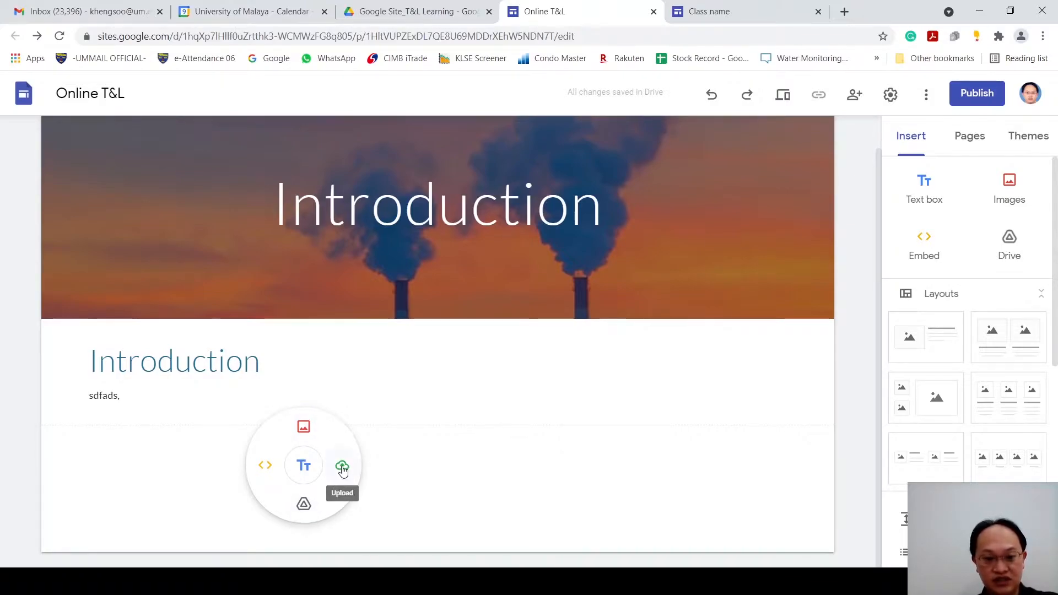
left_click(265, 469)
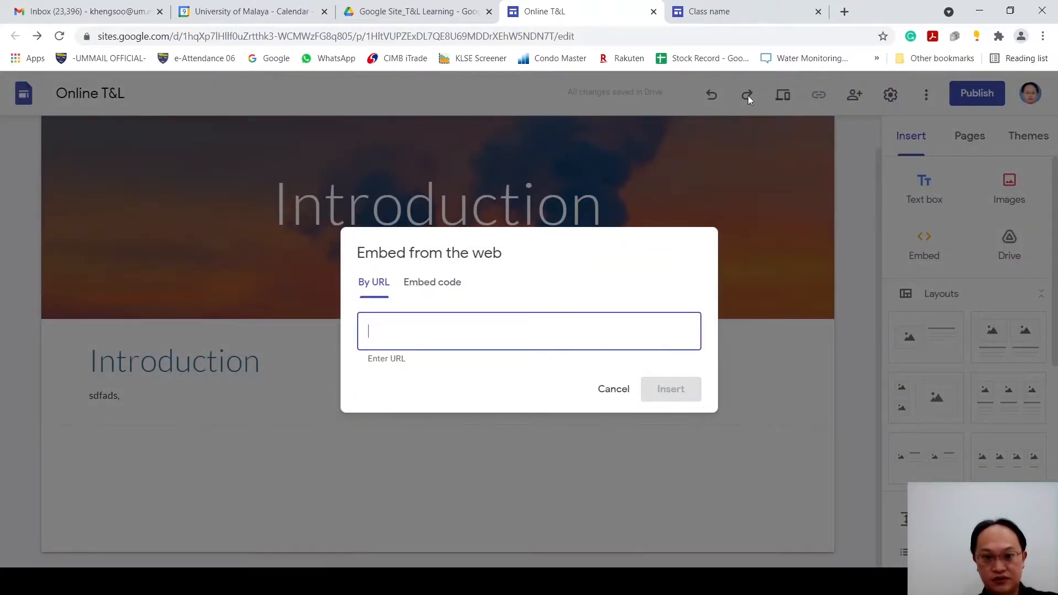
Step: Open YouTube in a new browser tab and search for chemistry
left_click(844, 12)
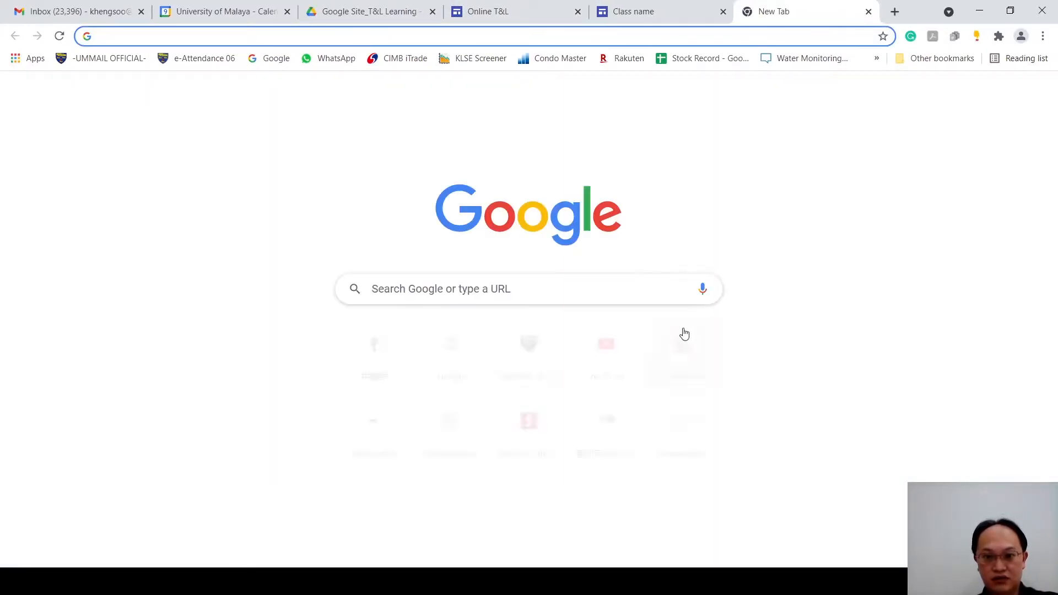
left_click(598, 375)
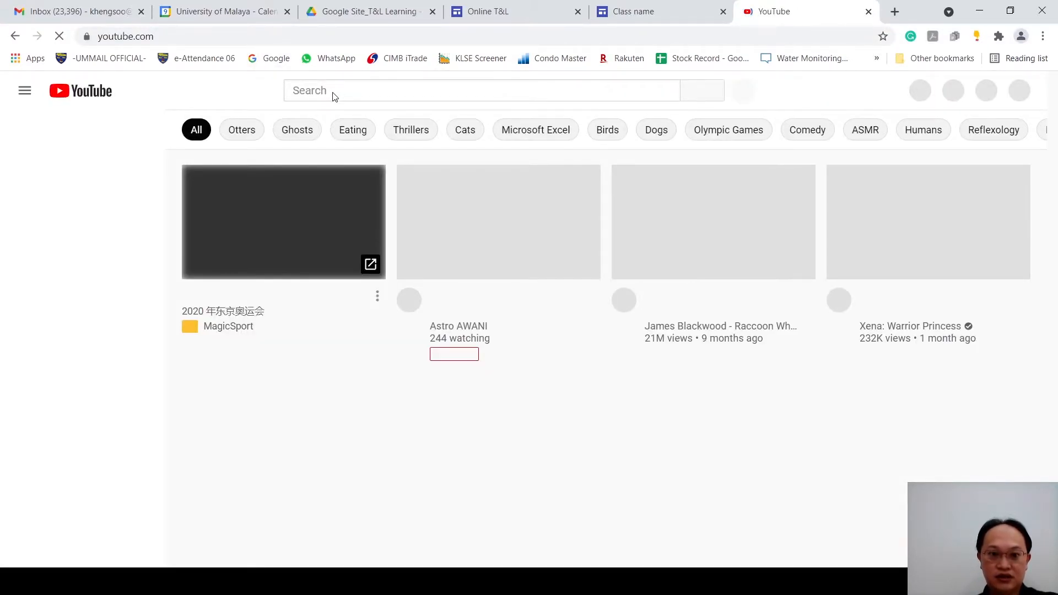
left_click(334, 92)
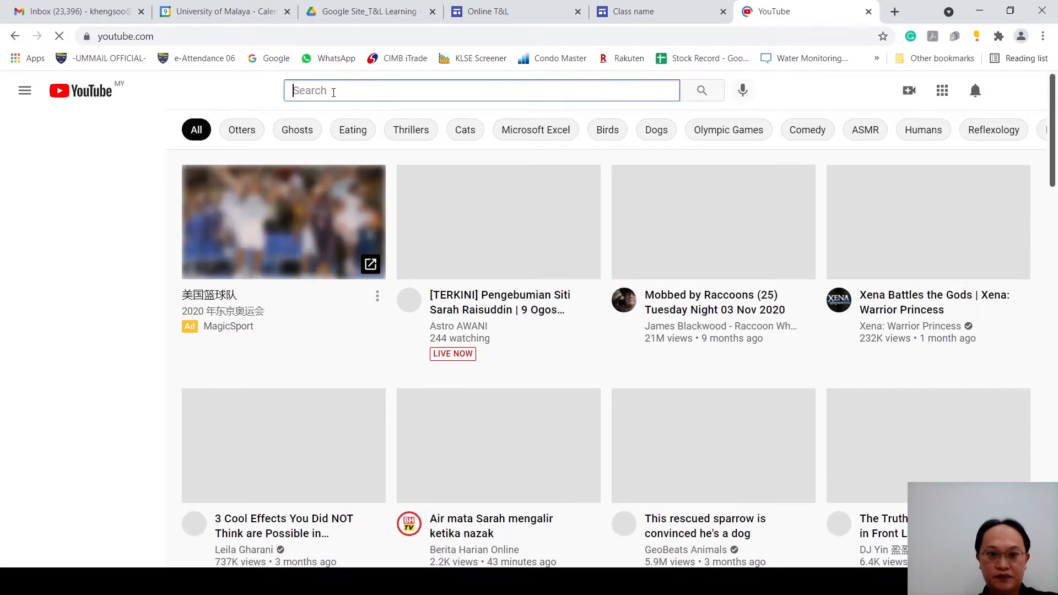
type("chemica")
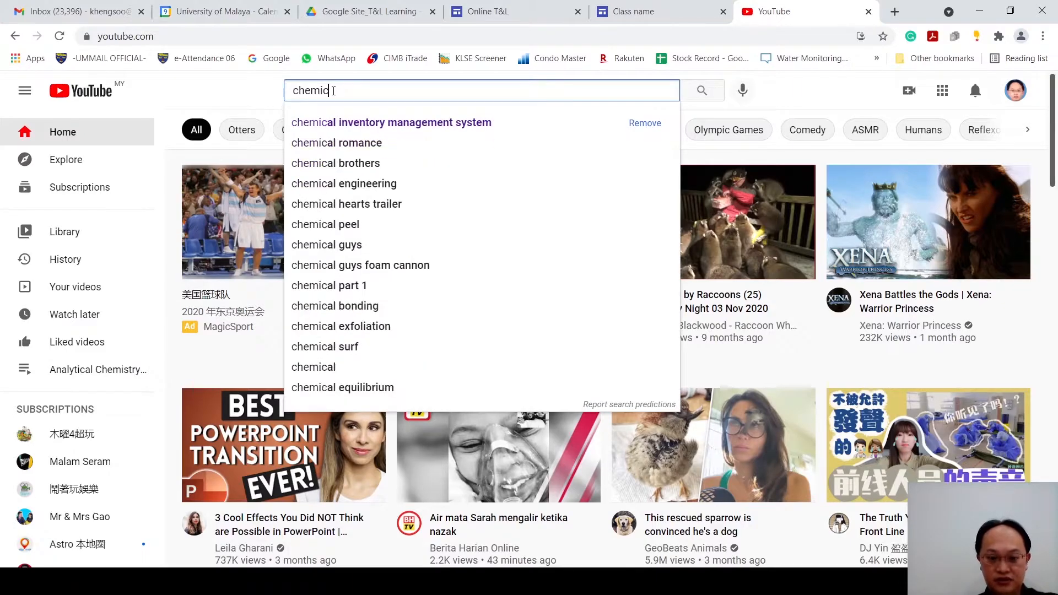
key("BackSpace")
key("BackSpace")
type("stry")
key("Return")
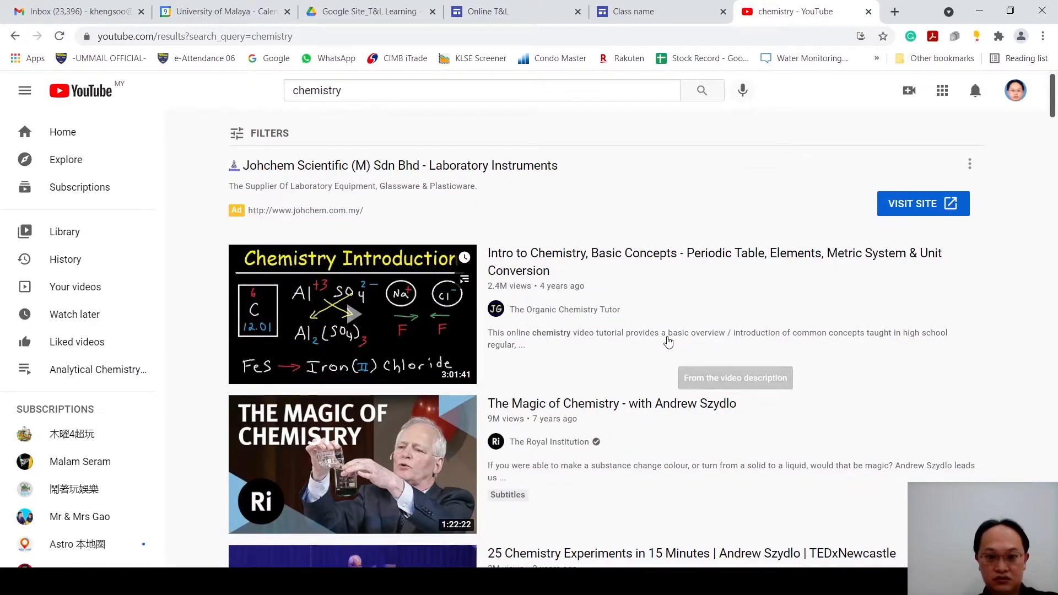
Step: Open and pause The Magic of Chemistry video from The Royal Institution, and copy its web address
scroll(566, 347, "down", 1)
left_click(586, 338)
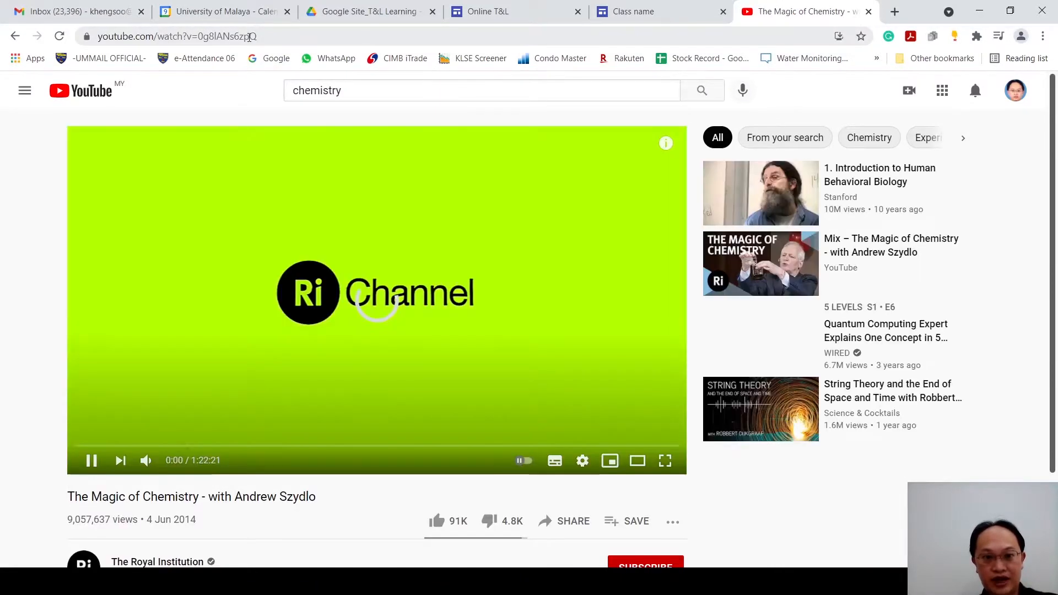
left_click(249, 37)
left_click(411, 312)
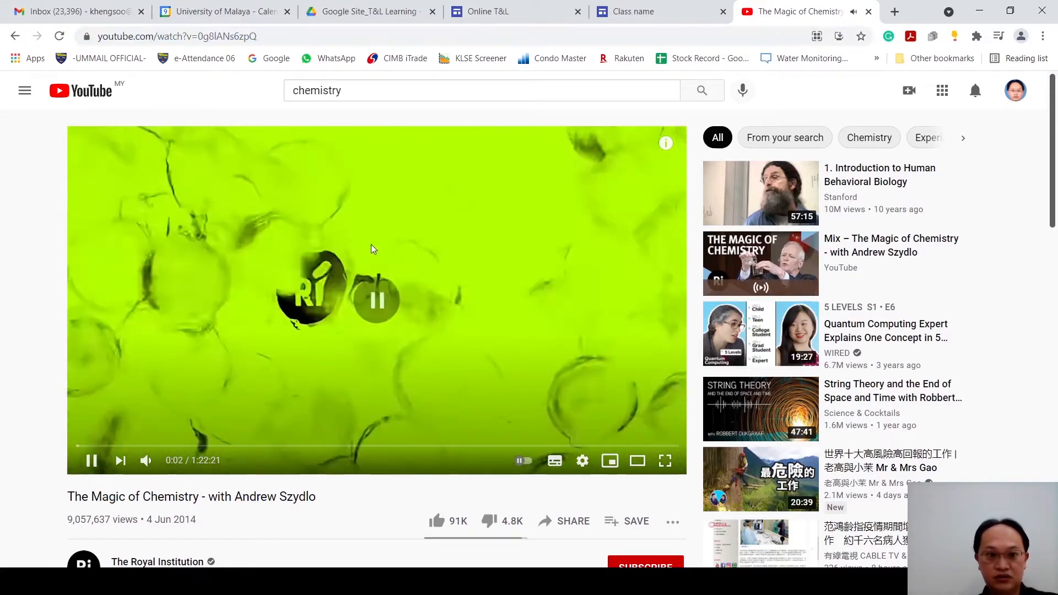
left_click(260, 35)
key("ctrl+c")
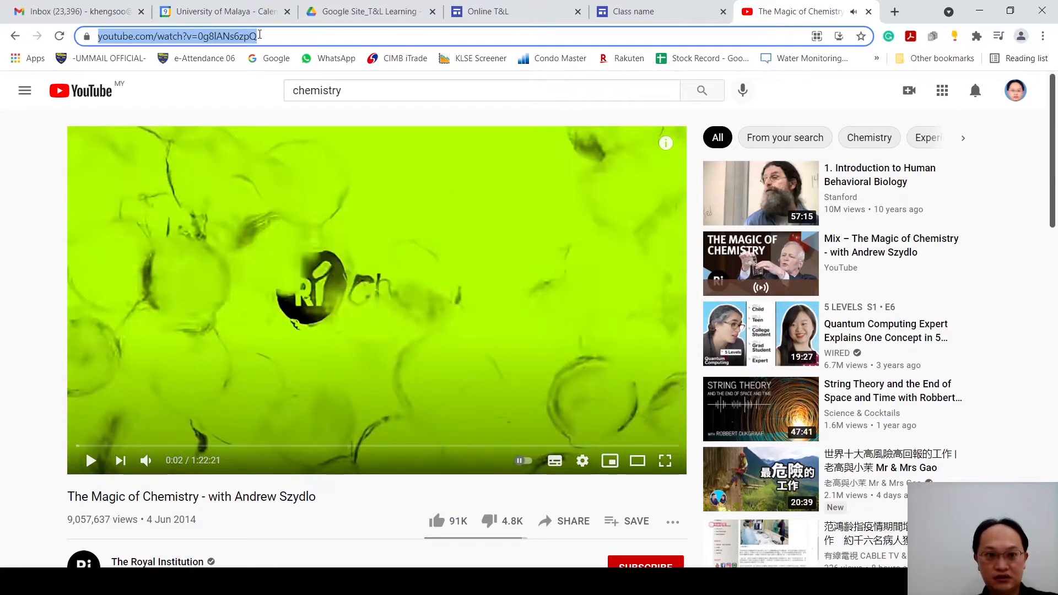
Step: Back in the Online T&L site, embed the copied YouTube address below the Introduction text and make the video frame slightly shorter
left_click(483, 21)
key("ctrl+v")
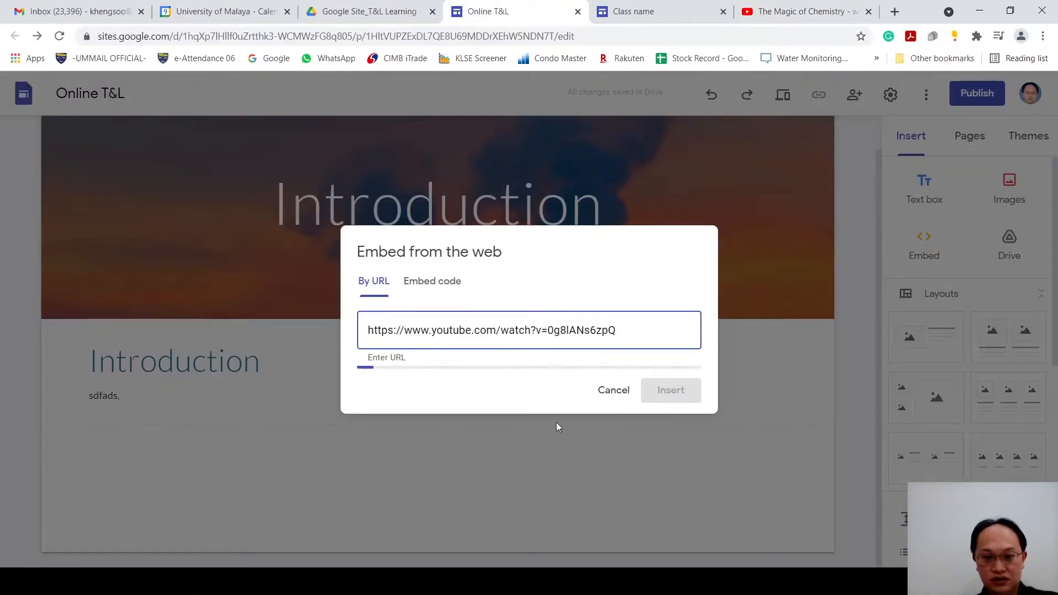
left_click(669, 468)
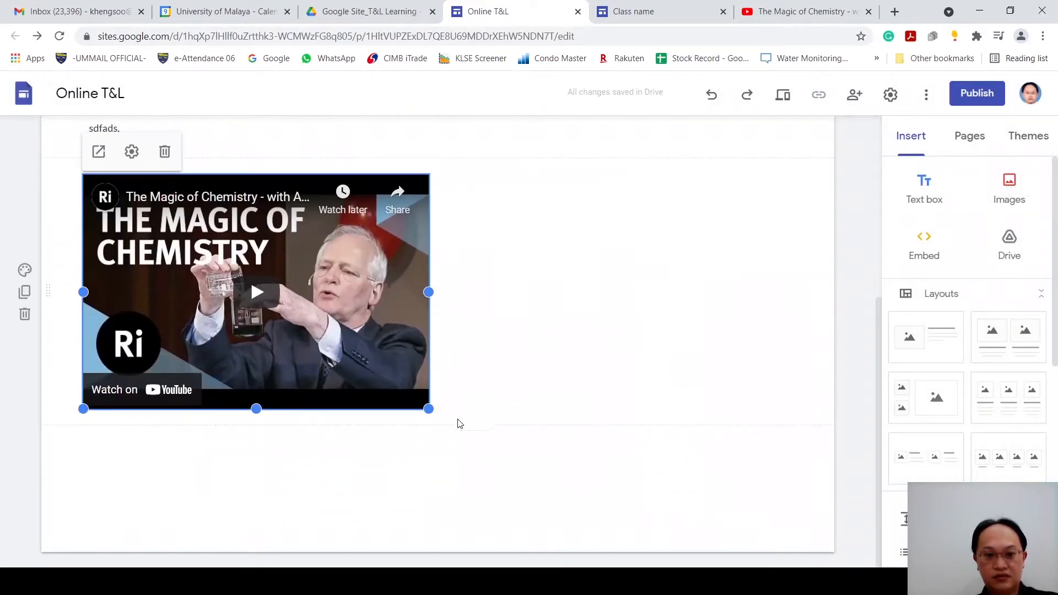
left_click_drag(430, 409, 426, 384)
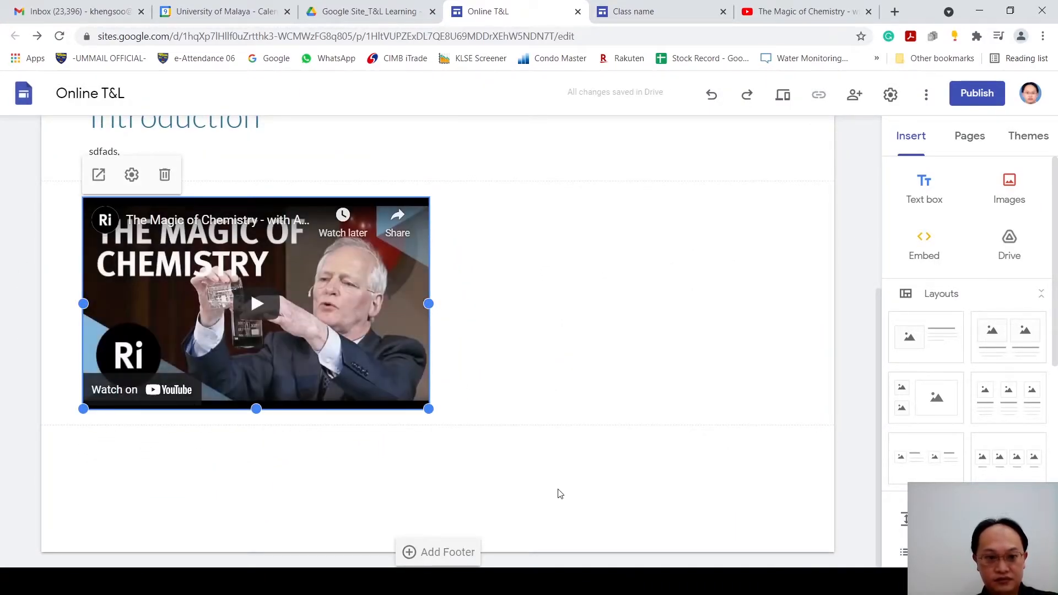
left_click(557, 493)
Step: Preview the site, briefly play and pause the embedded chemistry video, and return to editing
scroll(721, 308, "up", 3)
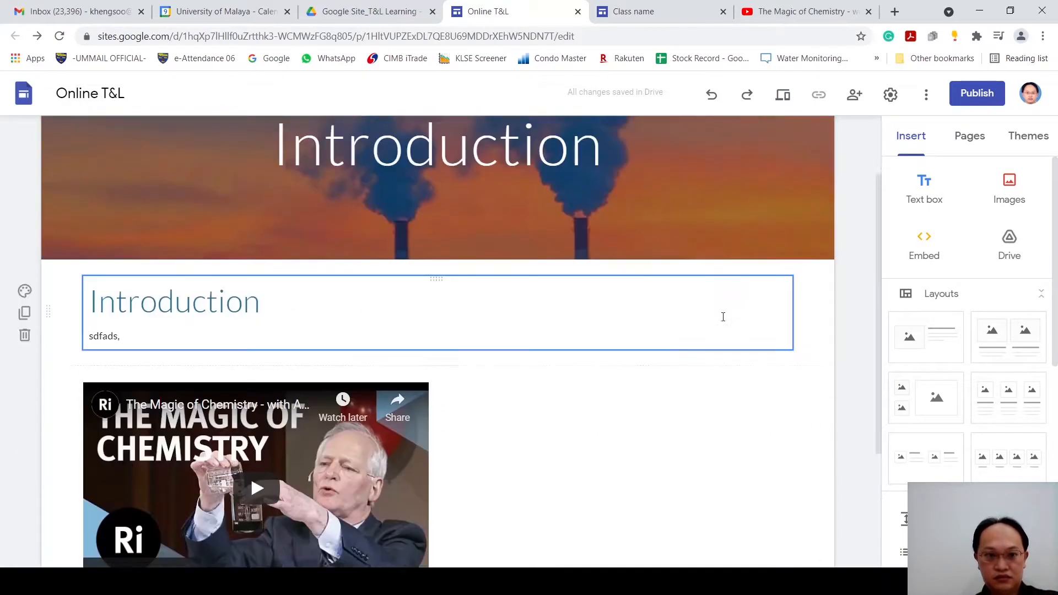
scroll(716, 317, "down", 1)
left_click(791, 97)
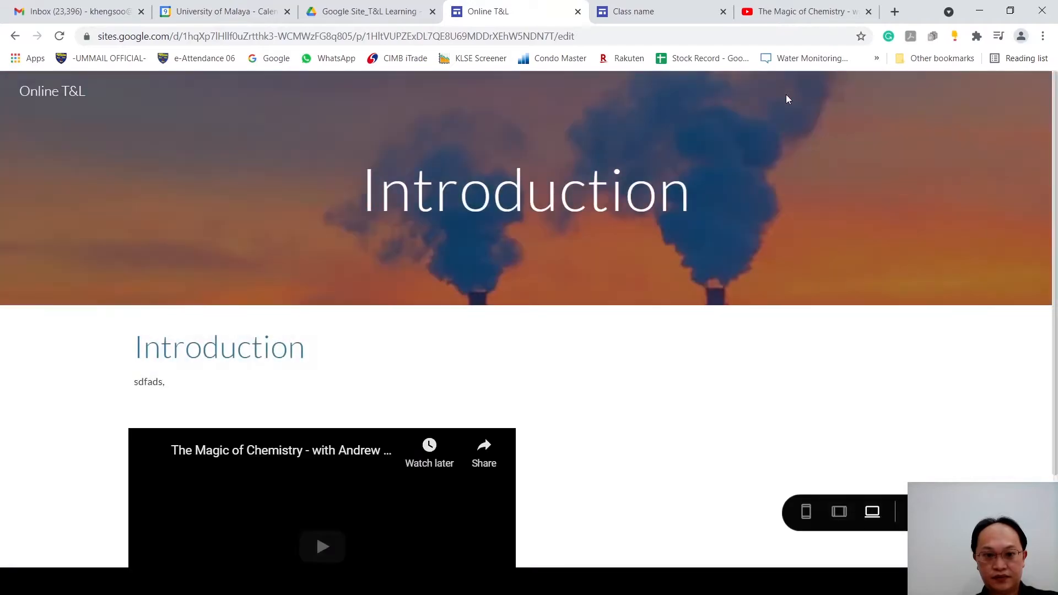
scroll(581, 295, "down", 2)
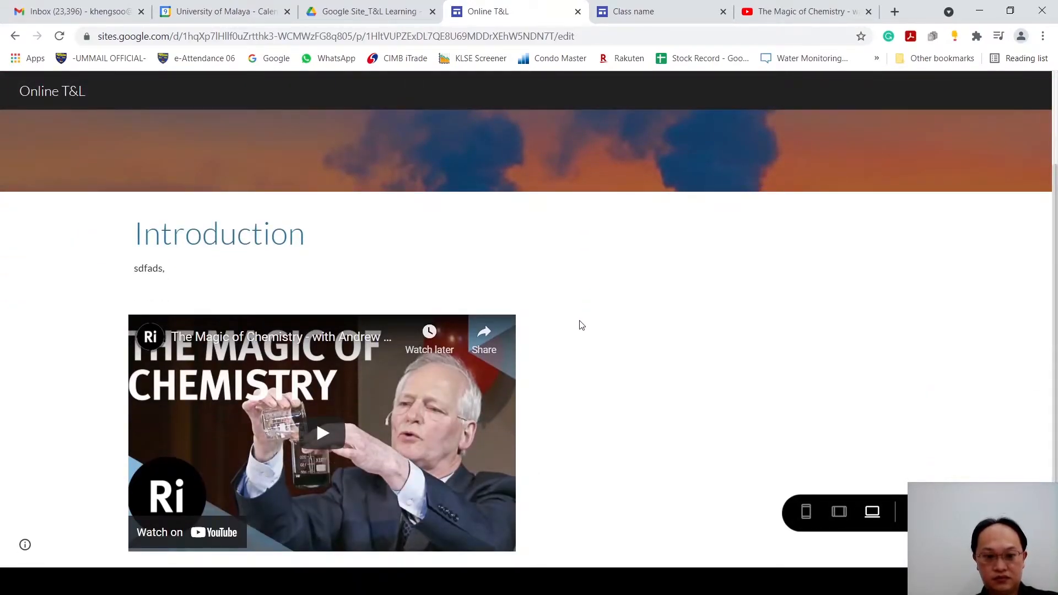
left_click(318, 429)
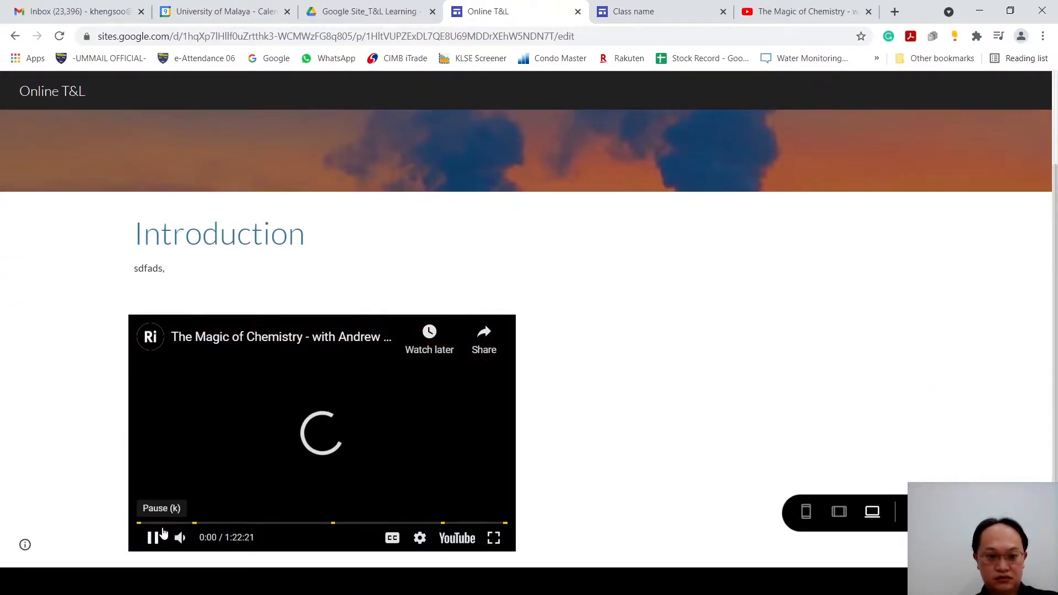
left_click(162, 531)
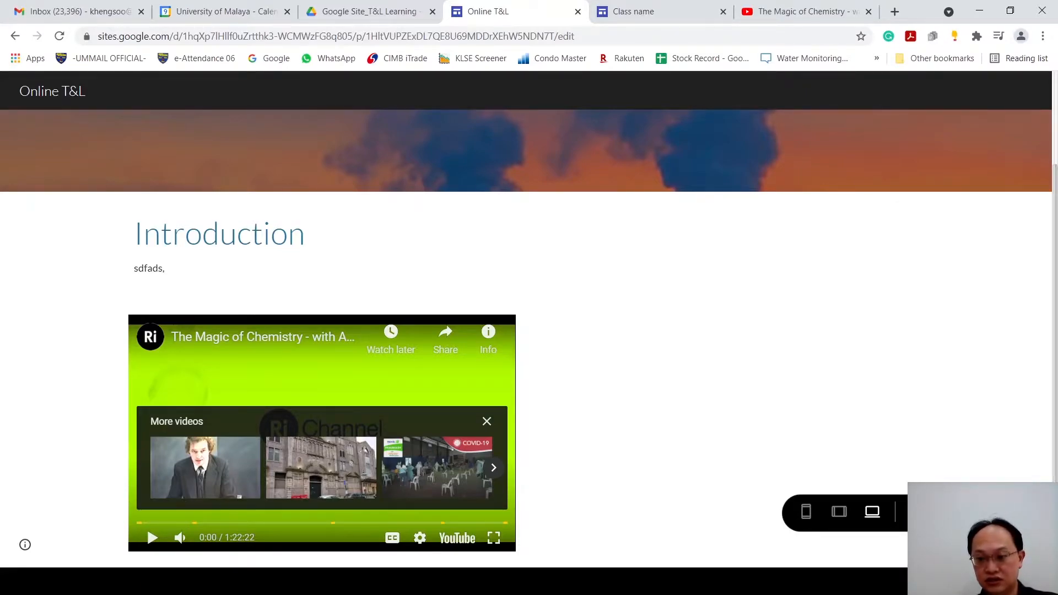
left_click(919, 513)
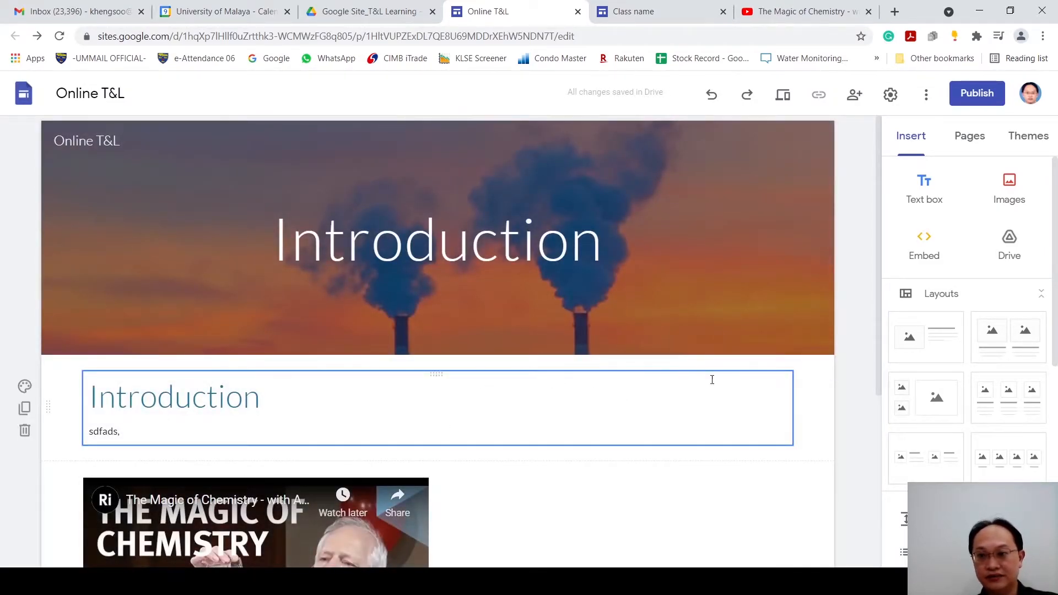
Step: Insert the one-image-with-text layout below the video and look at the content options for its image placeholder
scroll(829, 360, "down", 5)
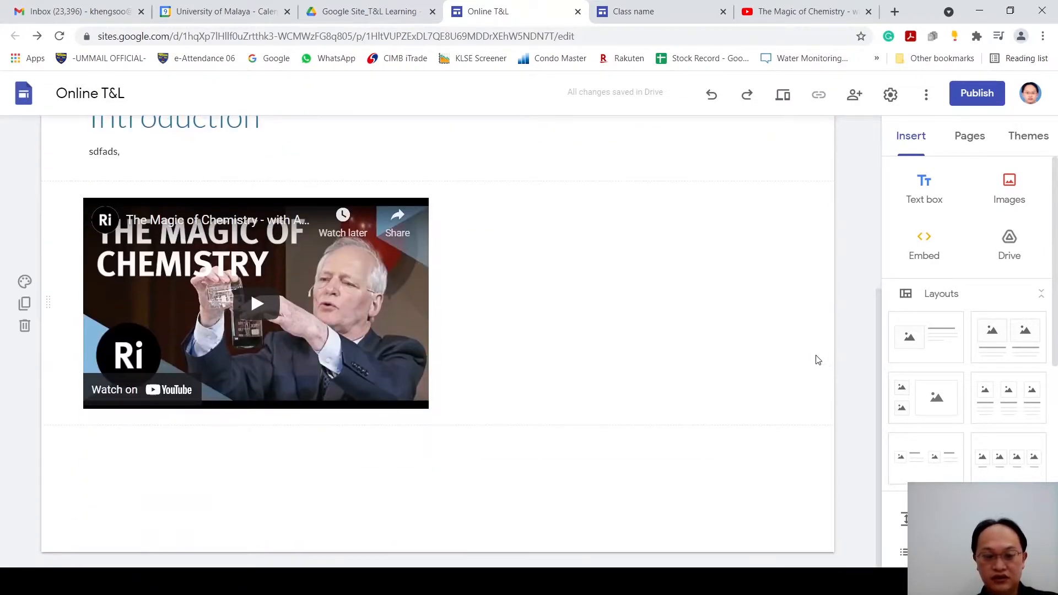
left_click(509, 301)
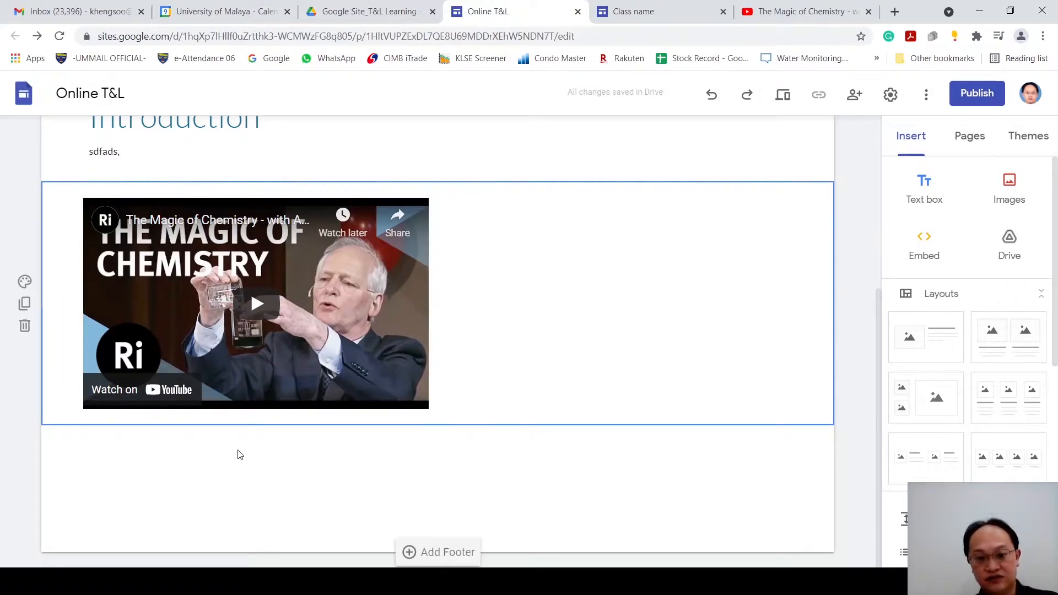
left_click(687, 479)
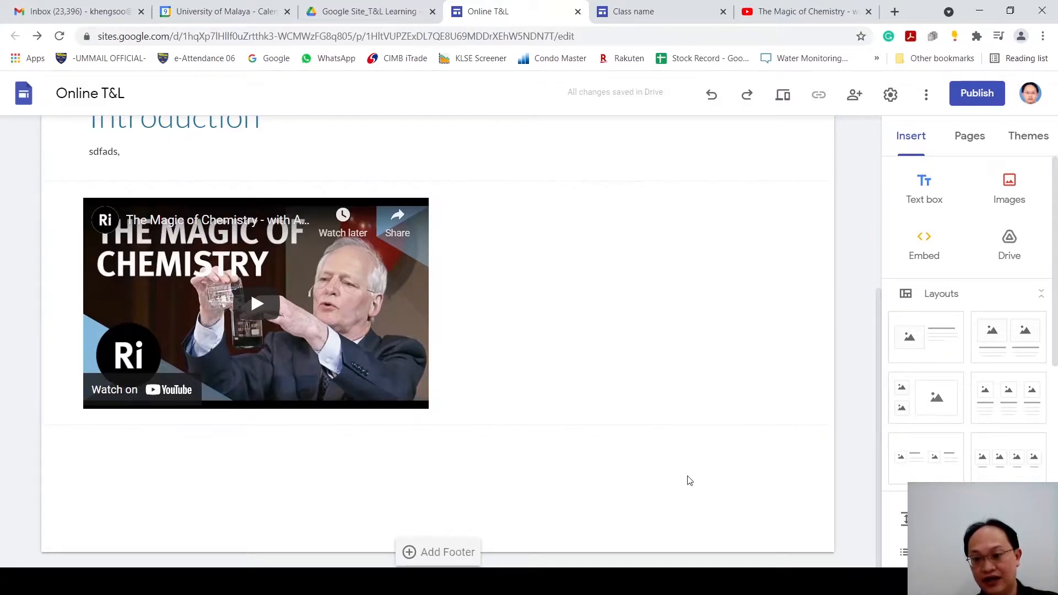
left_click(944, 343)
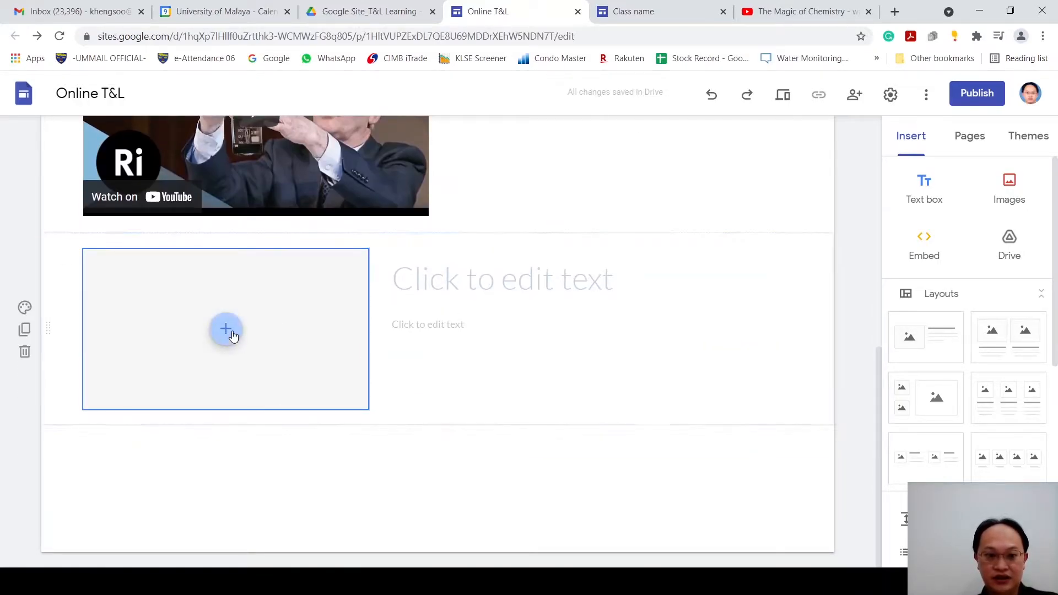
left_click(228, 333)
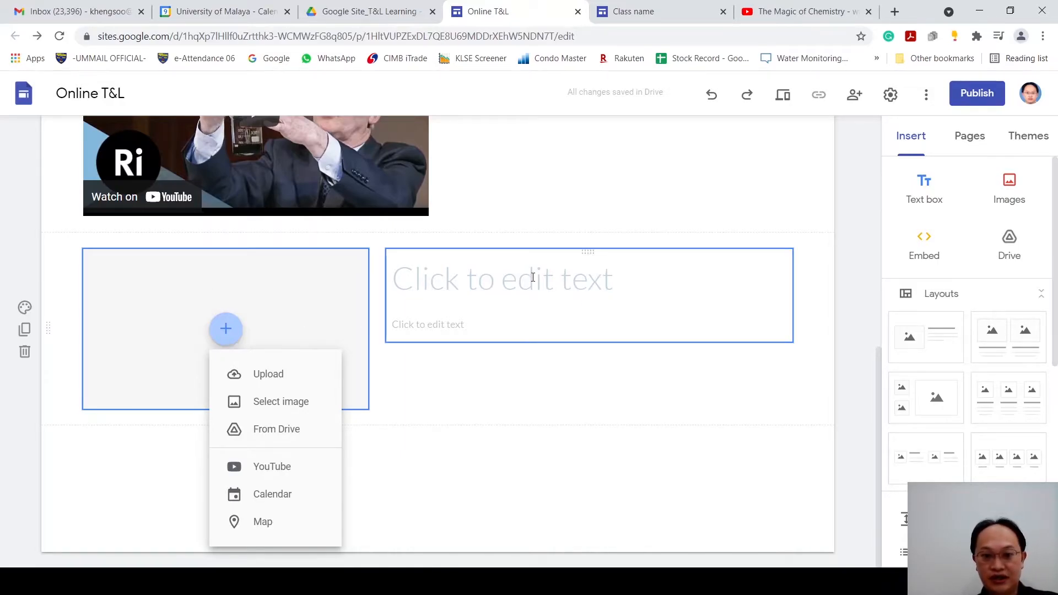
left_click(496, 292)
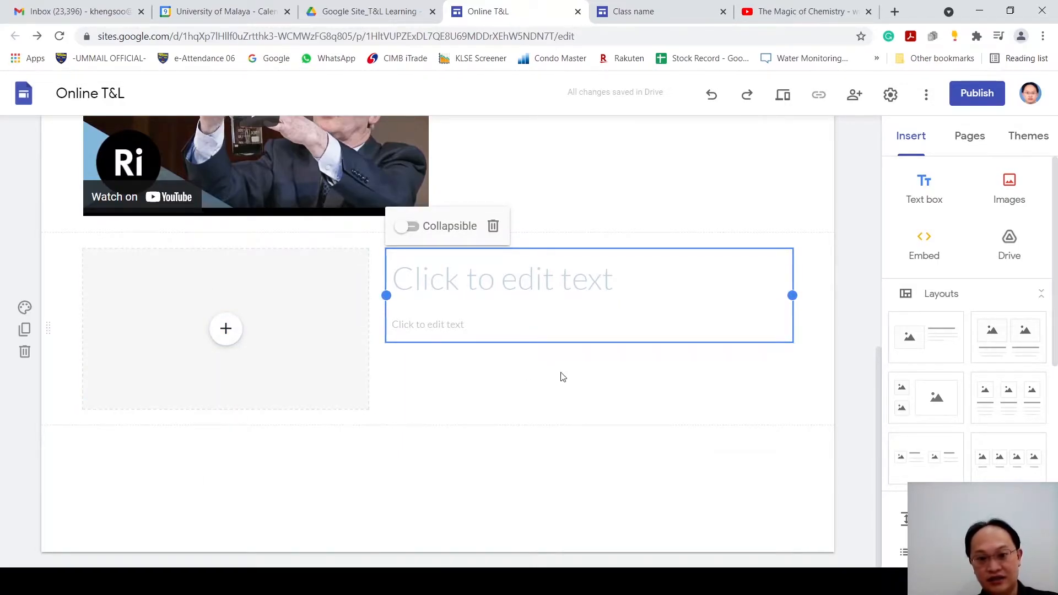
Step: Add an empty text box in the blank space beside the embedded chemistry video
scroll(560, 376, "up", 5)
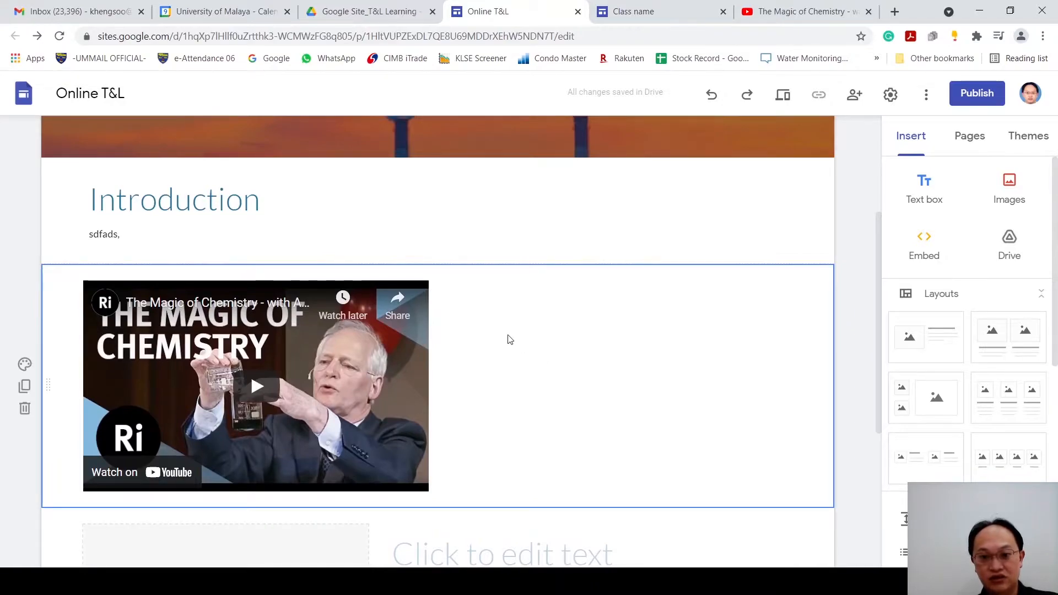
double_click(509, 338)
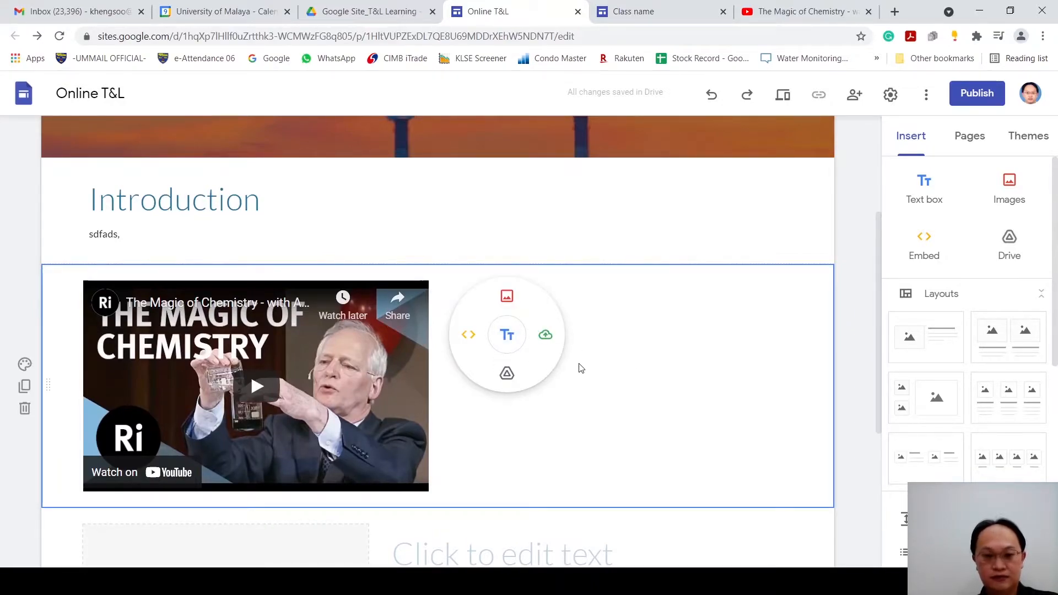
left_click(519, 341)
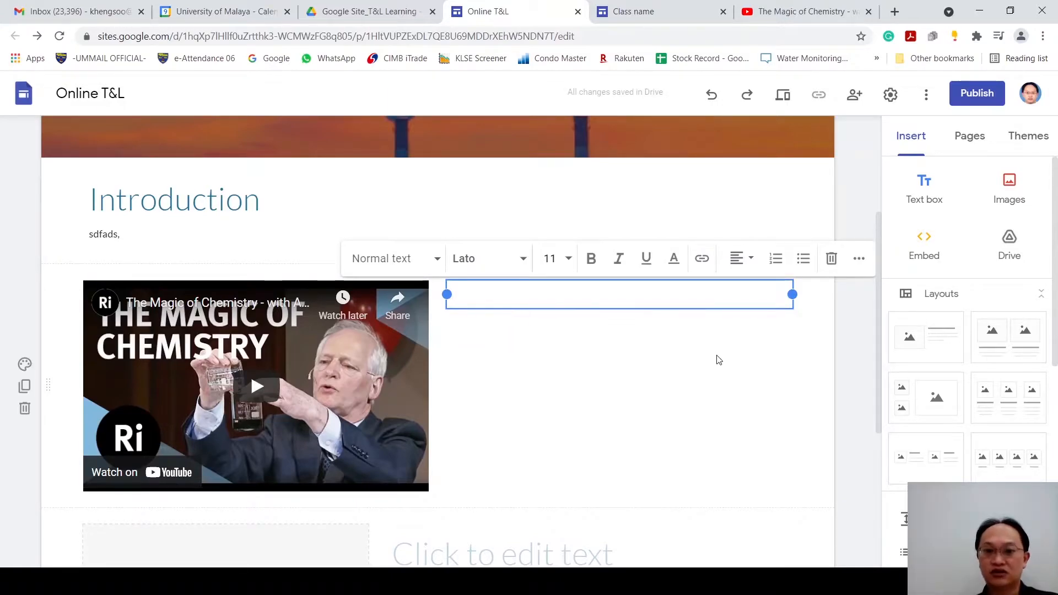
left_click(859, 357)
Step: Look at the Home page's properties, including the advanced custom path option, and leave them as they are
scroll(785, 364, "up", 4)
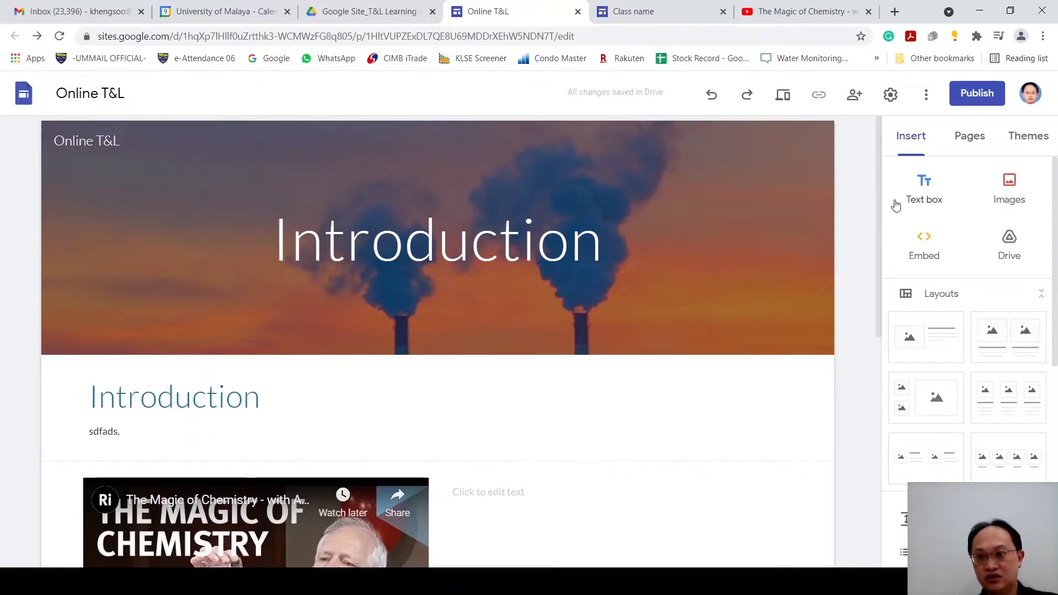
left_click(973, 145)
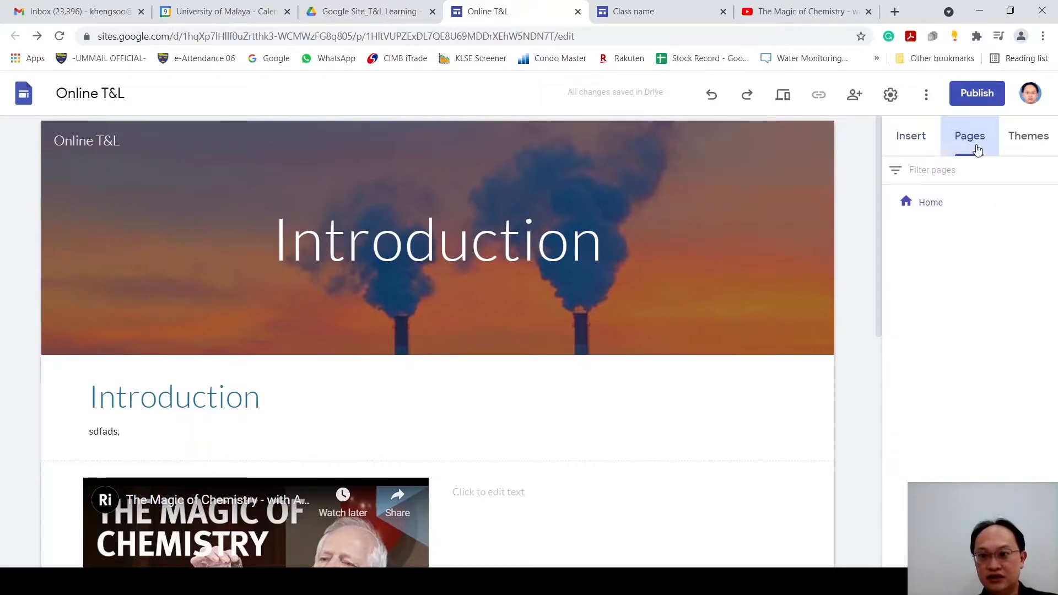
left_click(929, 207)
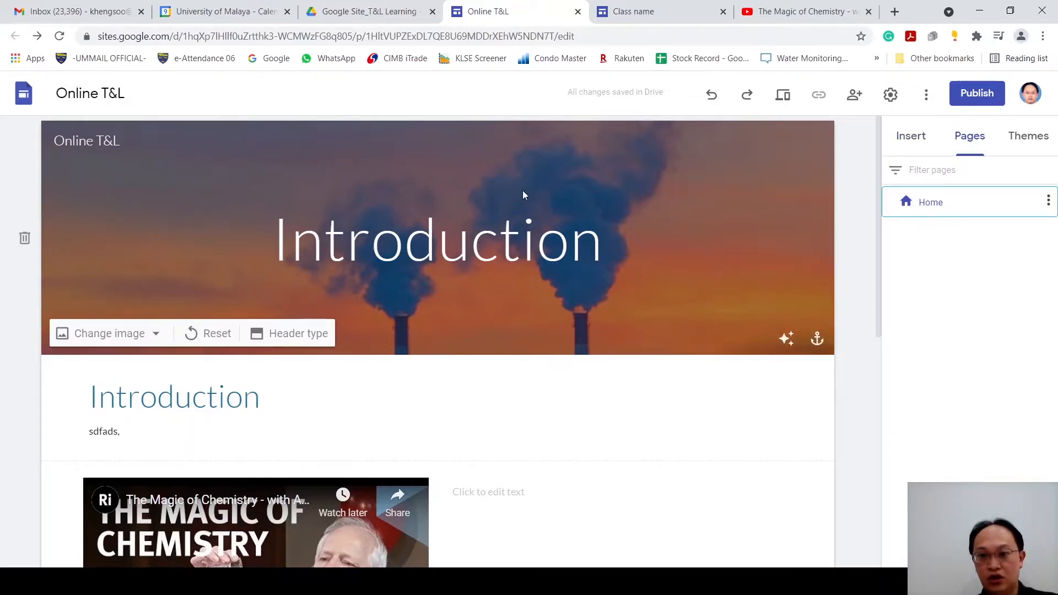
left_click(1049, 204)
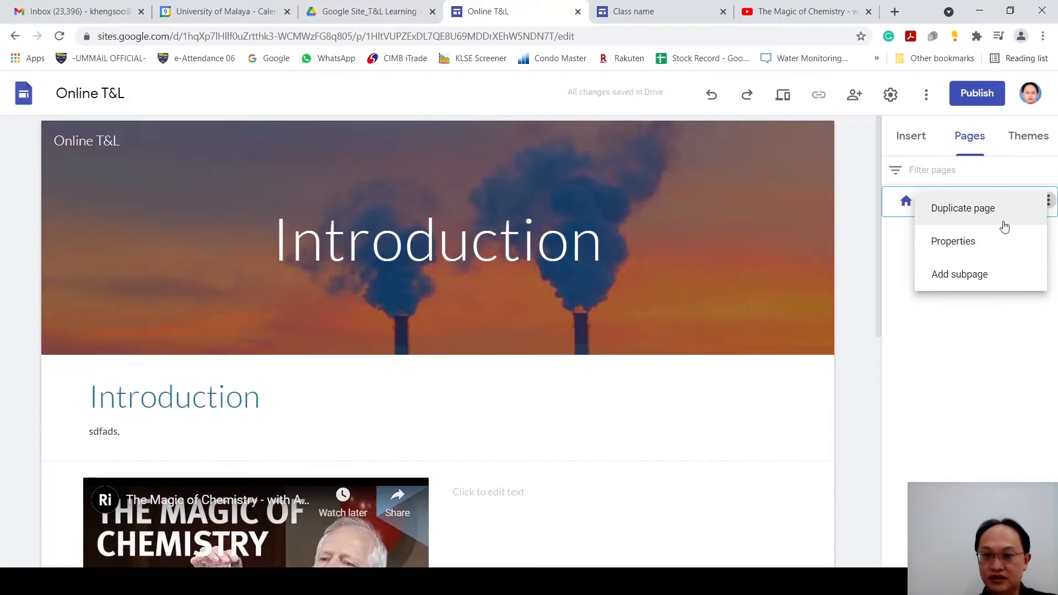
left_click(1017, 258)
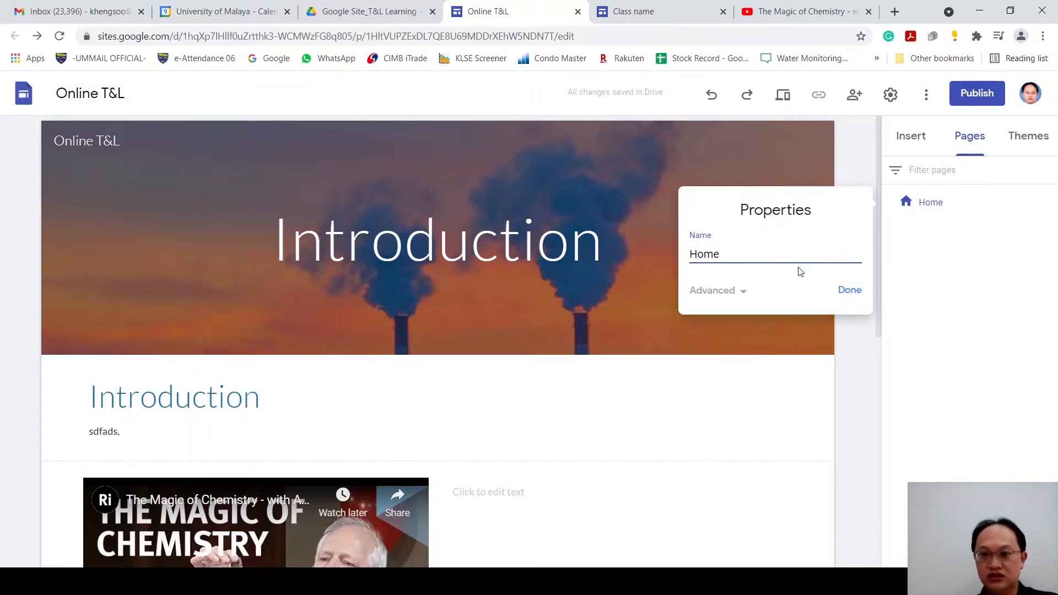
left_click(721, 290)
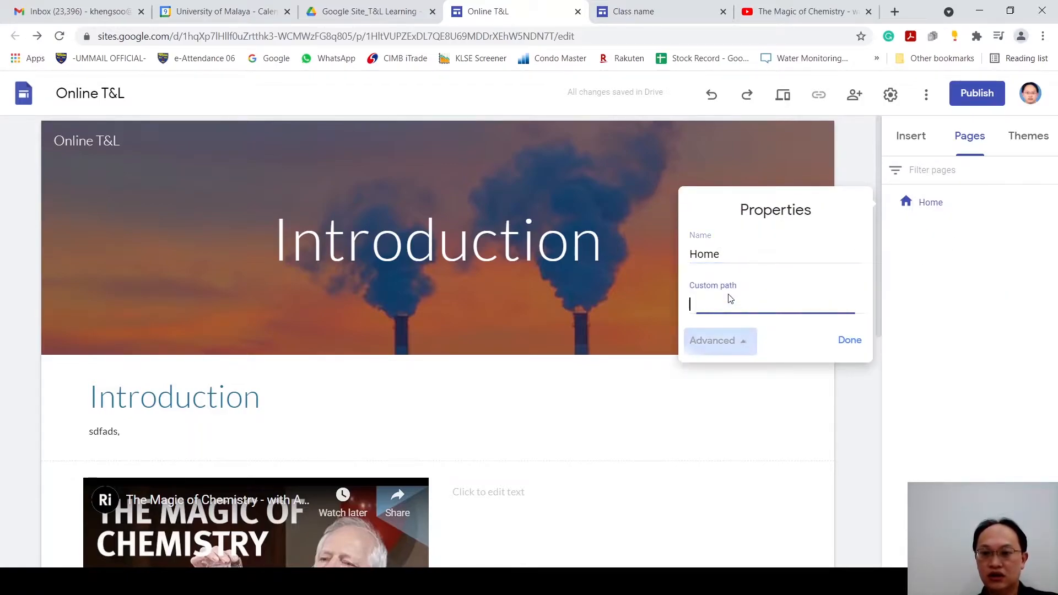
left_click(741, 340)
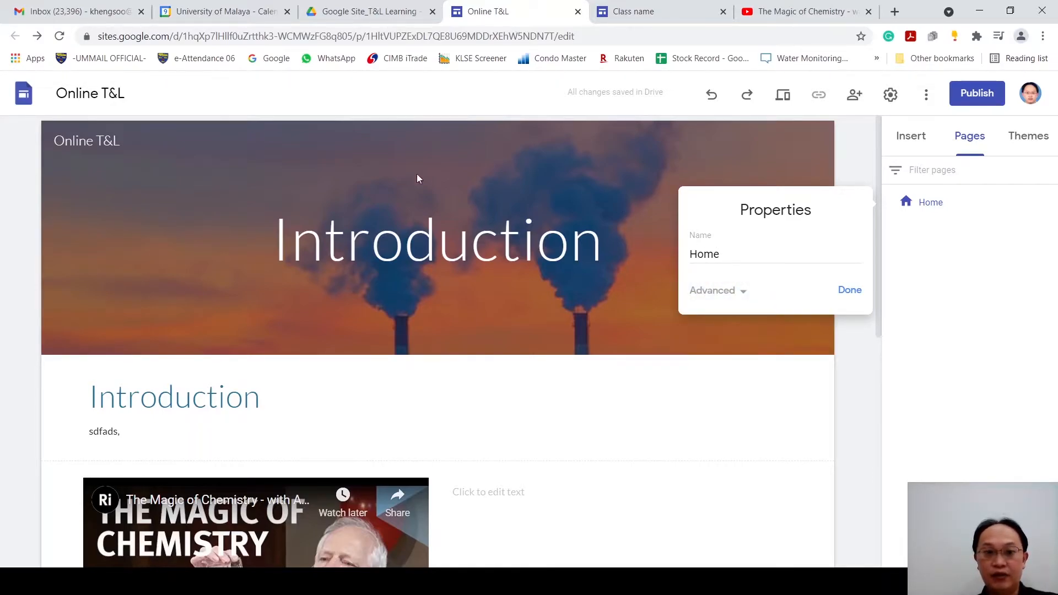
left_click(887, 293)
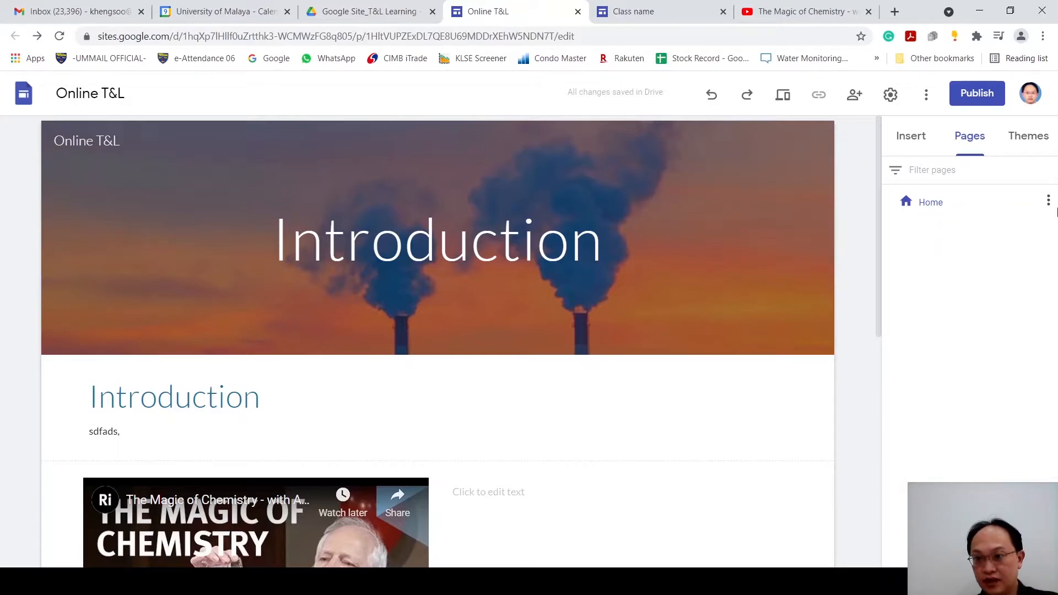
Step: Add a subpage named Chapter 1 under Home, view it, and return to the Home page
left_click(1048, 200)
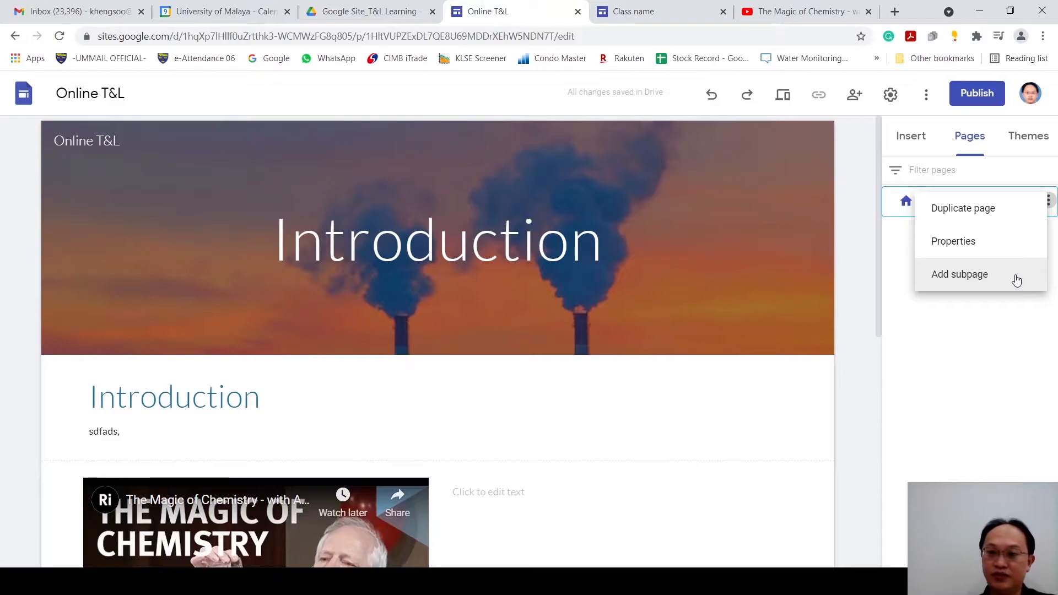
left_click(1017, 281)
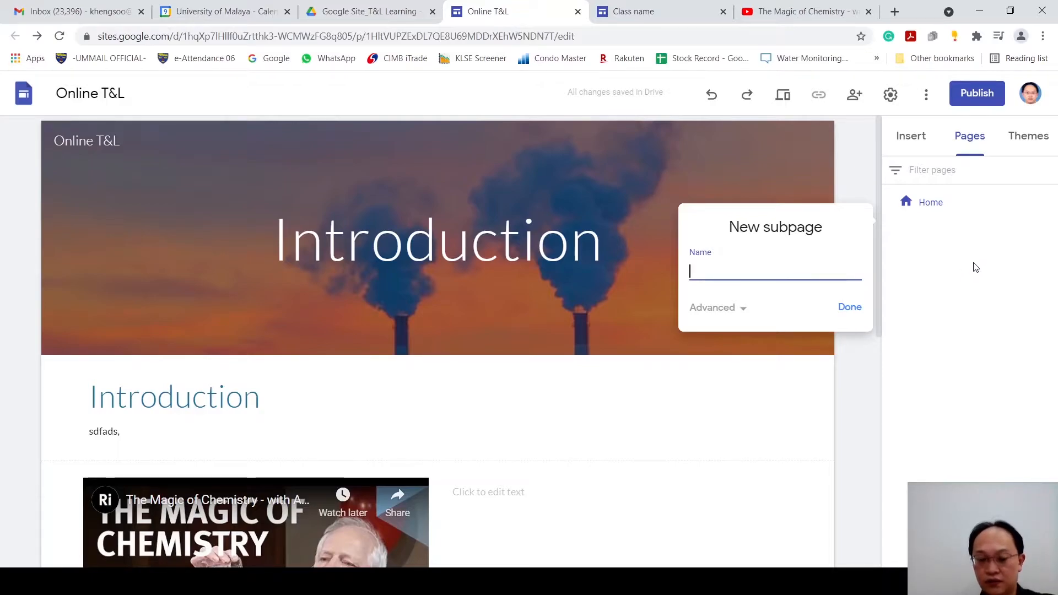
type("c")
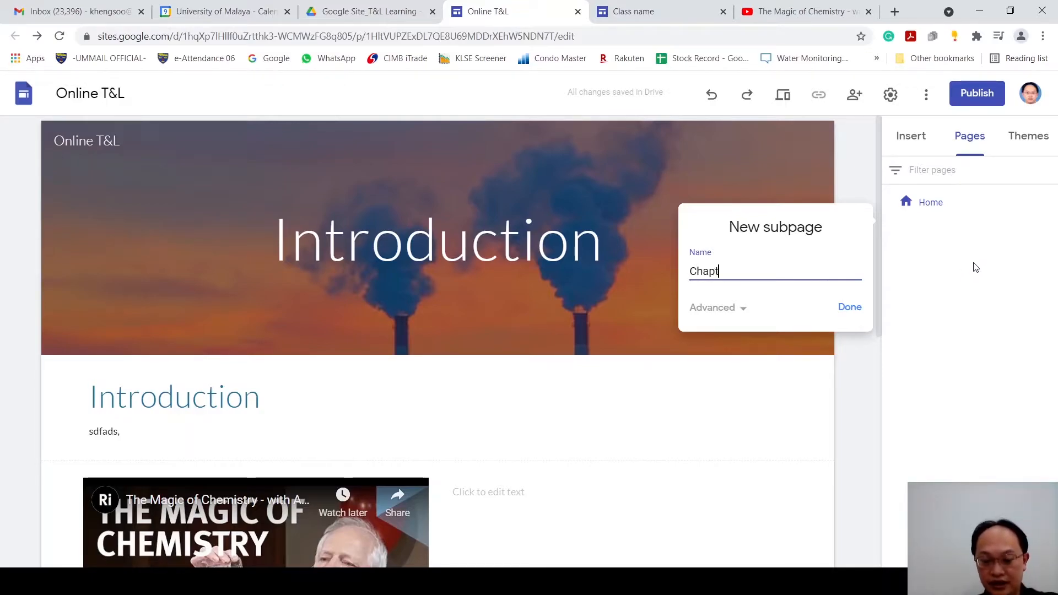
type("hapter 1")
left_click(845, 306)
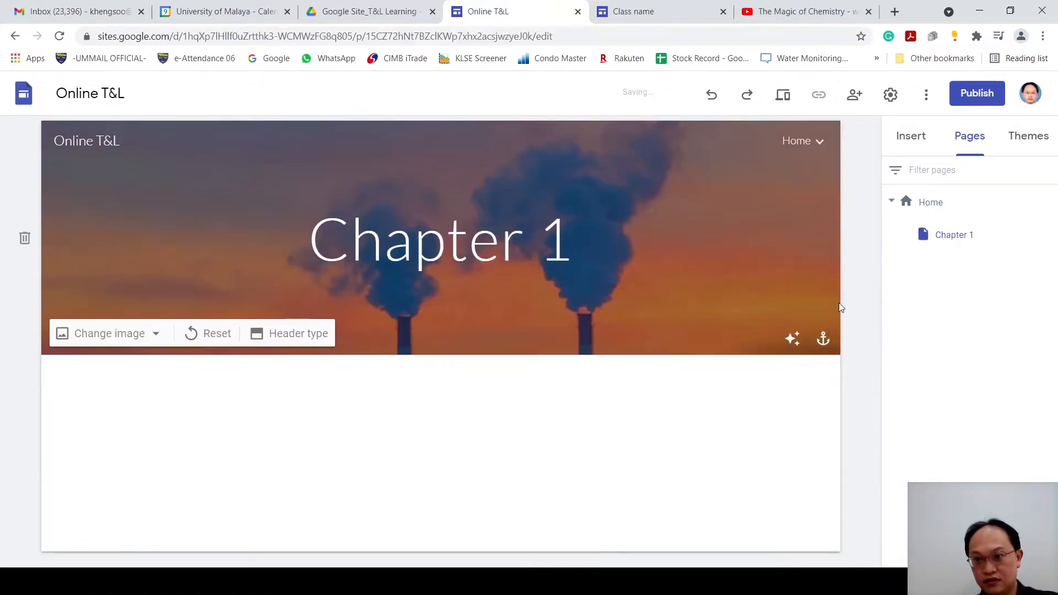
left_click(956, 243)
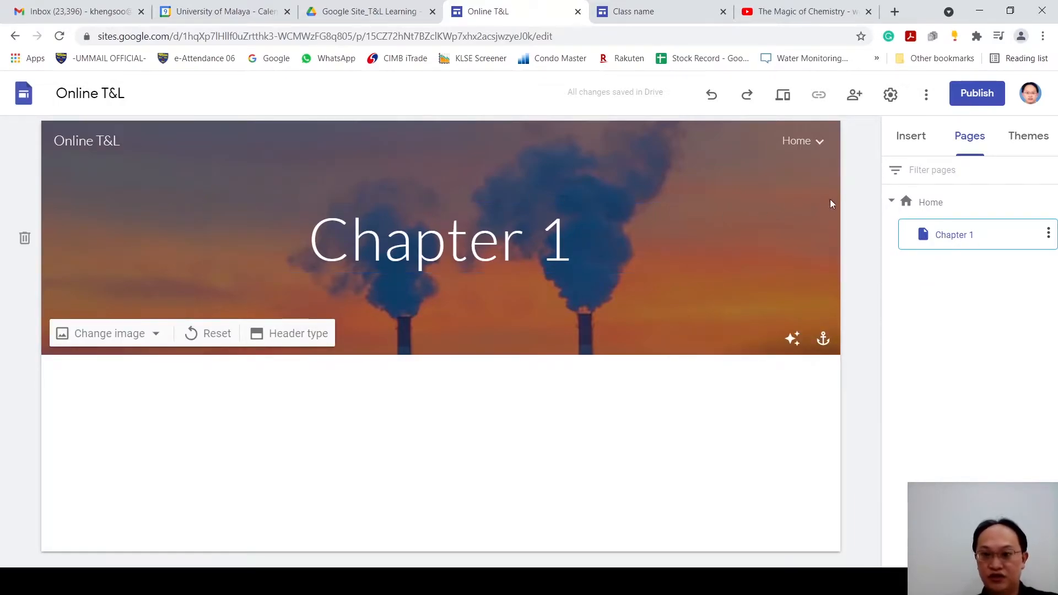
left_click(936, 211)
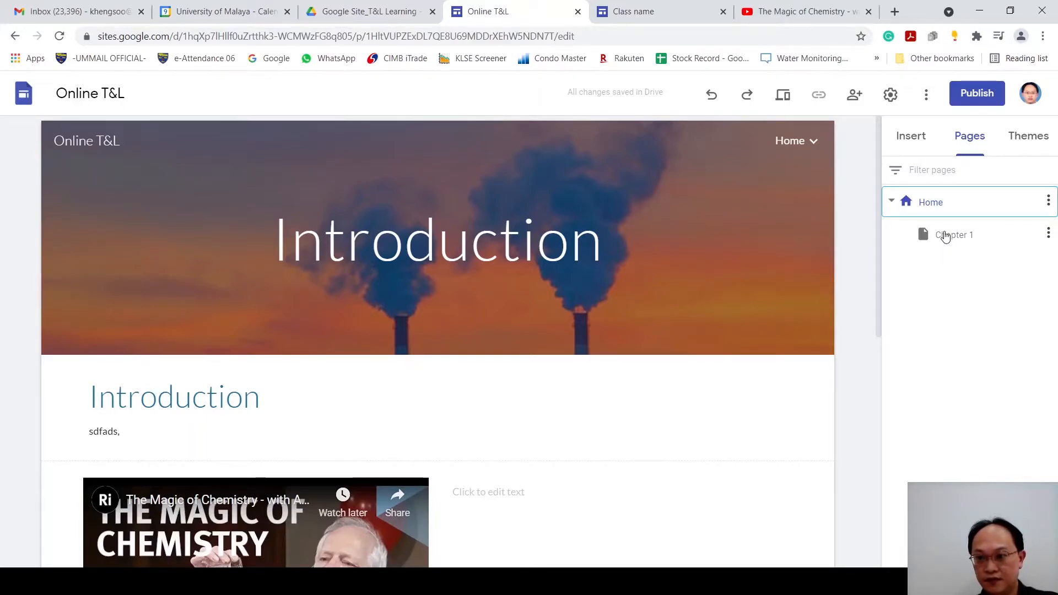
Step: Add a subpage named Chapter 1.1 under Chapter 1 and expand Chapter 1 in the header's Home navigation list
left_click(945, 236)
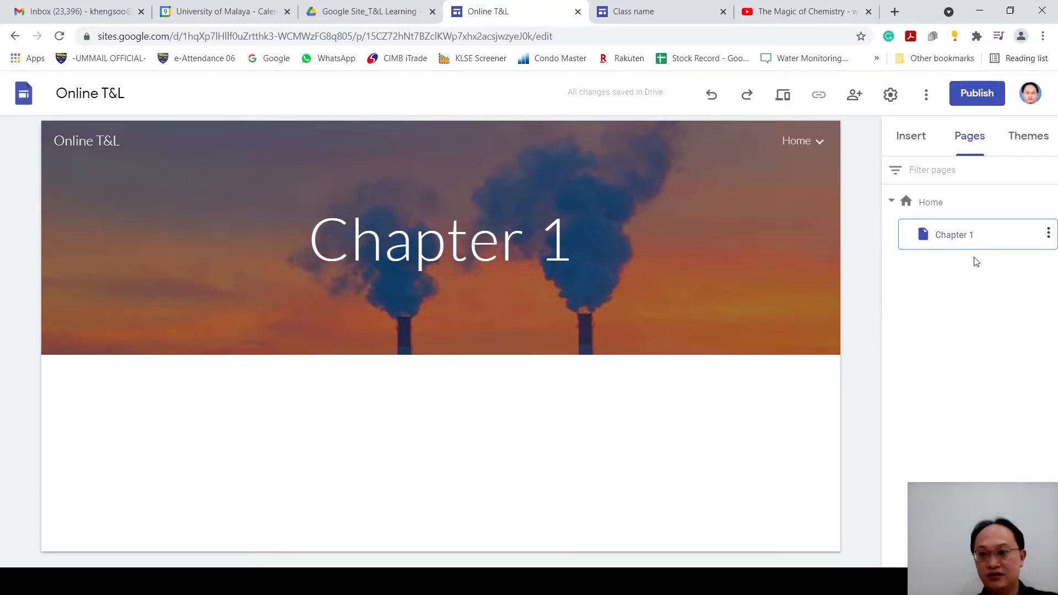
left_click(1048, 233)
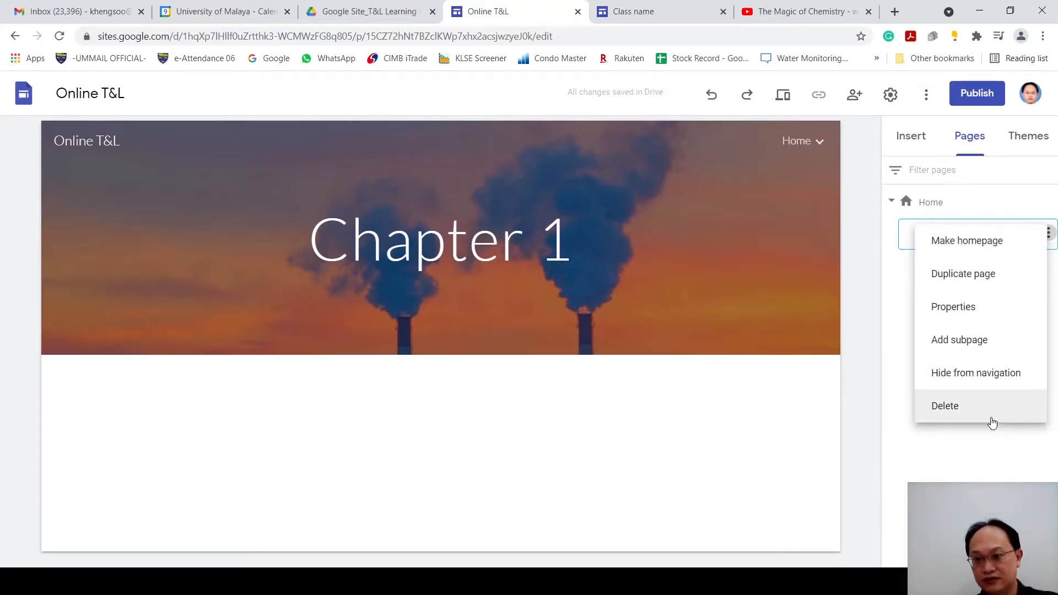
left_click(985, 353)
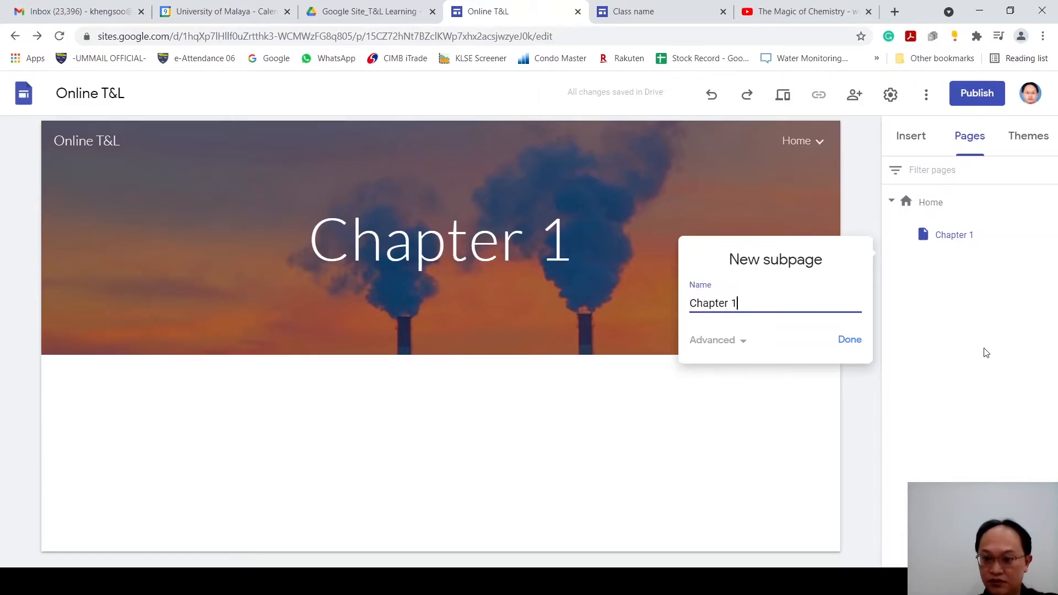
left_click(854, 341)
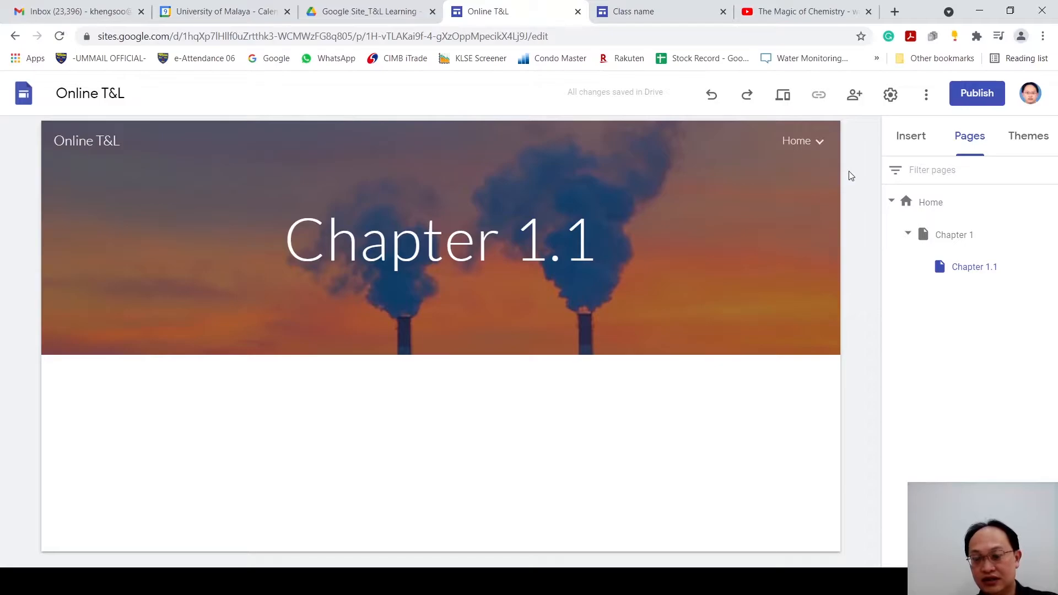
mouse_move(819, 144)
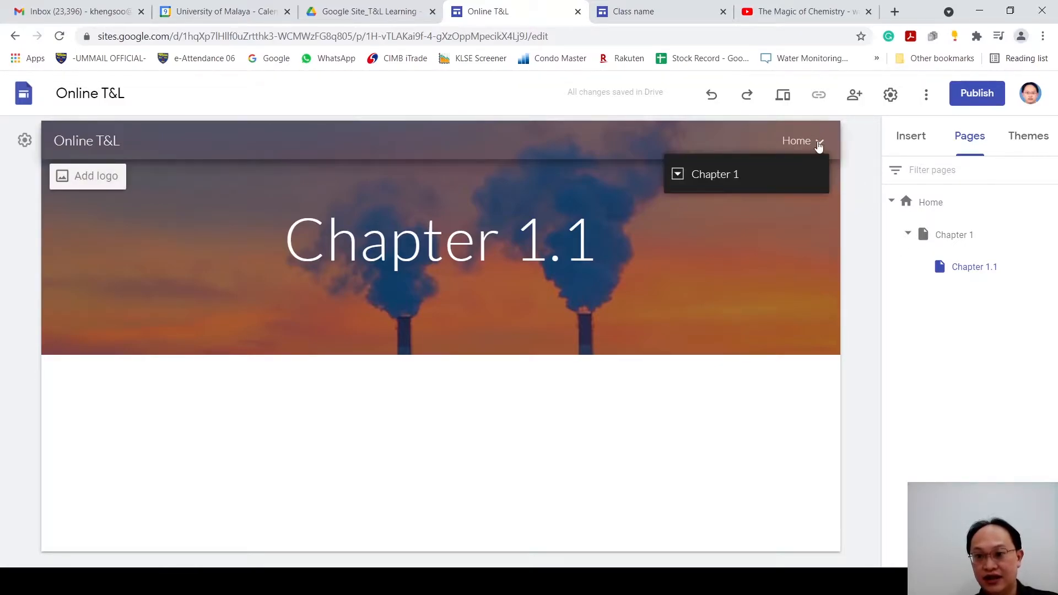
left_click(676, 174)
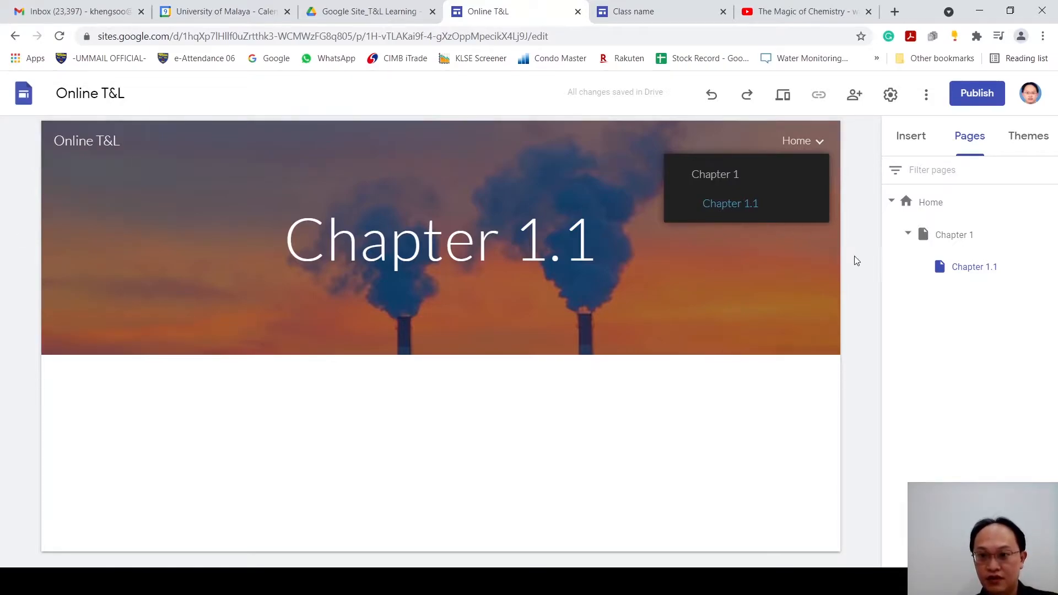
Step: Try the Diplomat and Impression themes on the site and reapply the Simple theme
left_click(1030, 143)
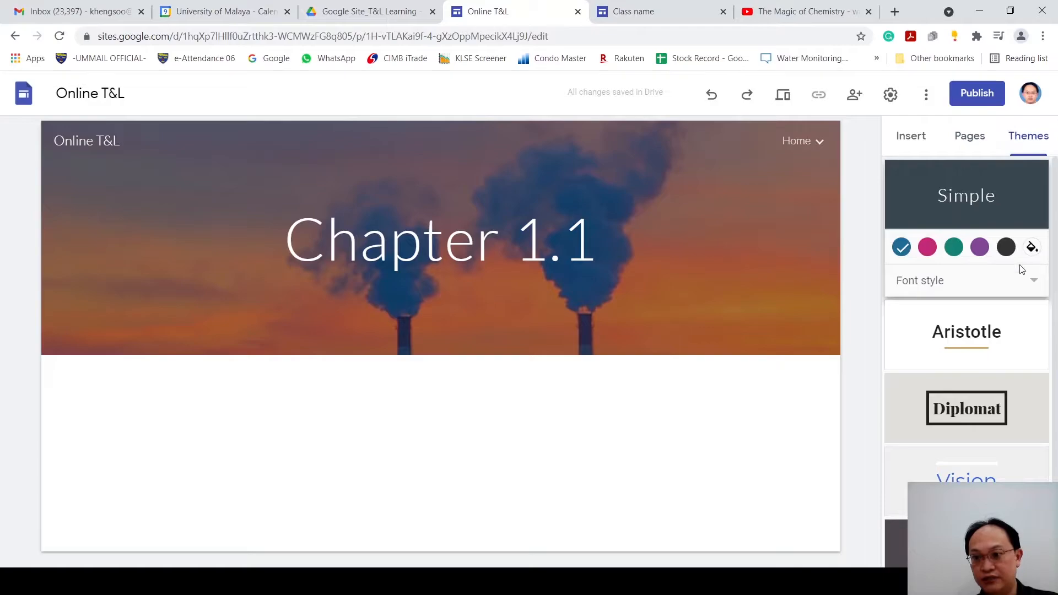
left_click(1002, 423)
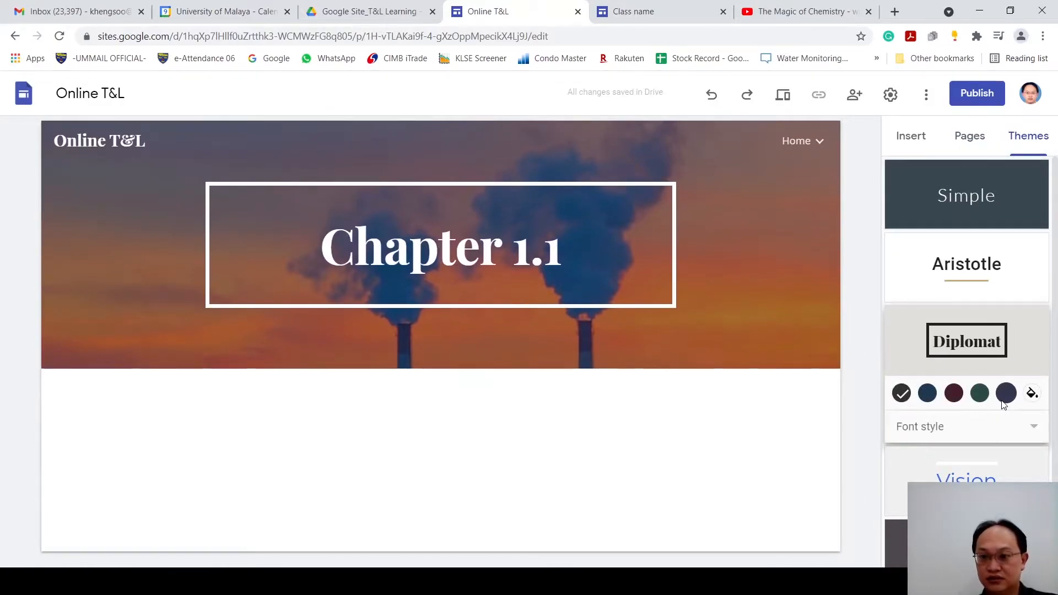
scroll(973, 444, "down", 2)
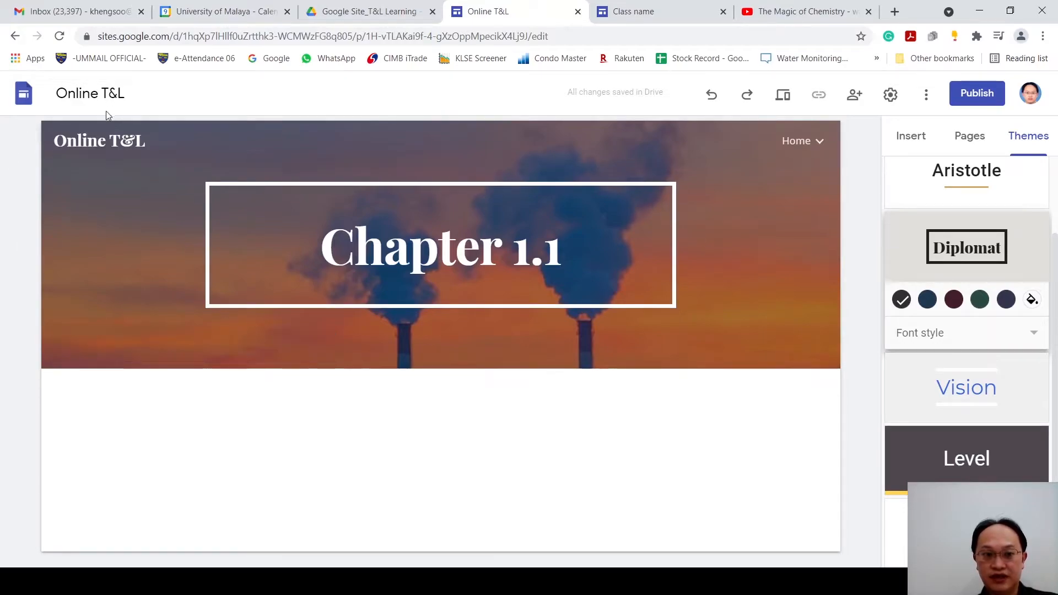
left_click(967, 529)
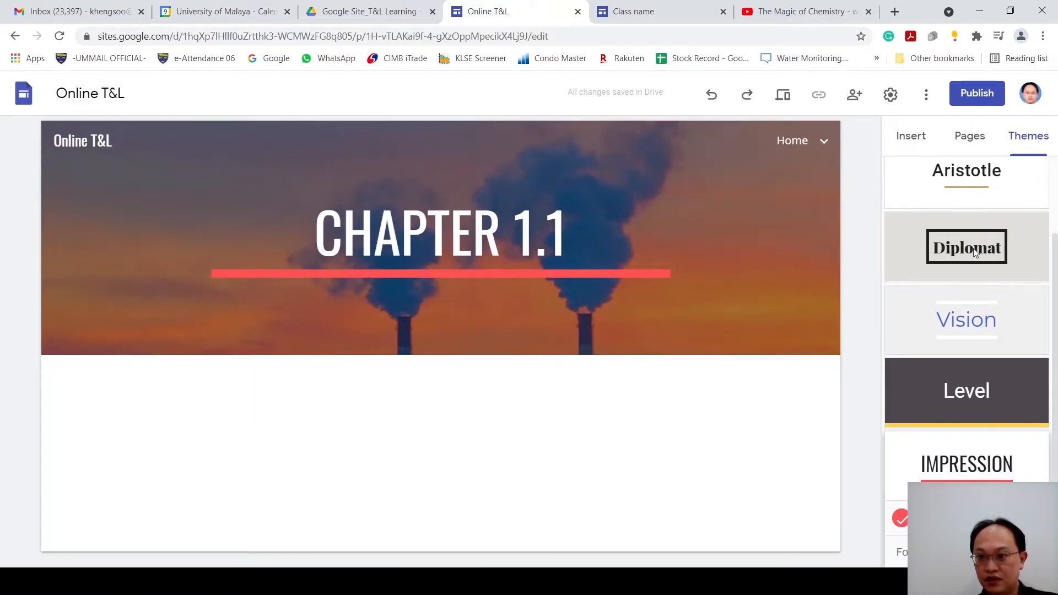
scroll(976, 251, "up", 2)
left_click(964, 199)
Step: Return to the Chapter 1 page and look through the insertable elements and the header's page navigation
left_click(912, 136)
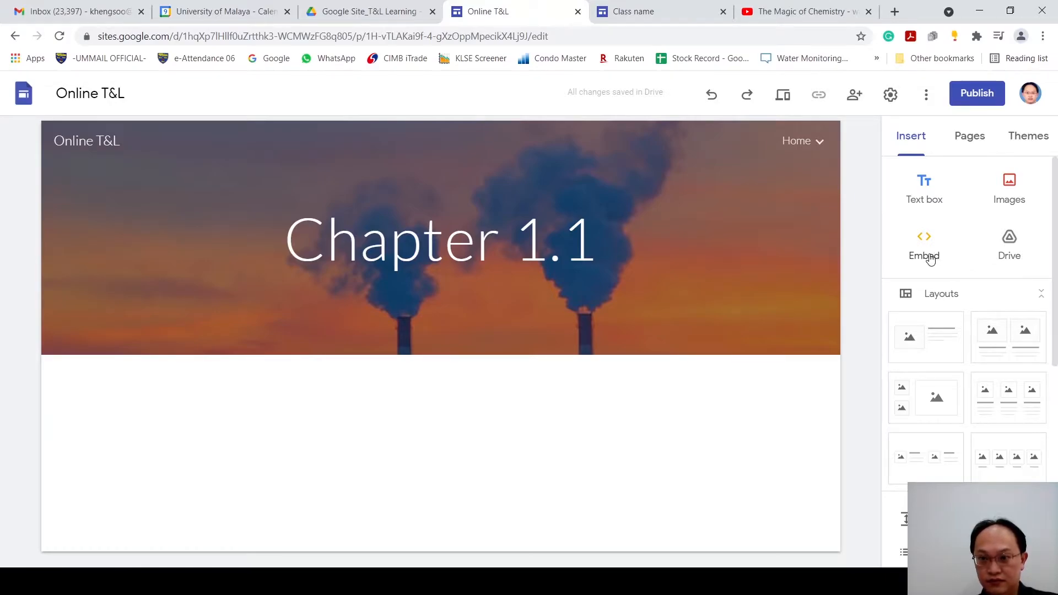
left_click(980, 144)
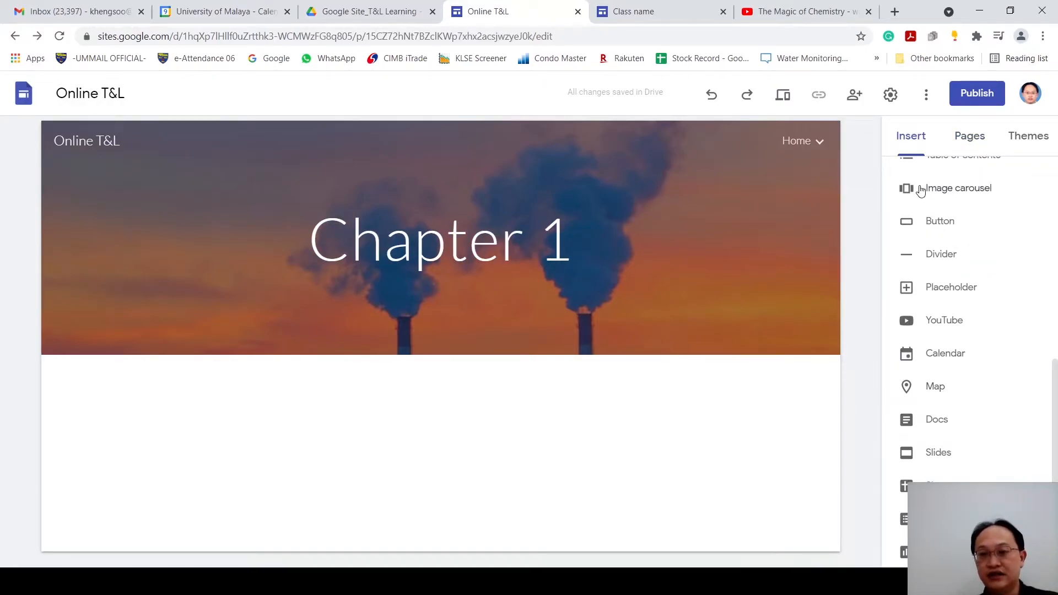
mouse_move(815, 141)
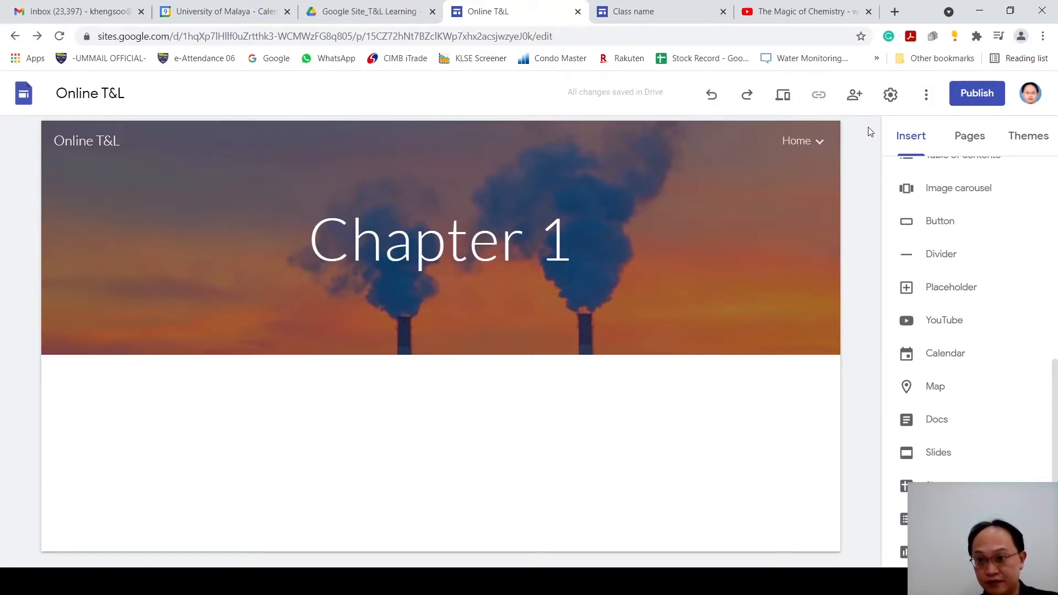
Step: Set the site's navigation mode to Side, preview the Chapter 1 page, and return to editing
left_click(891, 98)
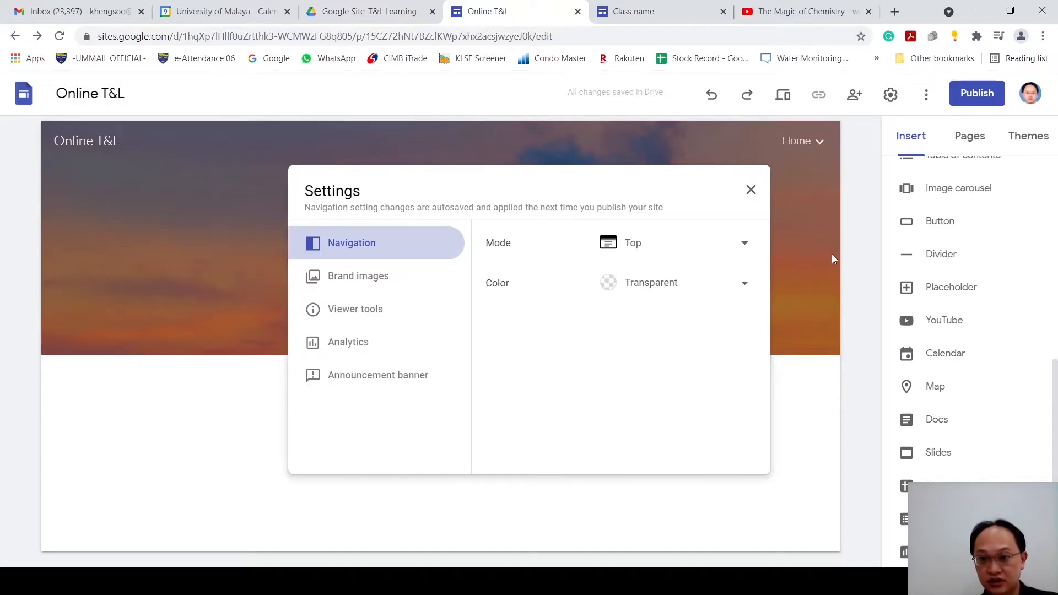
left_click(753, 245)
left_click(687, 279)
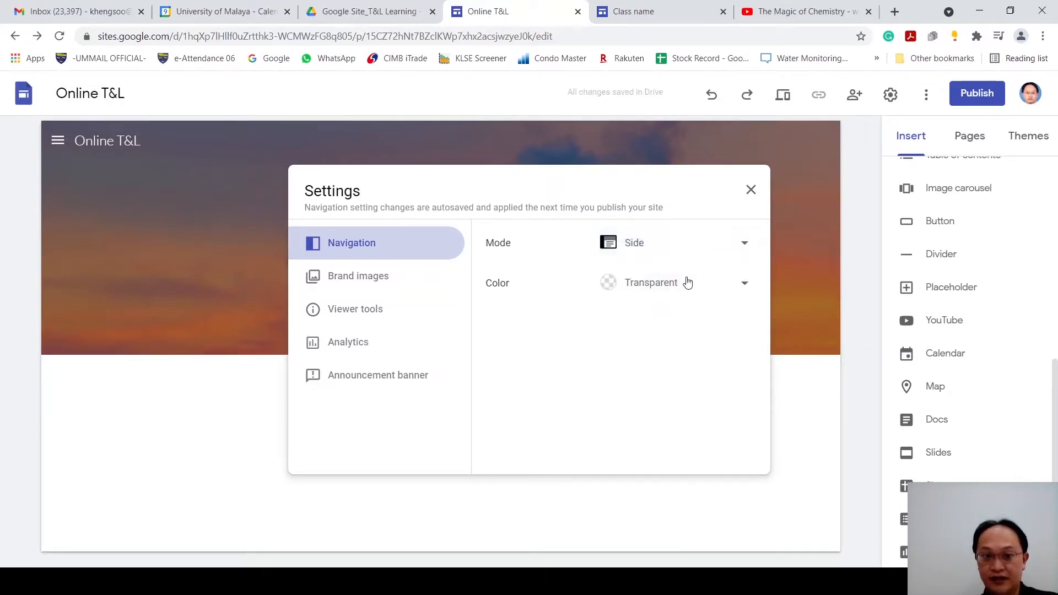
left_click(751, 190)
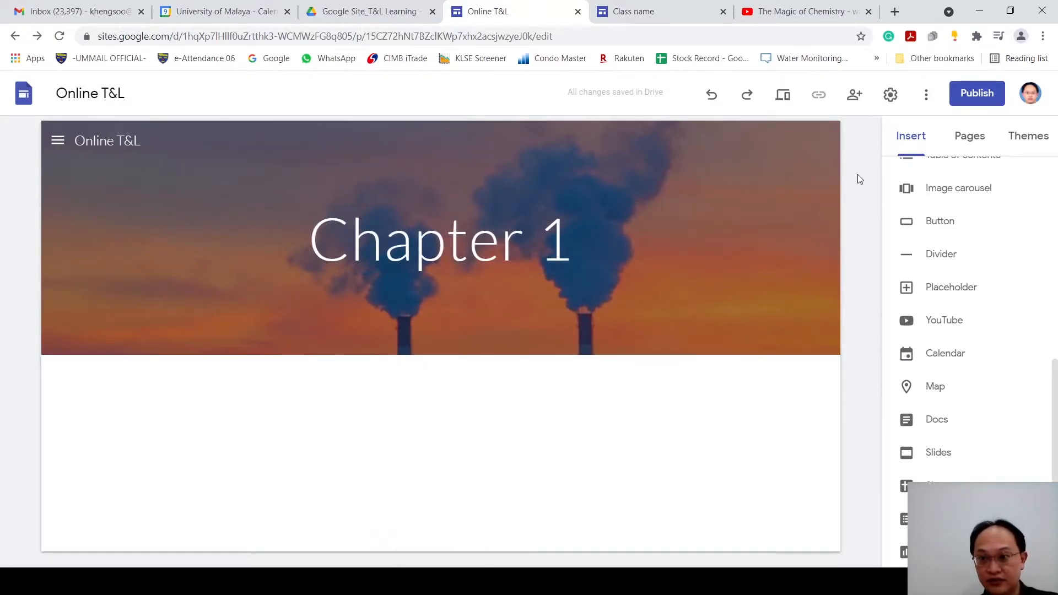
left_click(783, 98)
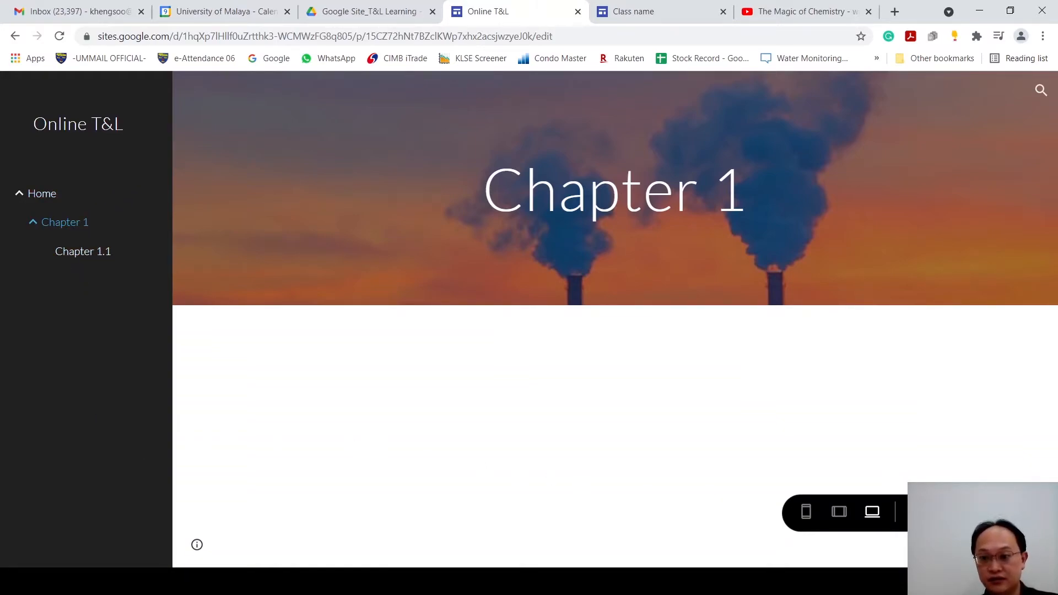
left_click(919, 512)
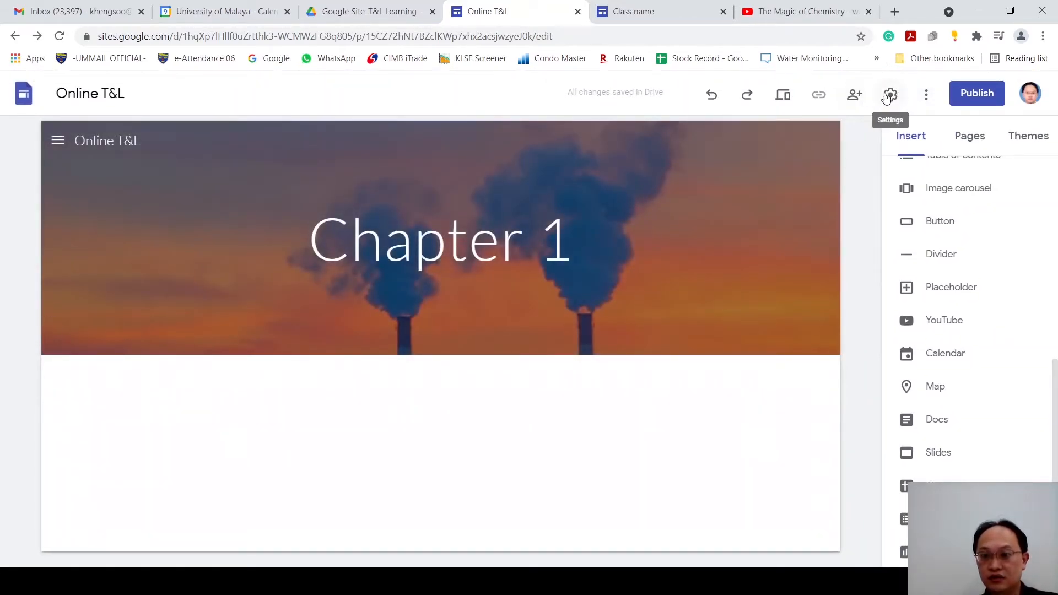
Step: Set the site's navigation mode back to Top
left_click(891, 96)
left_click(683, 245)
left_click(673, 220)
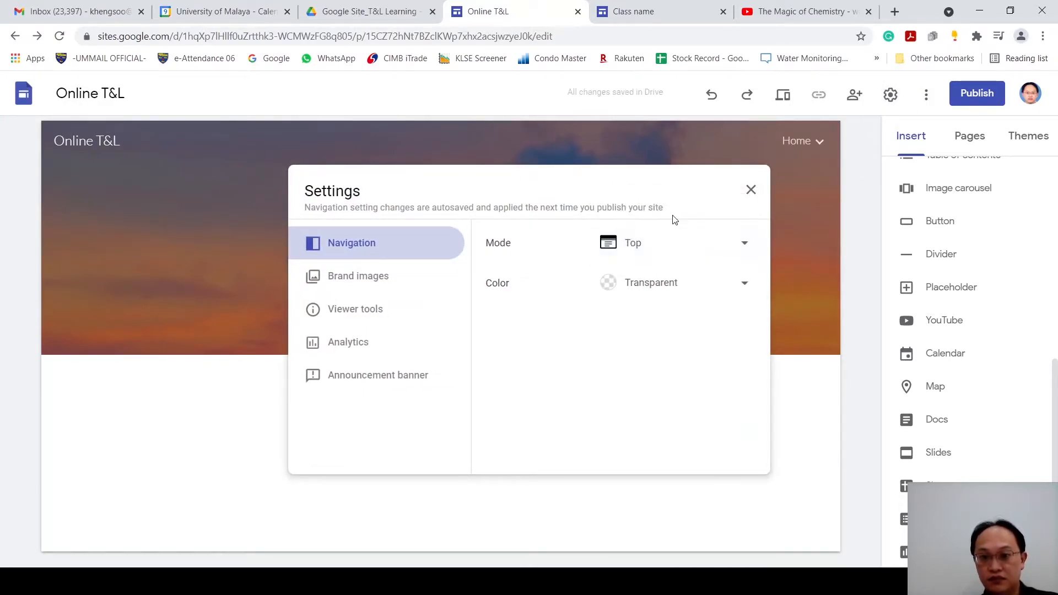
left_click_drag(639, 176, 671, 252)
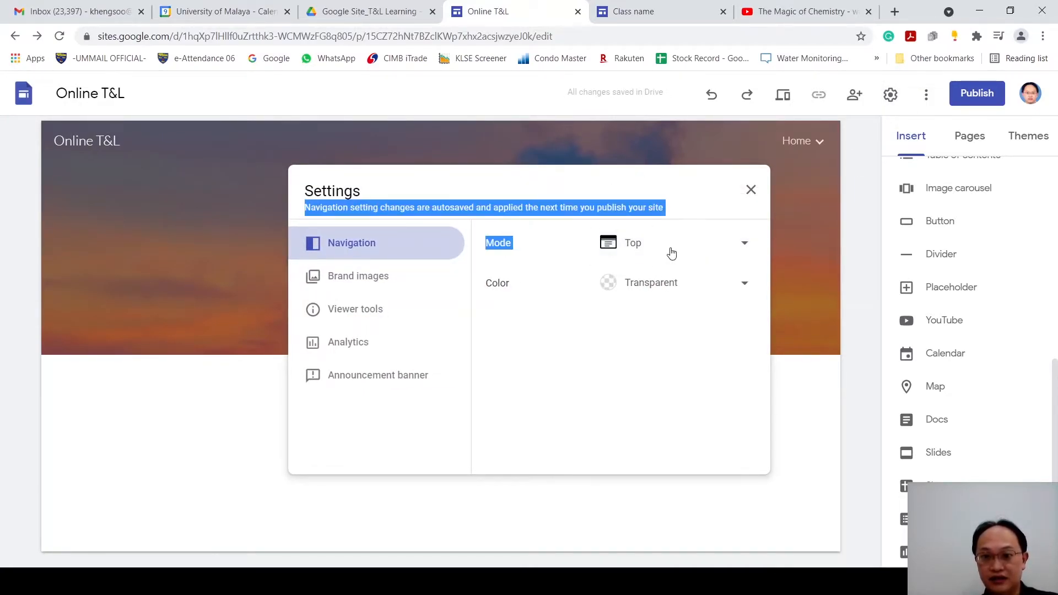
left_click(661, 184)
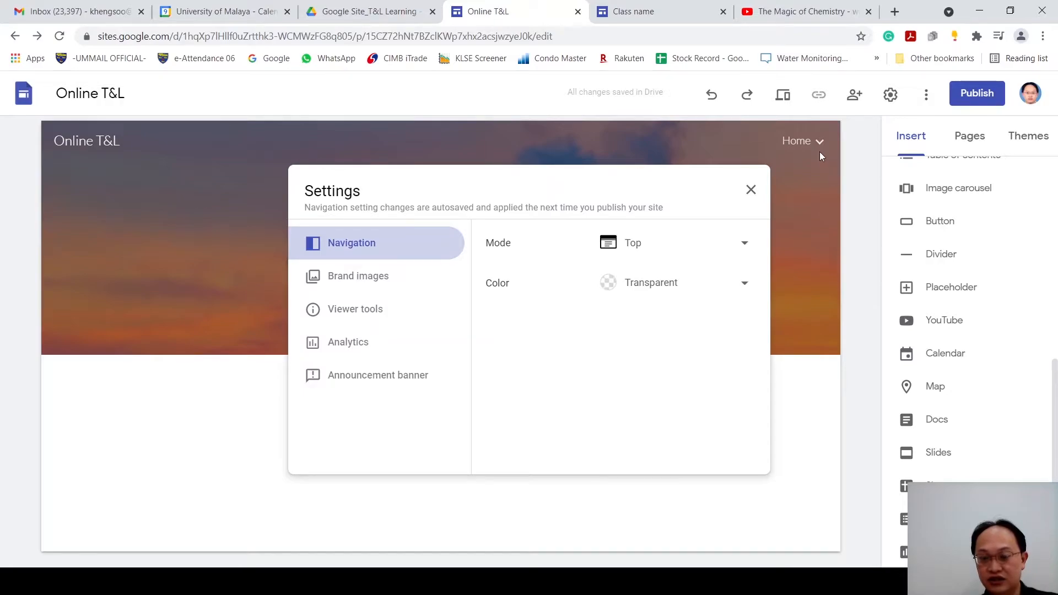
Step: Try White and Black as the site's navigation color and return it to Transparent
left_click(746, 283)
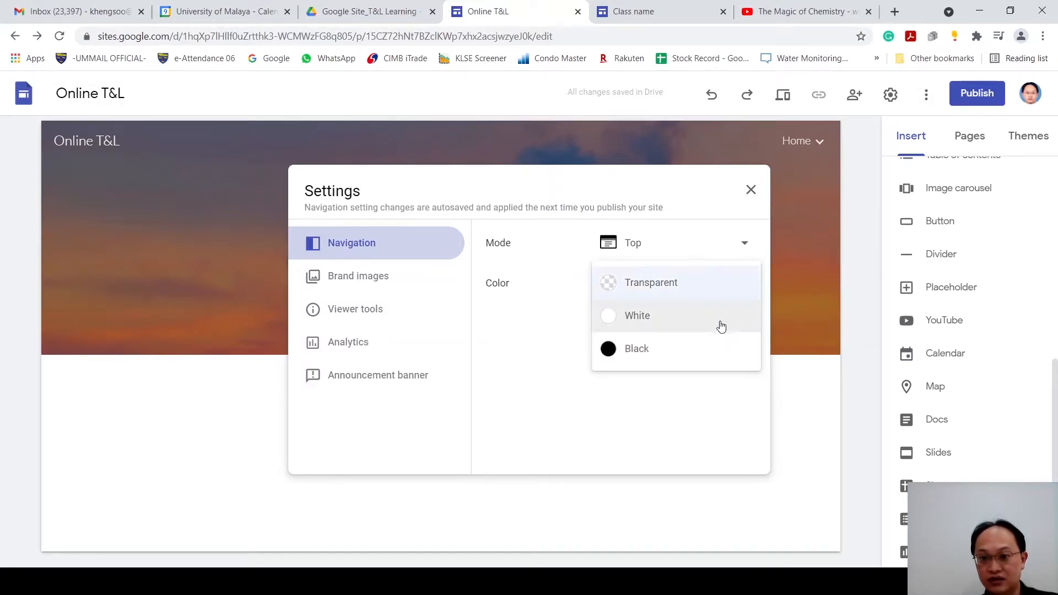
left_click(720, 329)
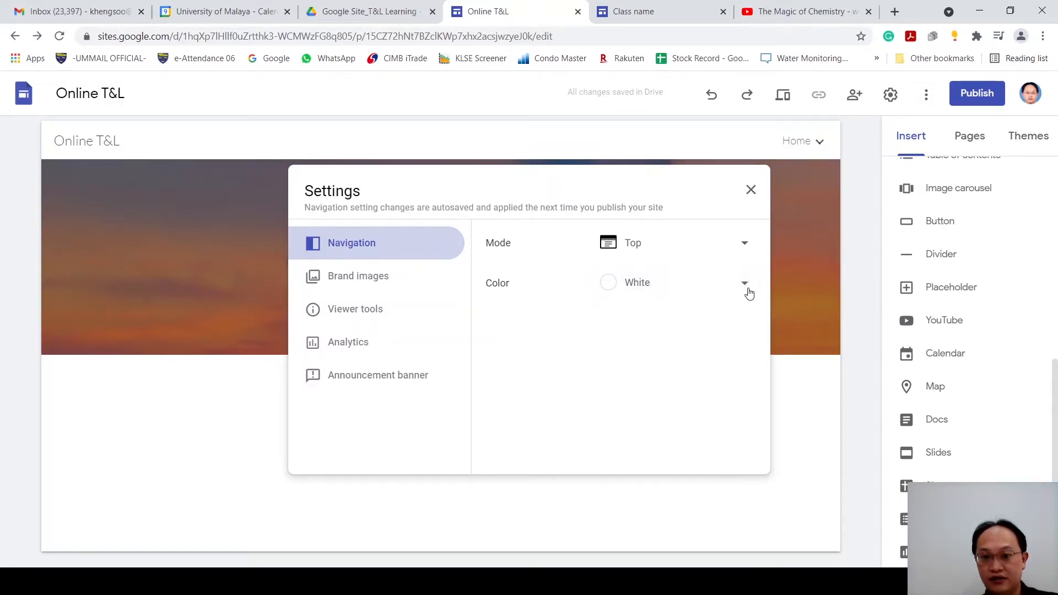
left_click(749, 293)
left_click(730, 321)
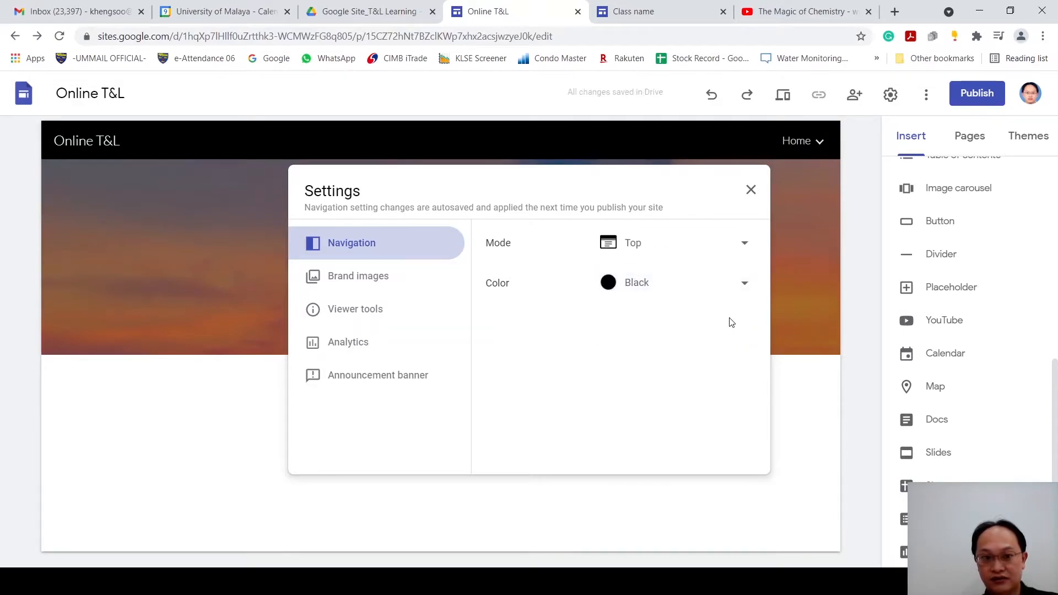
left_click(752, 190)
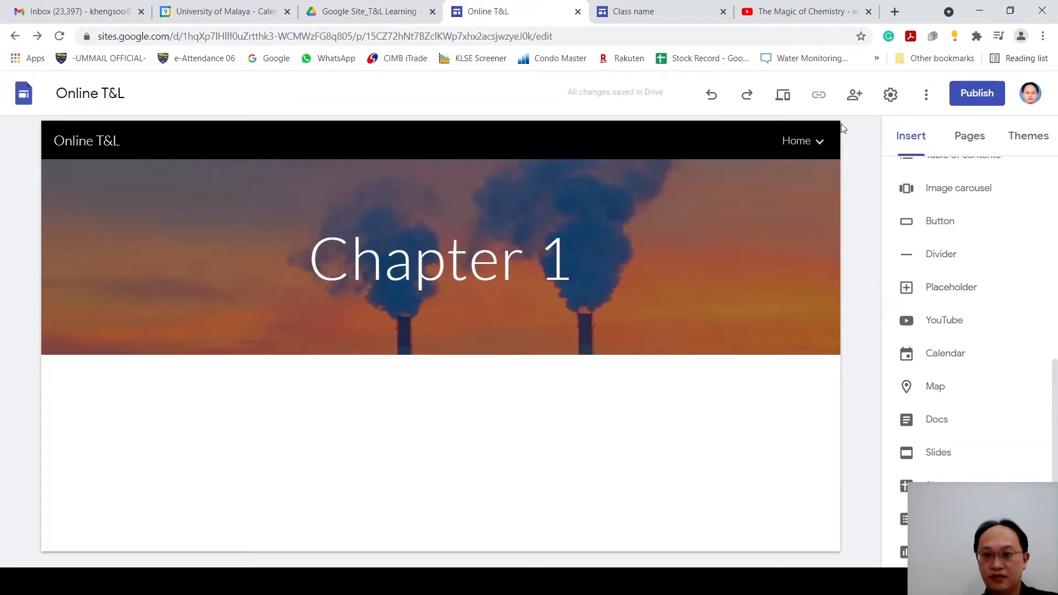
left_click(890, 95)
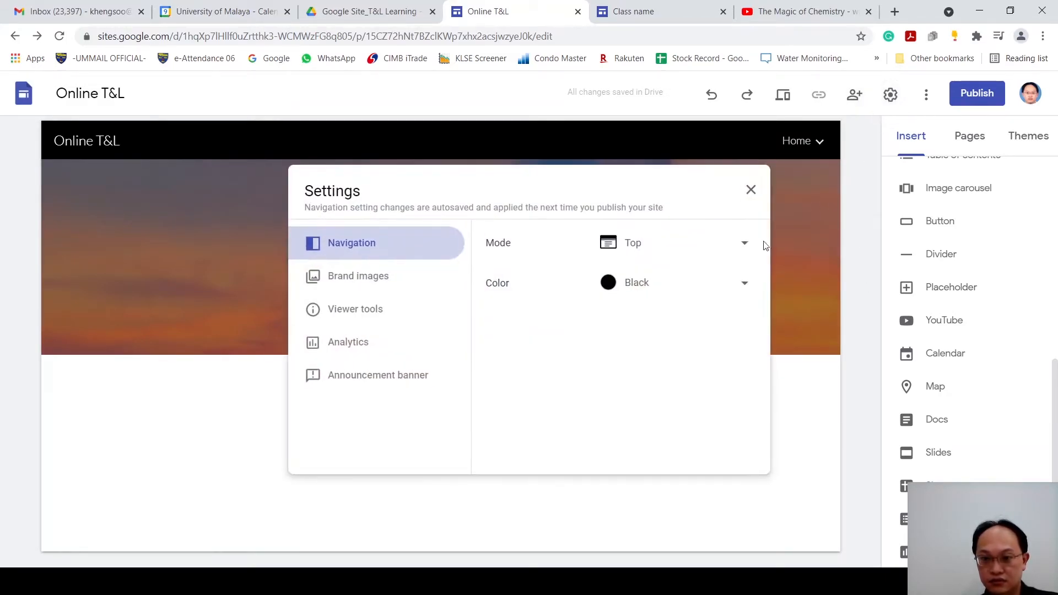
left_click(742, 287)
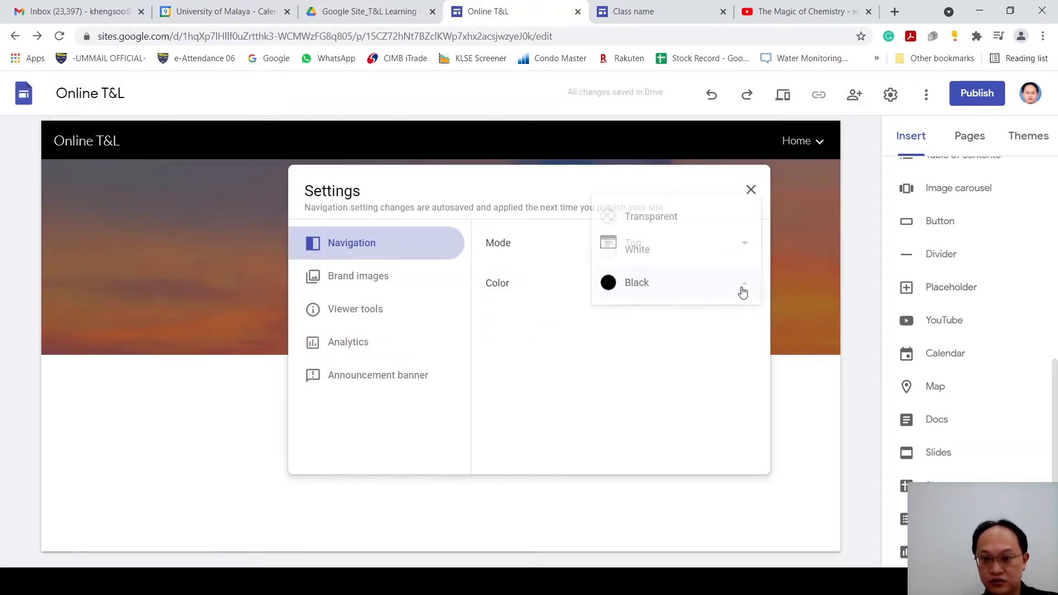
left_click(692, 220)
left_click(751, 190)
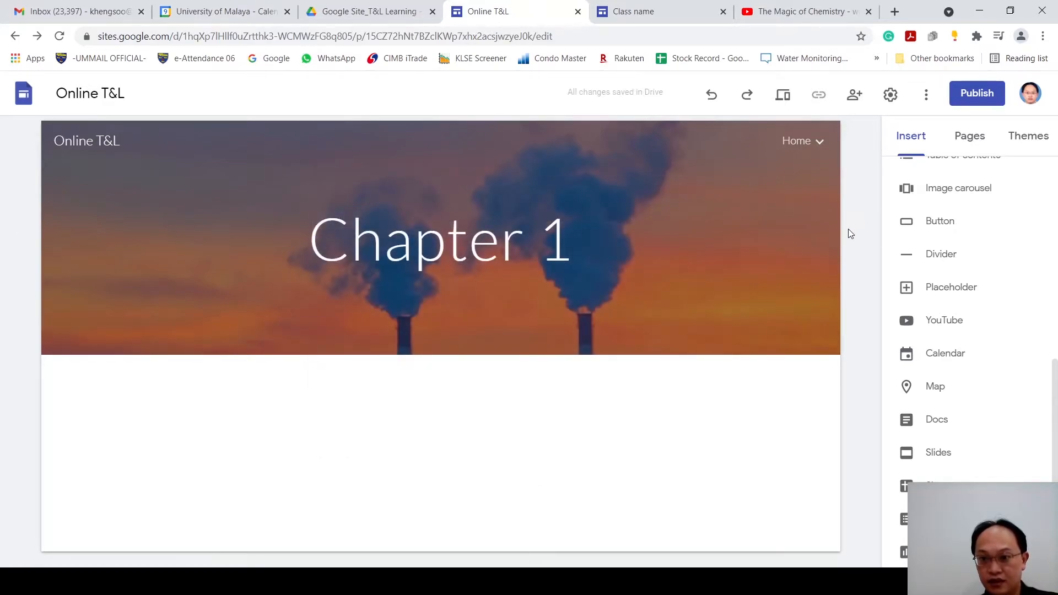
Step: Start an image carousel on the Chapter 1 page and open the picker for selecting existing images
scroll(926, 264, "up", 5)
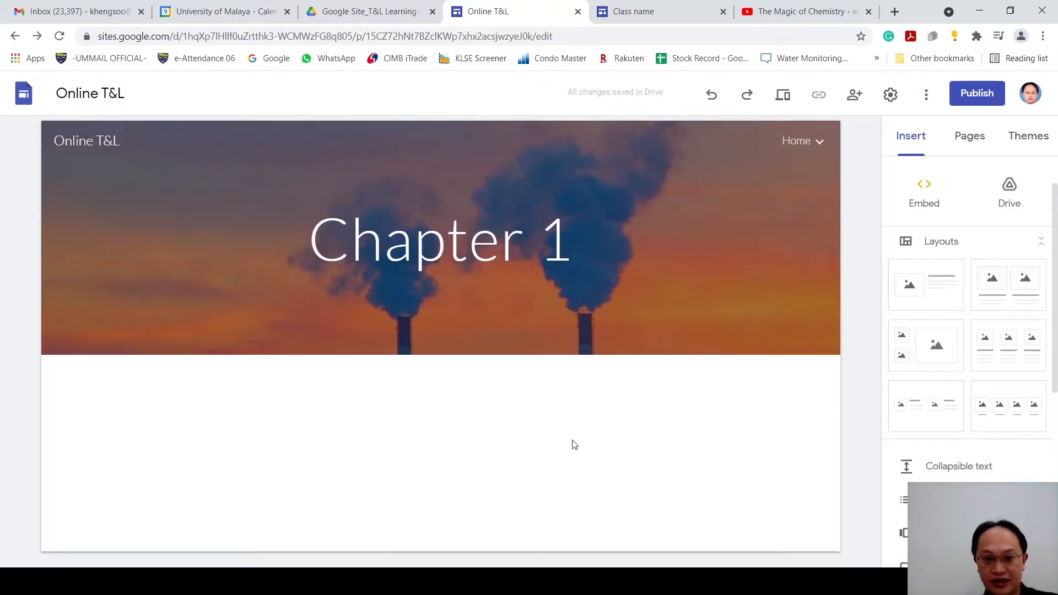
scroll(1054, 394, "down", 3)
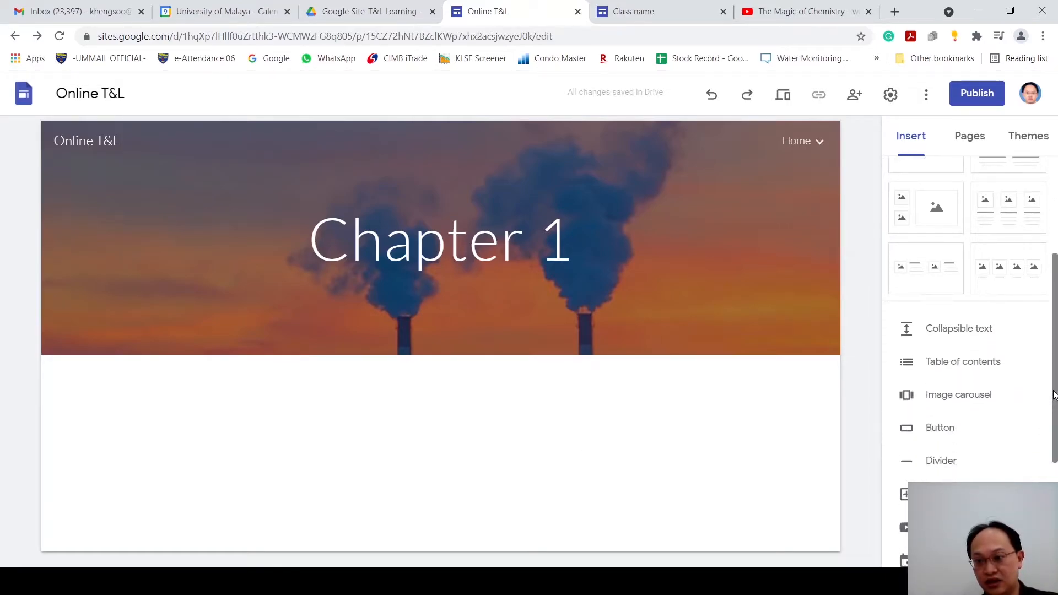
scroll(1055, 395, "down", 1)
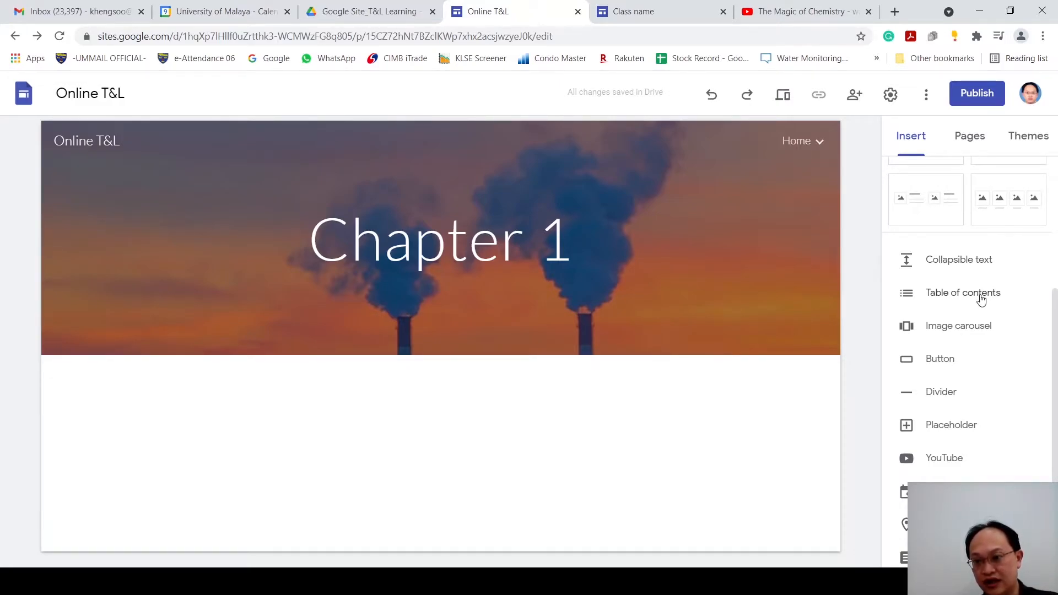
left_click(985, 333)
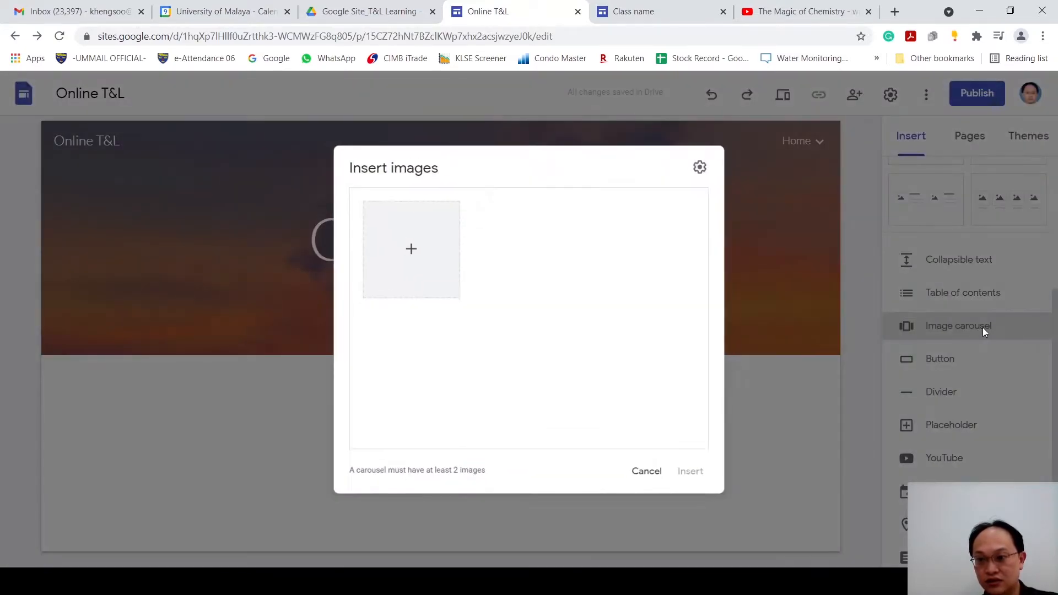
left_click(404, 245)
left_click(461, 322)
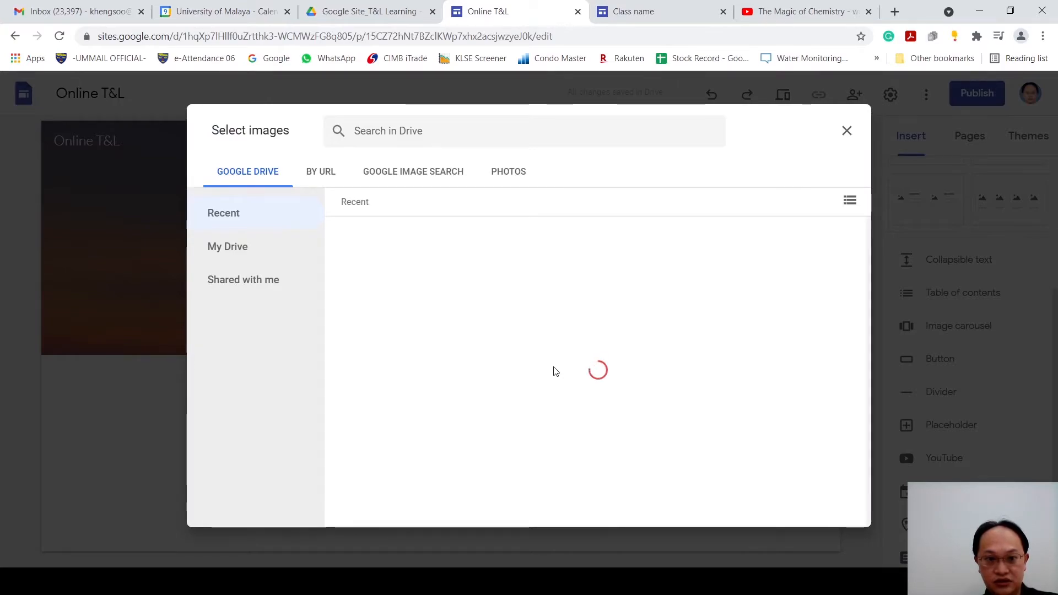
Step: Look at the By URL source and search Google Images for "Chemistry" to find carousel pictures
left_click(369, 176)
left_click(312, 178)
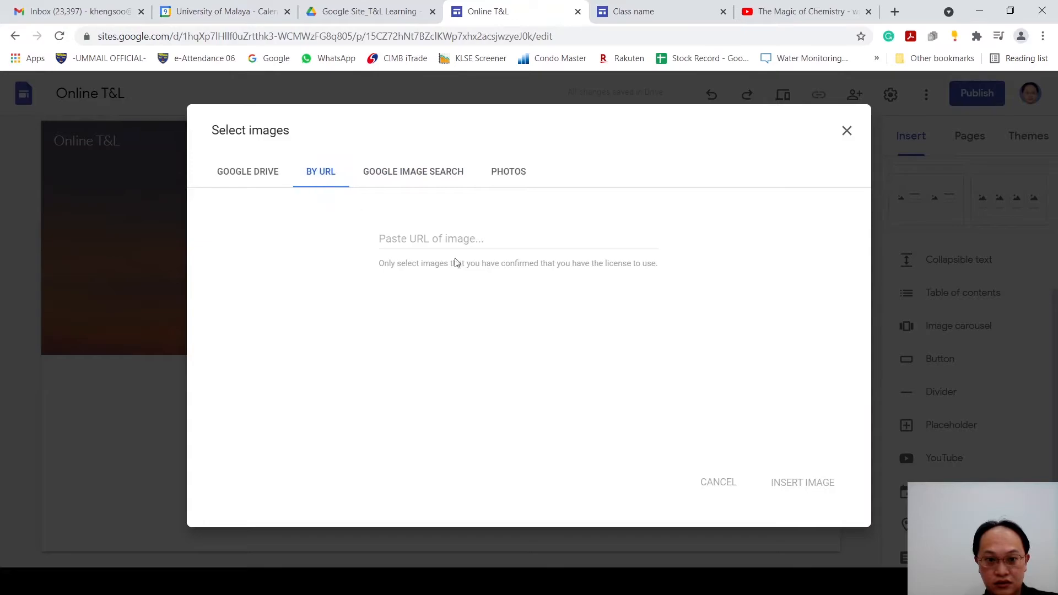
left_click(465, 179)
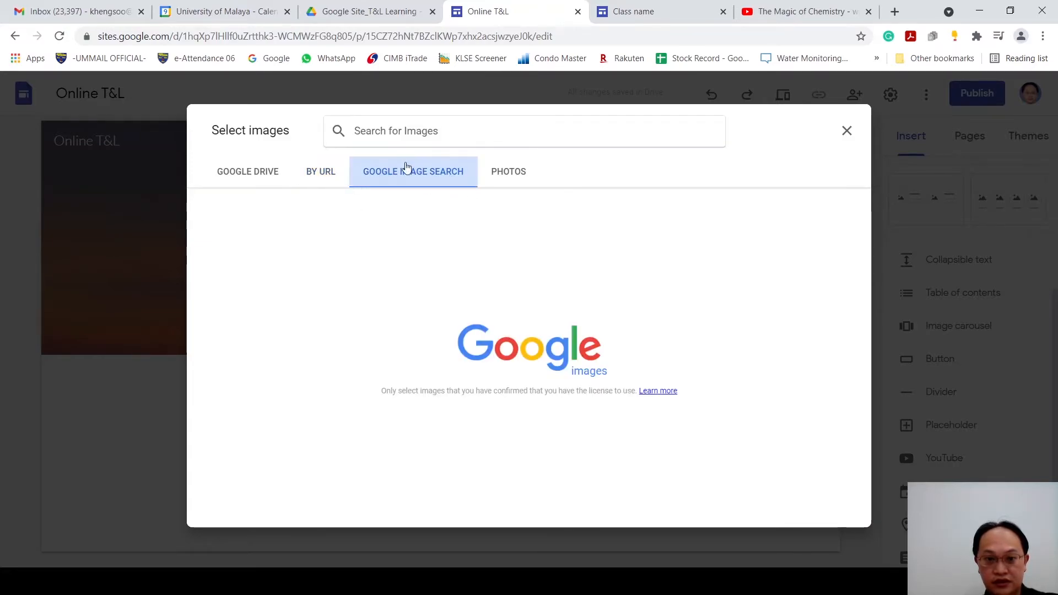
left_click(409, 131)
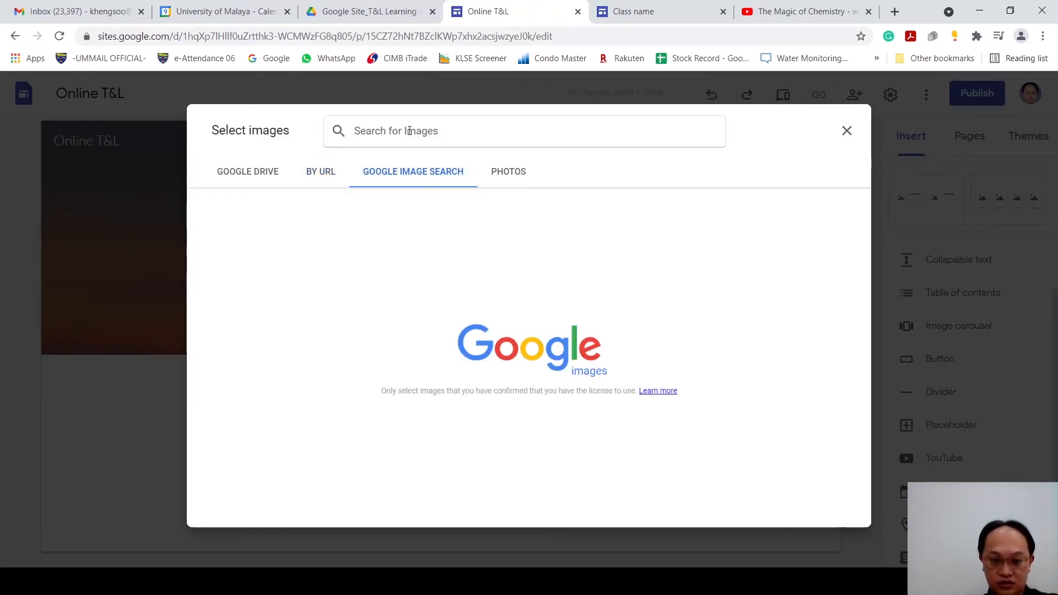
type("Chemistry")
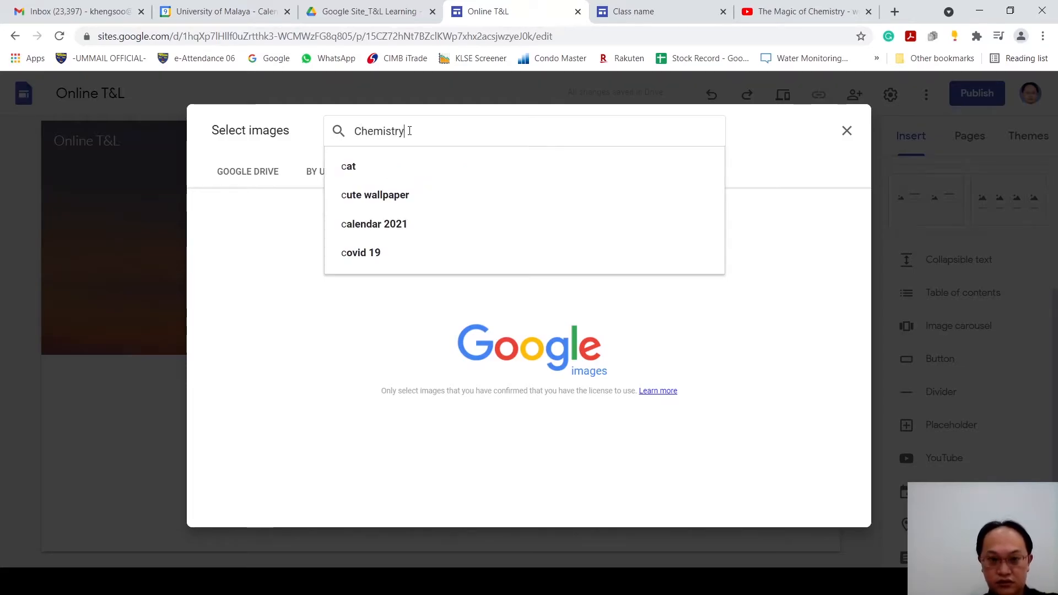
key("Return")
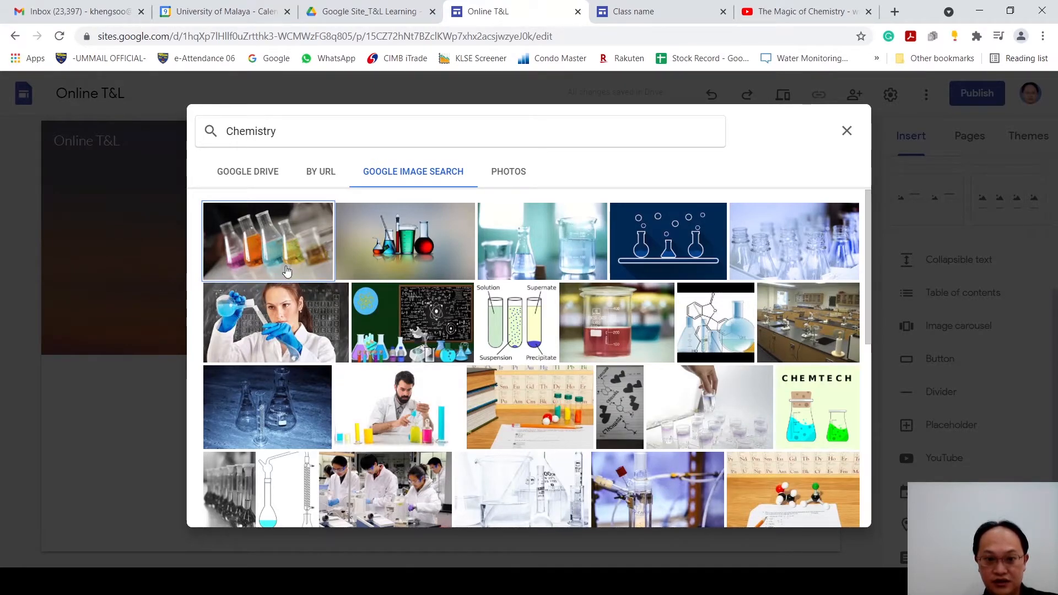
Step: Select the first four Chemistry images and insert them as a carousel on the Chapter 1 page
left_click(293, 263)
left_click(408, 269)
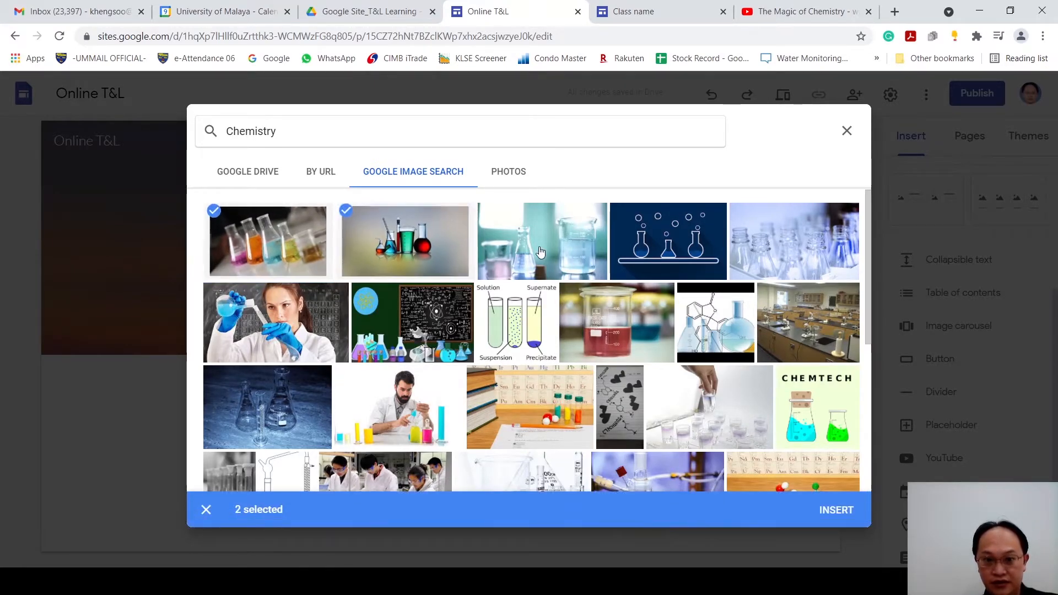
left_click(542, 251)
left_click(668, 243)
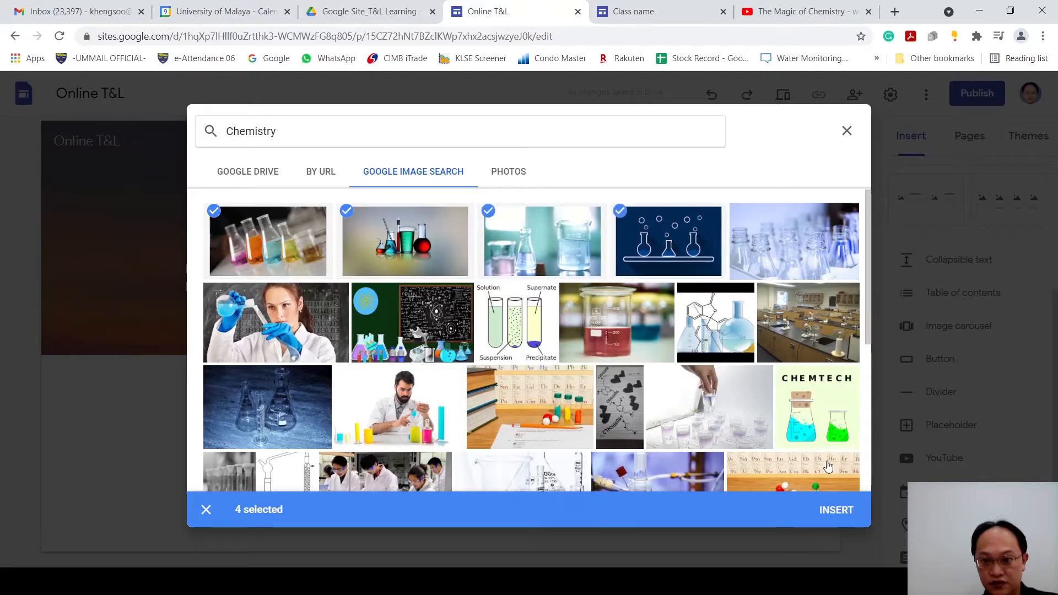
left_click(838, 509)
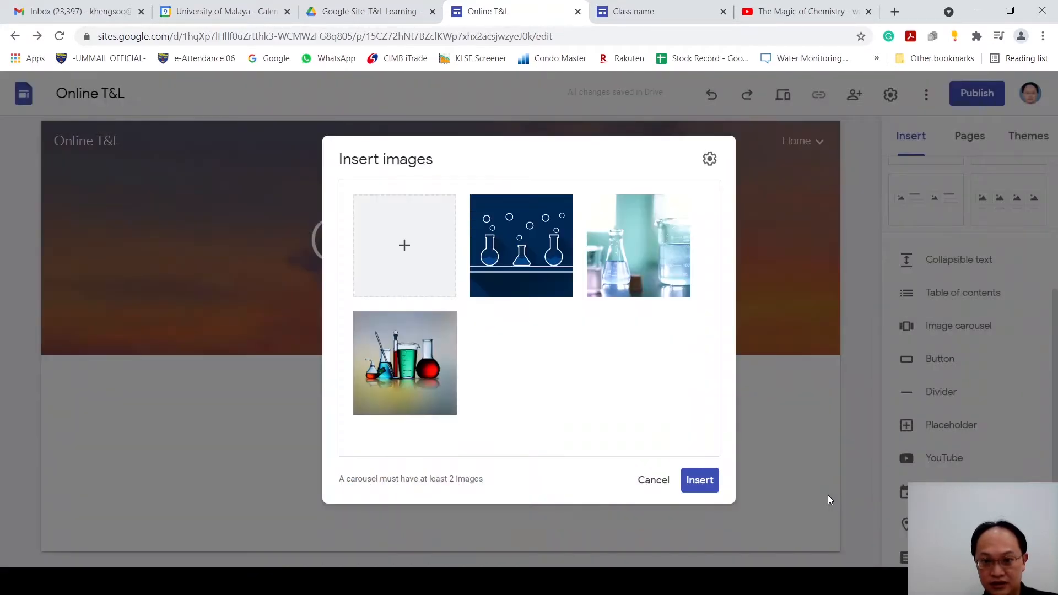
left_click(698, 481)
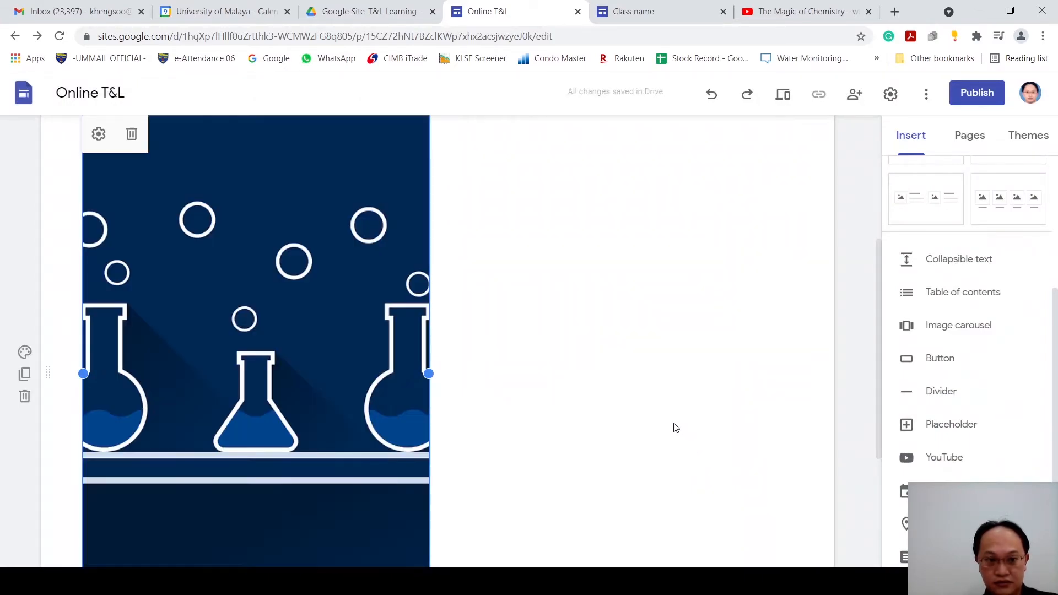
Step: Preview the Chapter 1 page, browse the carousel images forward and back, and return to editing
scroll(441, 414, "up", 5)
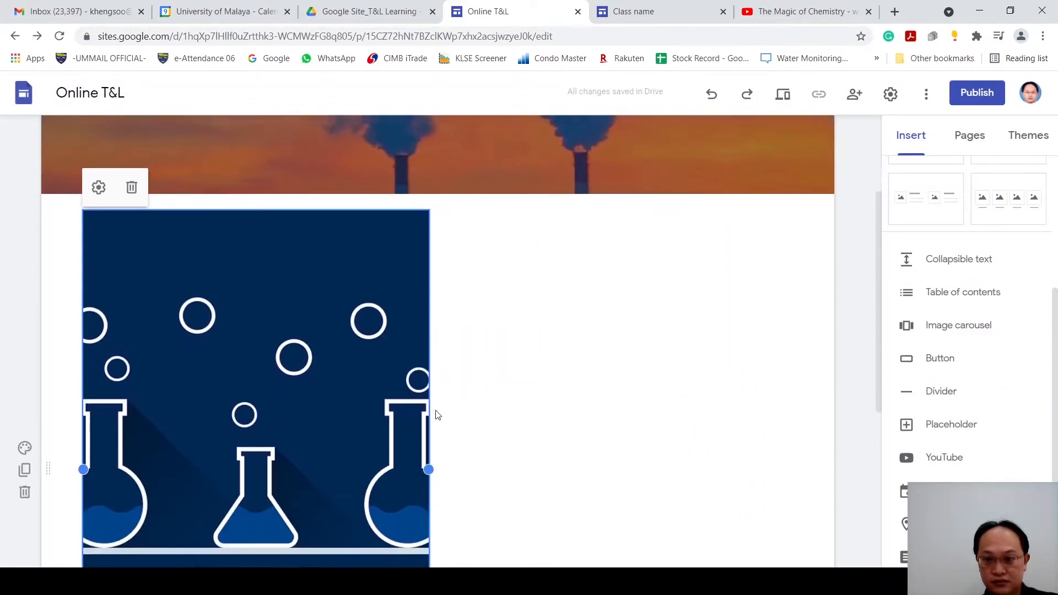
left_click(783, 95)
scroll(742, 342, "down", 5)
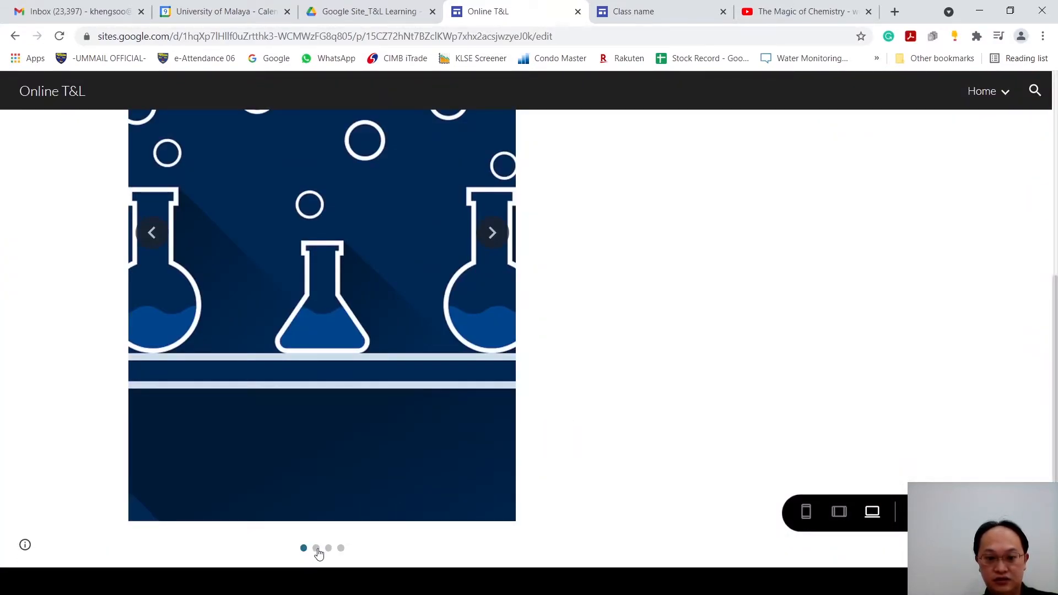
left_click(492, 232)
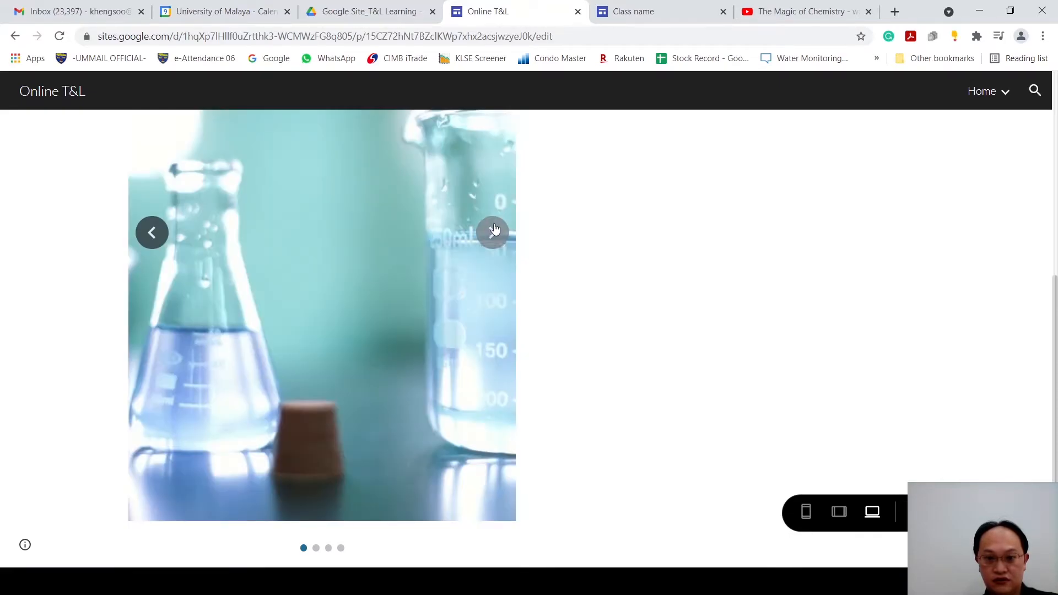
left_click(493, 231)
left_click(495, 230)
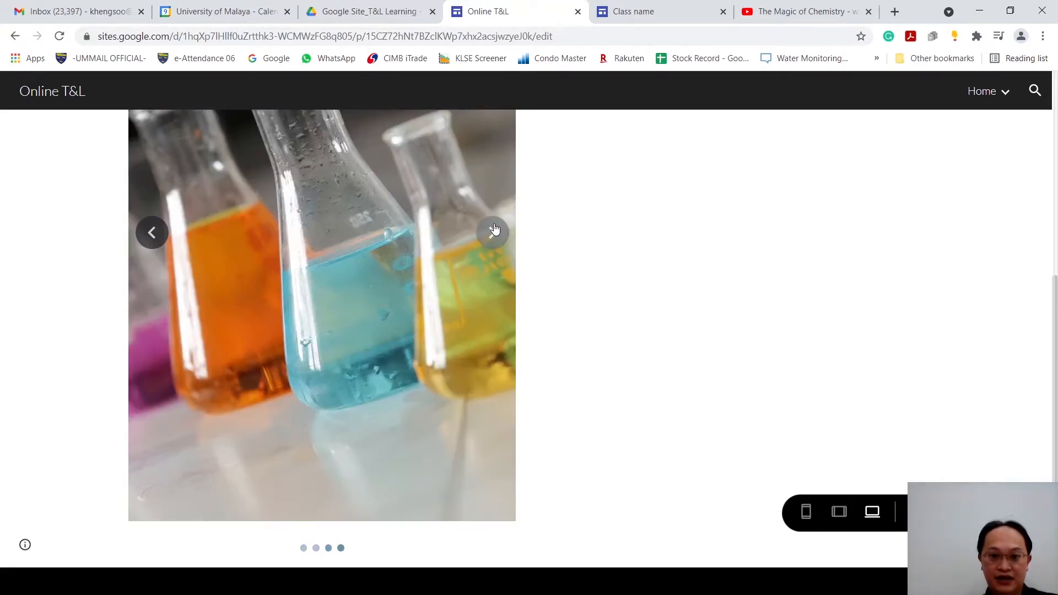
left_click(157, 231)
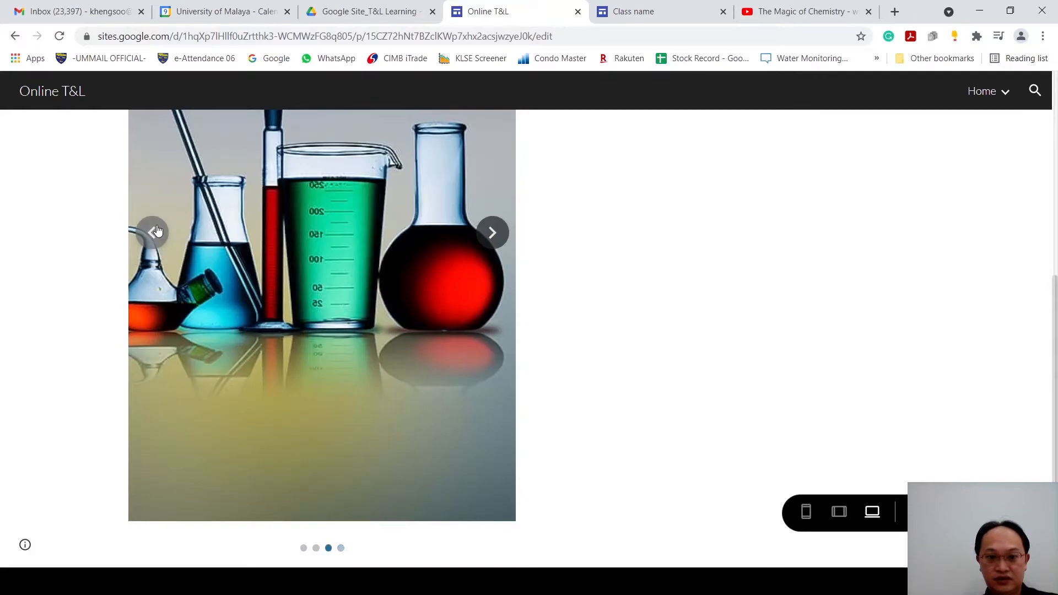
left_click(153, 234)
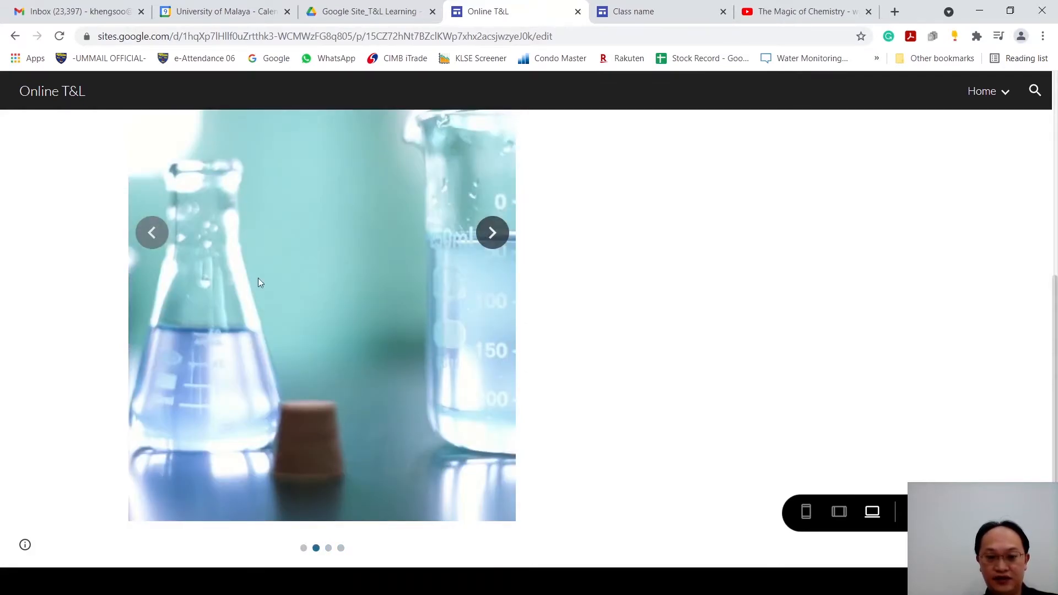
scroll(772, 324, "up", 4)
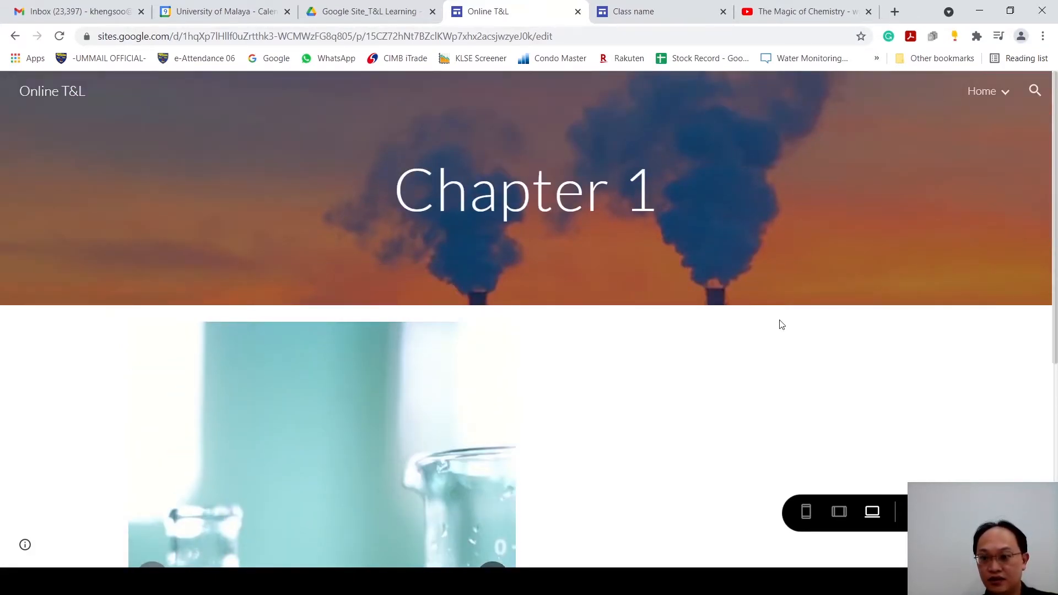
left_click(918, 512)
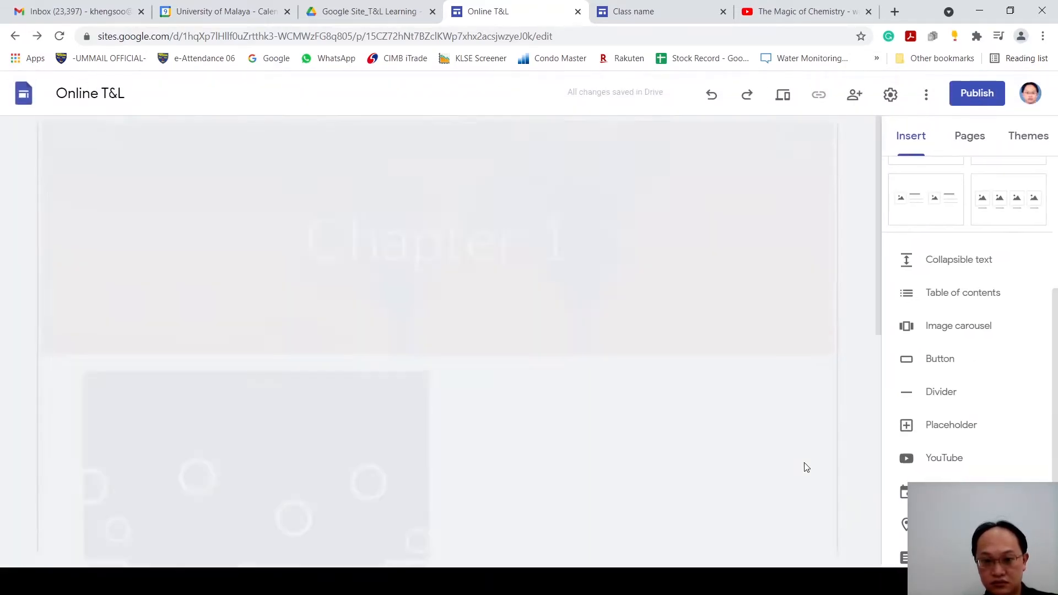
Step: Insert a button named Button 1 linked to the Magic of Chemistry YouTube video and place it beside the Chapter 1 image carousel
scroll(701, 448, "down", 1)
scroll(1028, 399, "down", 1)
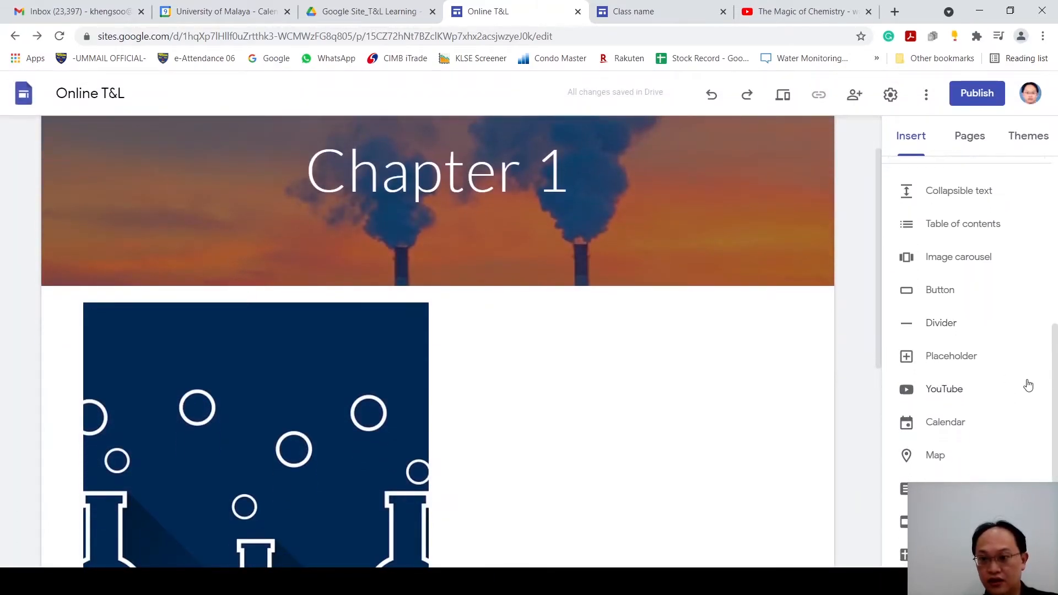
left_click(941, 290)
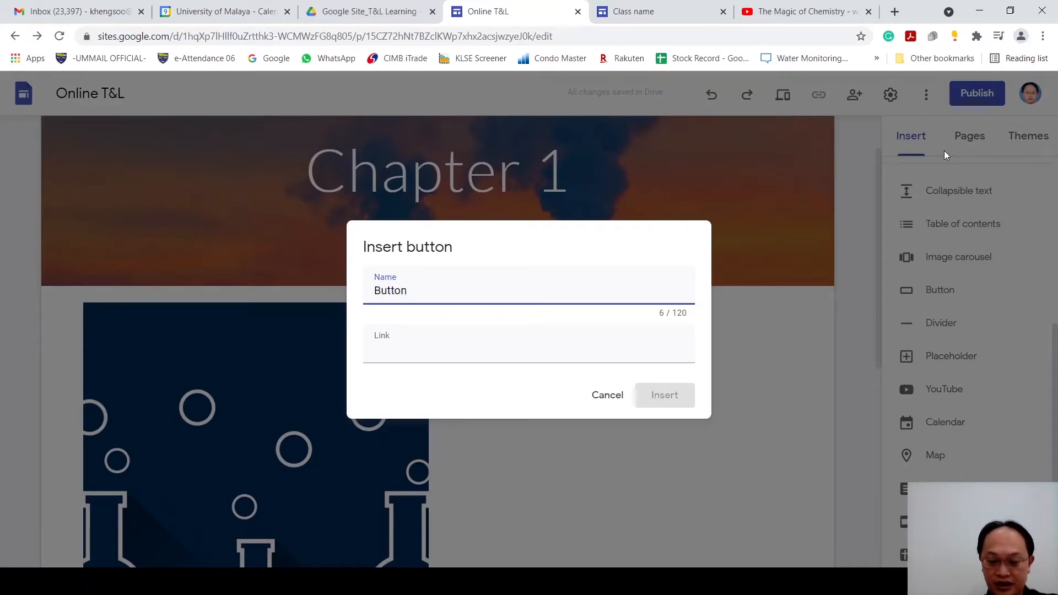
left_click(425, 352)
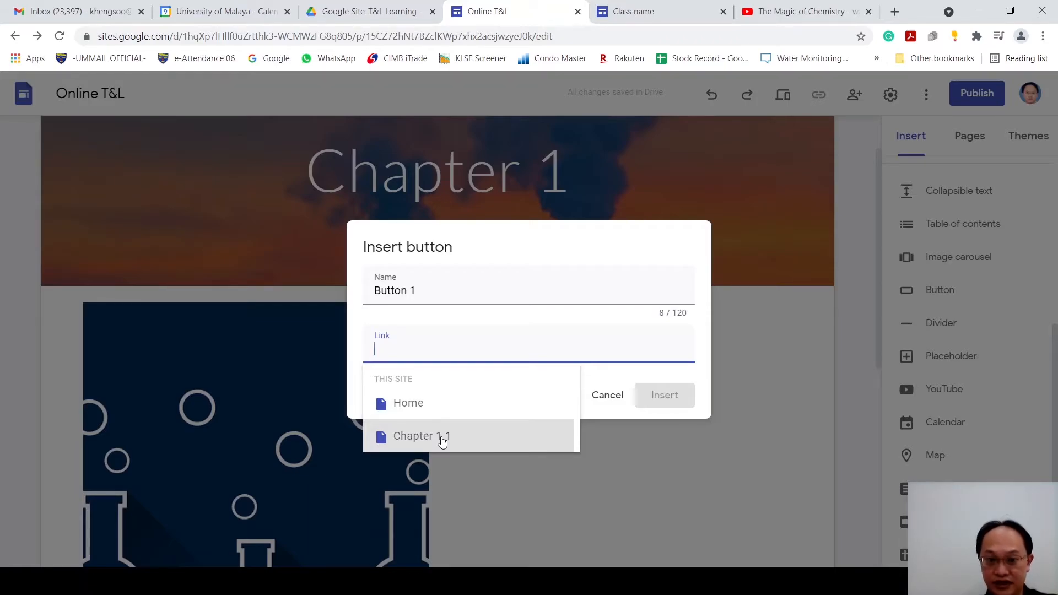
left_click(808, 14)
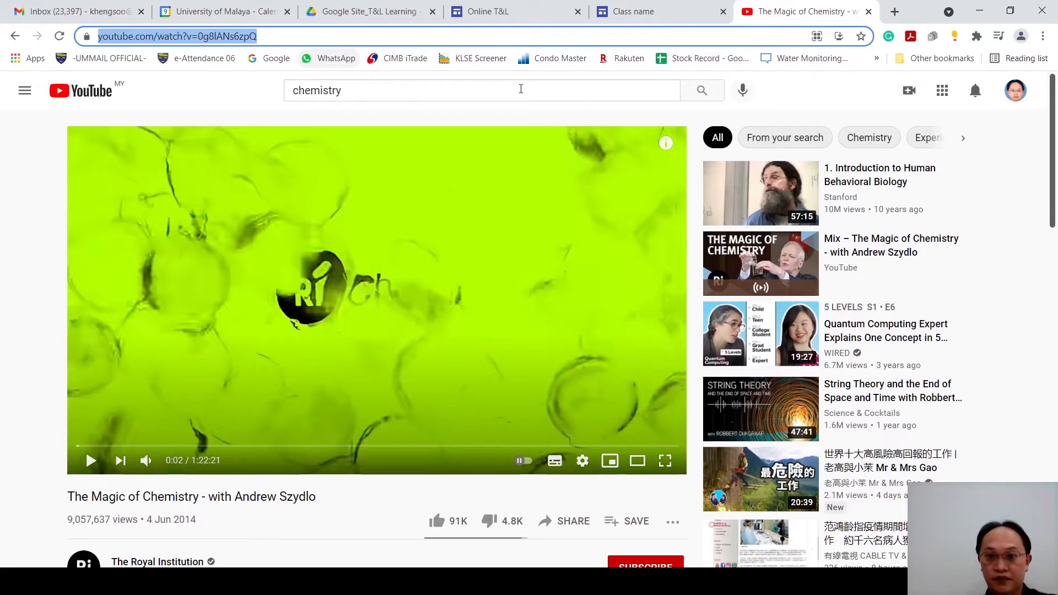
left_click(629, 13)
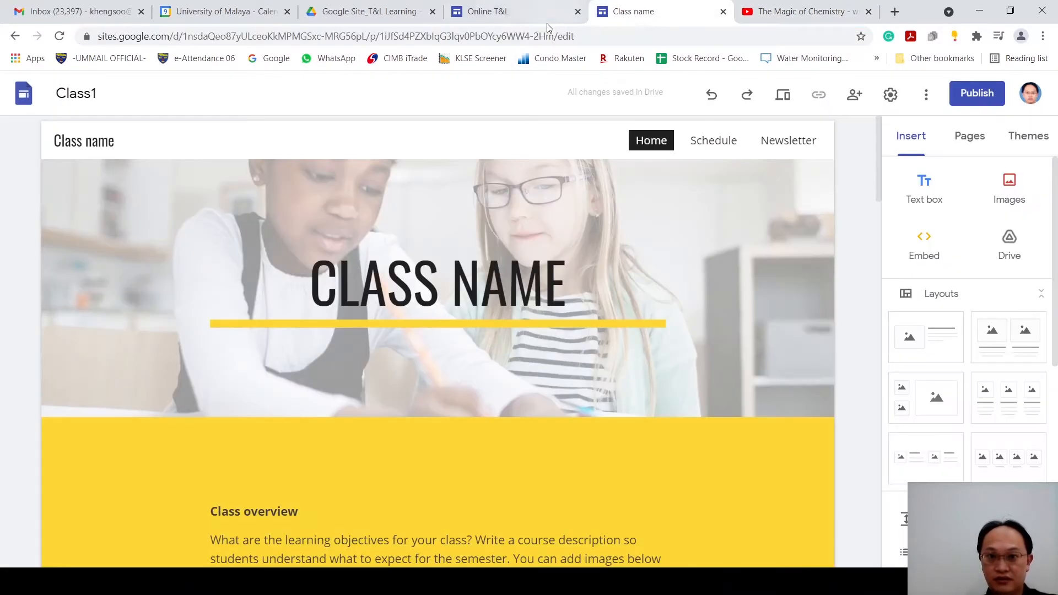
left_click(553, 22)
type("https://www.youtube.com/watch?v=0g8lANs6zpQ")
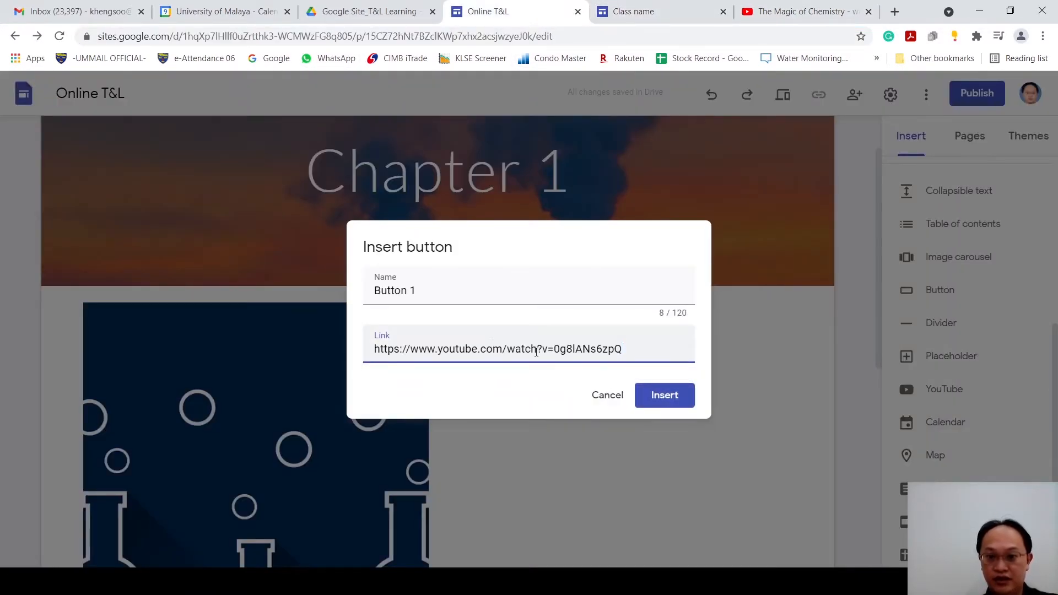
left_click(660, 397)
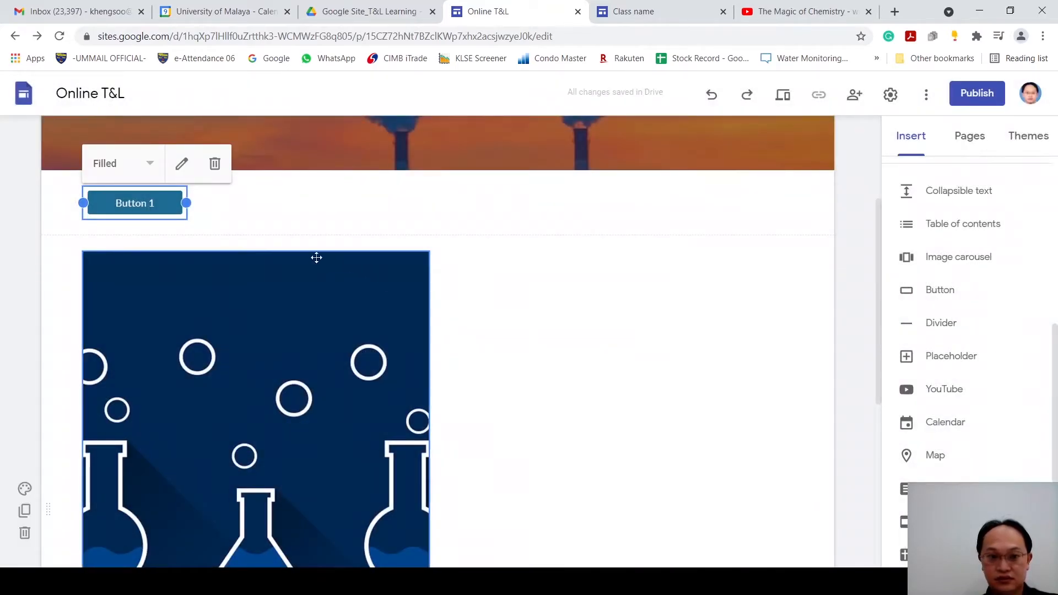
left_click_drag(139, 196, 518, 280)
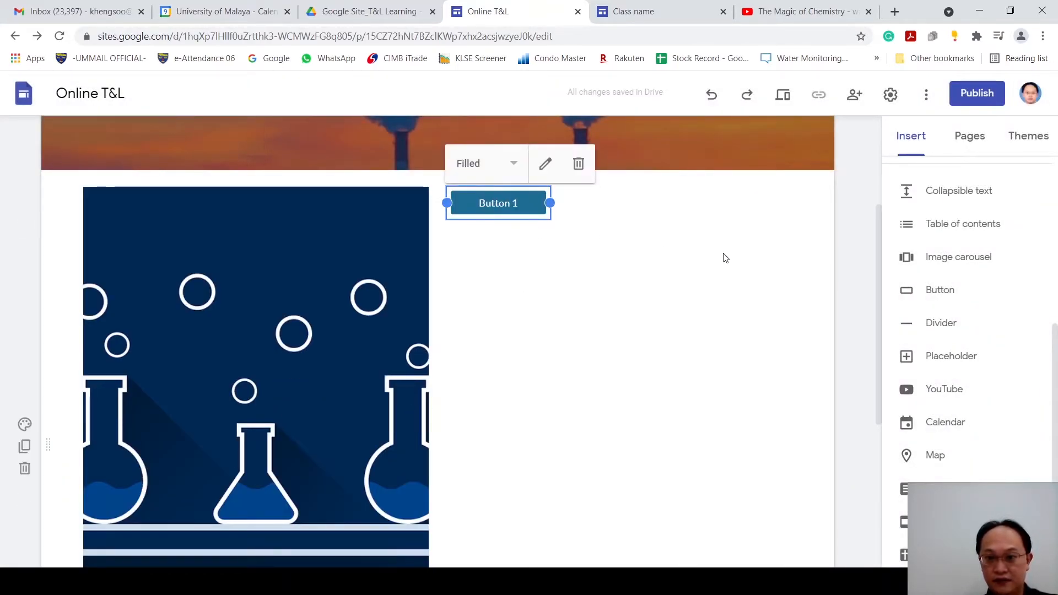
left_click(810, 276)
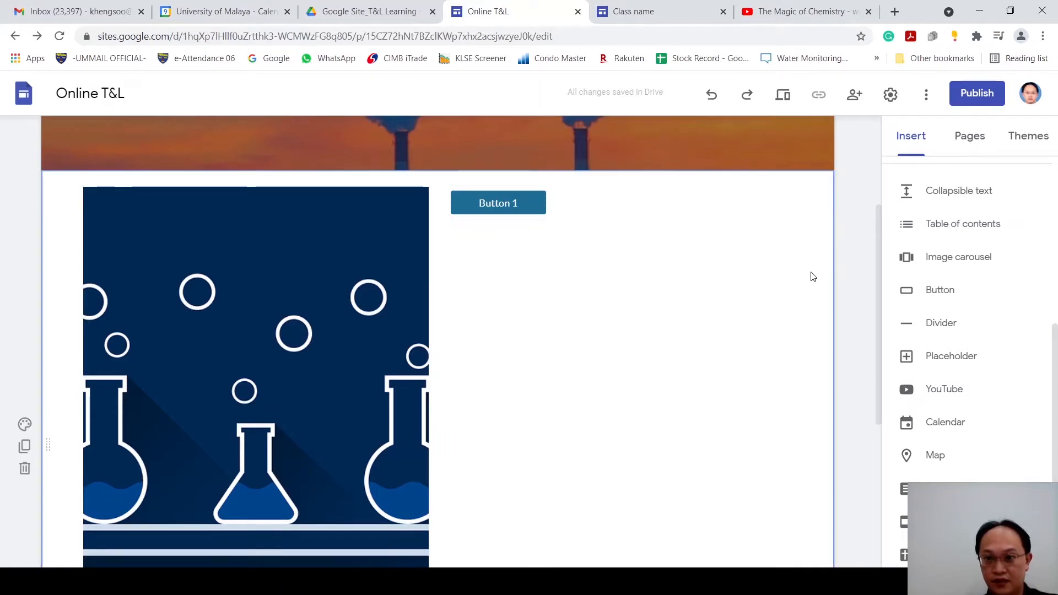
Step: Preview the Chapter 1 page, test Button 1's video link, close the video and Class name tabs, and return to editing
left_click(783, 97)
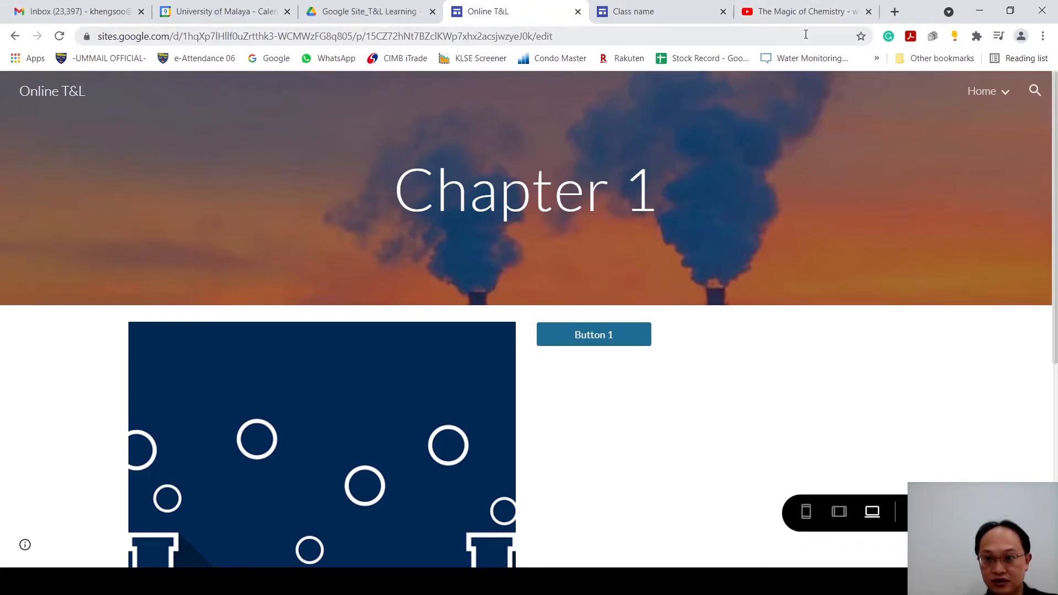
left_click(604, 338)
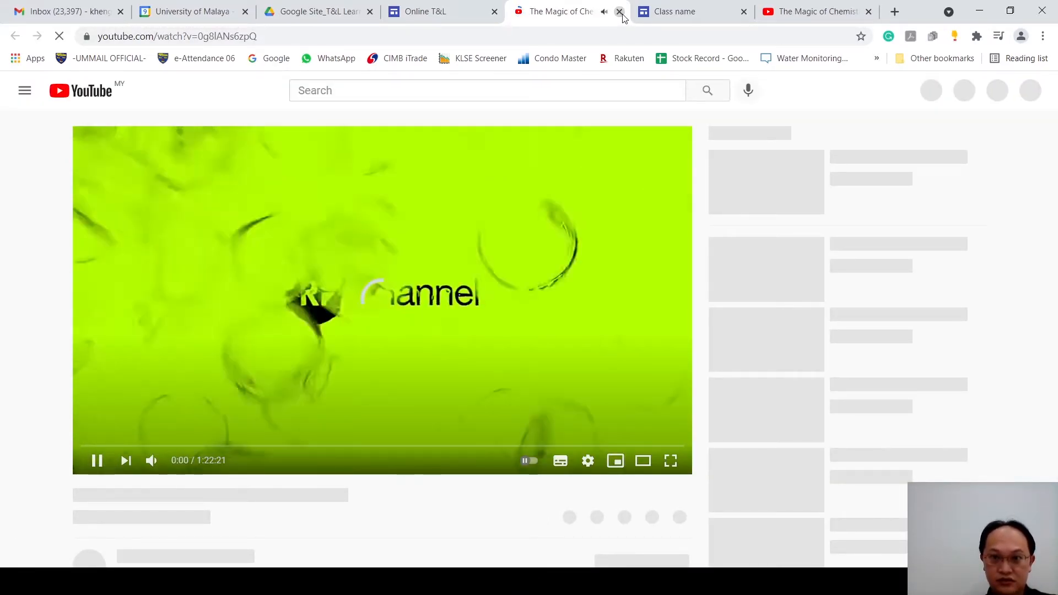
left_click(620, 12)
left_click(620, 11)
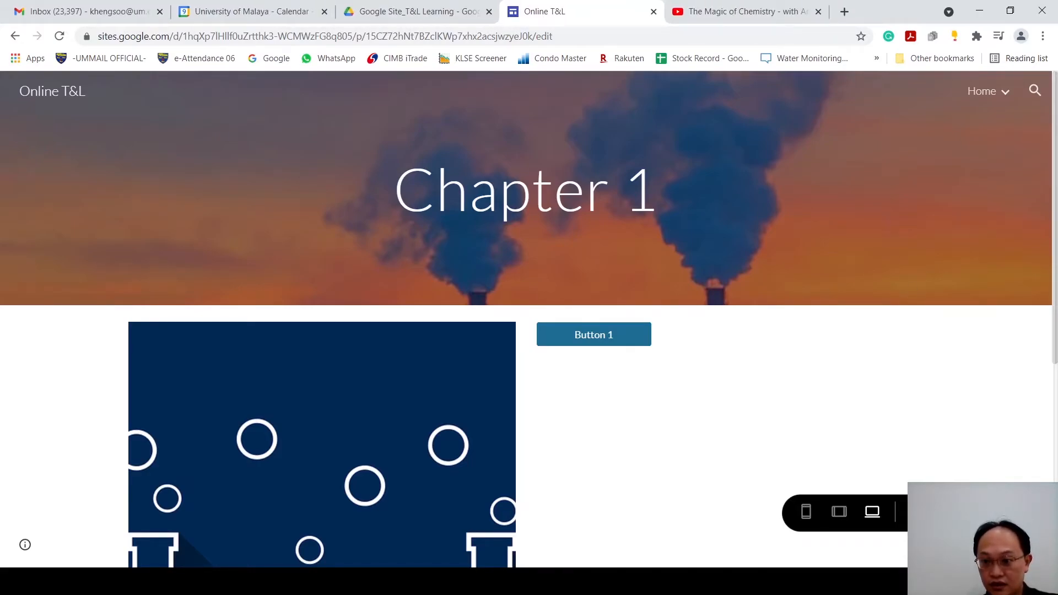
left_click(918, 512)
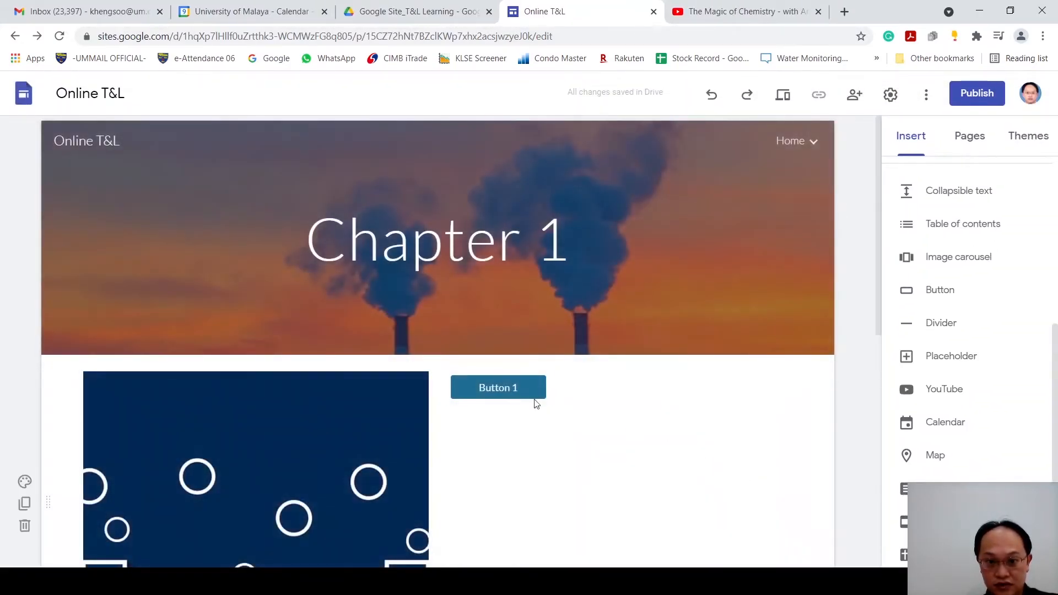
Step: Replace Button 1's link with the site's Chapter 1.1 page
left_click(514, 389)
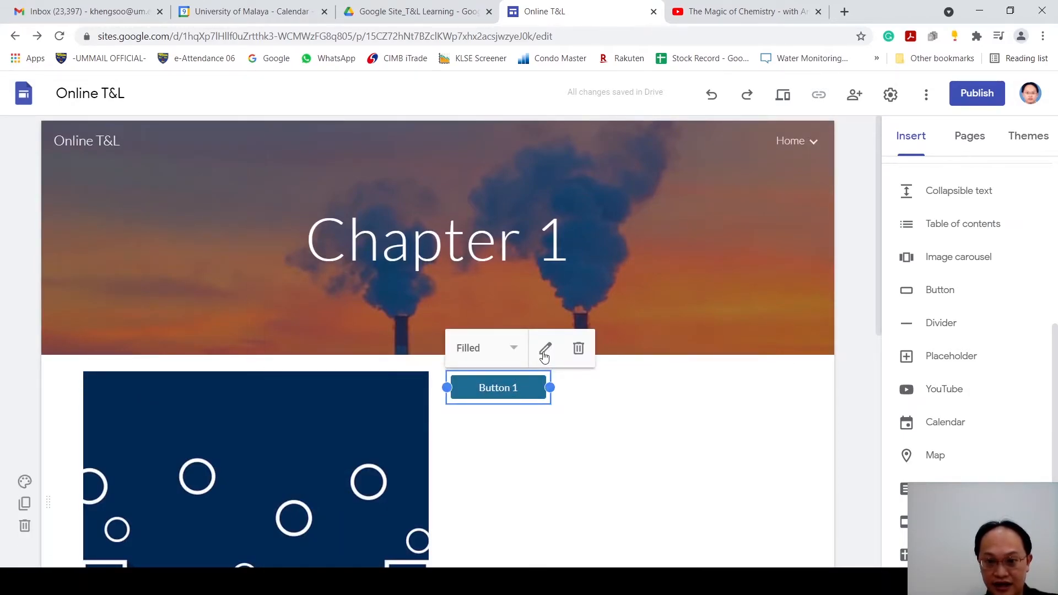
left_click(545, 349)
left_click(608, 346)
left_click_drag(624, 349, 368, 350)
key("BackSpace")
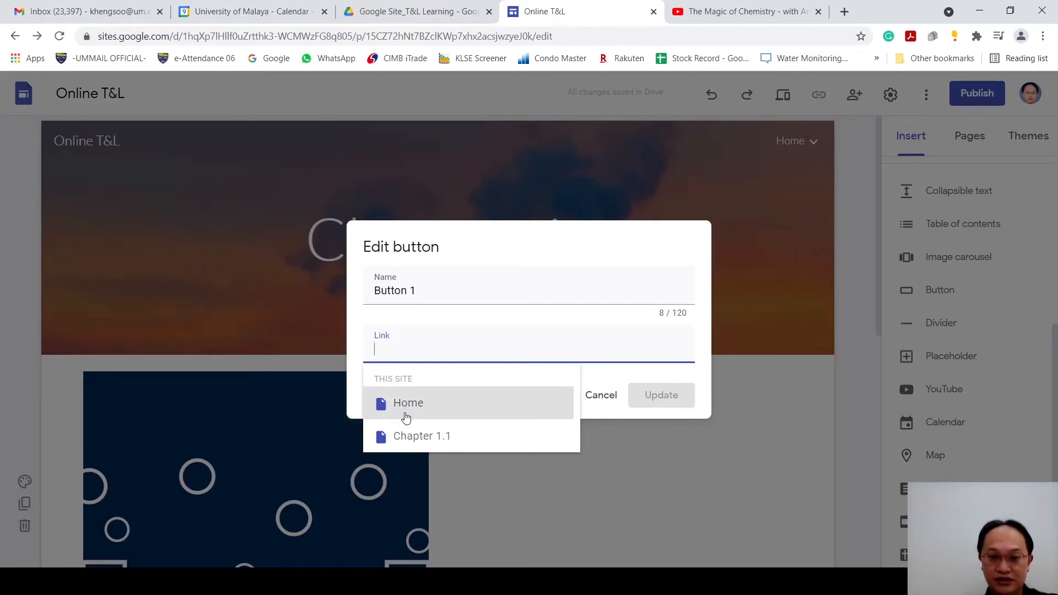
left_click(430, 436)
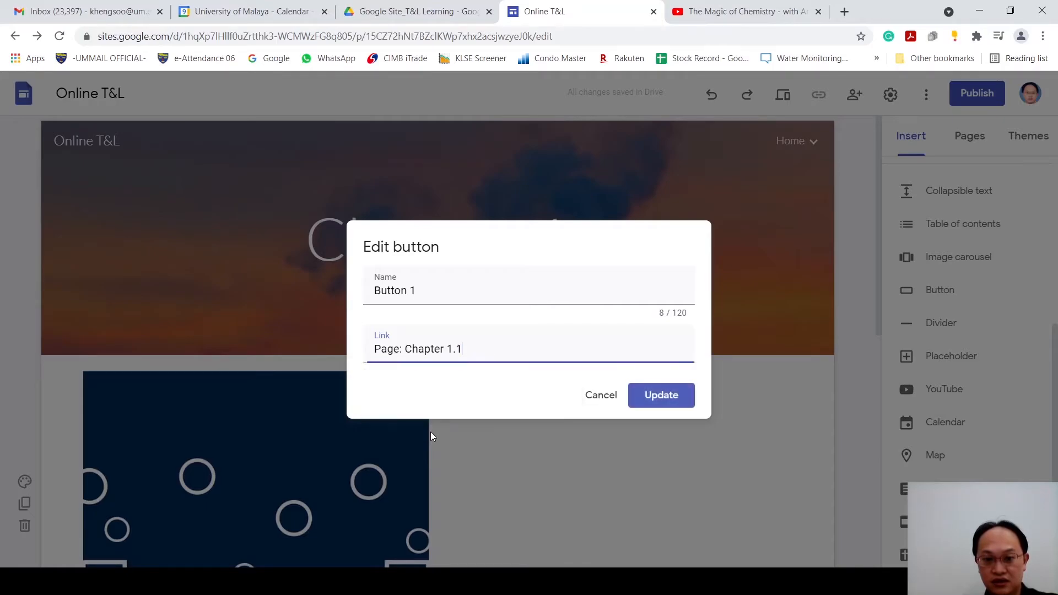
left_click(652, 405)
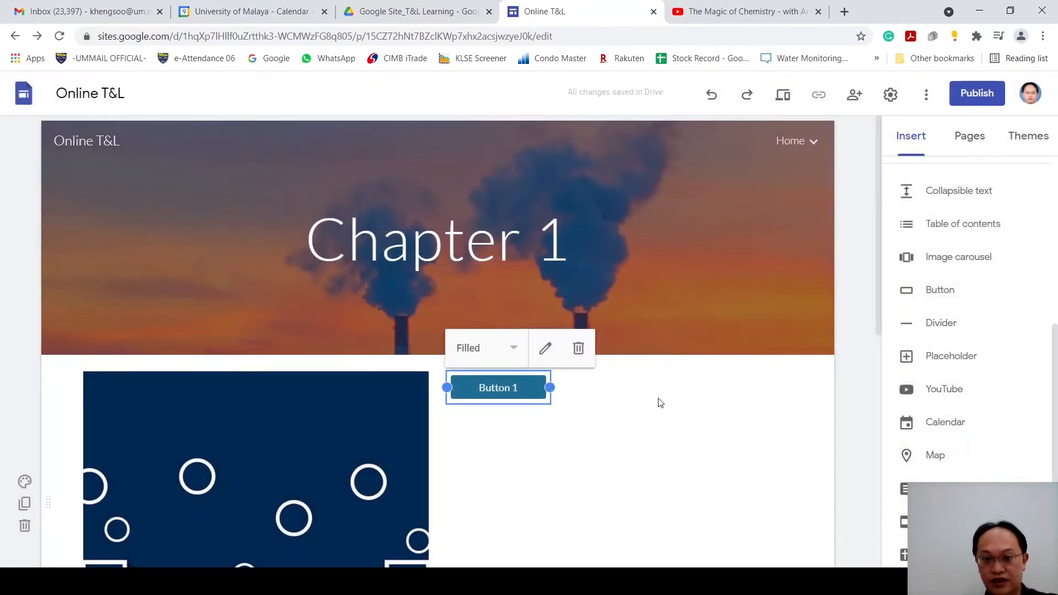
Step: Preview the Chapter 1 page and follow Button 1 to test its internal page link
mouse_move(785, 140)
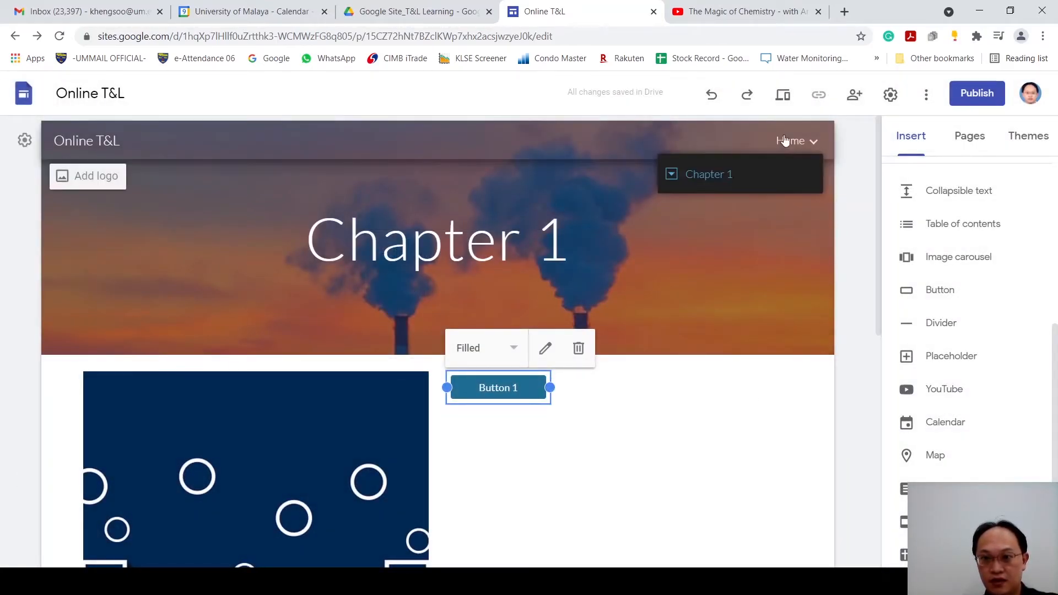
left_click(787, 100)
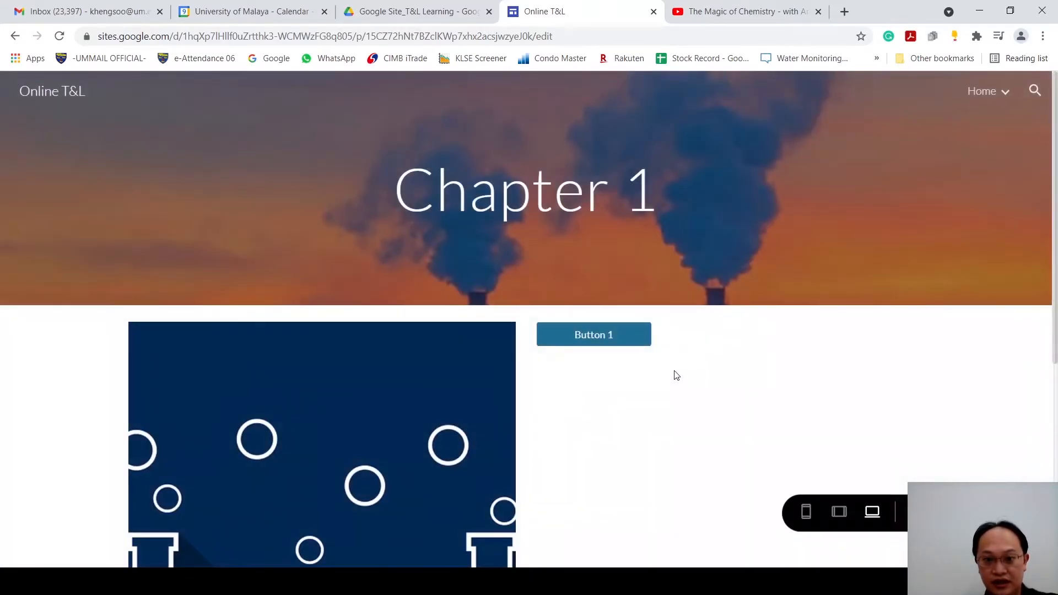
left_click(619, 342)
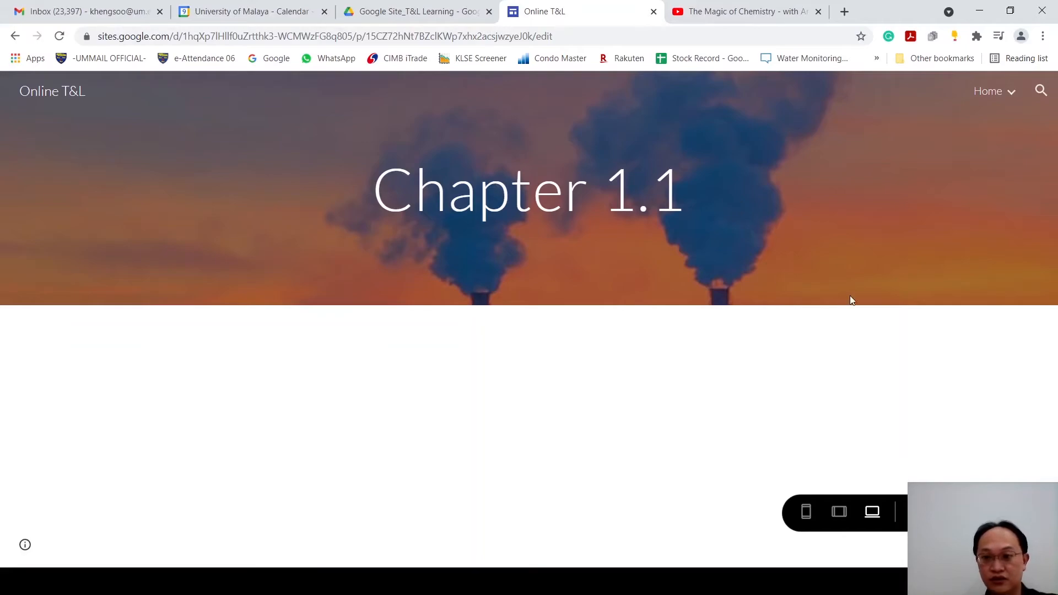
Step: Check the chapter pages nested under Home in the previewed site navigation, open the Home page, and return to editing
left_click(1002, 91)
left_click(896, 123)
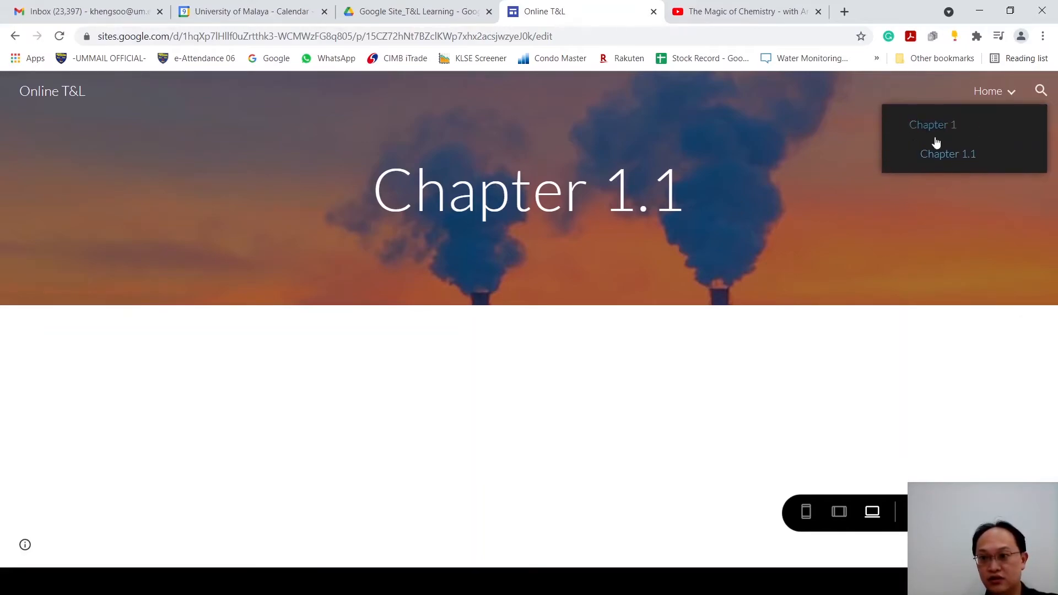
left_click(926, 131)
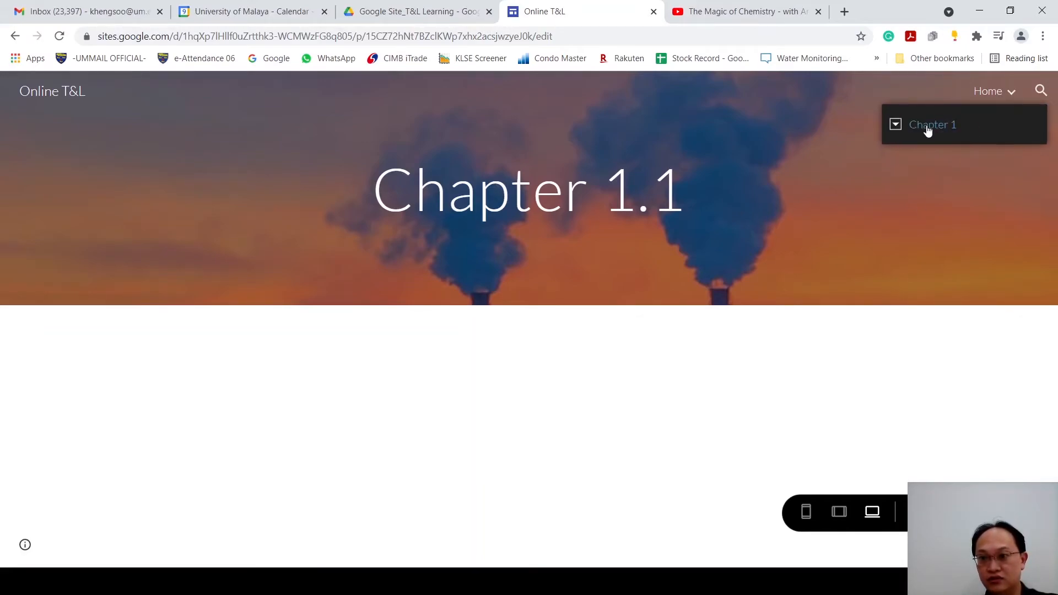
left_click(984, 92)
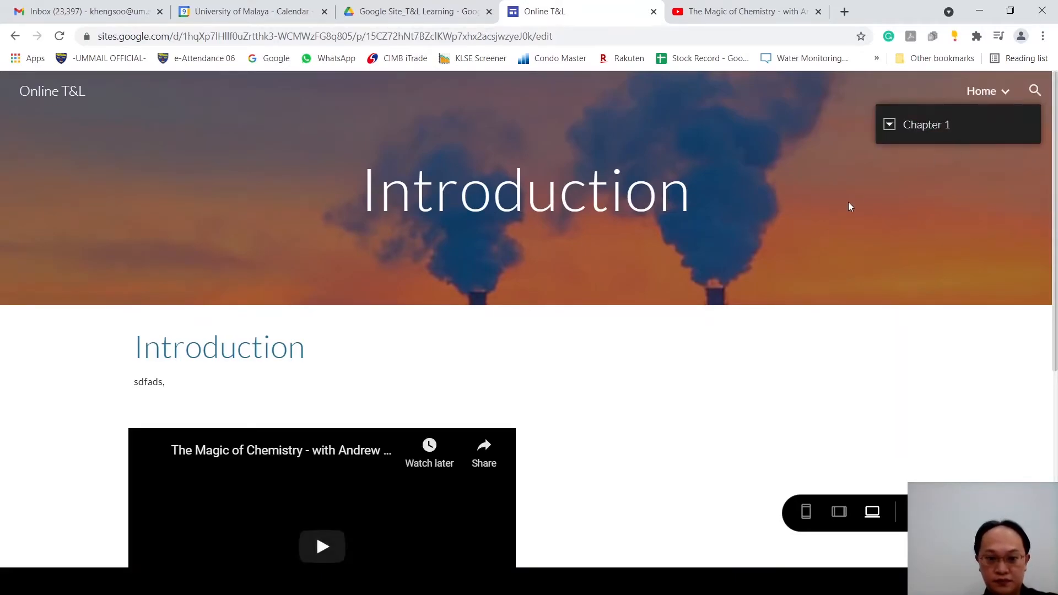
left_click(438, 20)
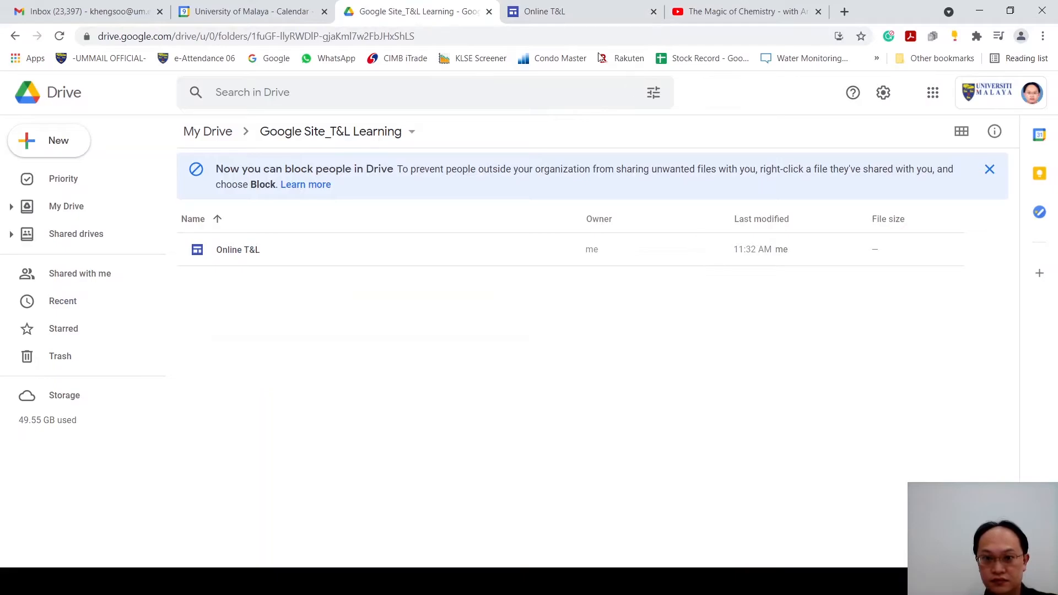
left_click(573, 15)
left_click(919, 512)
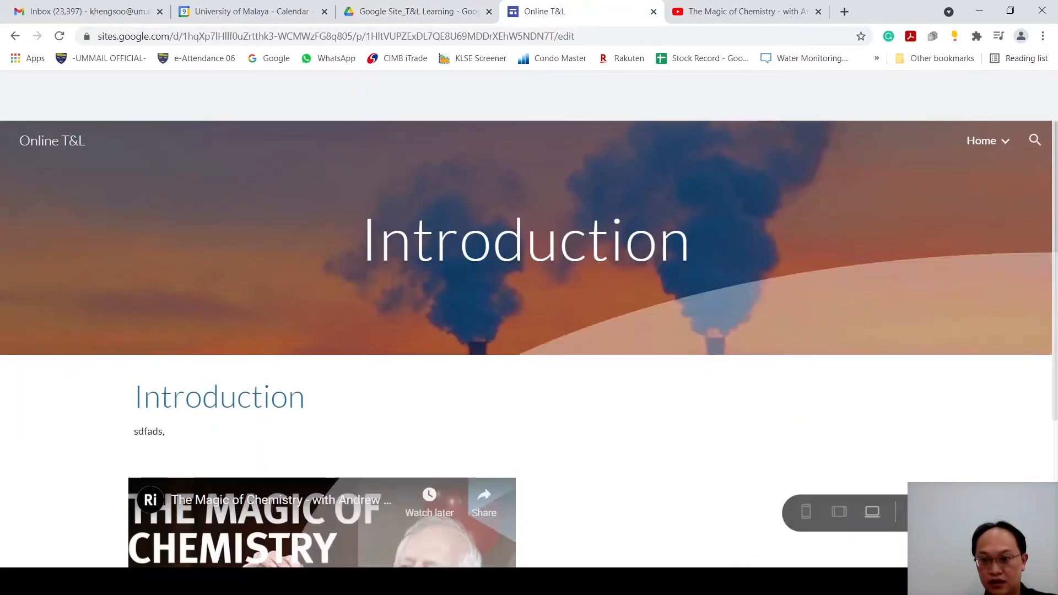
Step: Open the Chapter 1.1 page for editing and insert the Week 7 Google Form
scroll(897, 398, "down", 1)
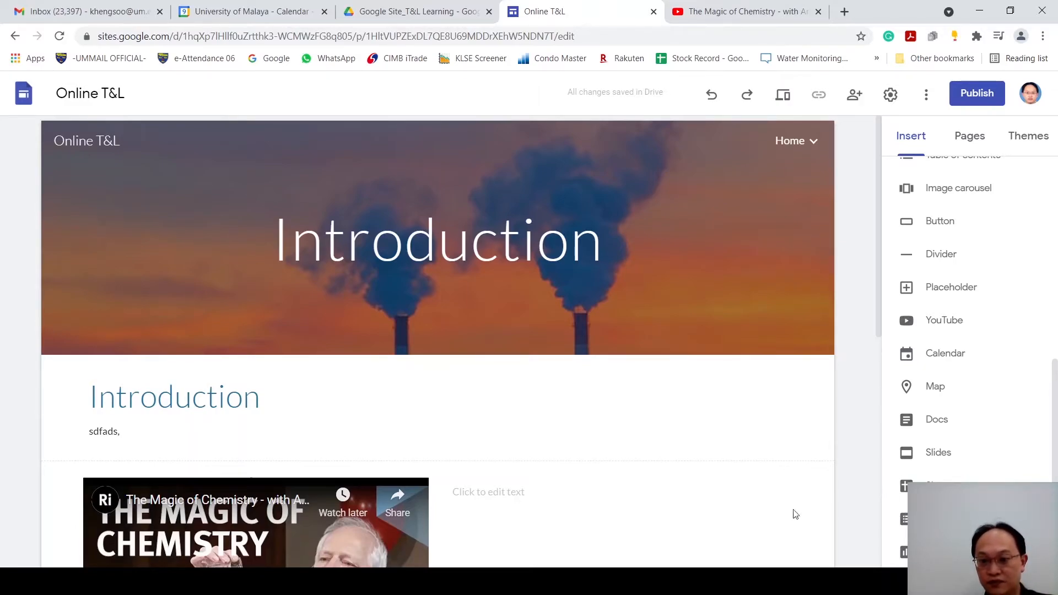
scroll(692, 520, "down", 8)
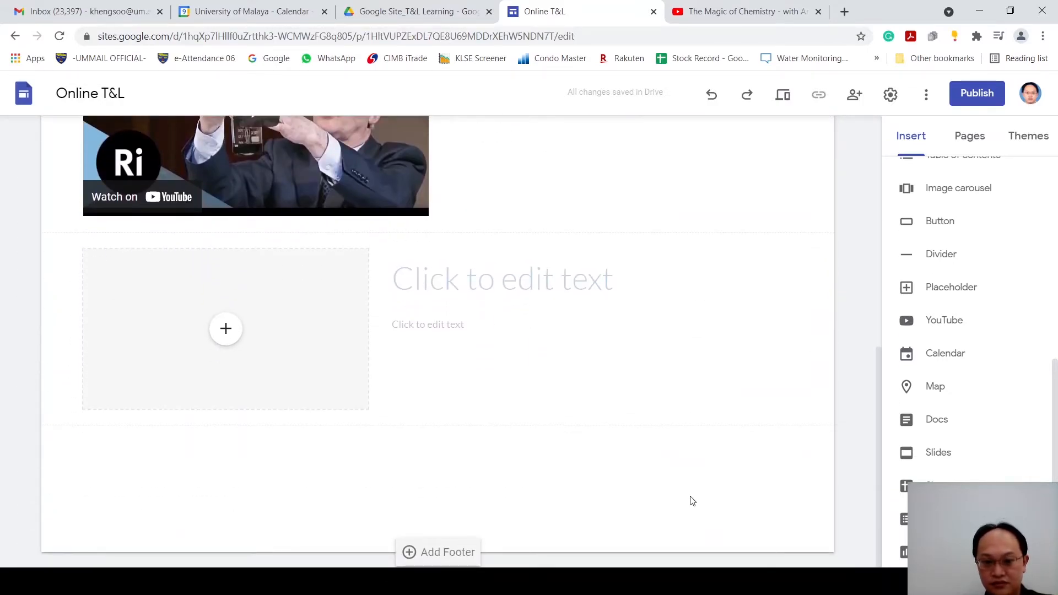
left_click(970, 144)
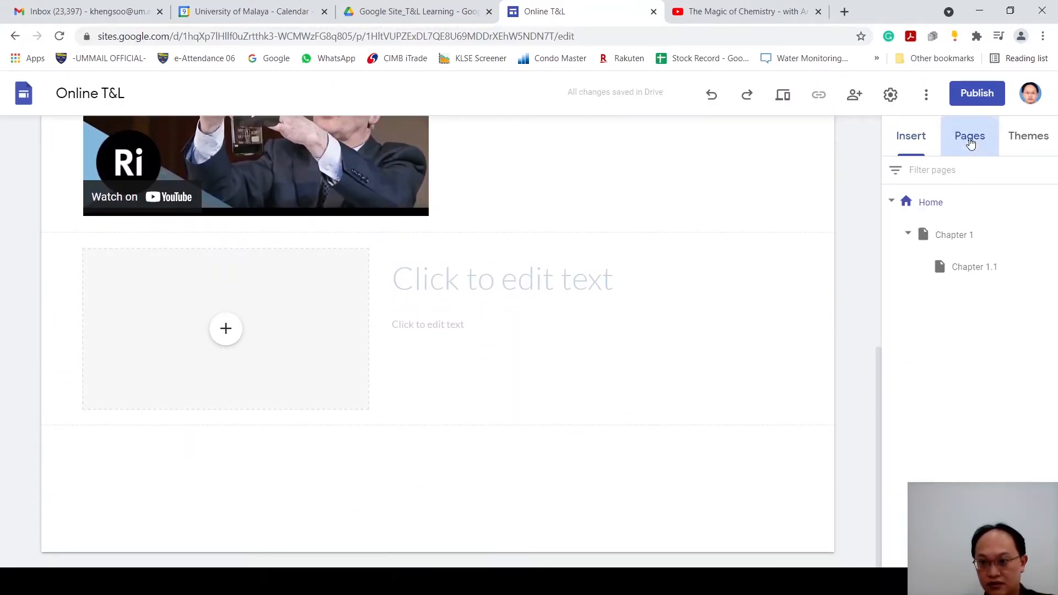
left_click(982, 278)
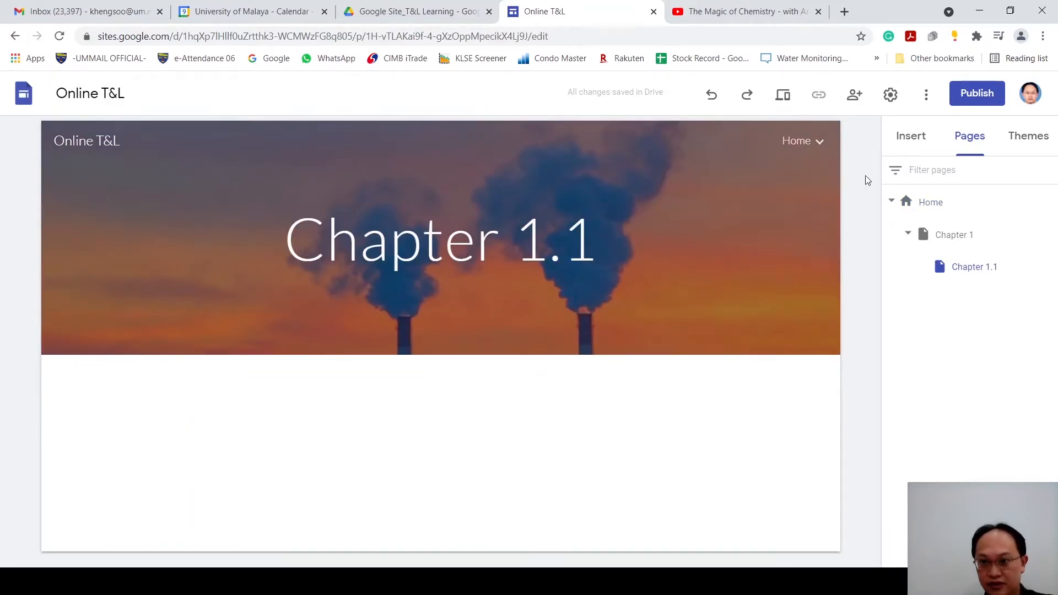
left_click(906, 138)
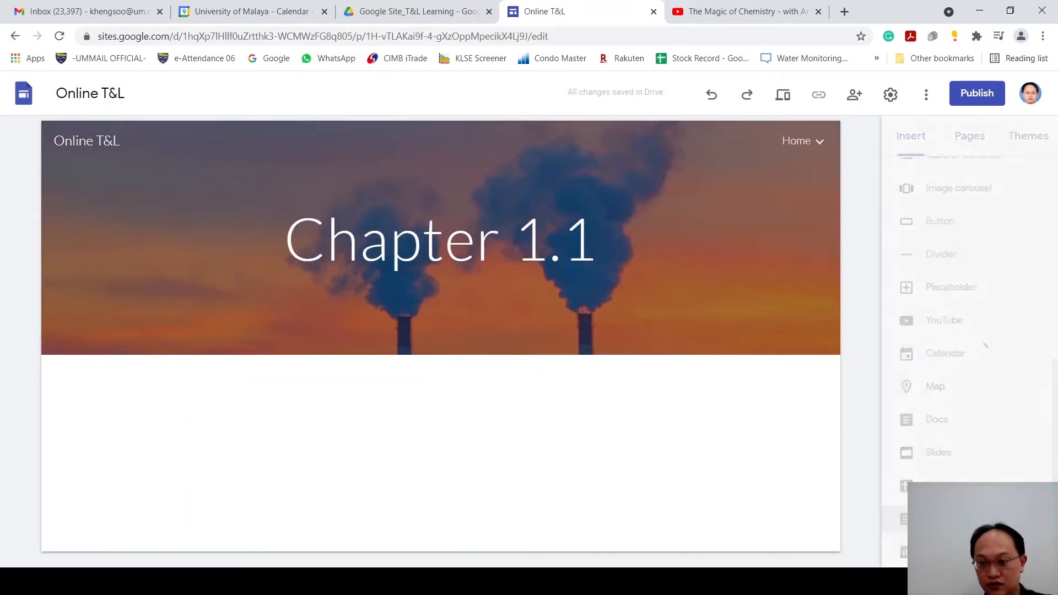
left_click(899, 518)
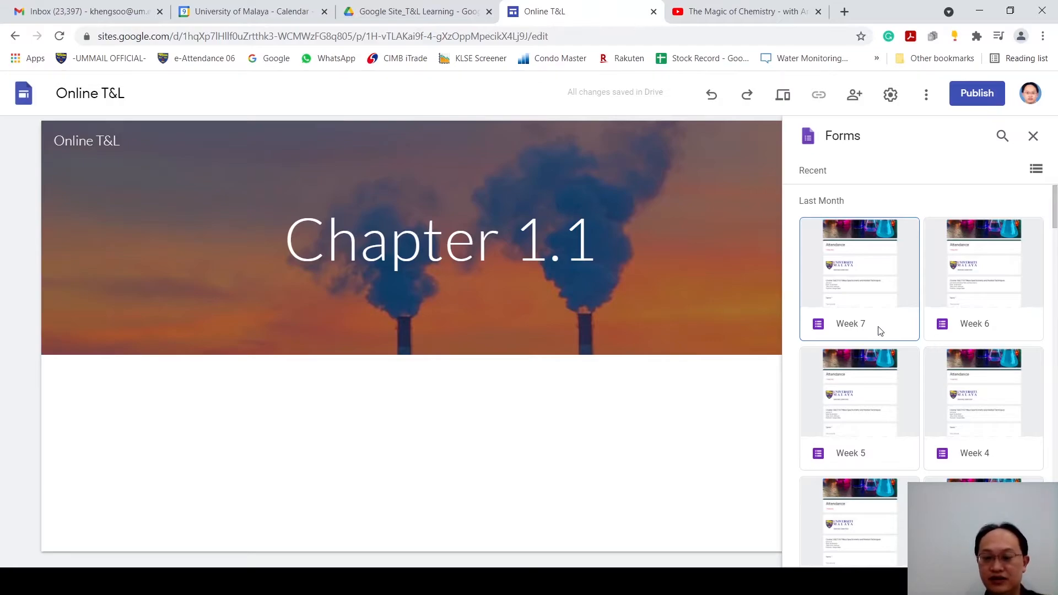
left_click(879, 298)
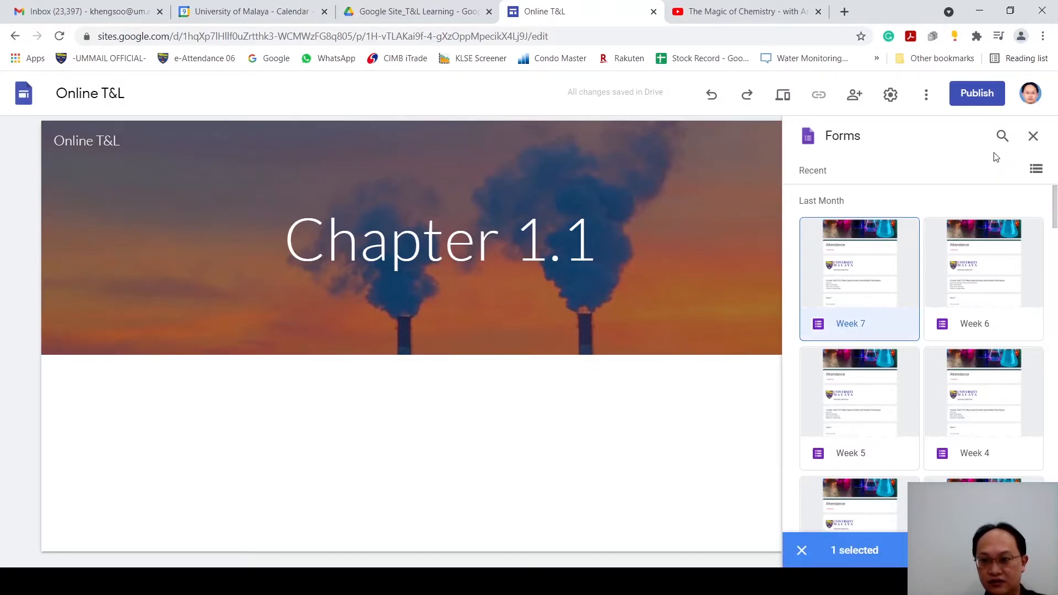
left_click(1020, 550)
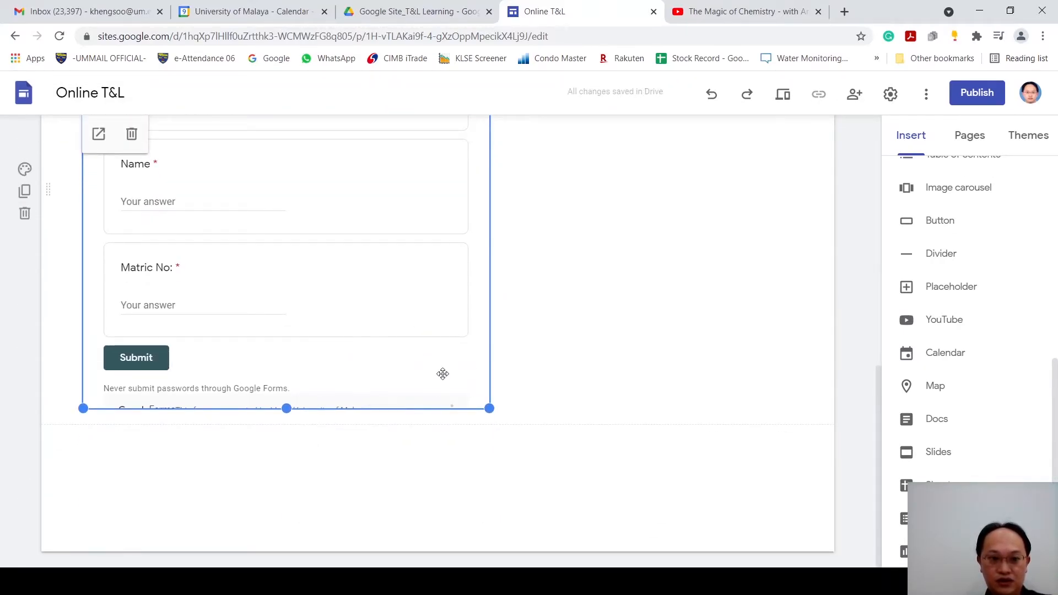
Step: Preview the Chapter 1.1 page, test the embedded attendance form's Name and Matric No fields without filling them, and return to editing
scroll(468, 297, "up", 9)
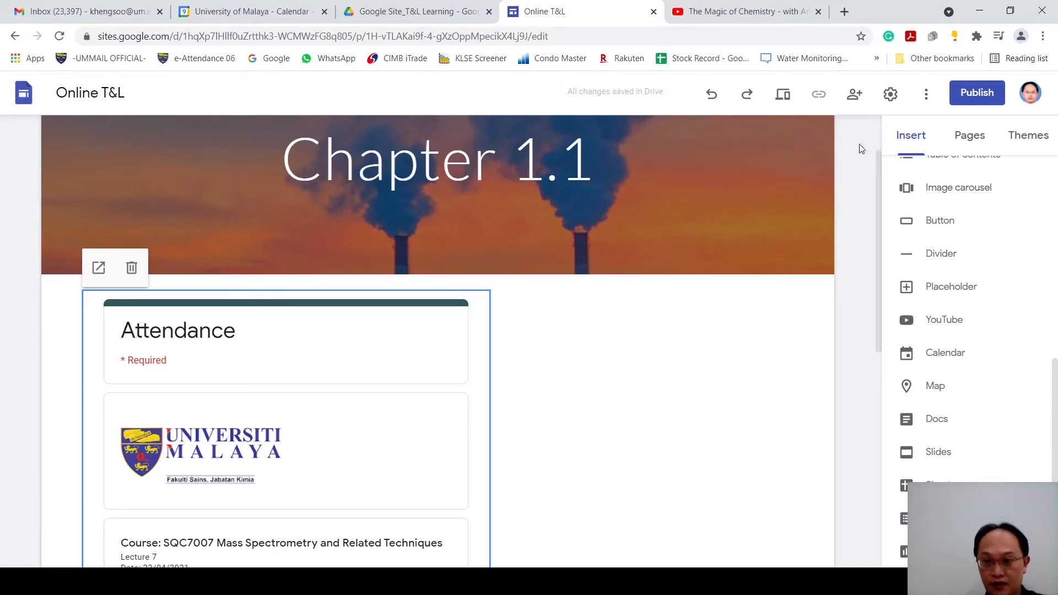
left_click(783, 96)
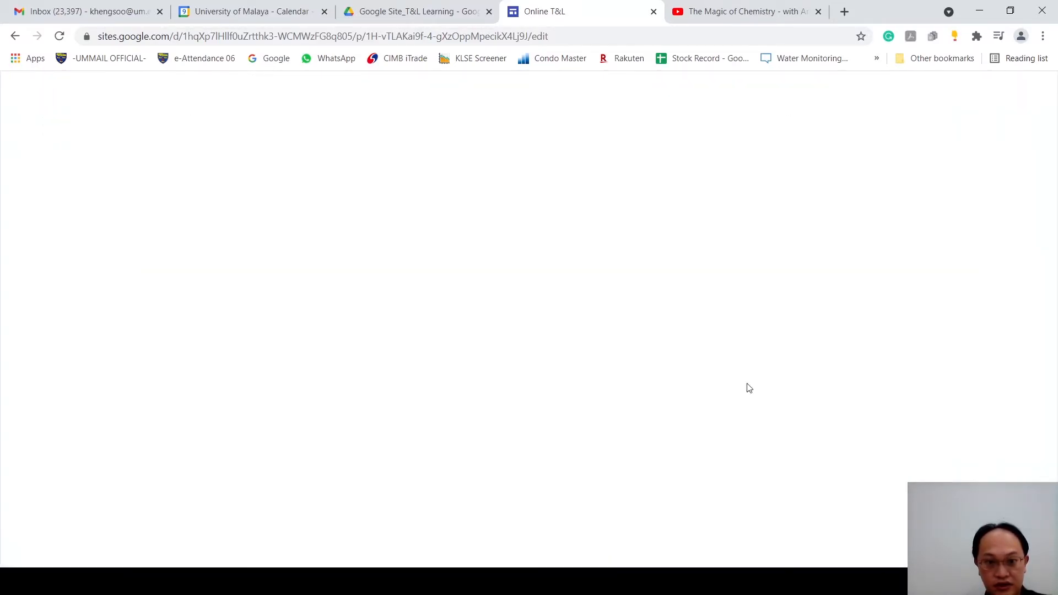
scroll(654, 370, "down", 6)
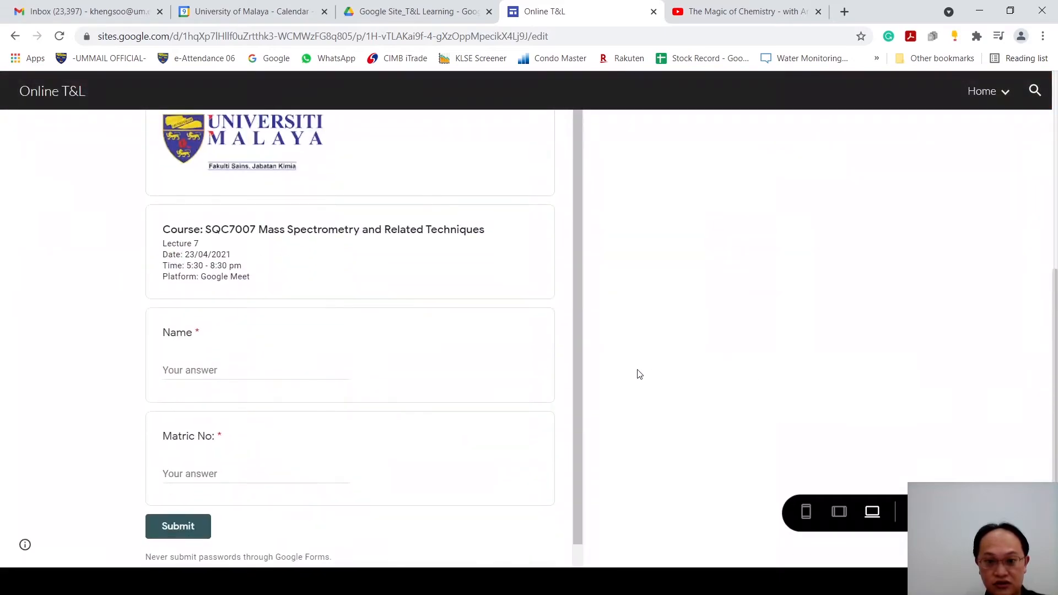
left_click(231, 346)
left_click(249, 457)
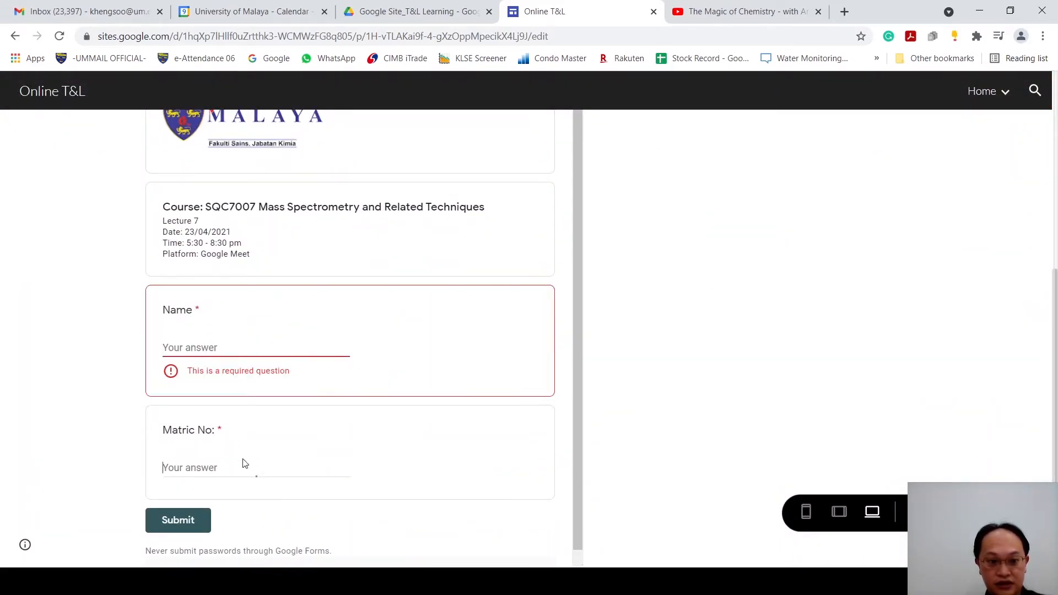
left_click(235, 346)
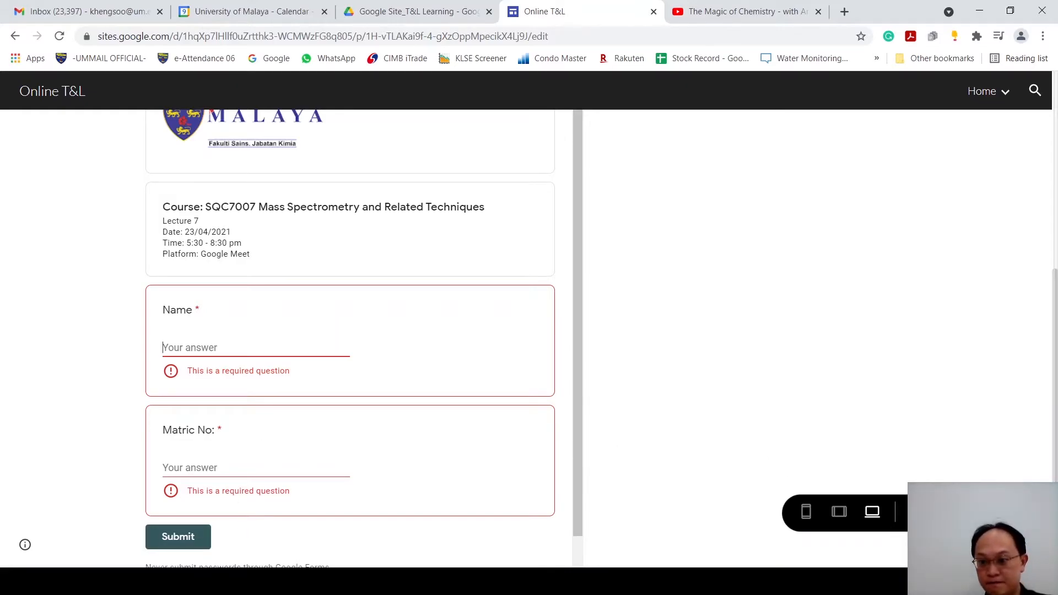
left_click(919, 512)
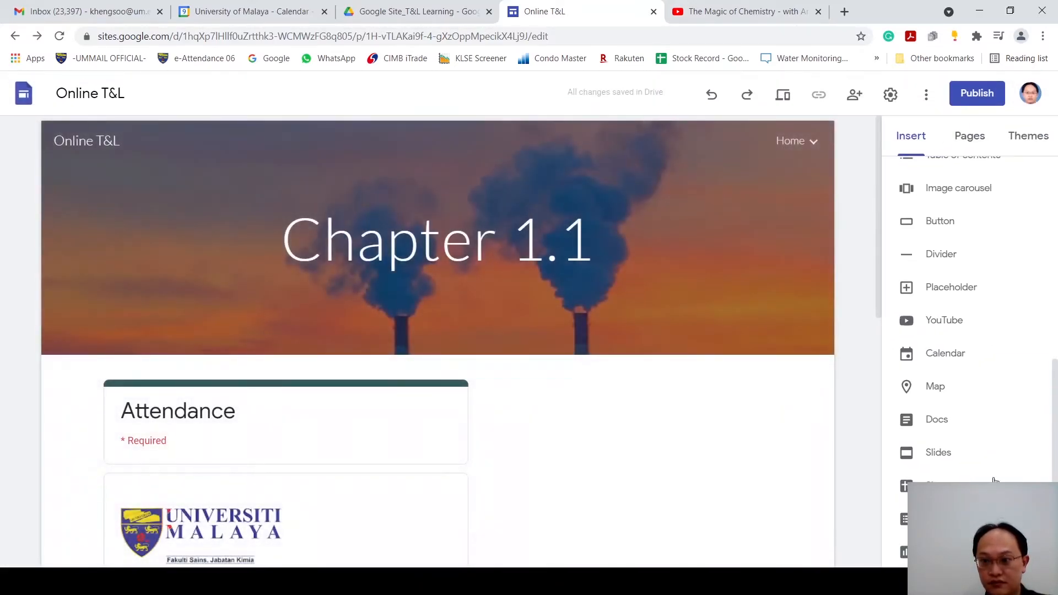
scroll(1009, 471, "up", 10)
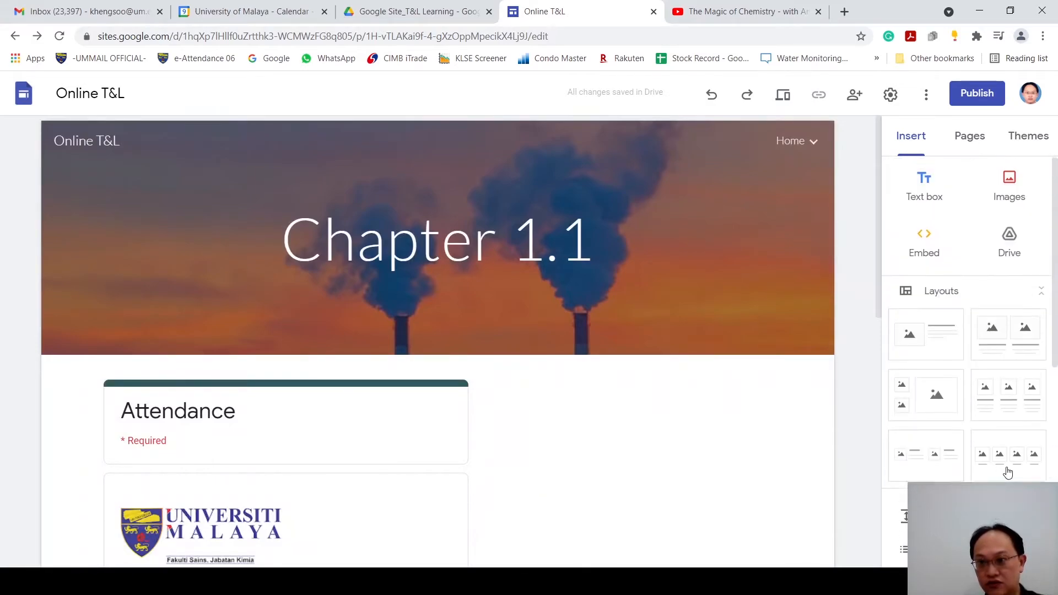
scroll(1003, 465, "down", 1)
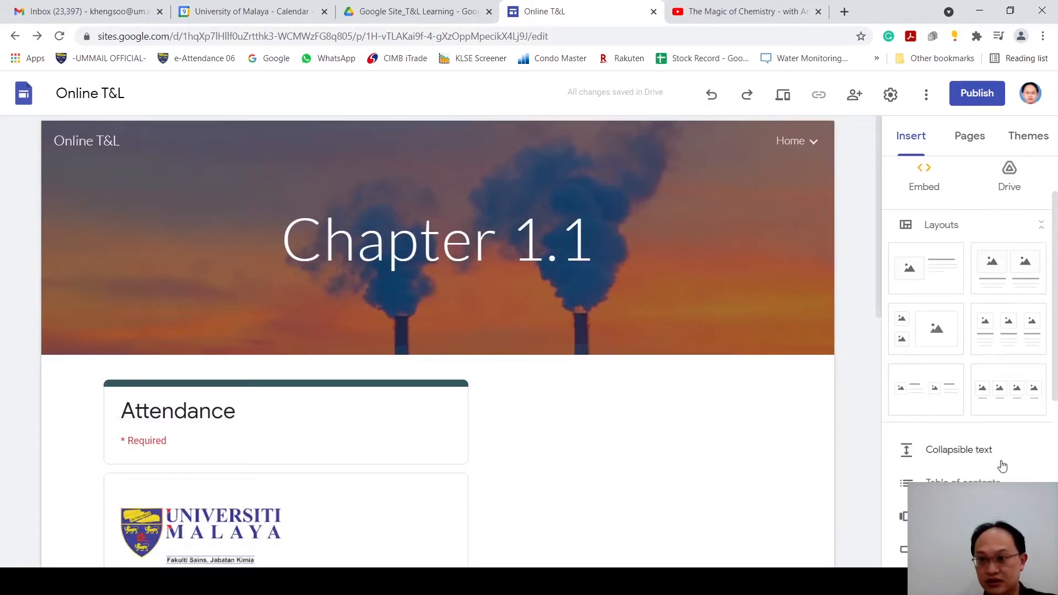
scroll(1005, 463, "down", 3)
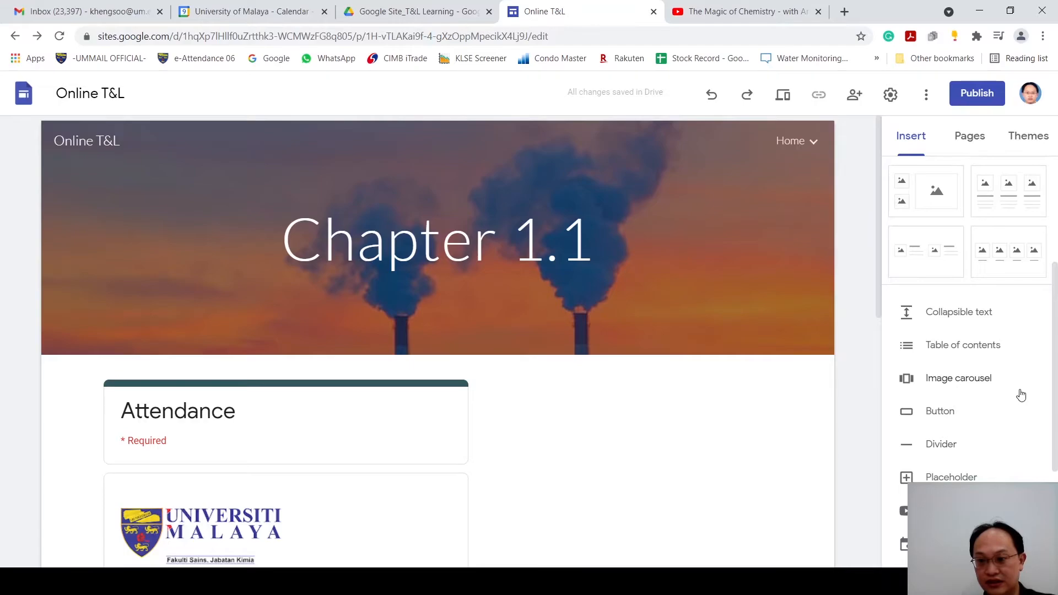
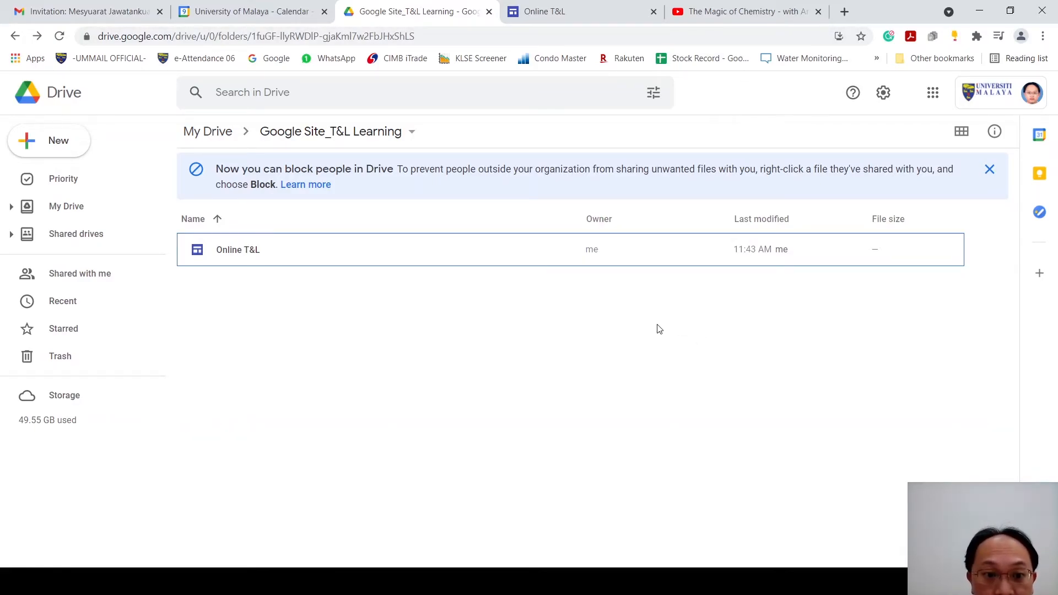
Step: Create a new folder named "Lecture notes" inside the Google Site_T&L Learning folder
right_click(234, 342)
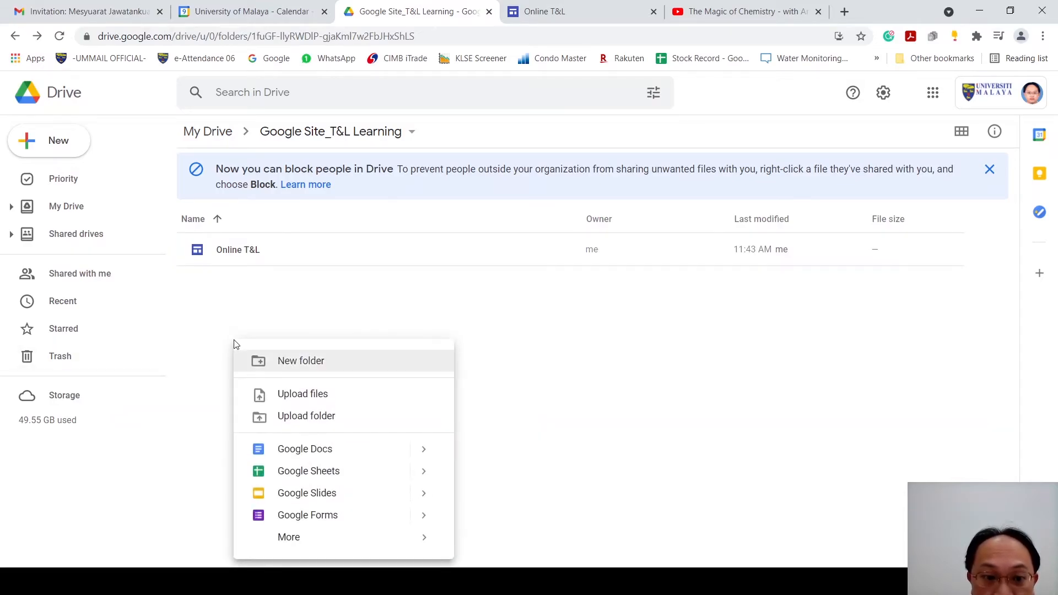
left_click(284, 365)
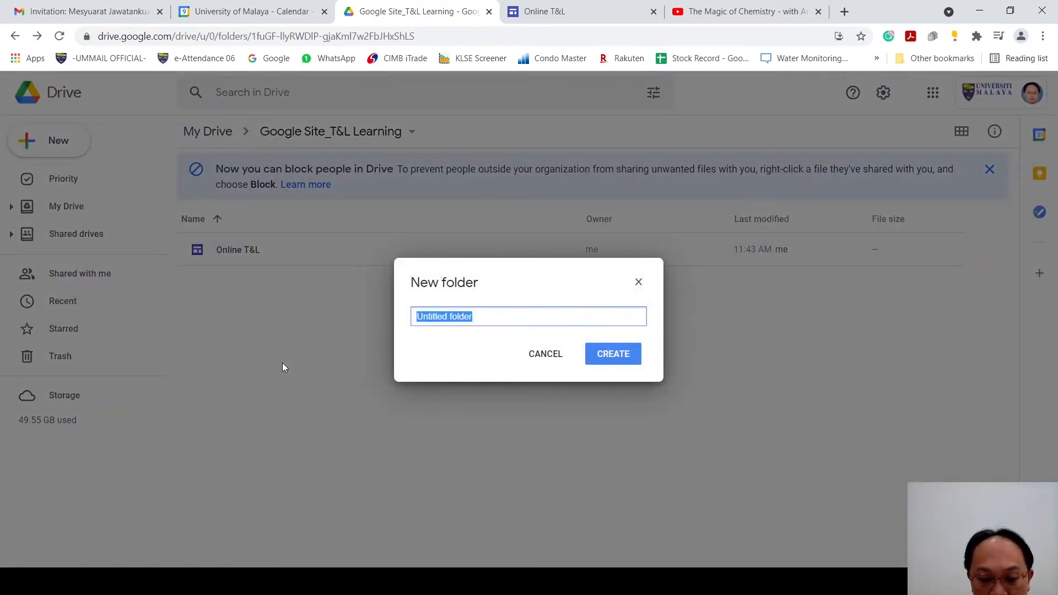
type("Lecture notes")
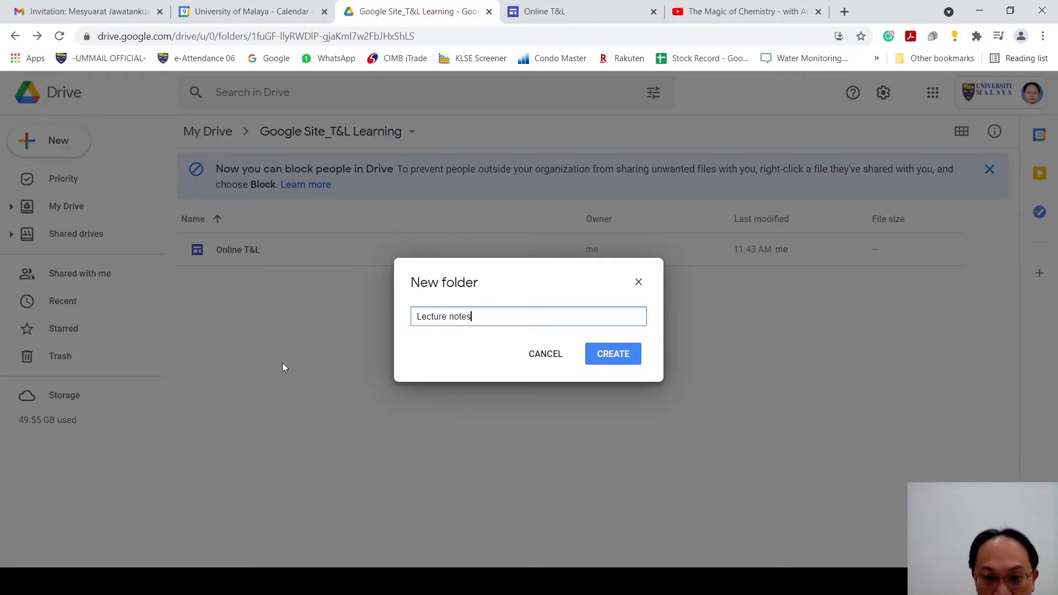
left_click(614, 356)
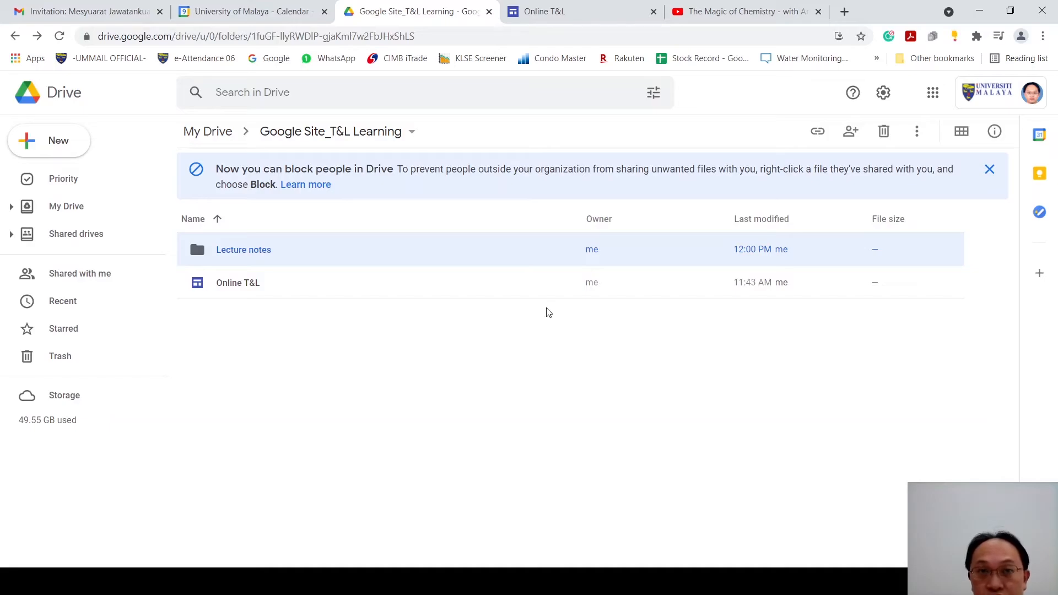
Step: Share the Lecture notes folder so that anyone with the link has Editor access
right_click(500, 260)
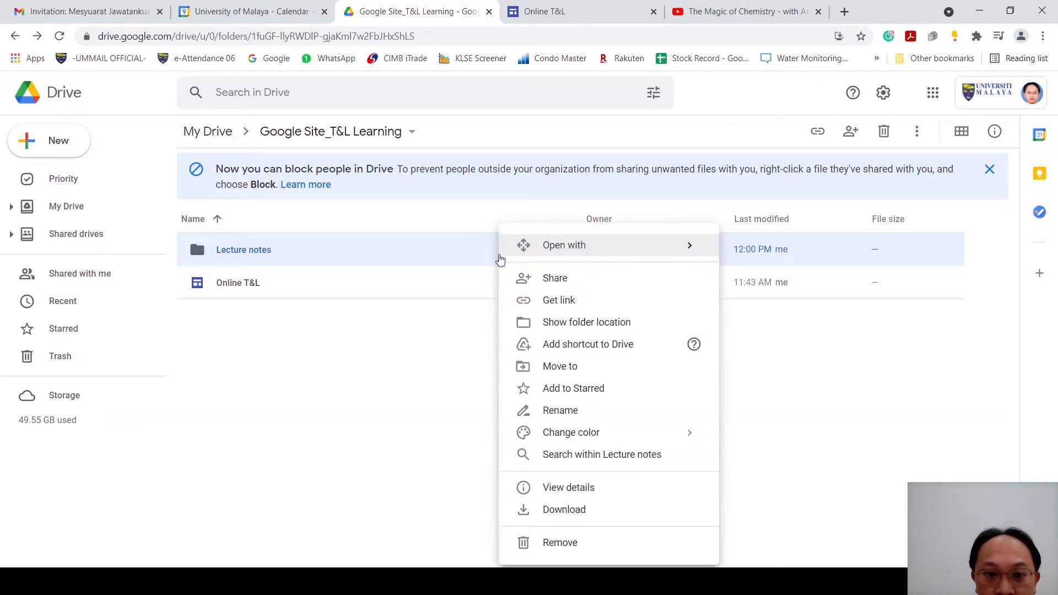
mouse_move(500, 259)
left_click(404, 401)
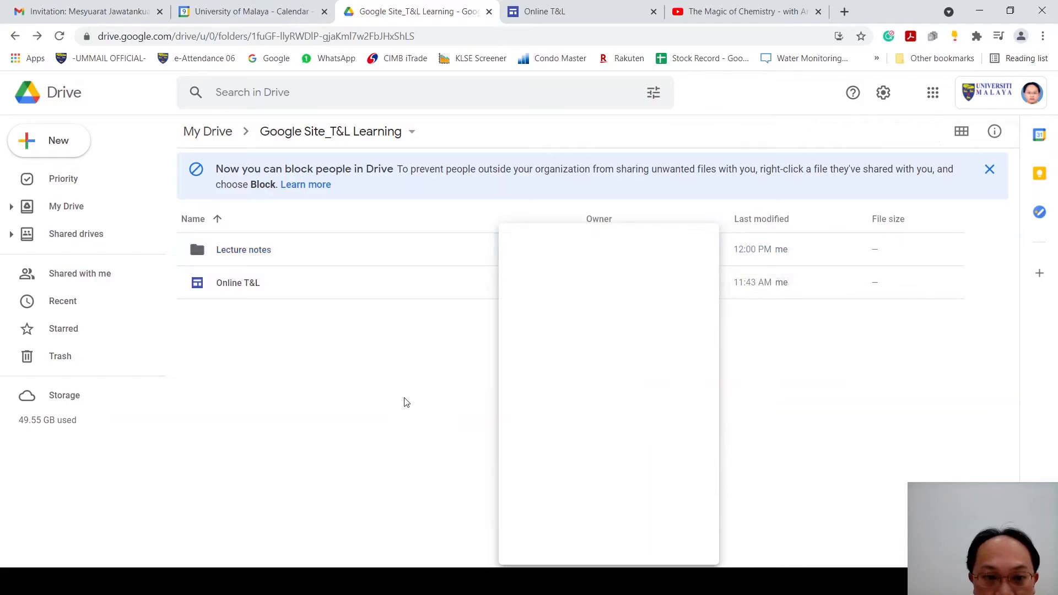
left_click(403, 252)
right_click(403, 251)
mouse_move(402, 251)
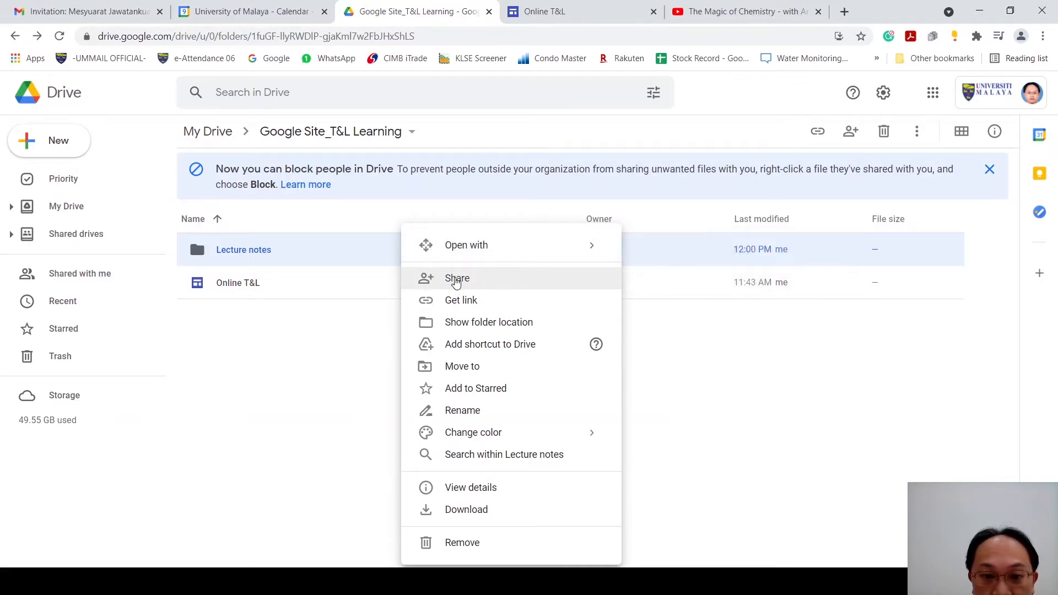
left_click(455, 280)
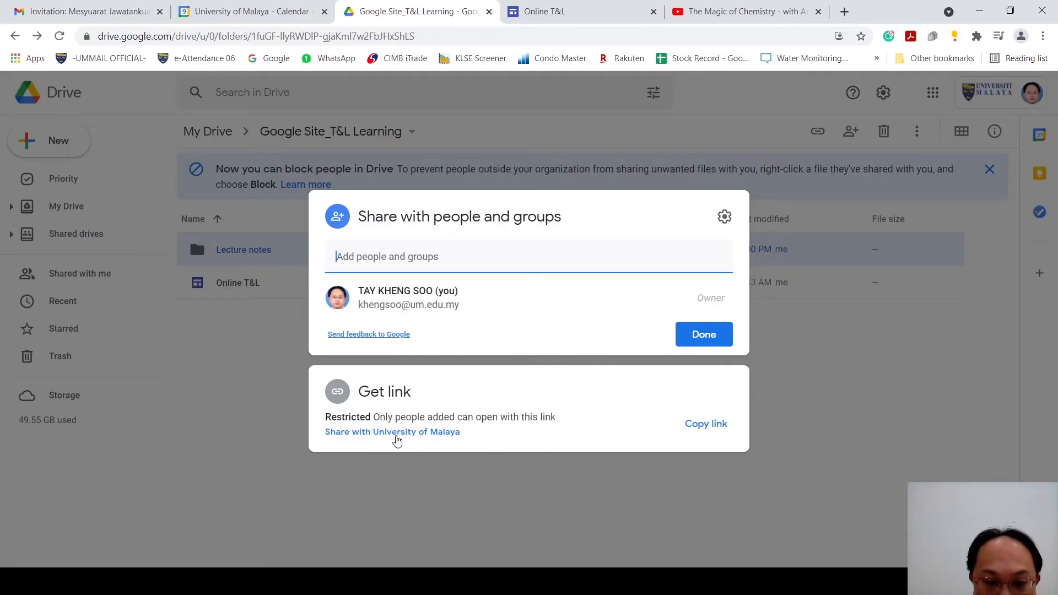
left_click(397, 433)
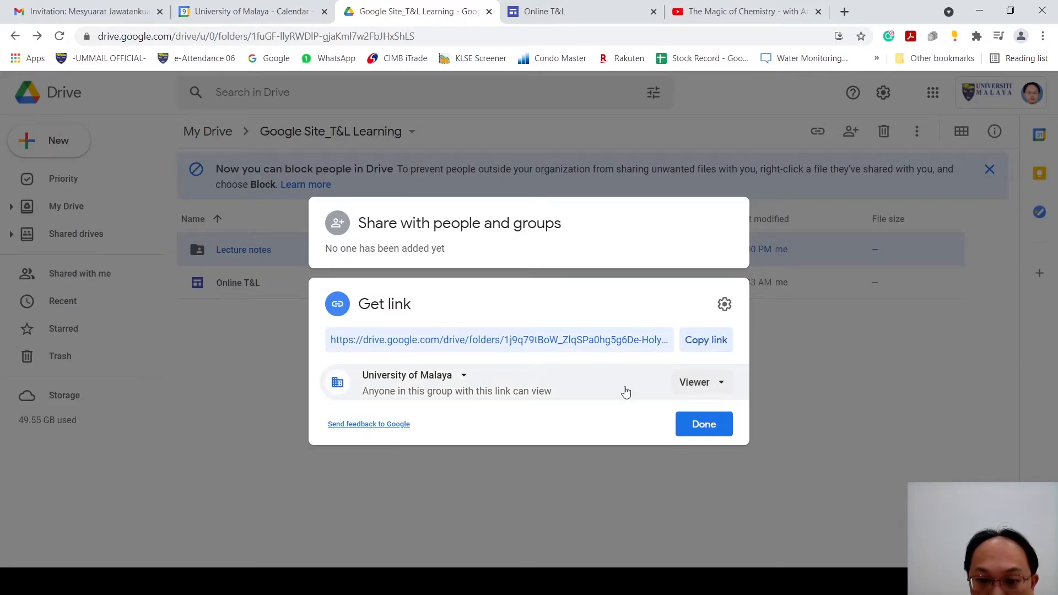
left_click(463, 378)
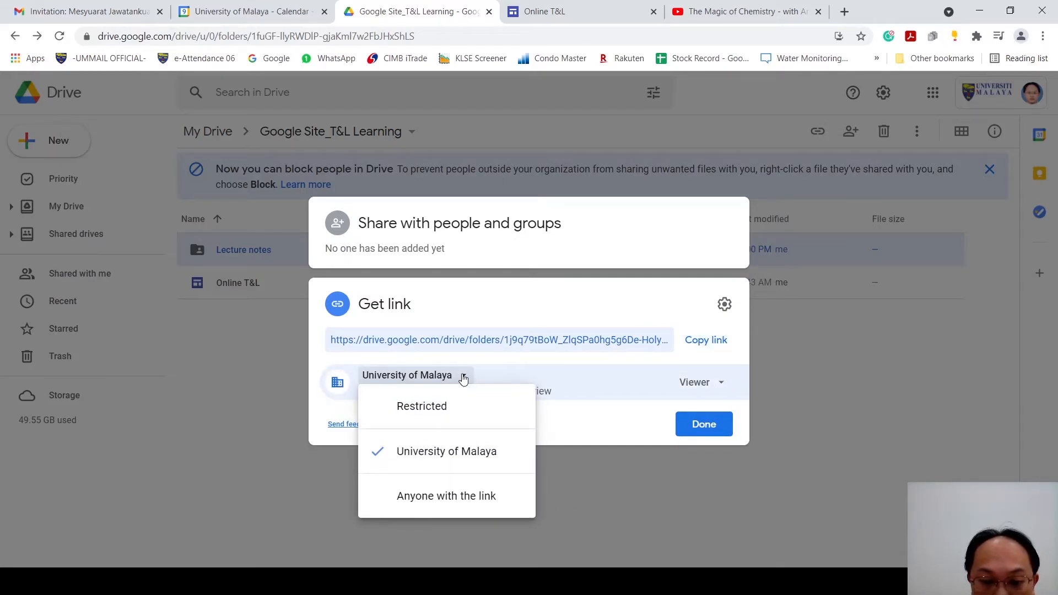
left_click(492, 496)
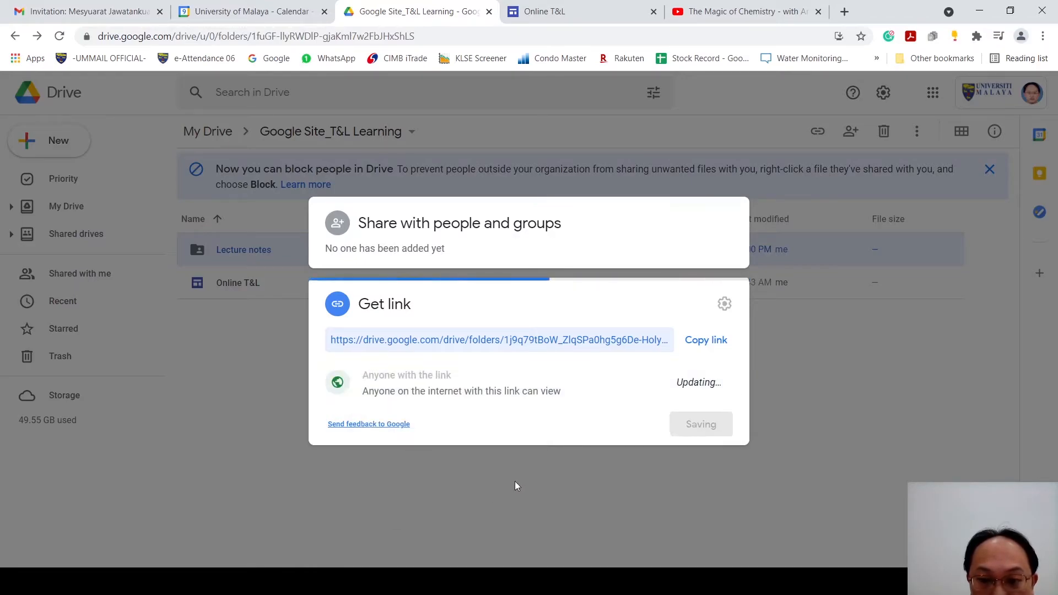
left_click(705, 382)
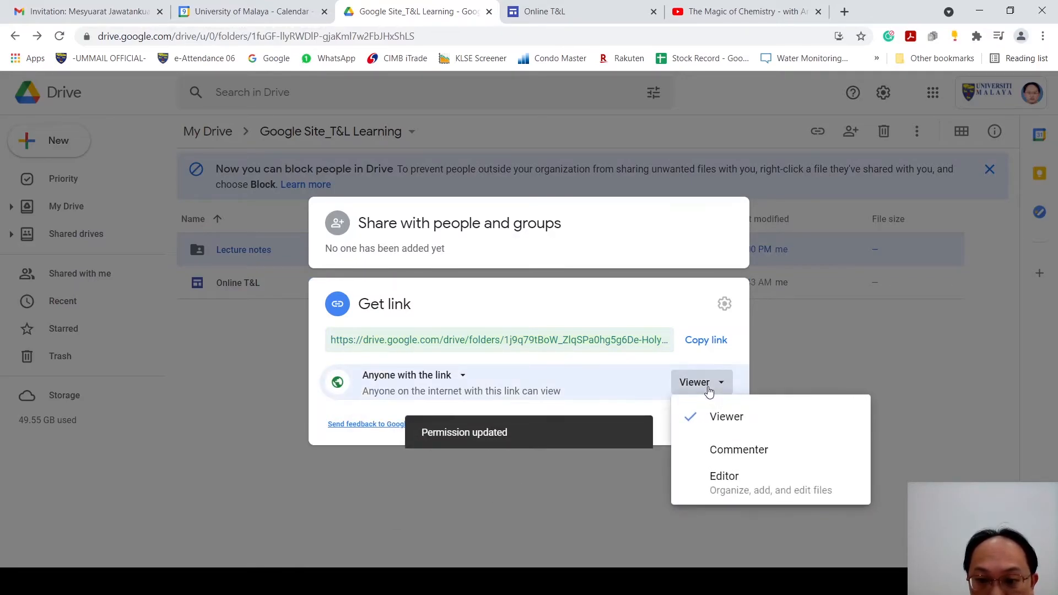
left_click(733, 482)
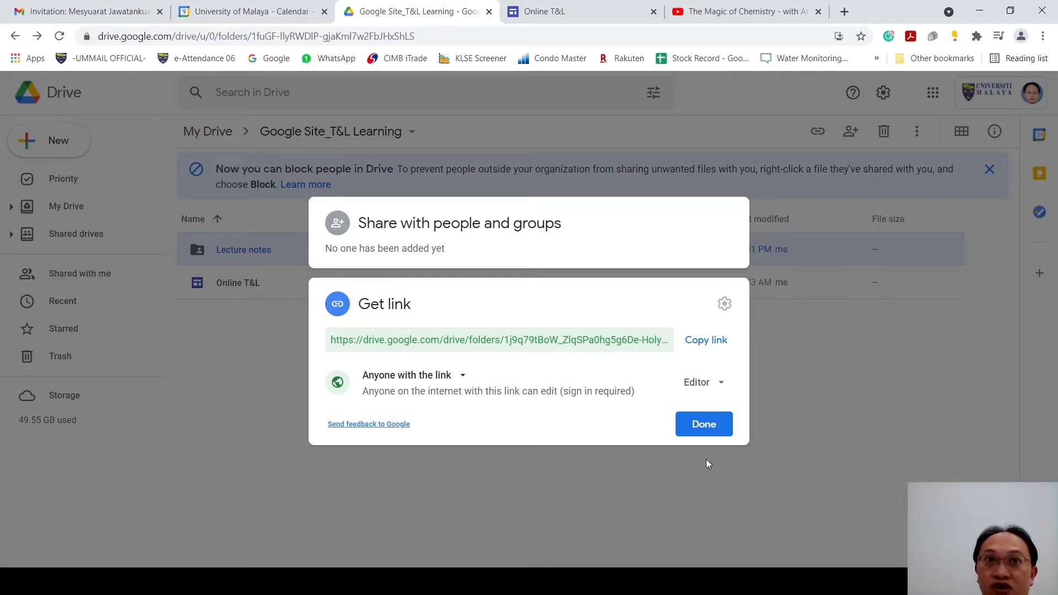
left_click(707, 434)
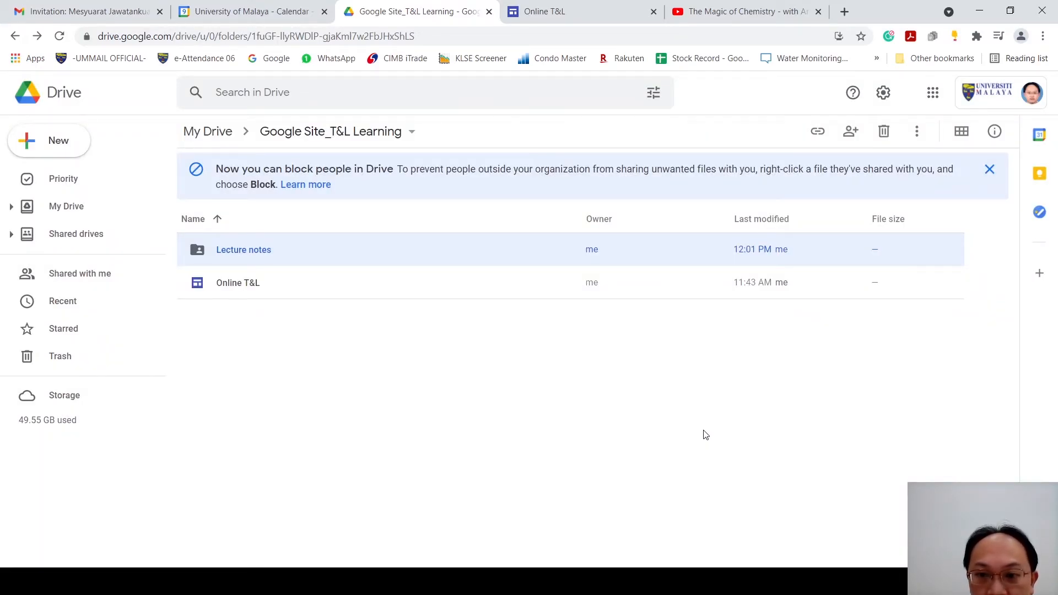
Step: Open the Lecture notes folder and upload the SQC7007 Course Introduction and Topic 1 What is Mass Spectrometry PDFs
double_click(318, 264)
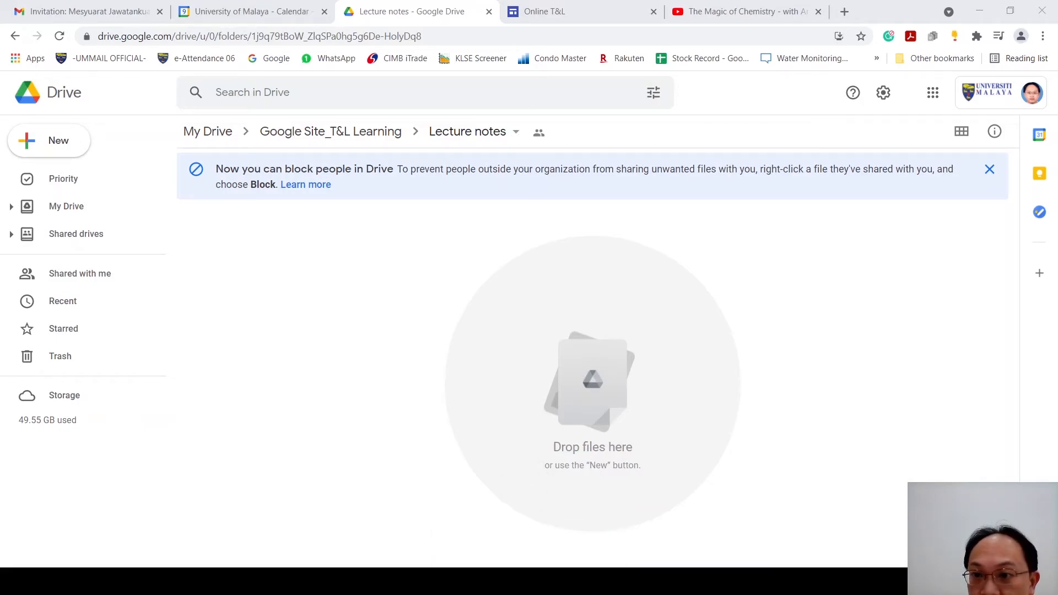
left_click_drag(331, 330, 346, 327)
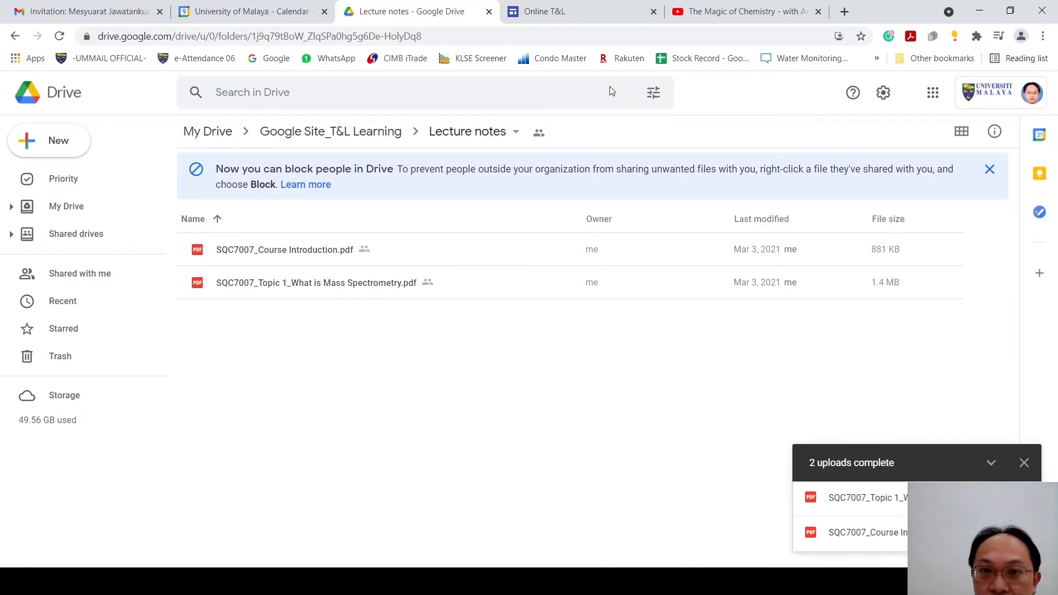
left_click(572, 19)
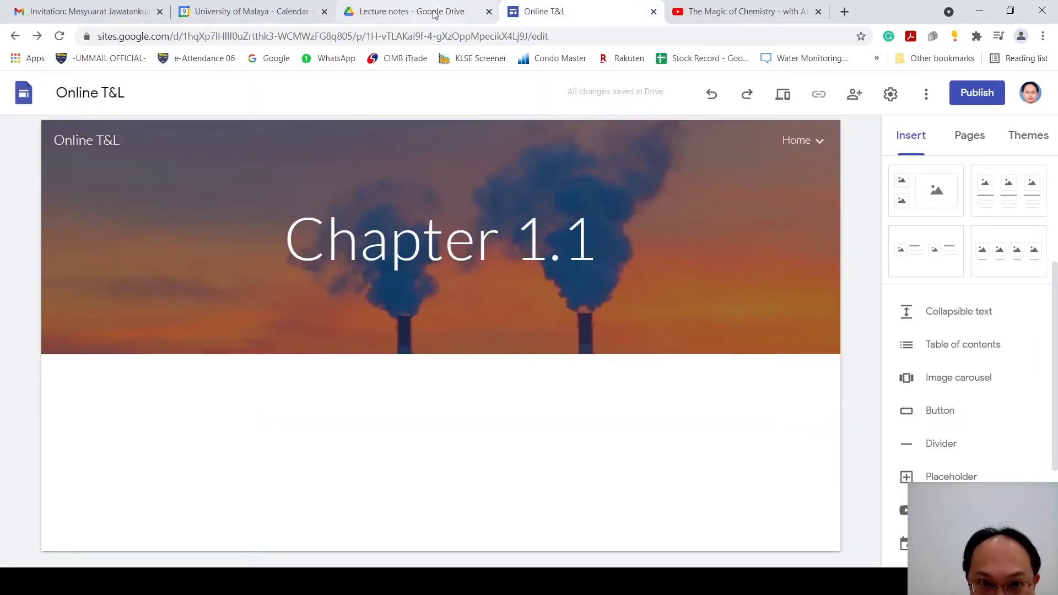
left_click(414, 11)
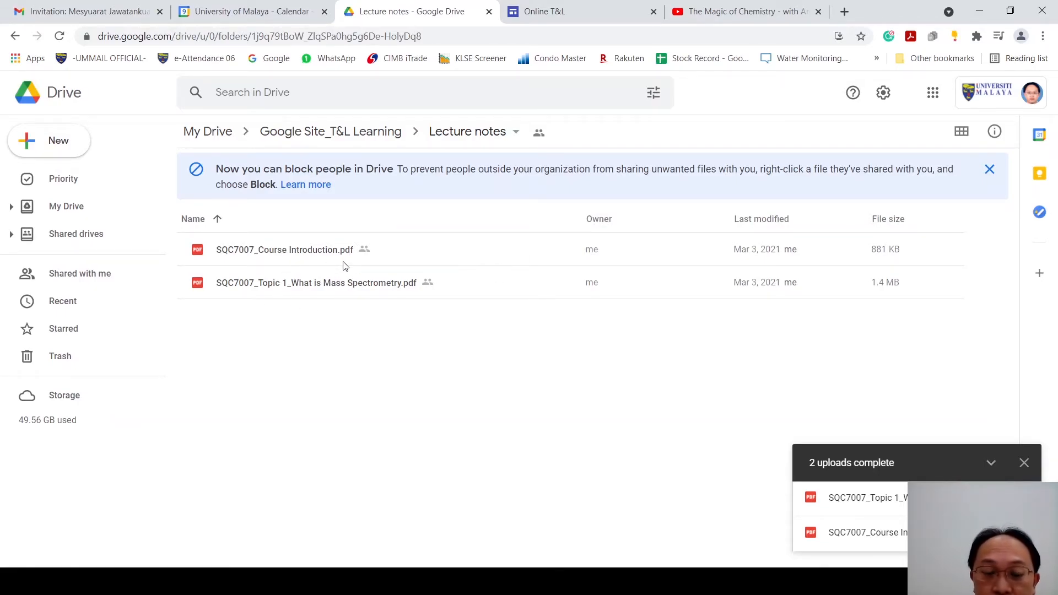
Step: Copy the sharing link of SQC7007_Course Introduction.pdf
left_click(440, 262)
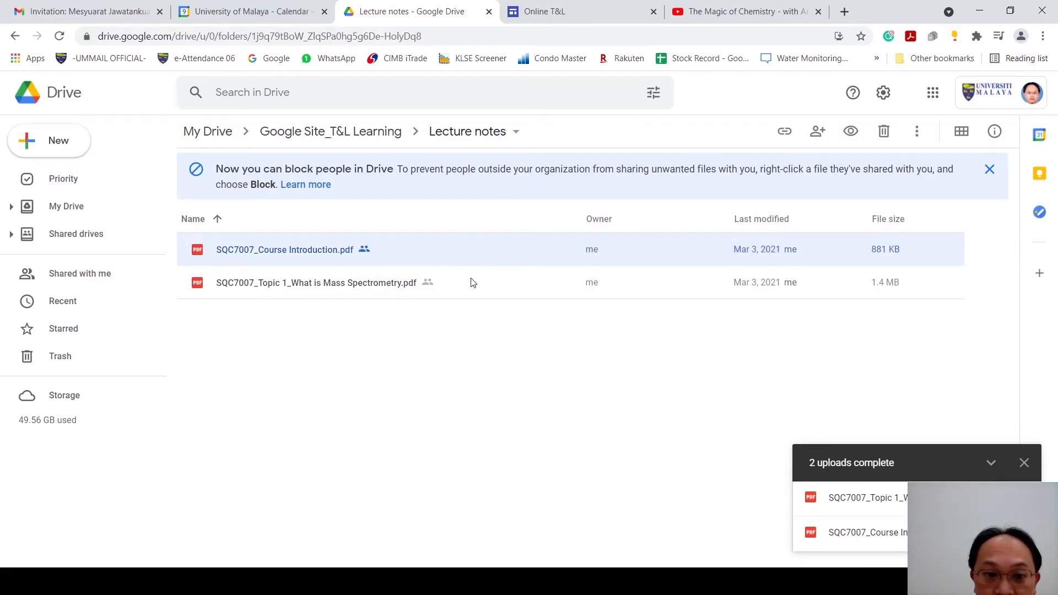
right_click(439, 257)
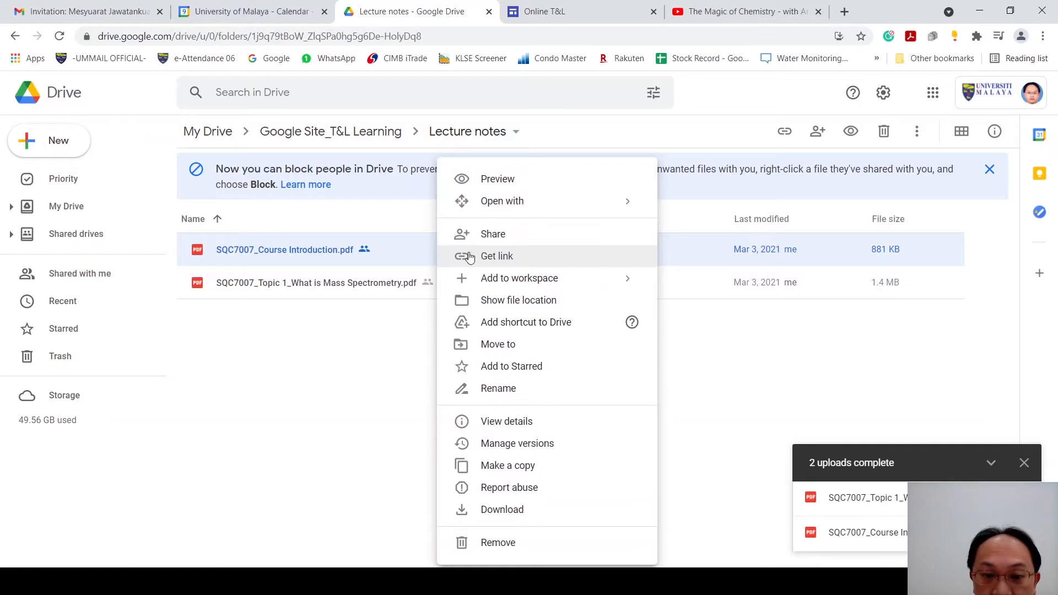
left_click(500, 261)
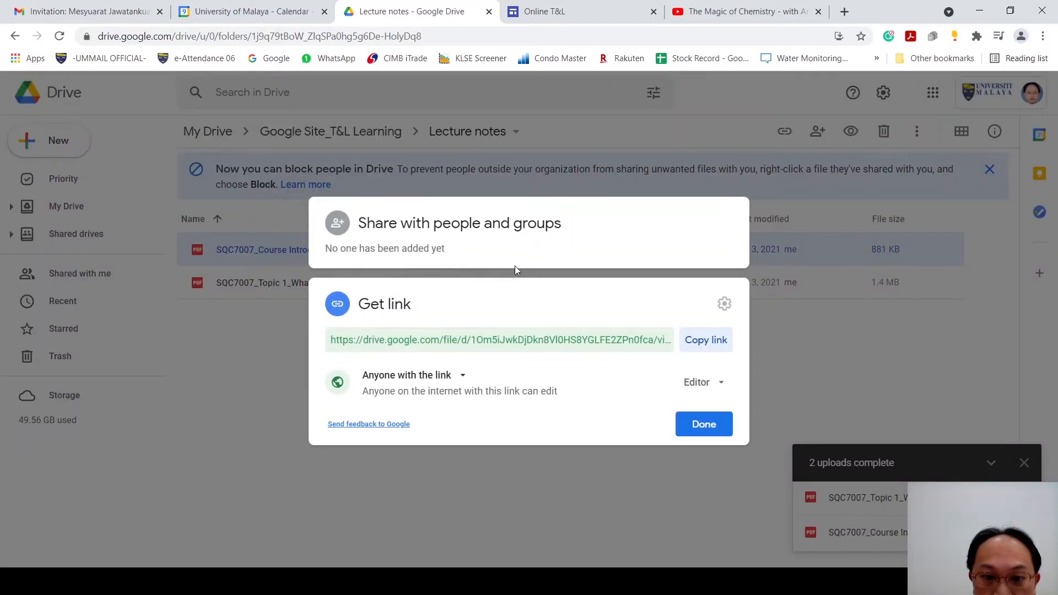
left_click(700, 345)
left_click(716, 430)
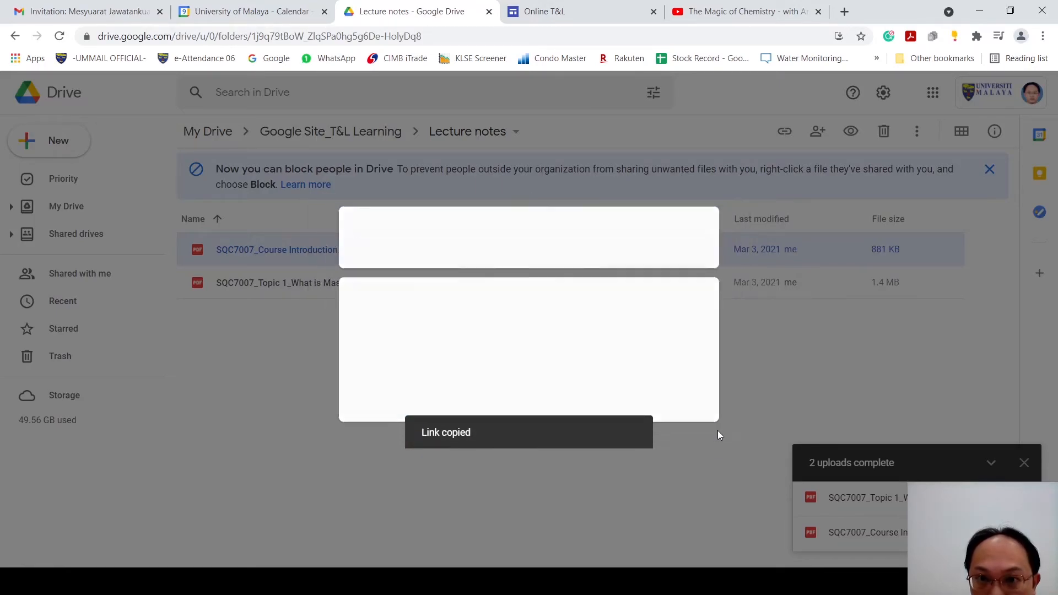
Step: Switch to the Online T&L site in Google Sites and add a text box reading "Lecture Note 1" below the Chapter 1.1 header
left_click(564, 24)
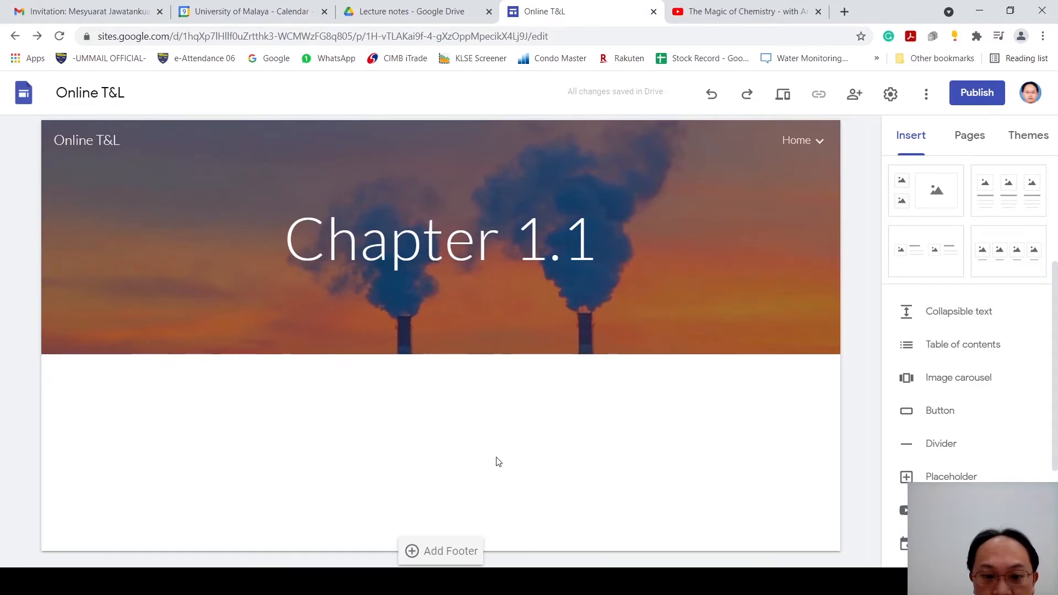
double_click(147, 413)
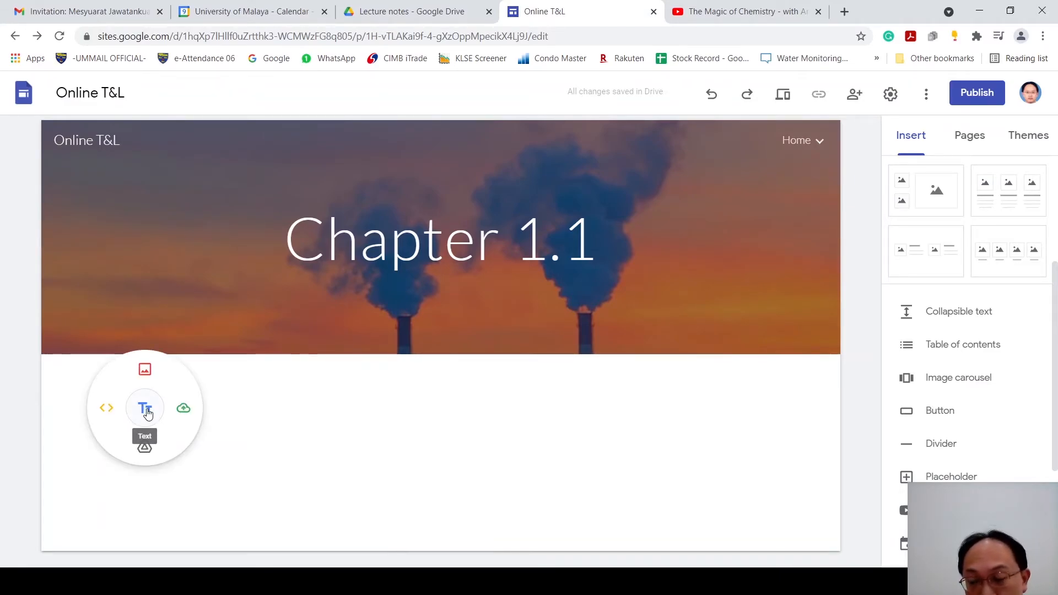
left_click(146, 411)
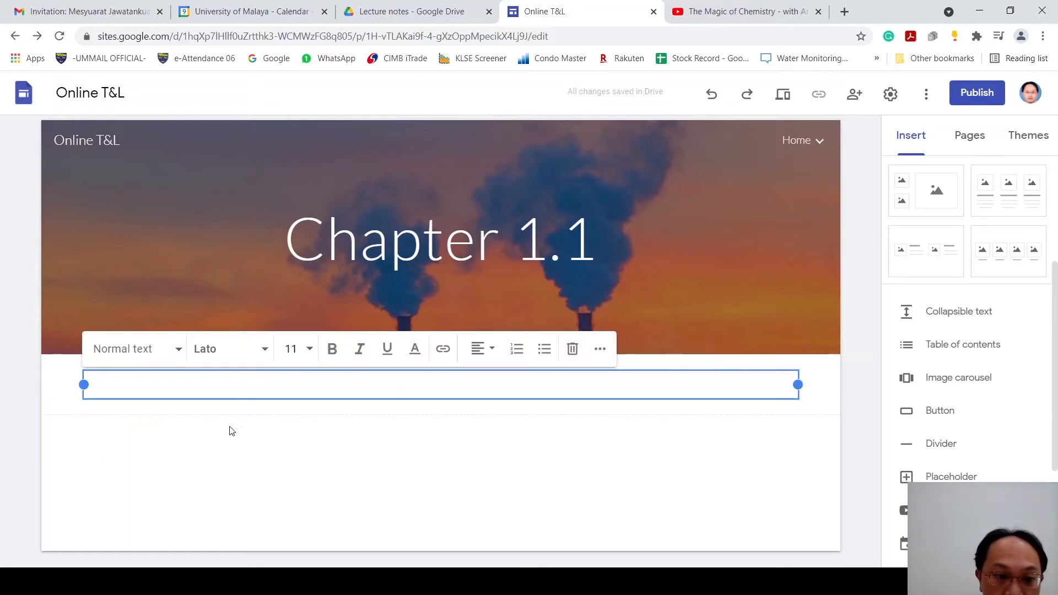
type("Lec")
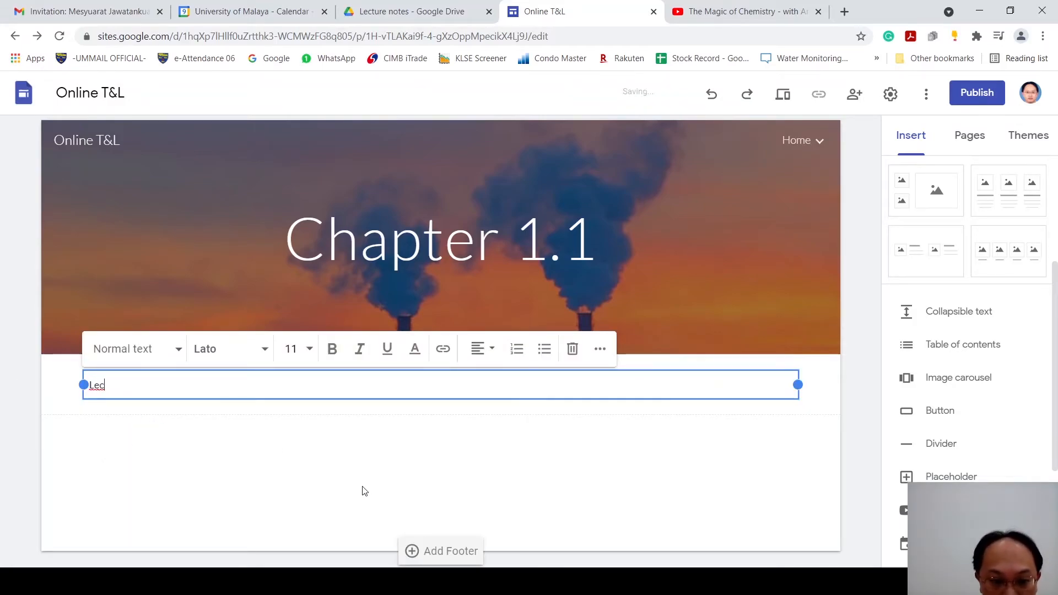
type("ture")
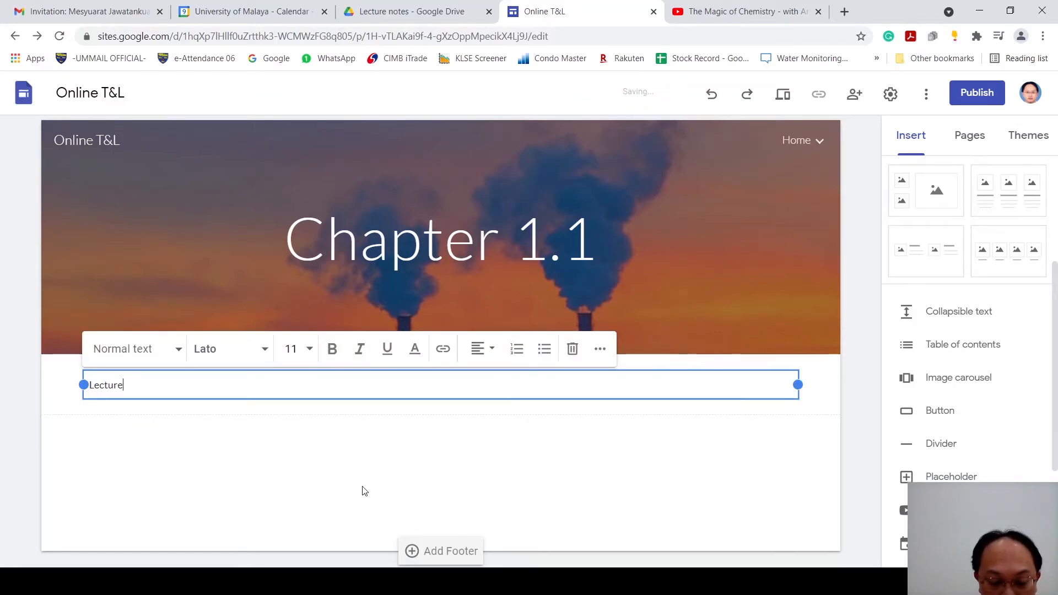
type(" Notes")
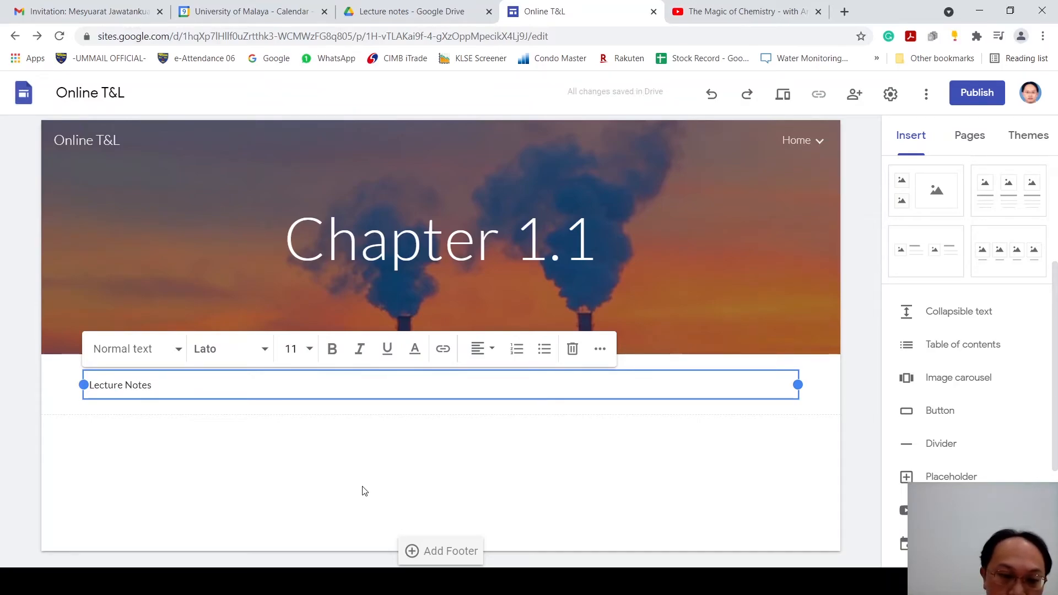
key("BackSpace")
type("1")
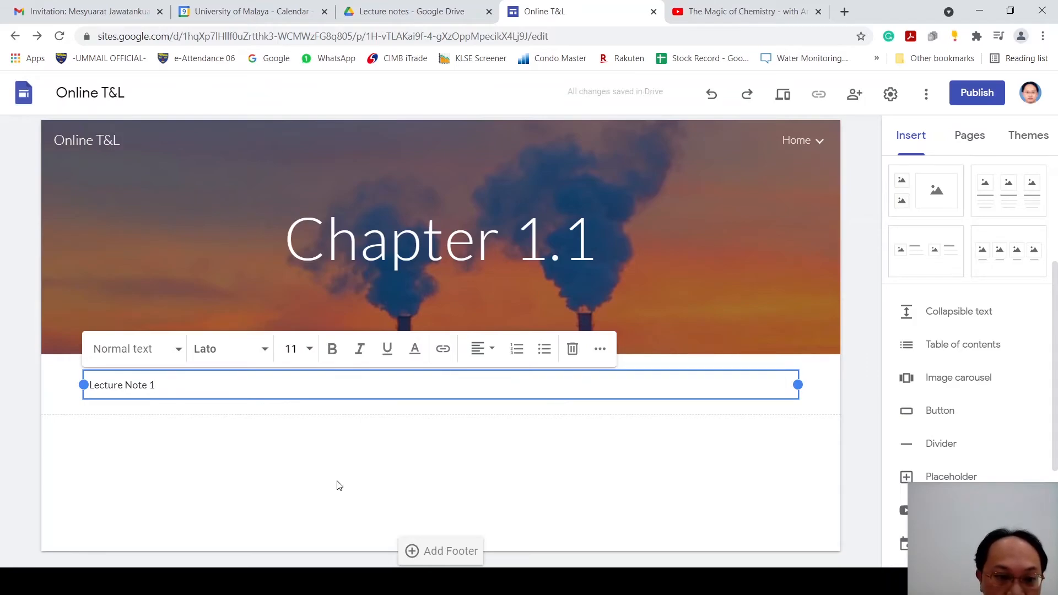
Step: Format the "Lecture Note 1" text with the Heading style
left_click_drag(157, 386, 87, 385)
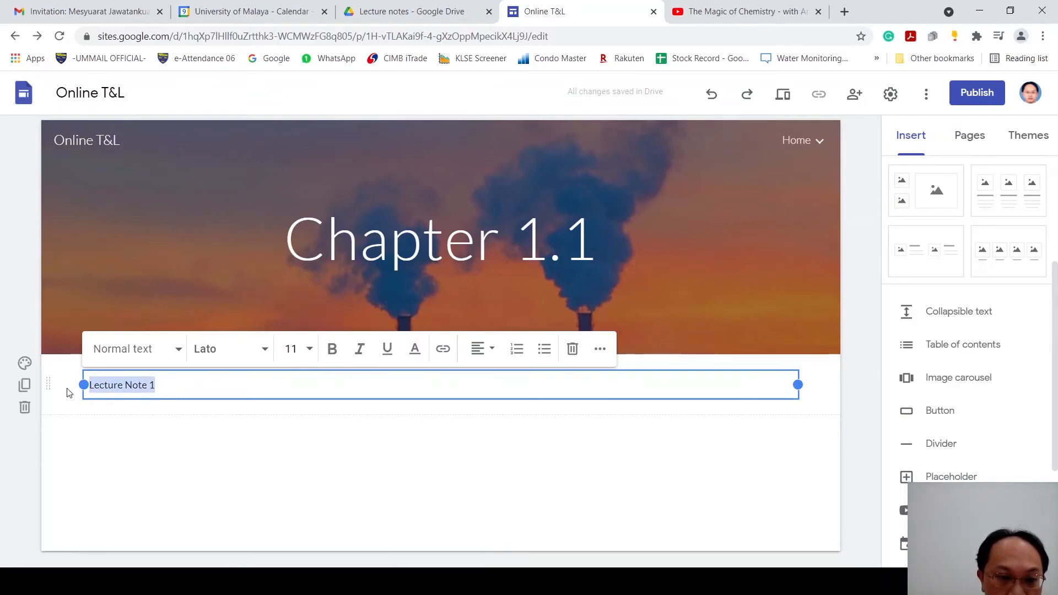
left_click(169, 350)
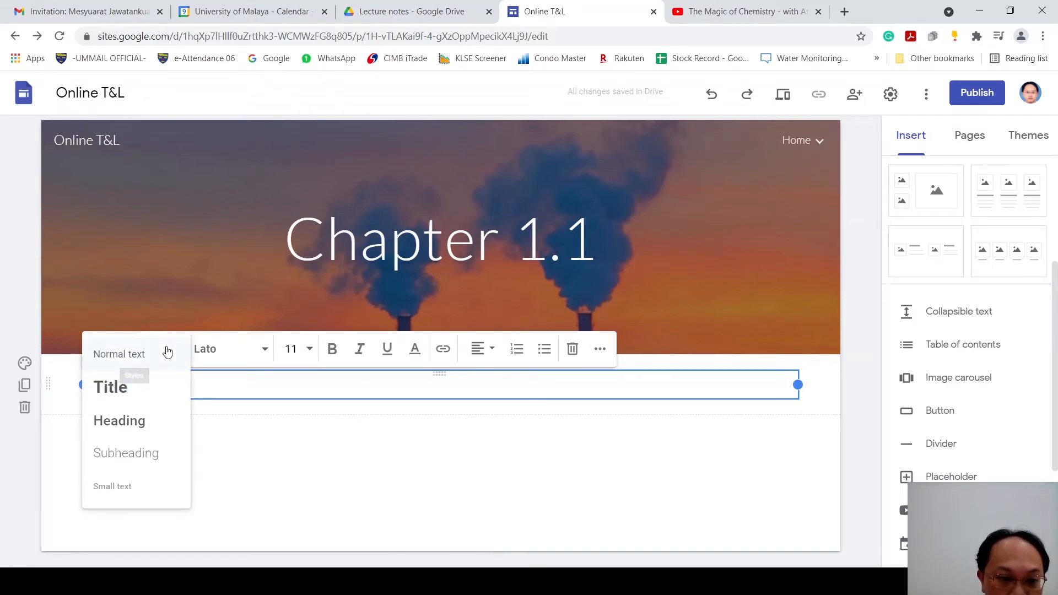
left_click(144, 424)
left_click(240, 468)
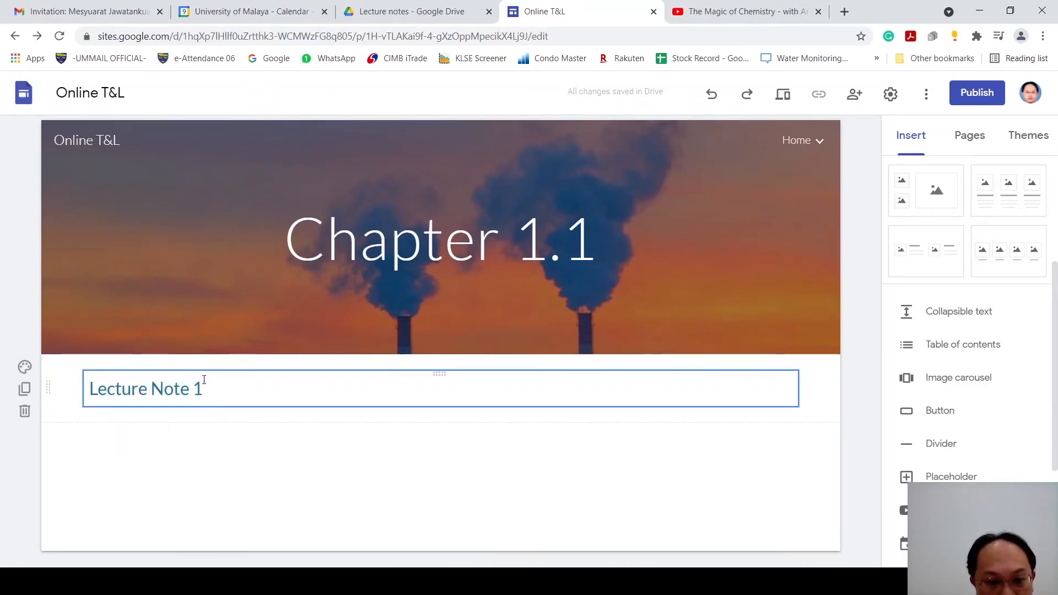
Step: Link the "Lecture Note 1" heading text to the copied Drive PDF address
left_click_drag(205, 387, 21, 399)
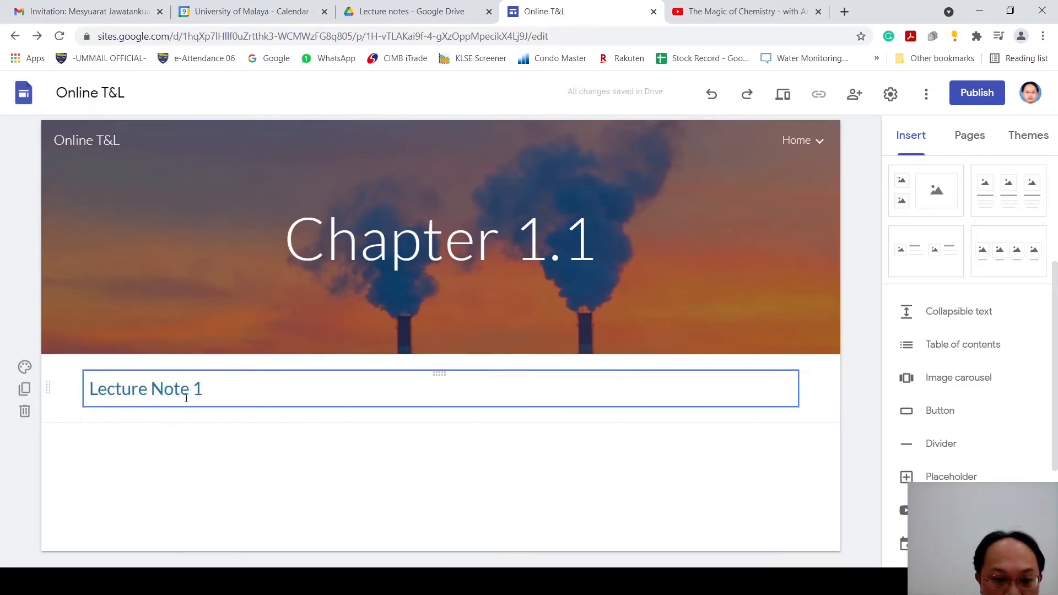
left_click_drag(92, 390, 204, 386)
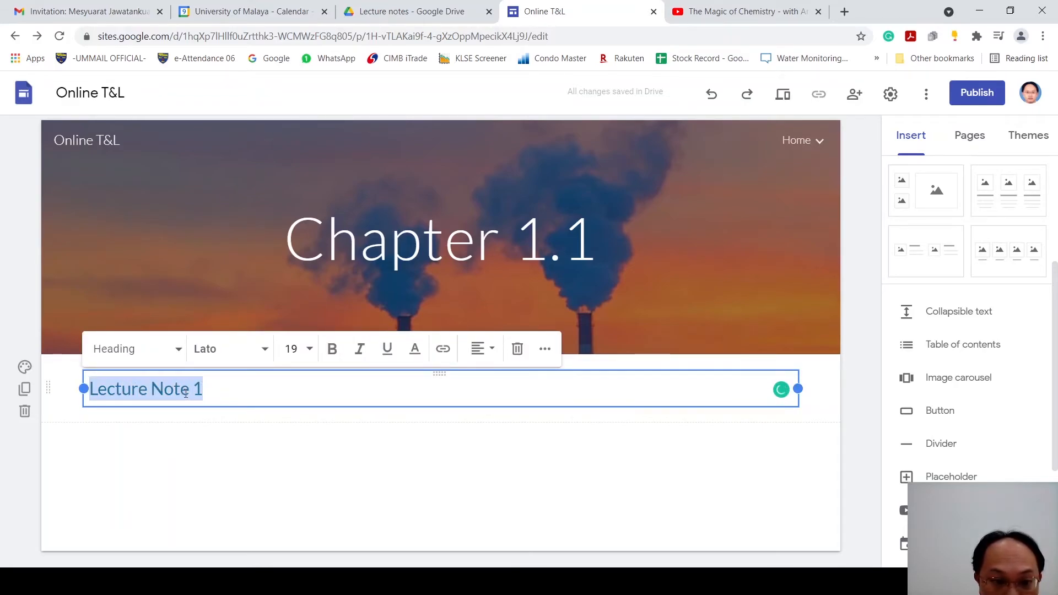
left_click(444, 350)
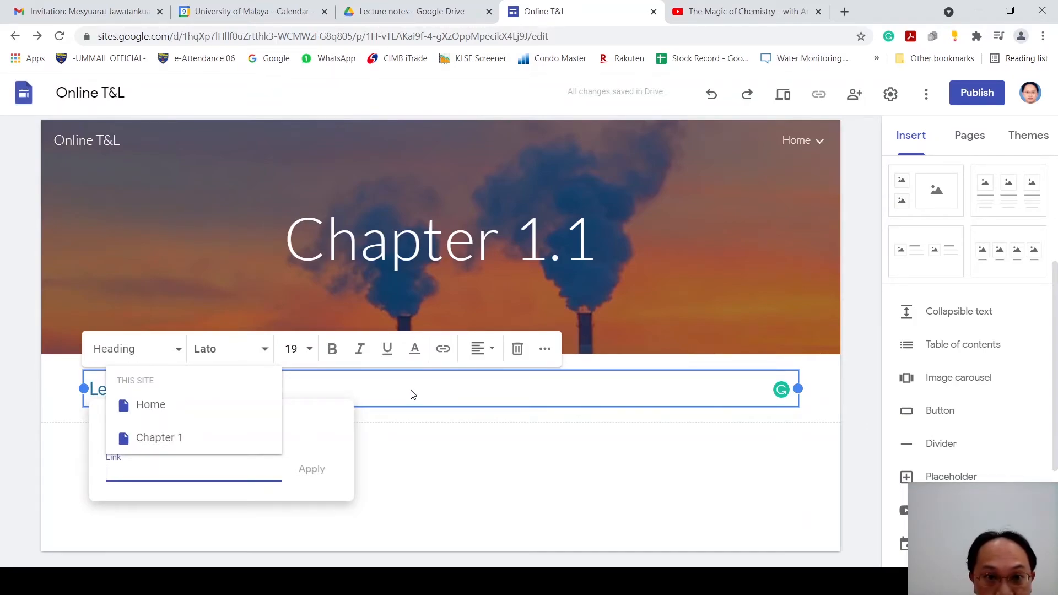
key("ctrl+v")
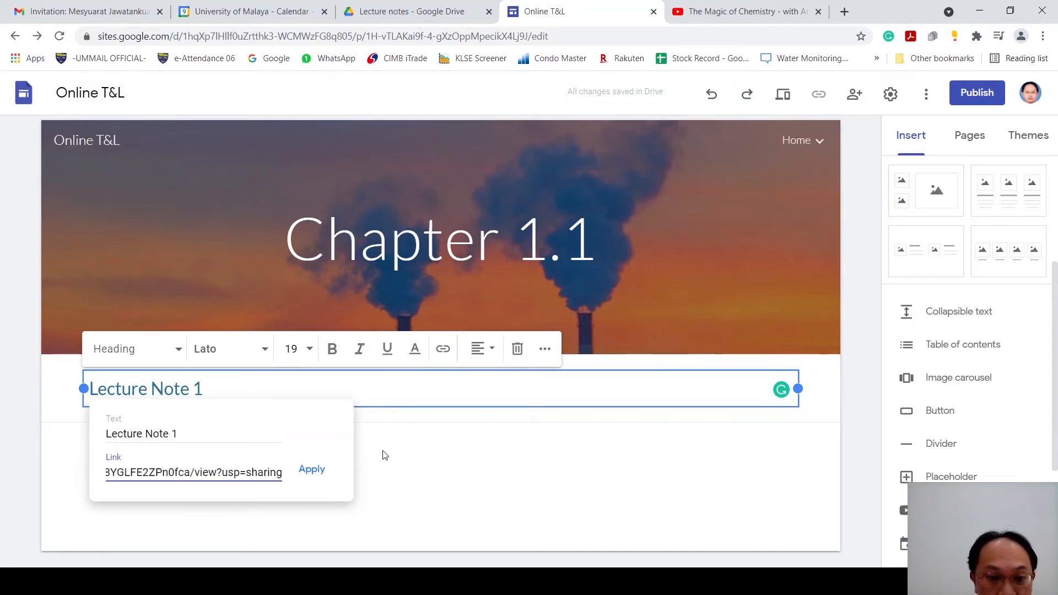
left_click(311, 472)
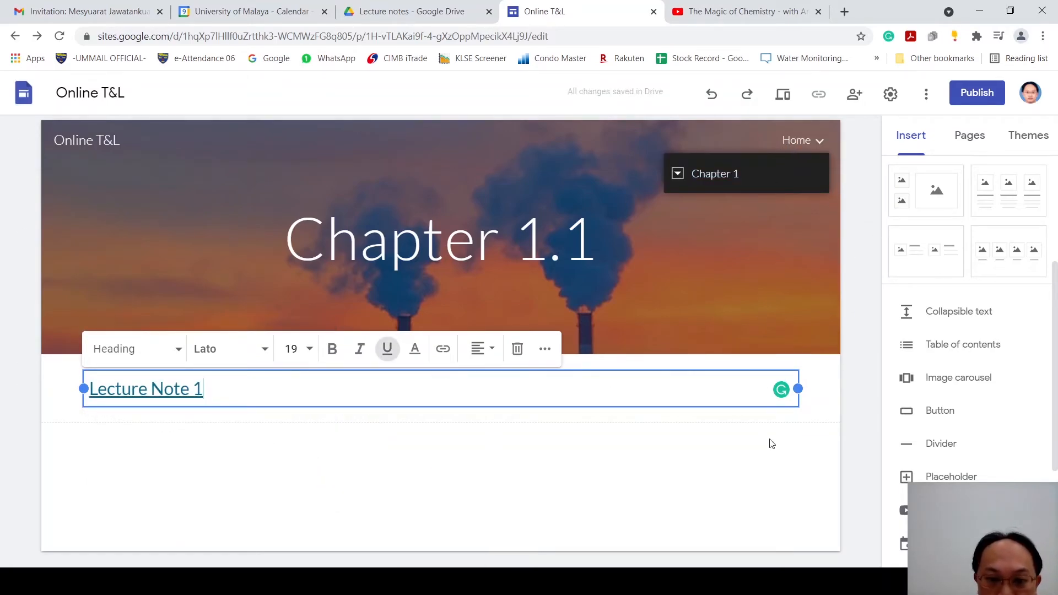
left_click(847, 467)
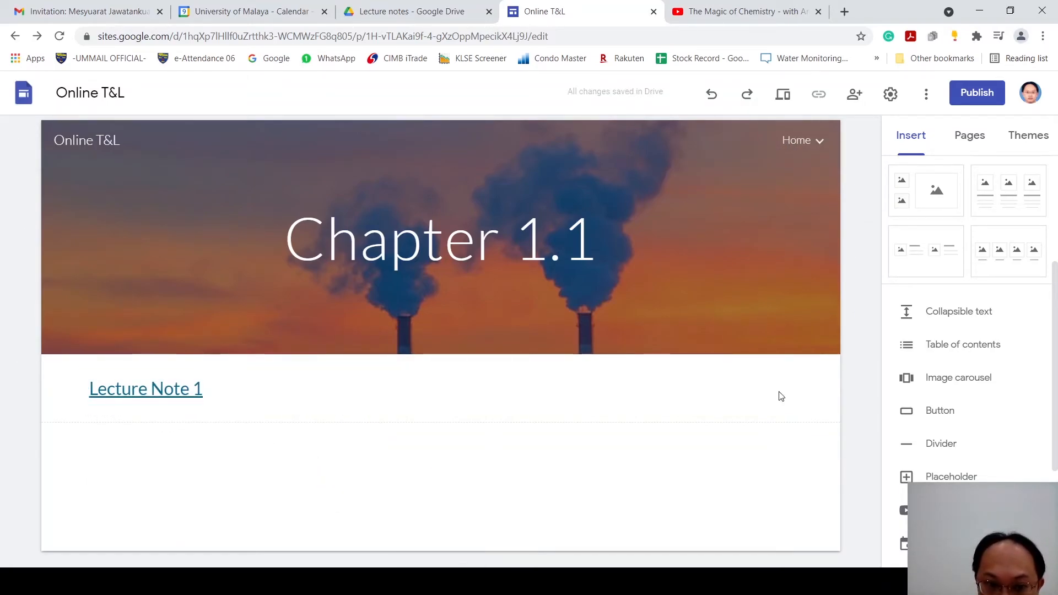
Step: Preview the Chapter 1.1 page and follow the Lecture Note 1 link to test it
left_click(780, 95)
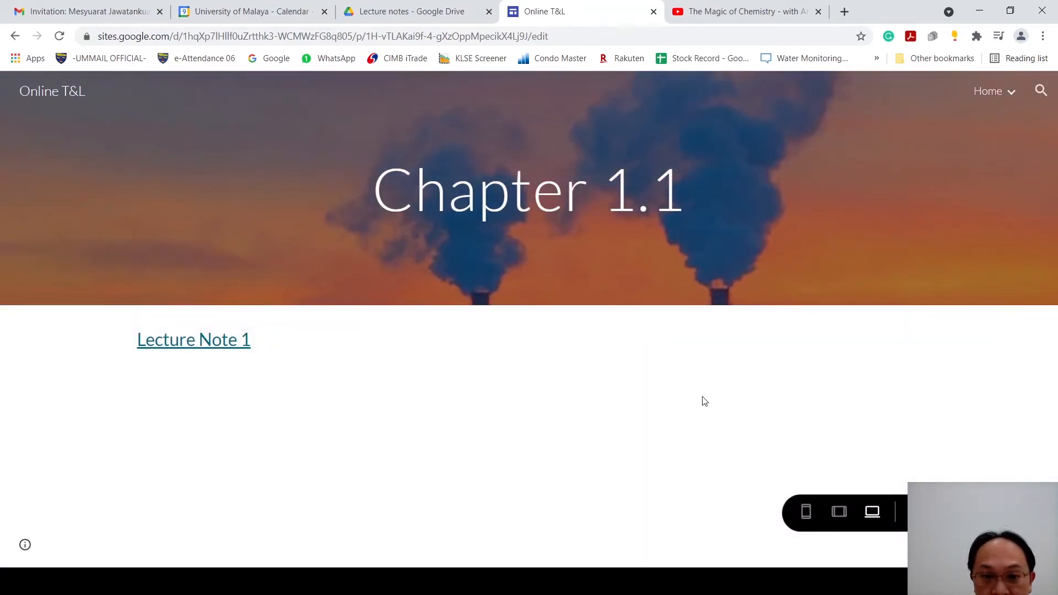
left_click(218, 342)
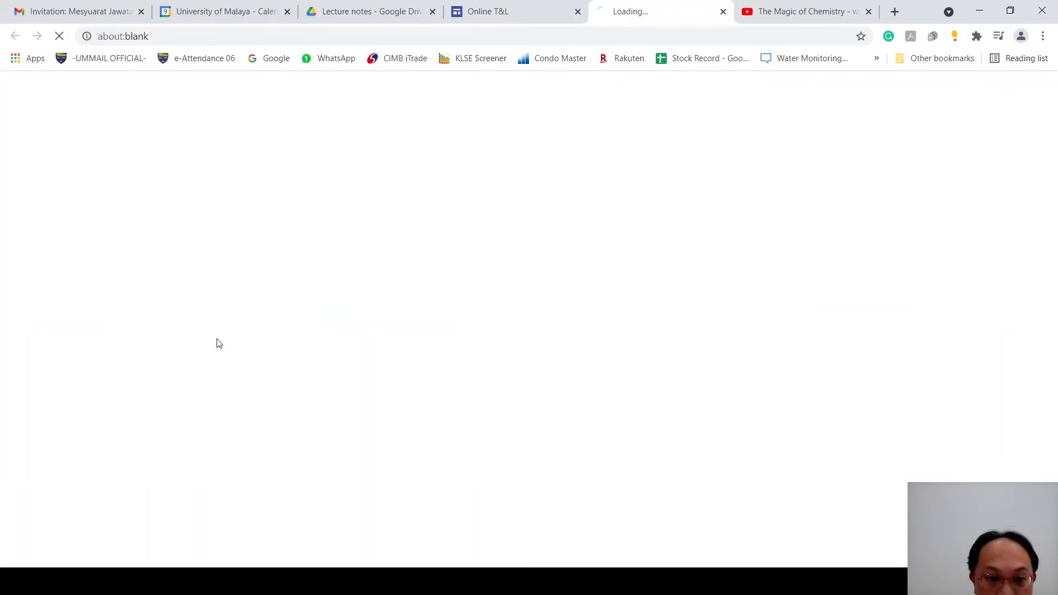
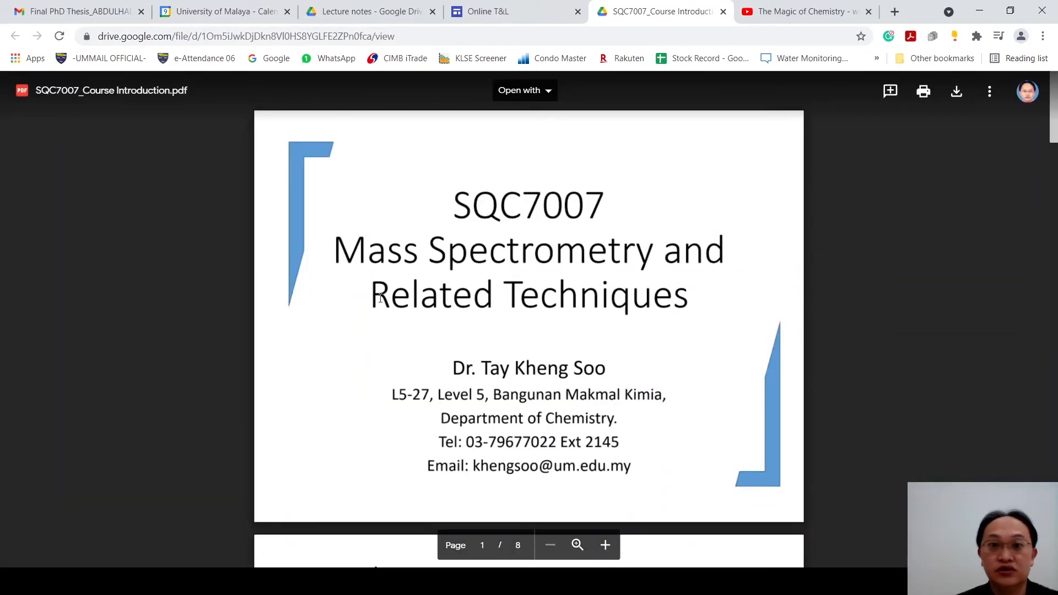
Step: Close the PDF preview and examine the link access options for the published site and the draft in the sharing settings
left_click(724, 12)
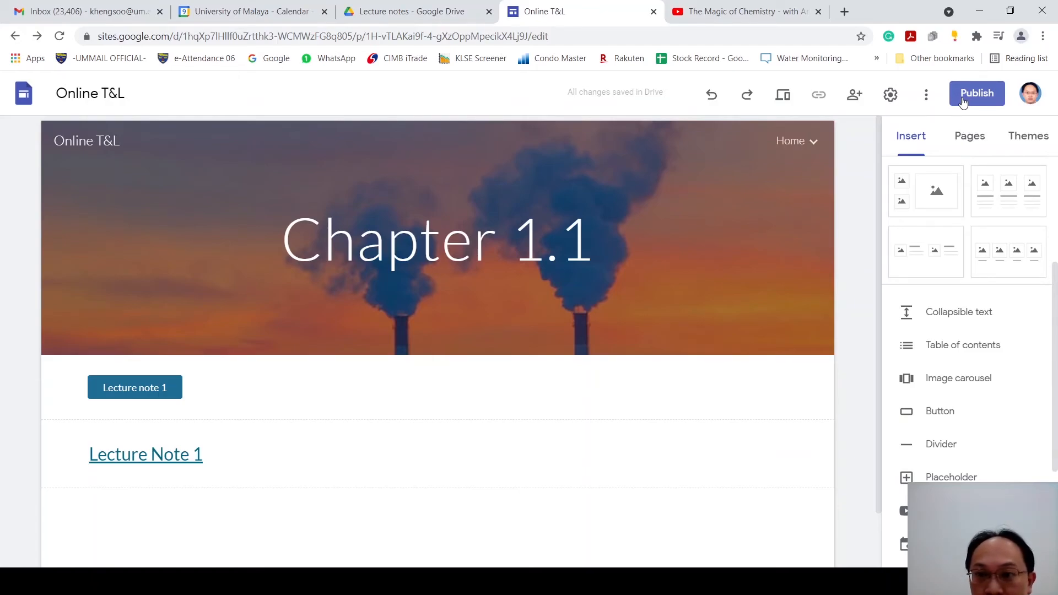
left_click(852, 97)
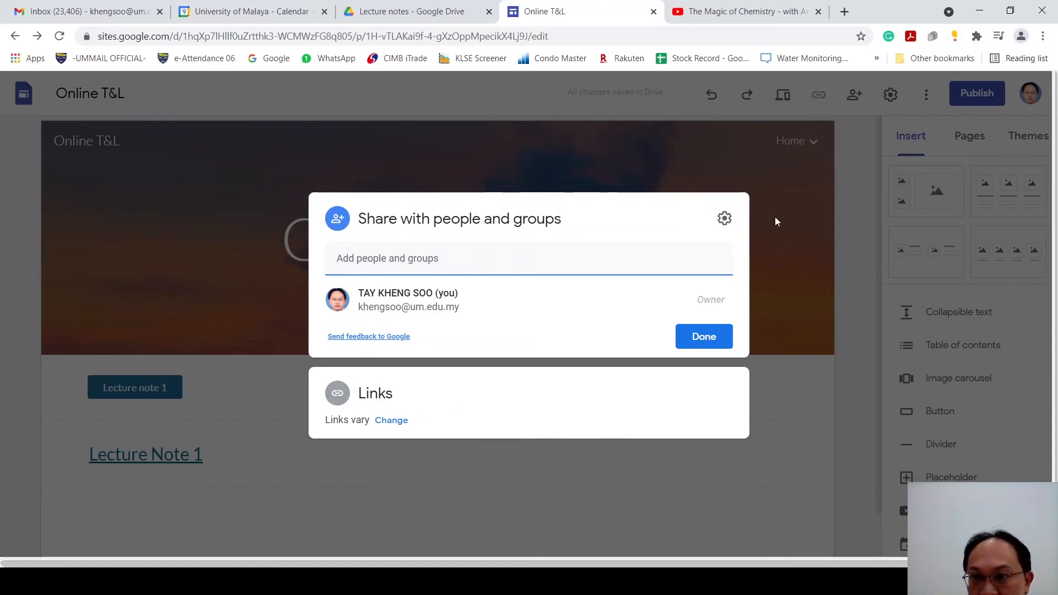
left_click(818, 228)
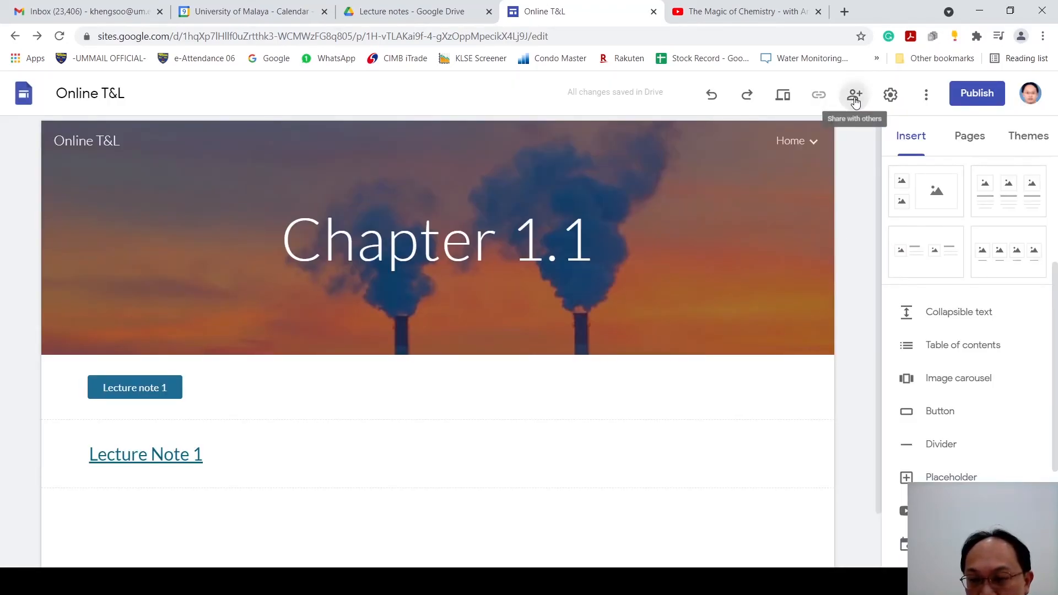
left_click(854, 97)
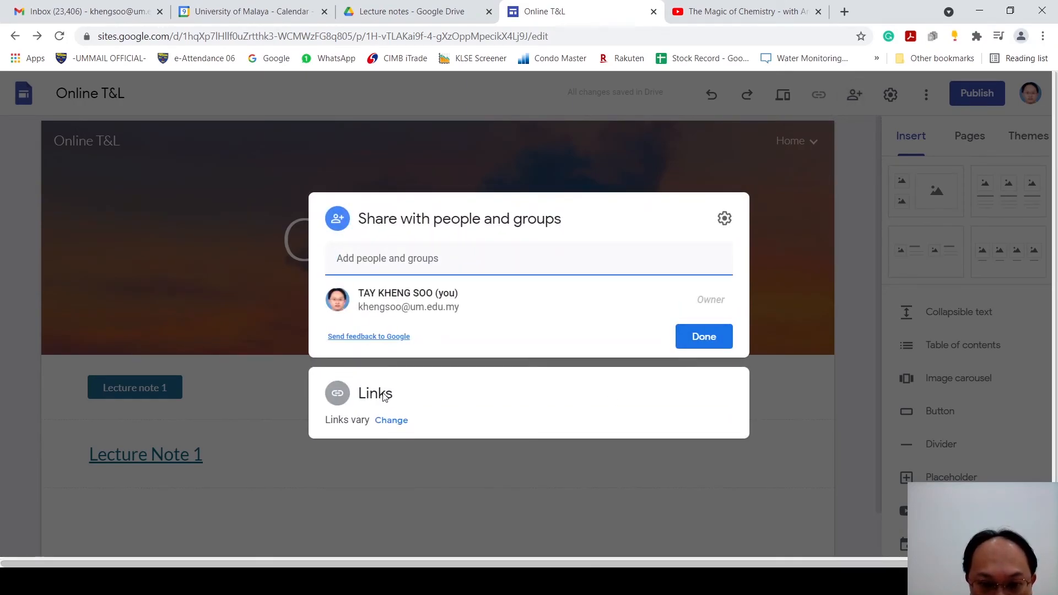
left_click(384, 393)
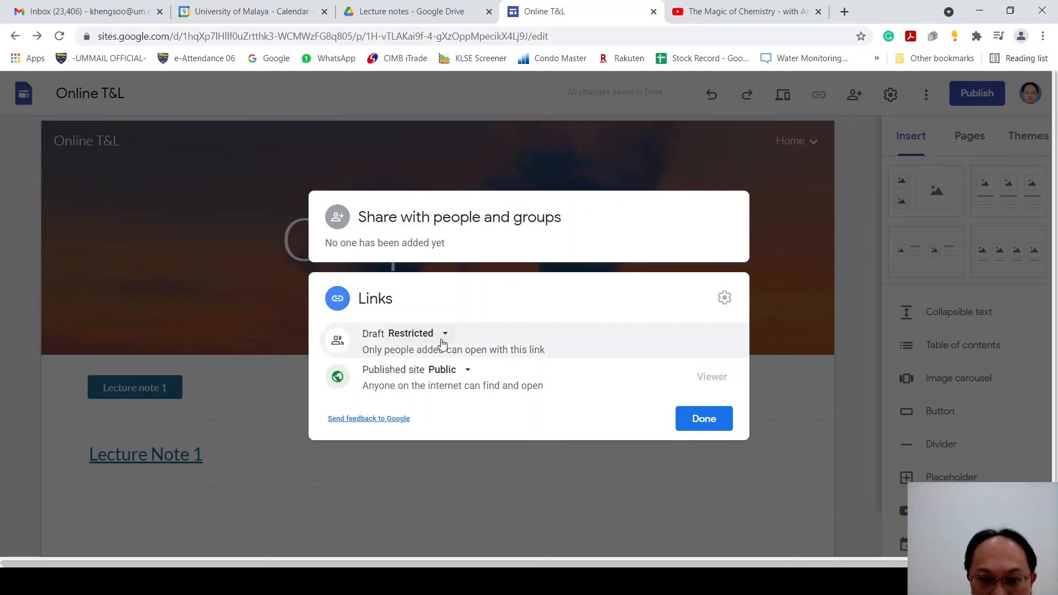
left_click(468, 372)
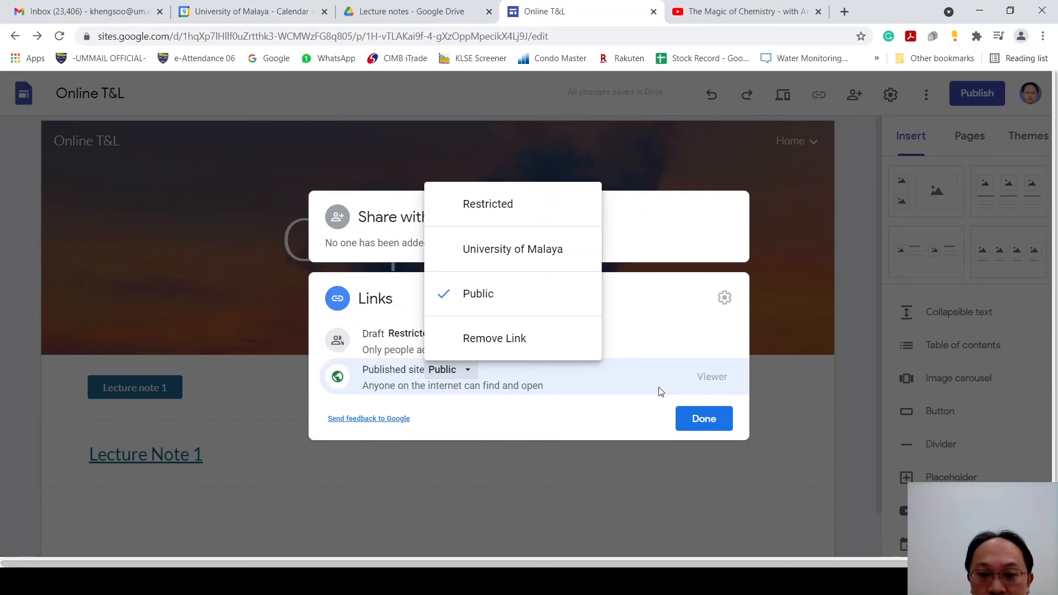
left_click(706, 421)
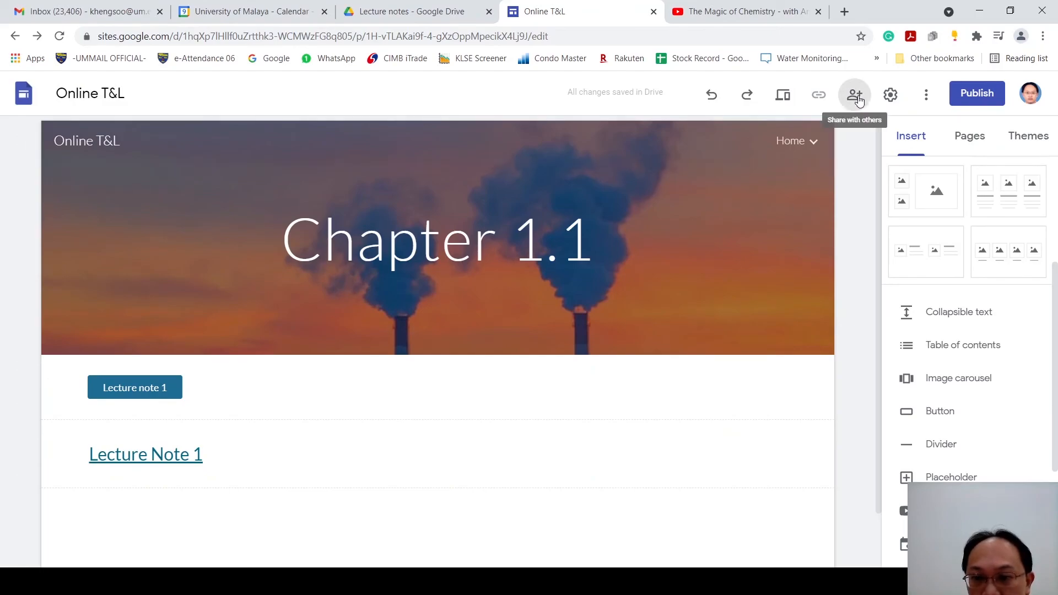
left_click(855, 95)
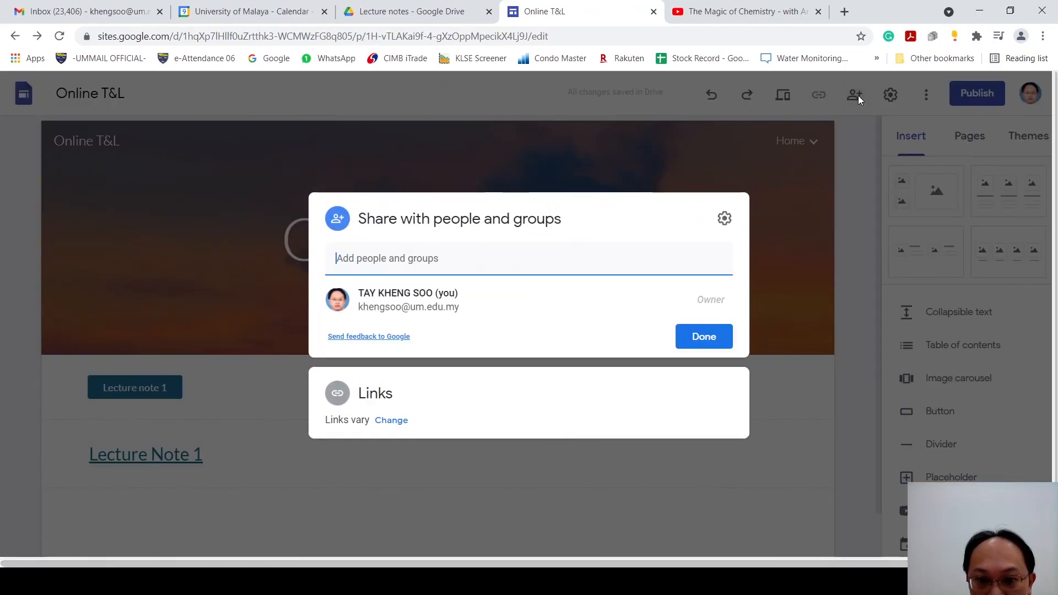
left_click(379, 395)
left_click(441, 335)
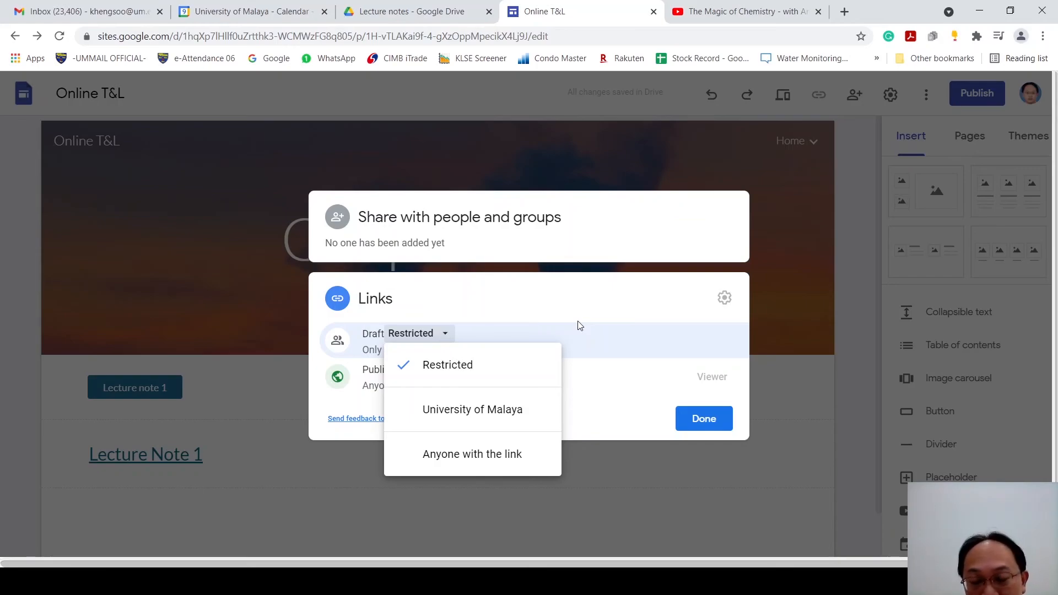
left_click(702, 420)
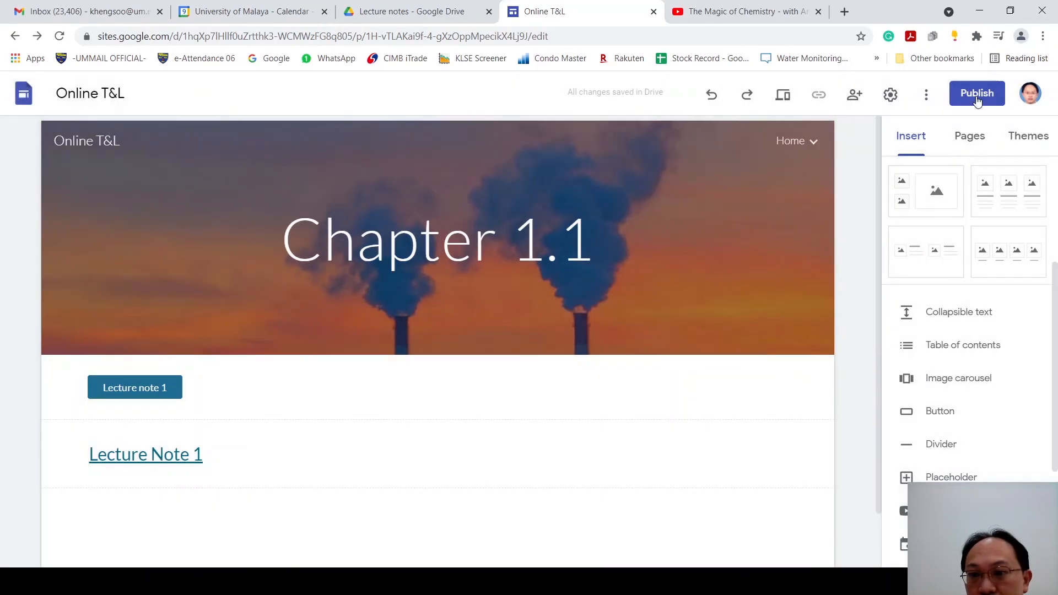
Step: Set the site's web address to onlinetl in the publishing settings
left_click(977, 94)
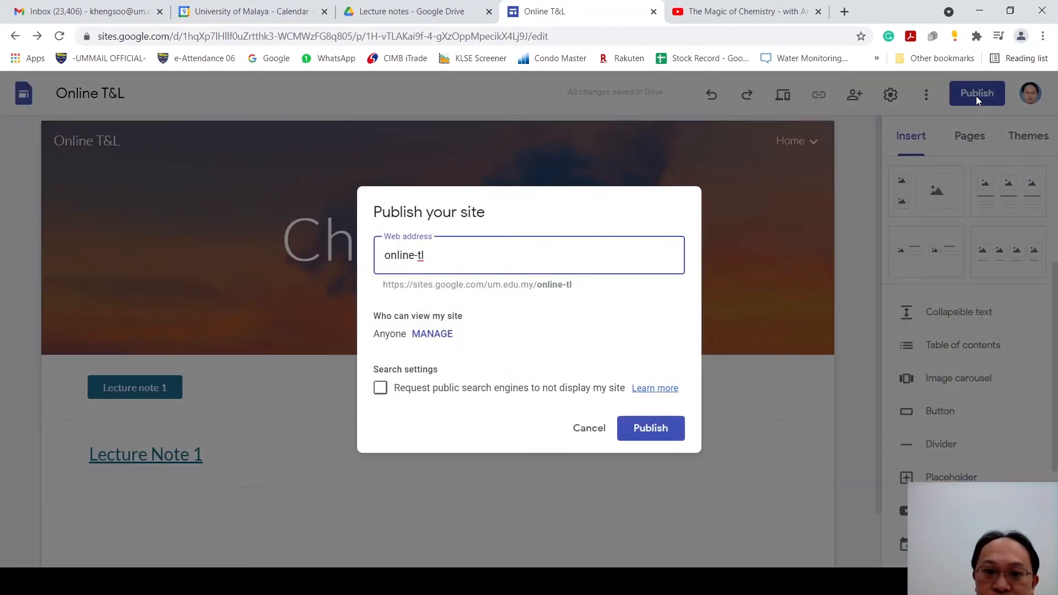
left_click_drag(425, 255, 340, 275)
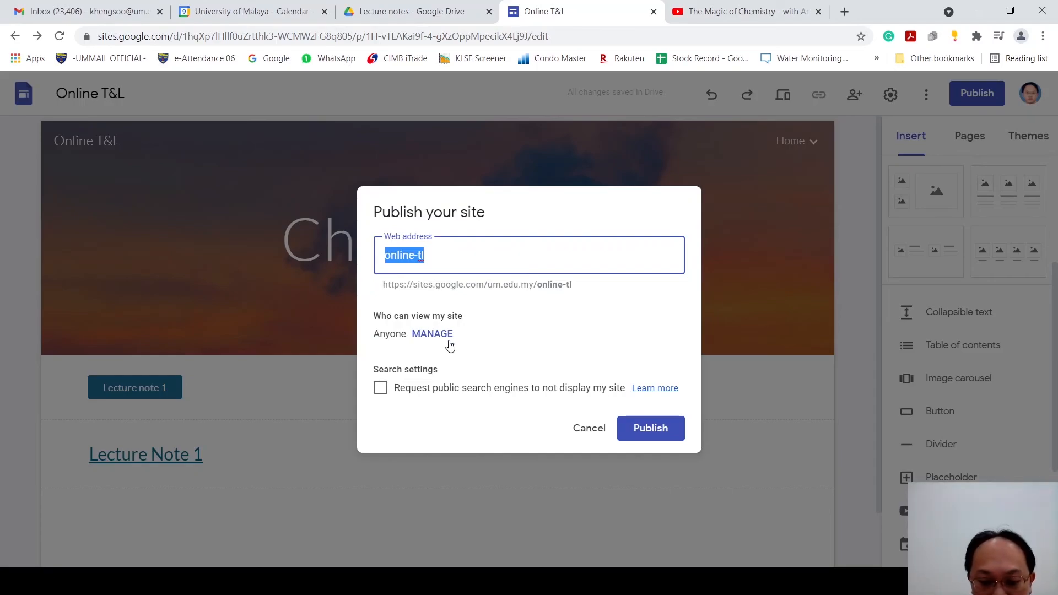
key("Right")
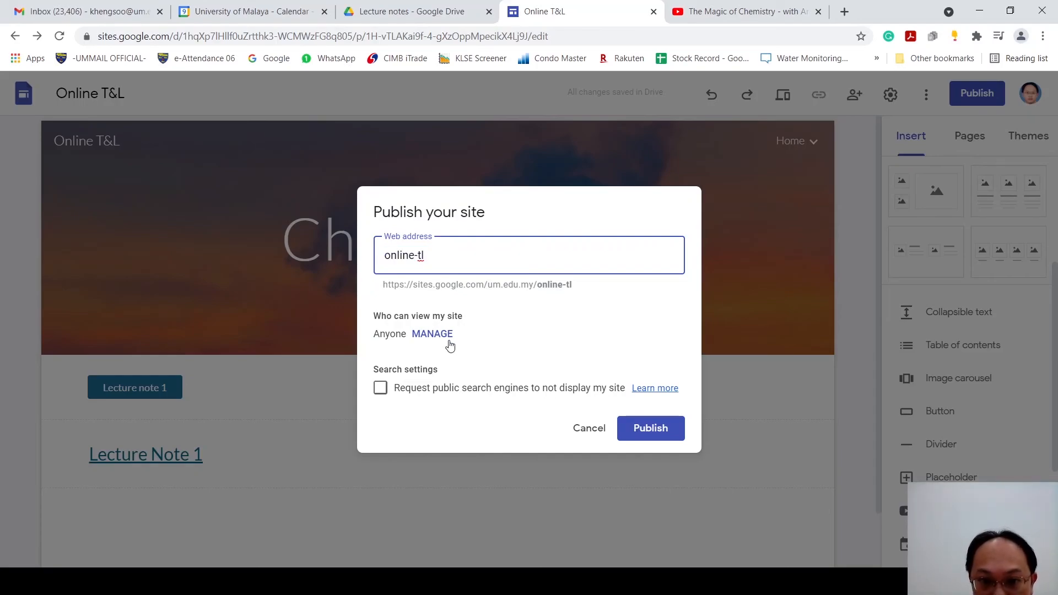
key("BackSpace")
key("BackSpace")
key("BackSpace")
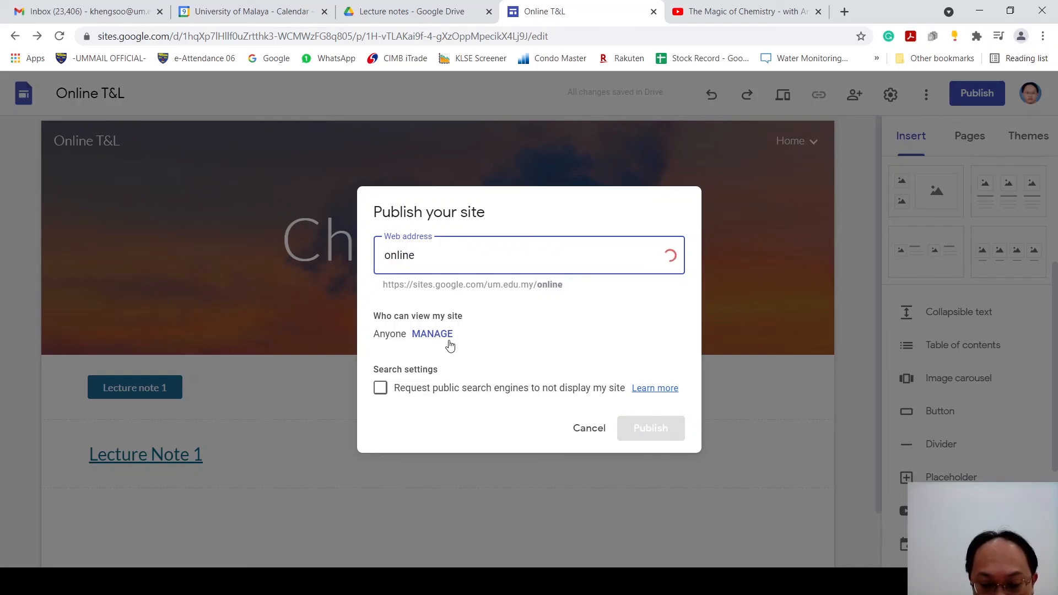
type("t&l")
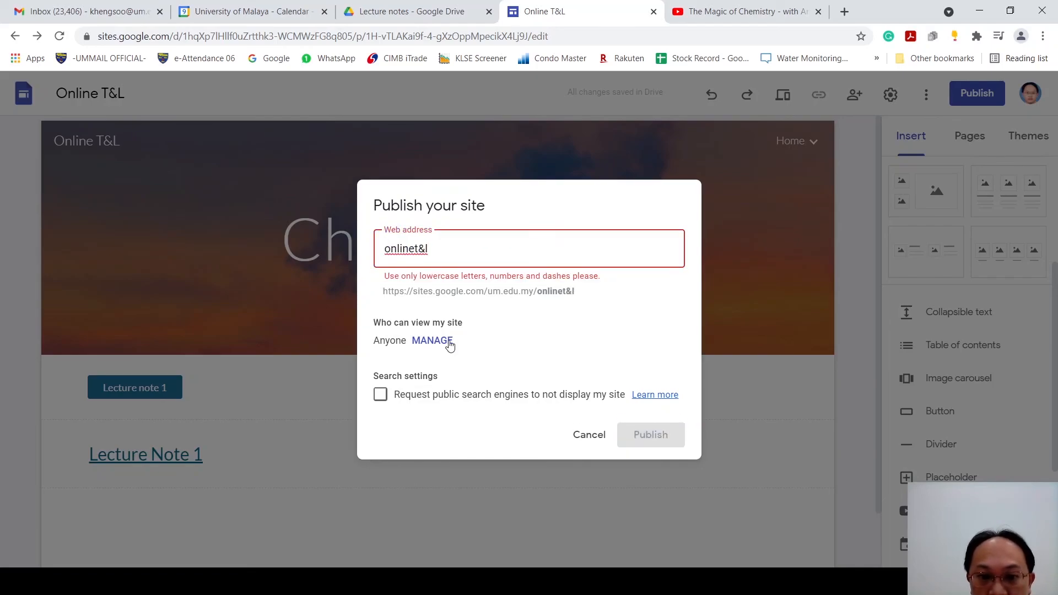
key("BackSpace")
key("BackSpace")
key("BackSpace")
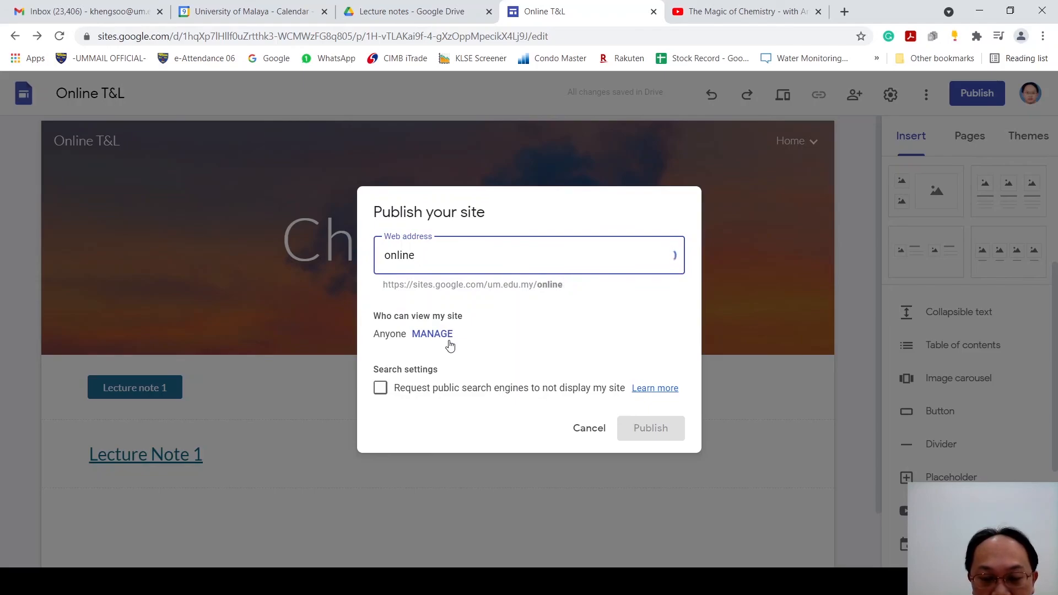
type("tl")
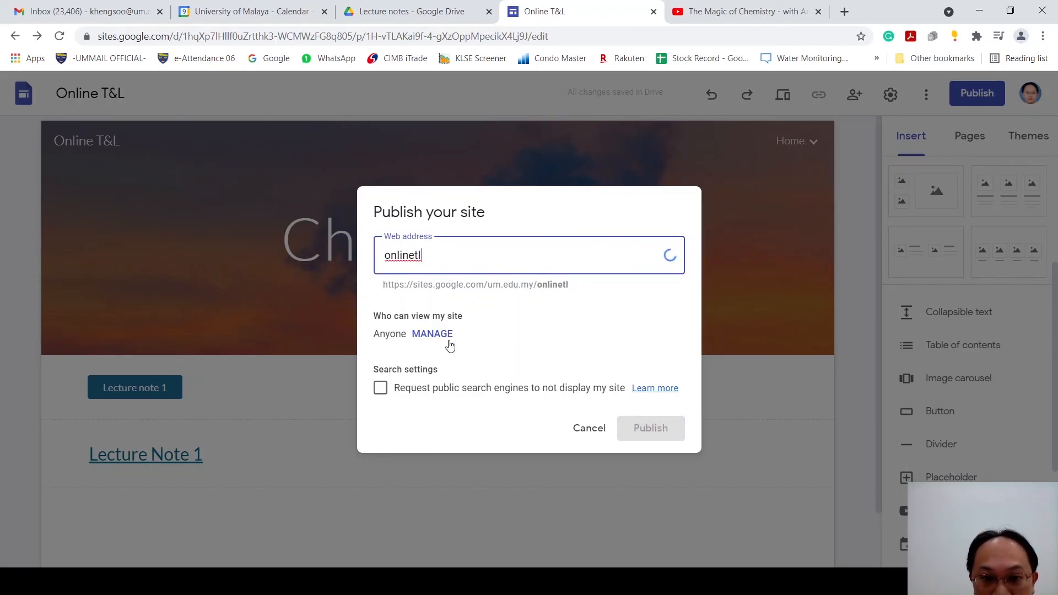
key("BackSpace")
type("tl")
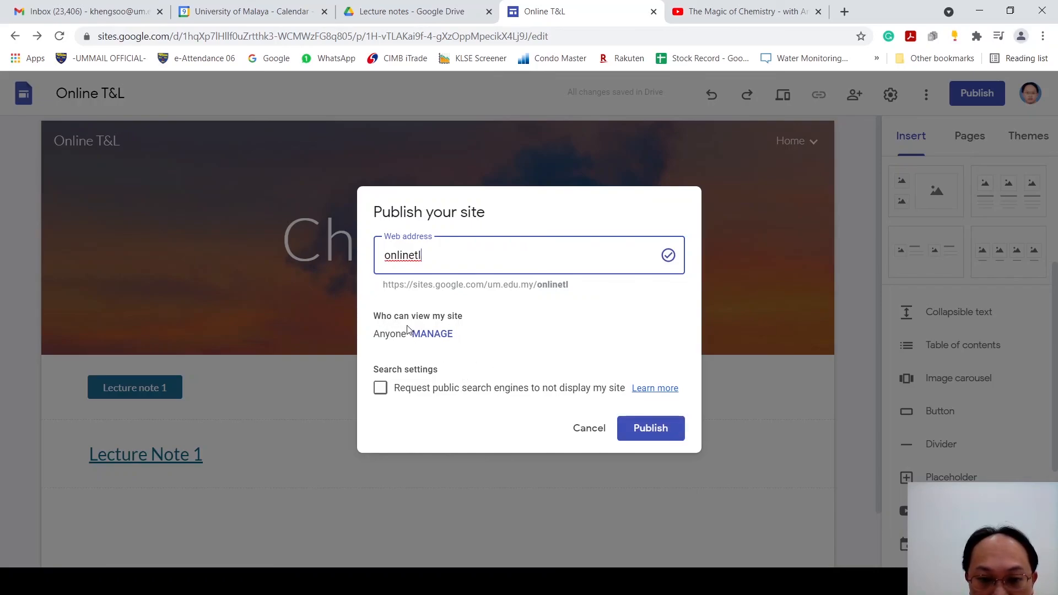
Step: Review who can open the draft and the published site, and publish the site
left_click(445, 334)
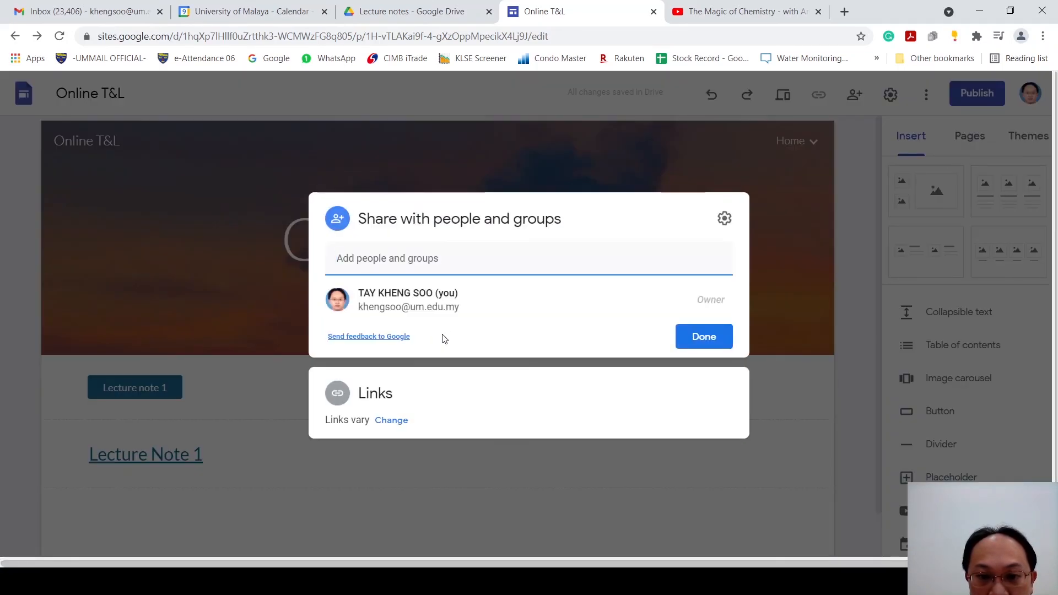
left_click(391, 399)
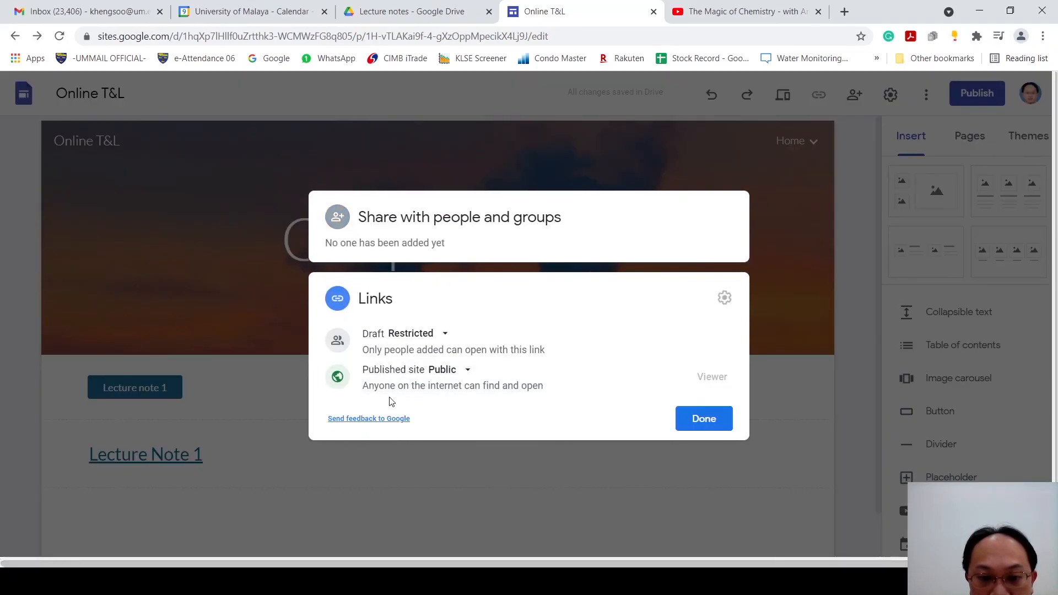
left_click(702, 425)
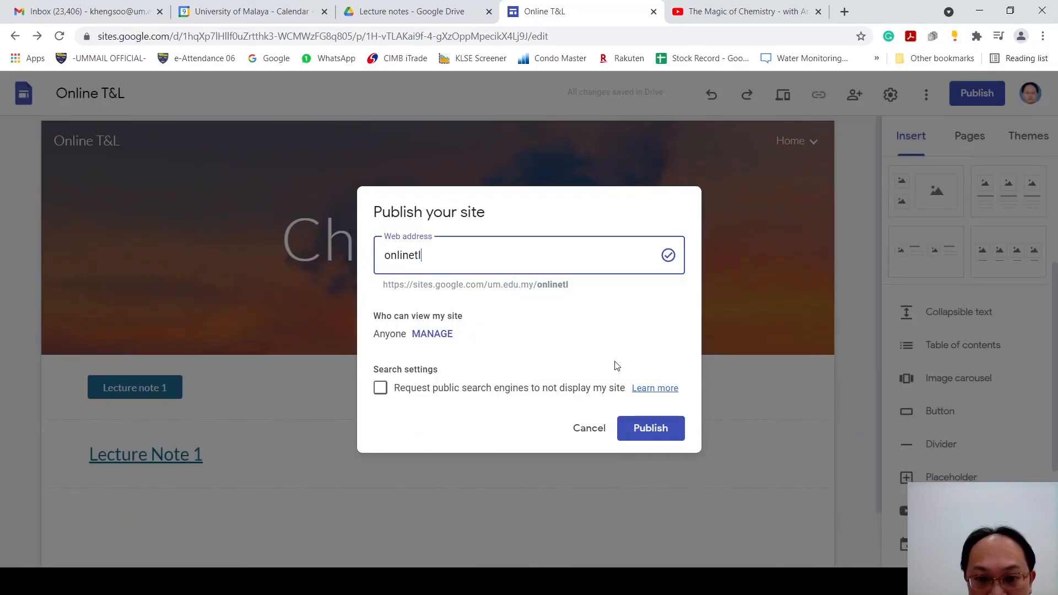
left_click(671, 435)
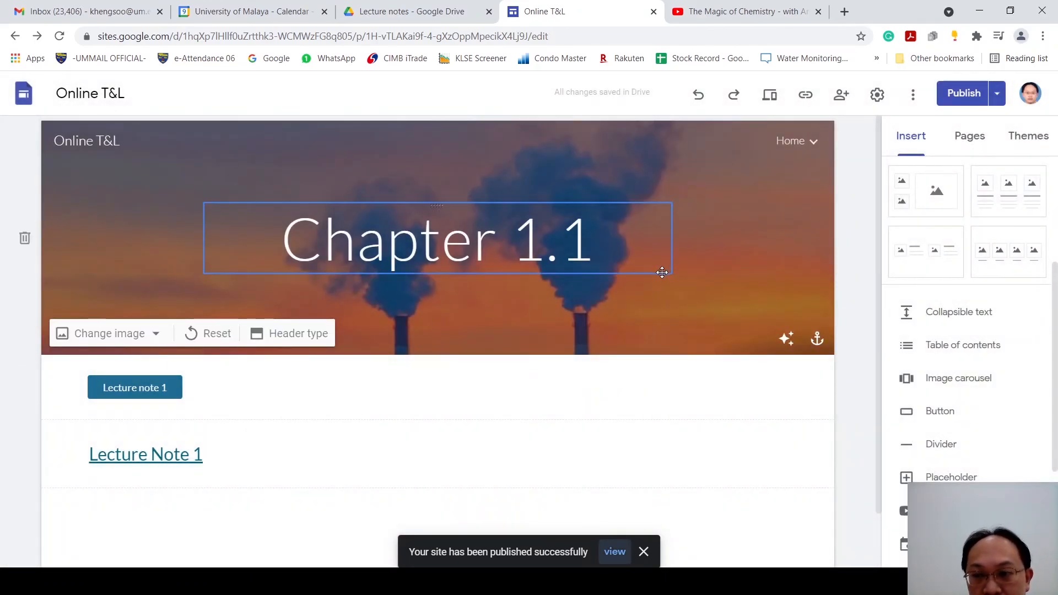
left_click(1000, 103)
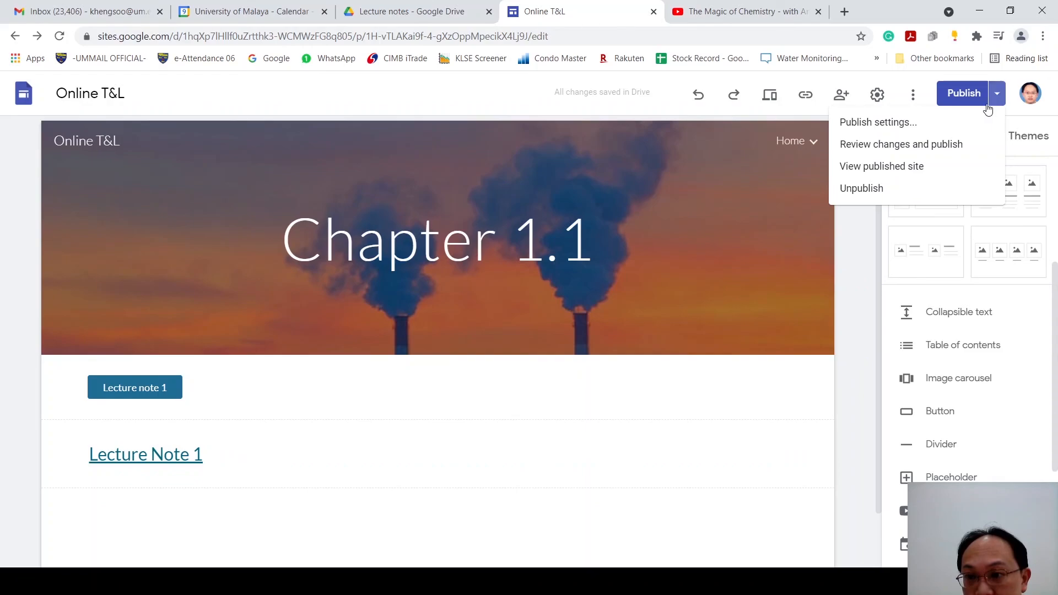
left_click(995, 105)
left_click(997, 101)
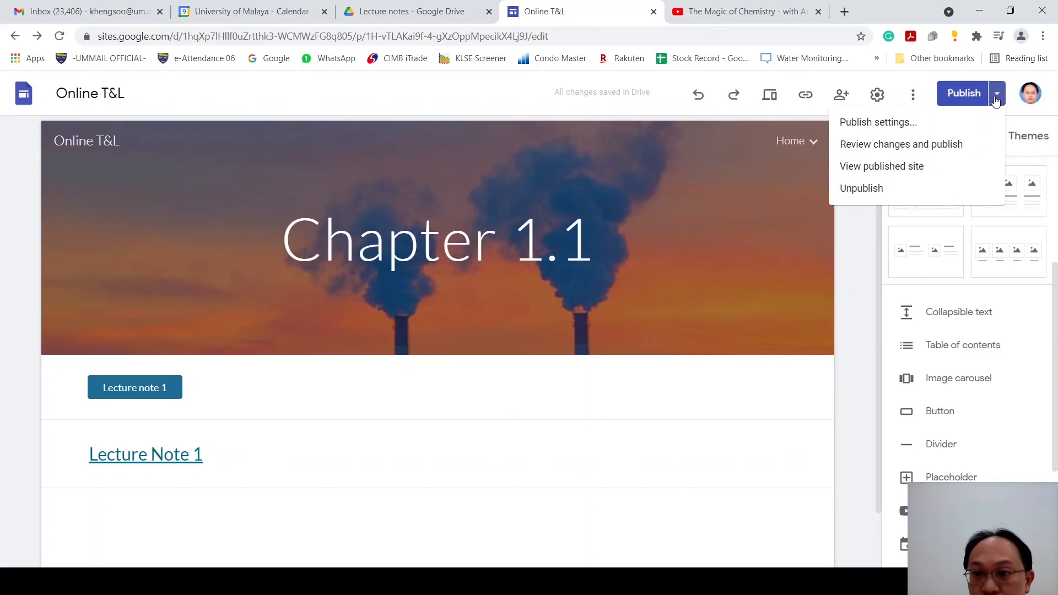
left_click(270, 449)
Step: Add a text box reading "123" below the Lecture Note 1 heading link and publish the reviewed change
double_click(167, 520)
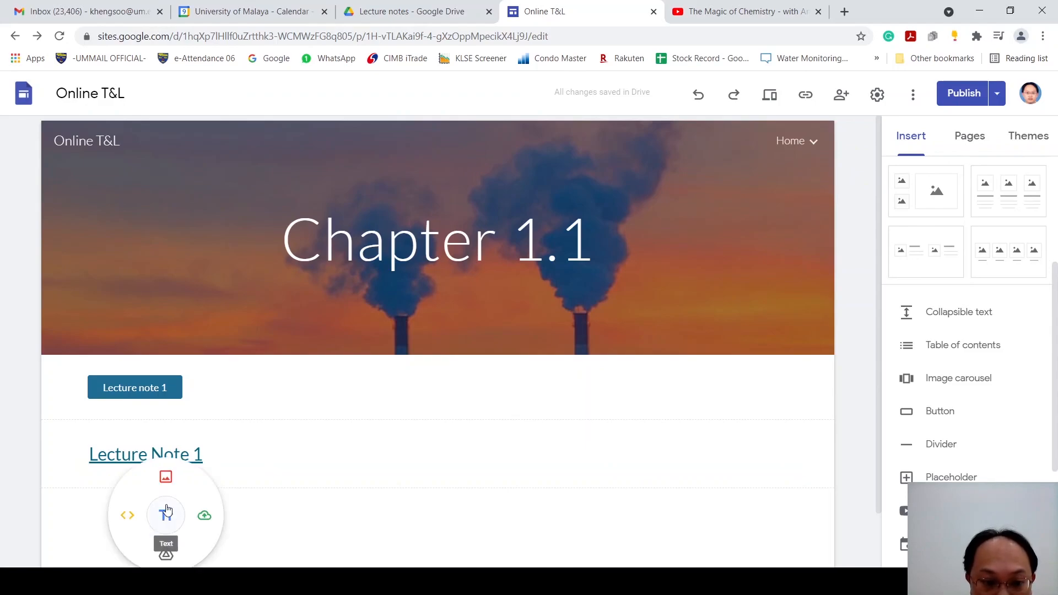
left_click(168, 520)
type("123")
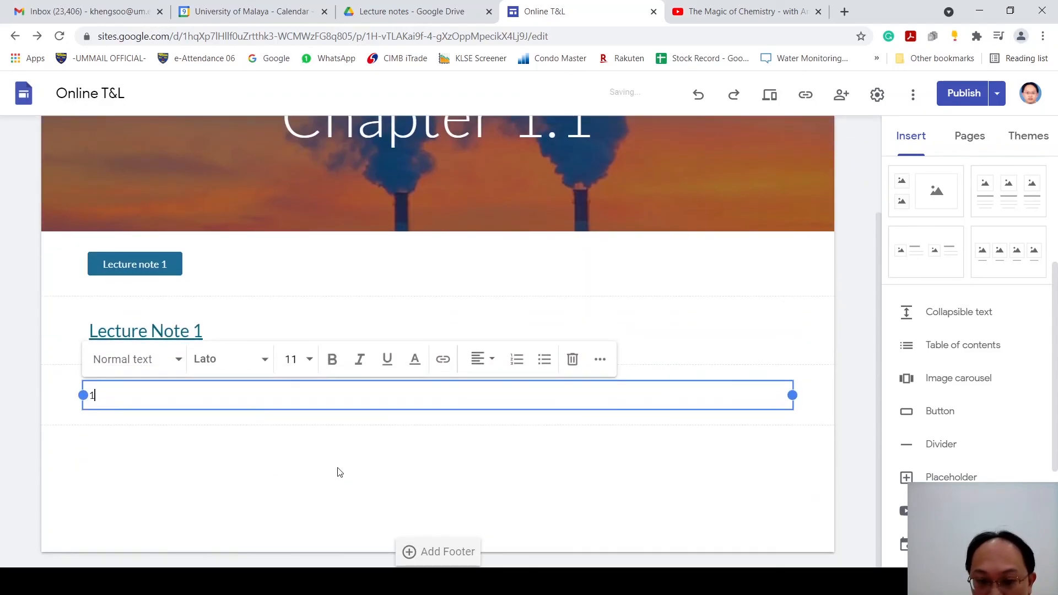
left_click(424, 490)
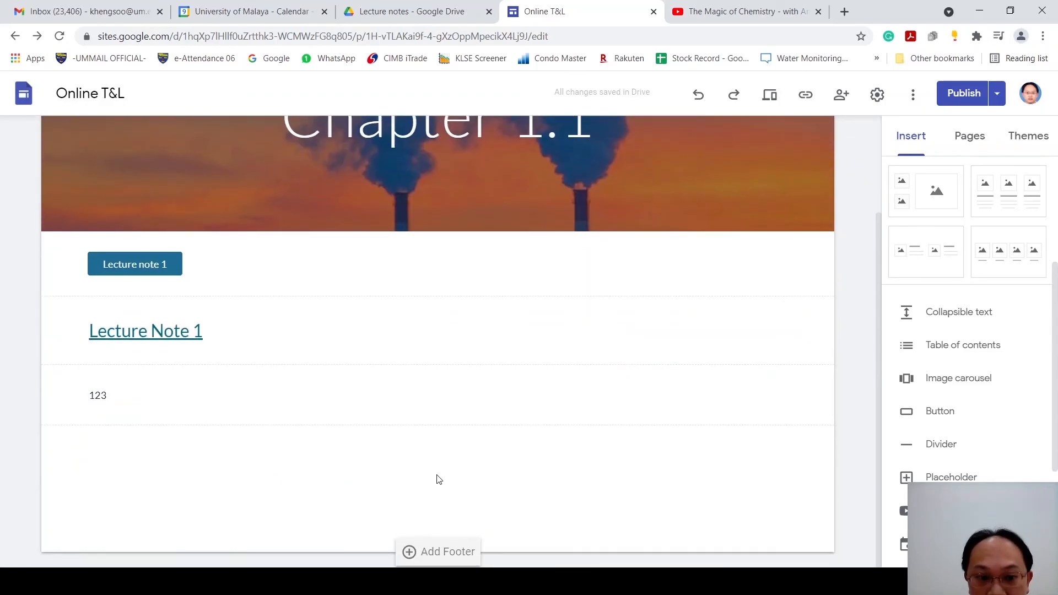
left_click(957, 96)
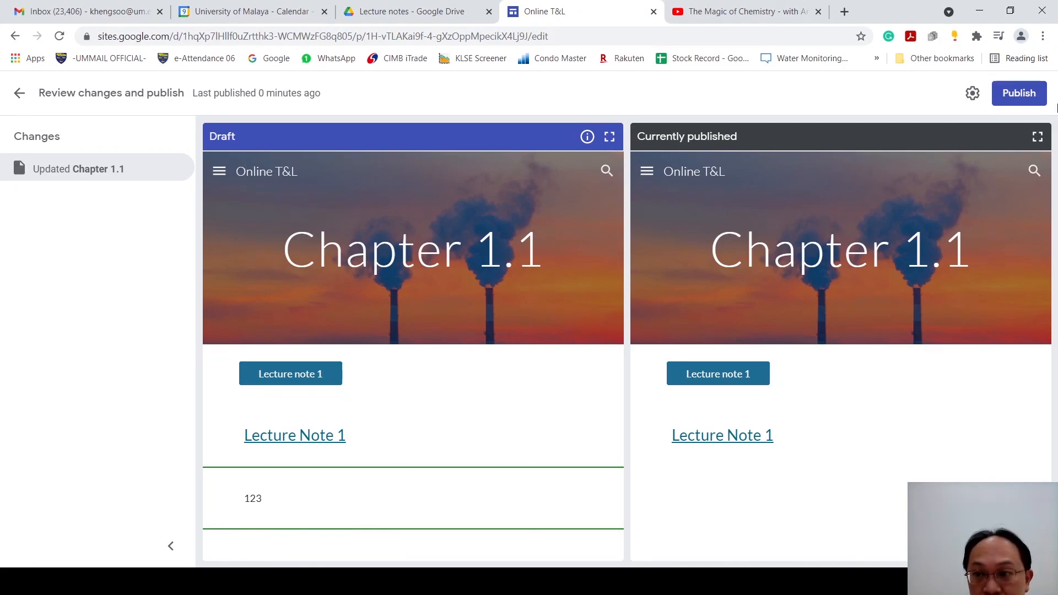
left_click(1024, 95)
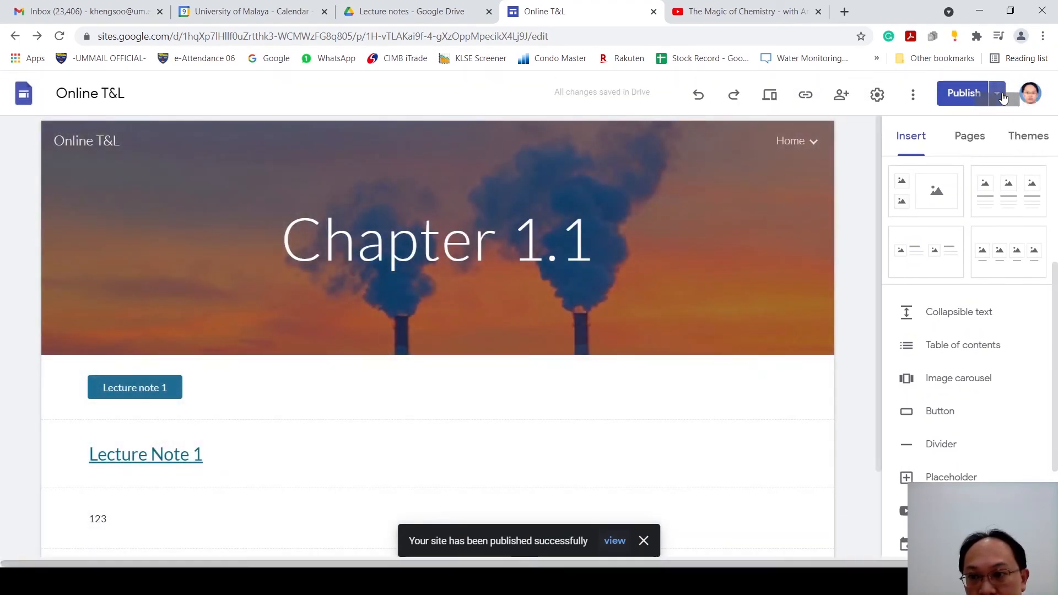
Step: Unpublish the Online T&L site and confirm taking it offline
left_click(1001, 95)
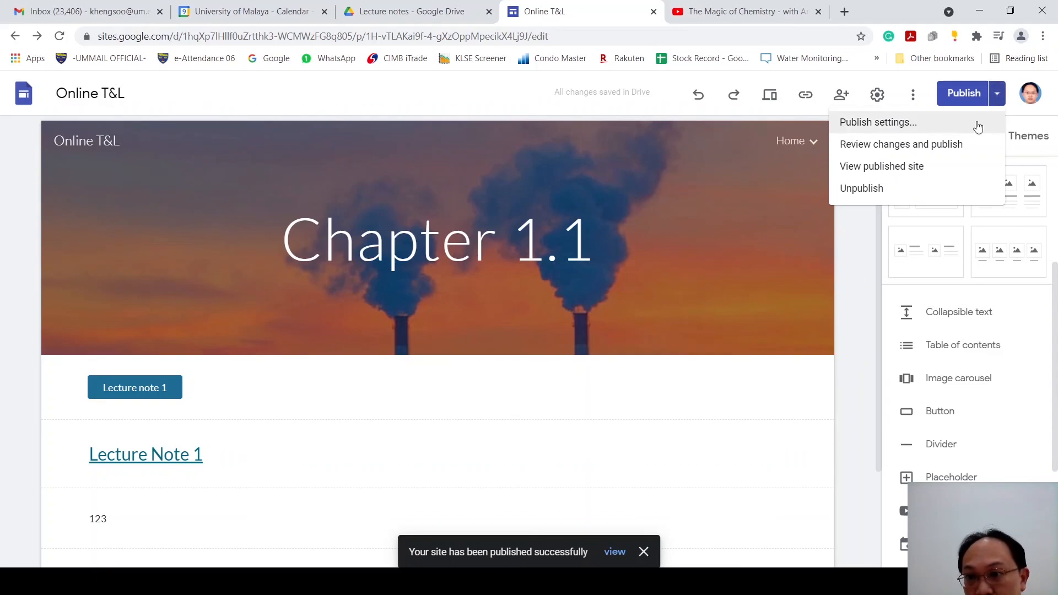
left_click(959, 194)
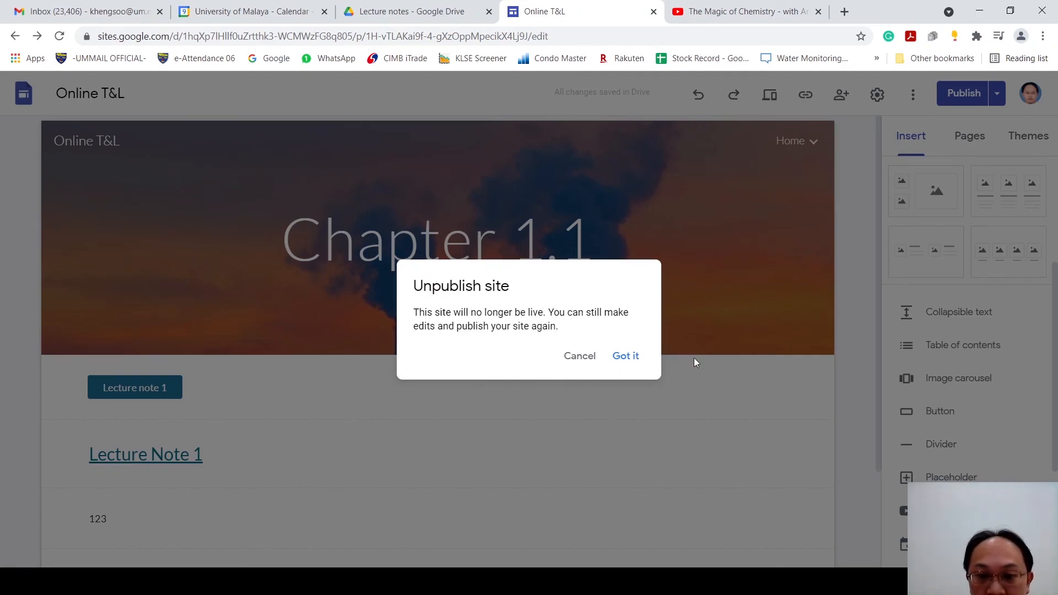
left_click(631, 359)
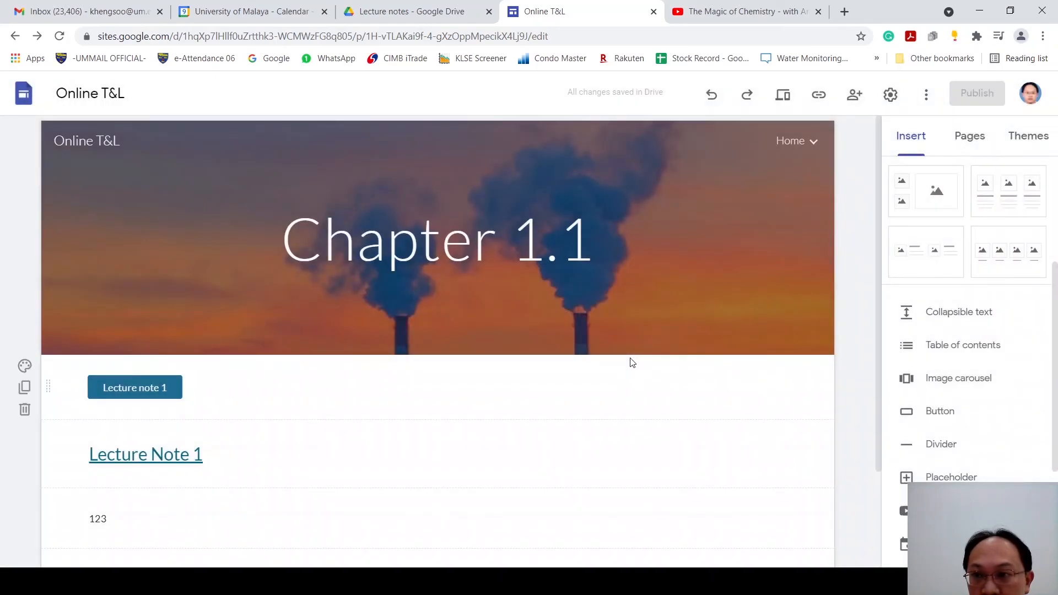